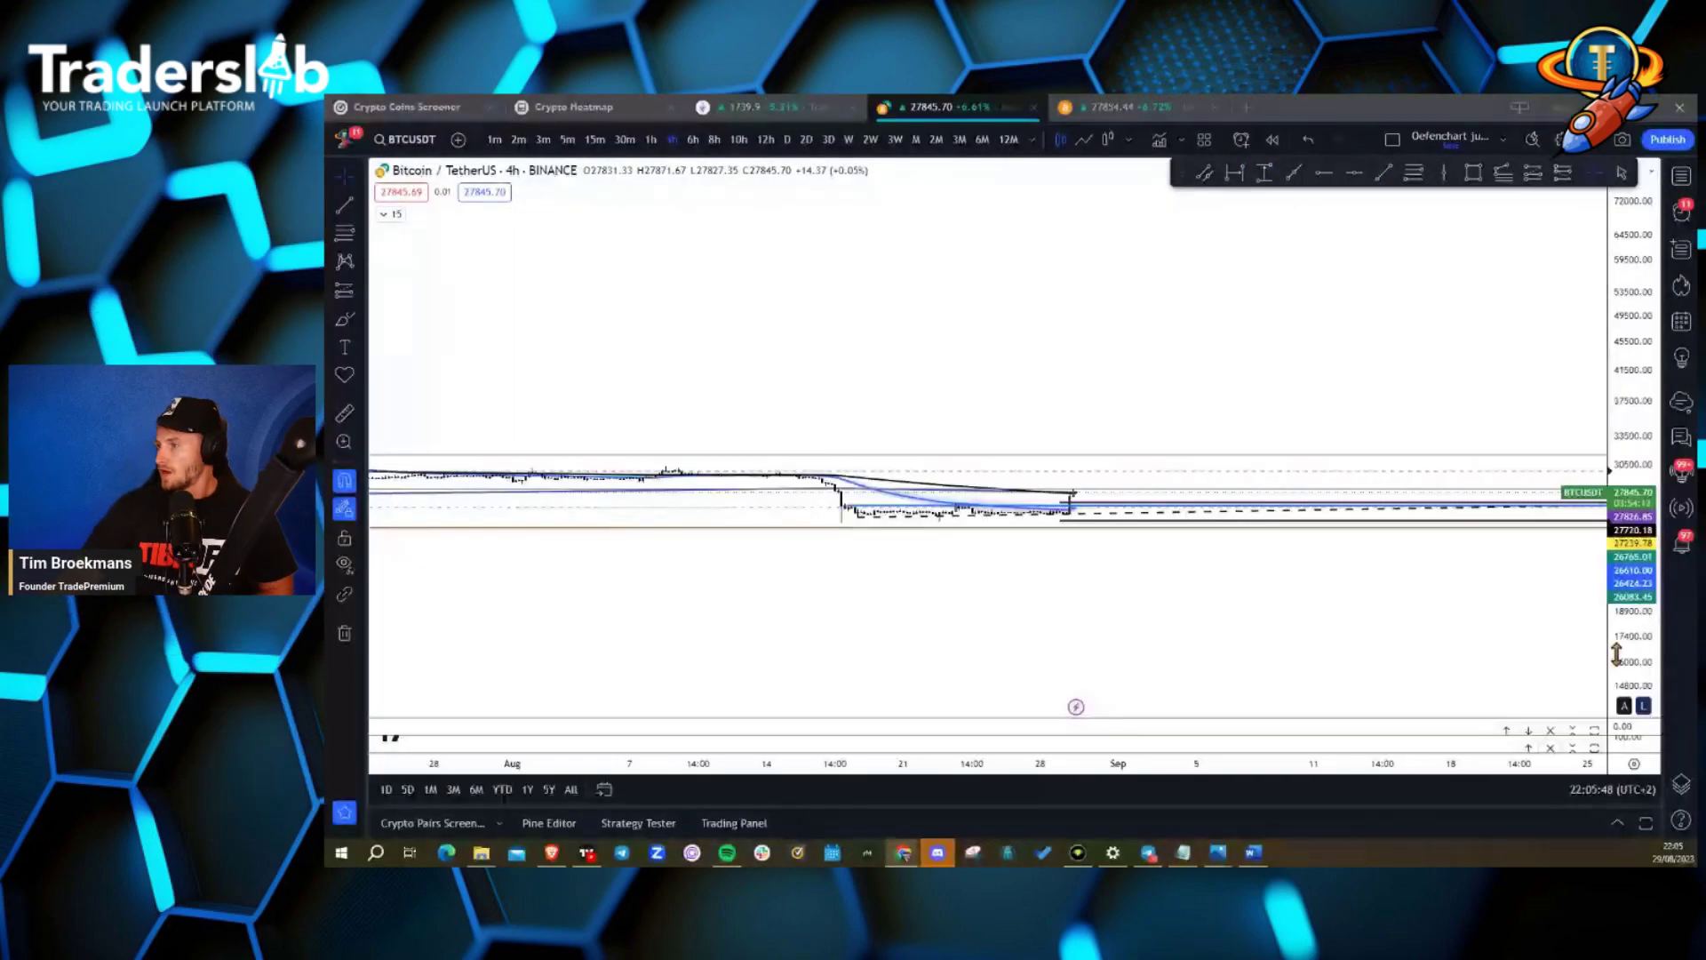
Stretch the price scale and pan the BTC 4h chart to enlarge the recent candles.
left_click_drag(1615, 655, 1615, 497)
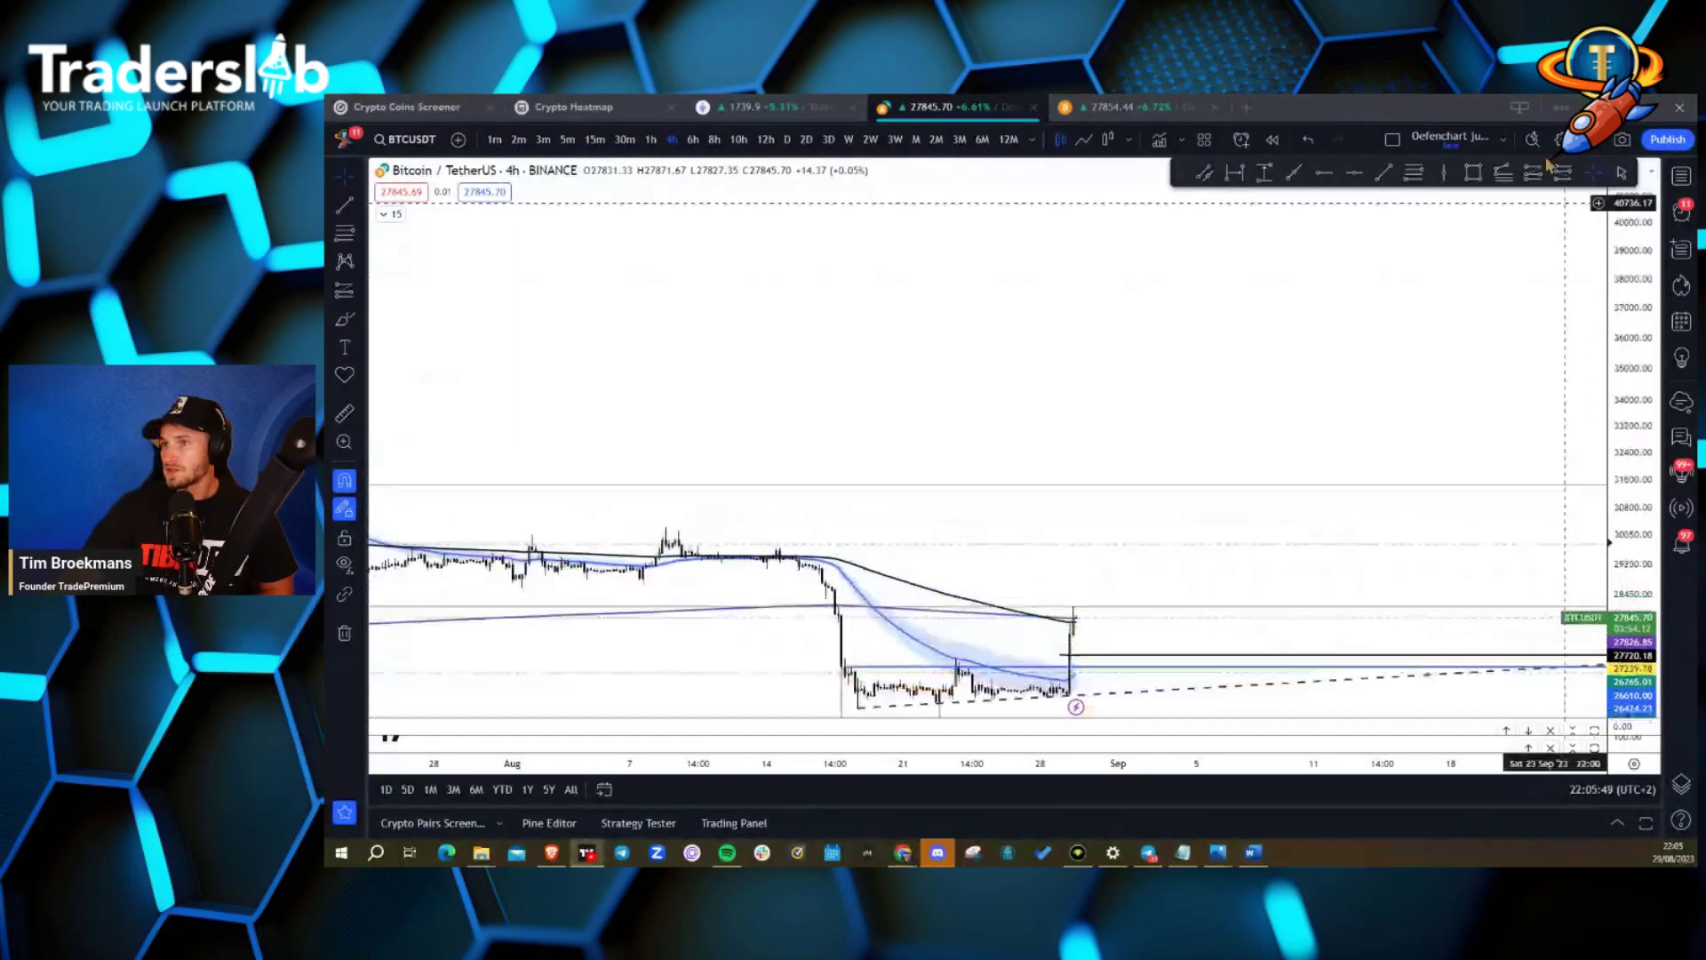
left_click_drag(1432, 381, 1281, 381)
left_click_drag(1640, 676, 1639, 715)
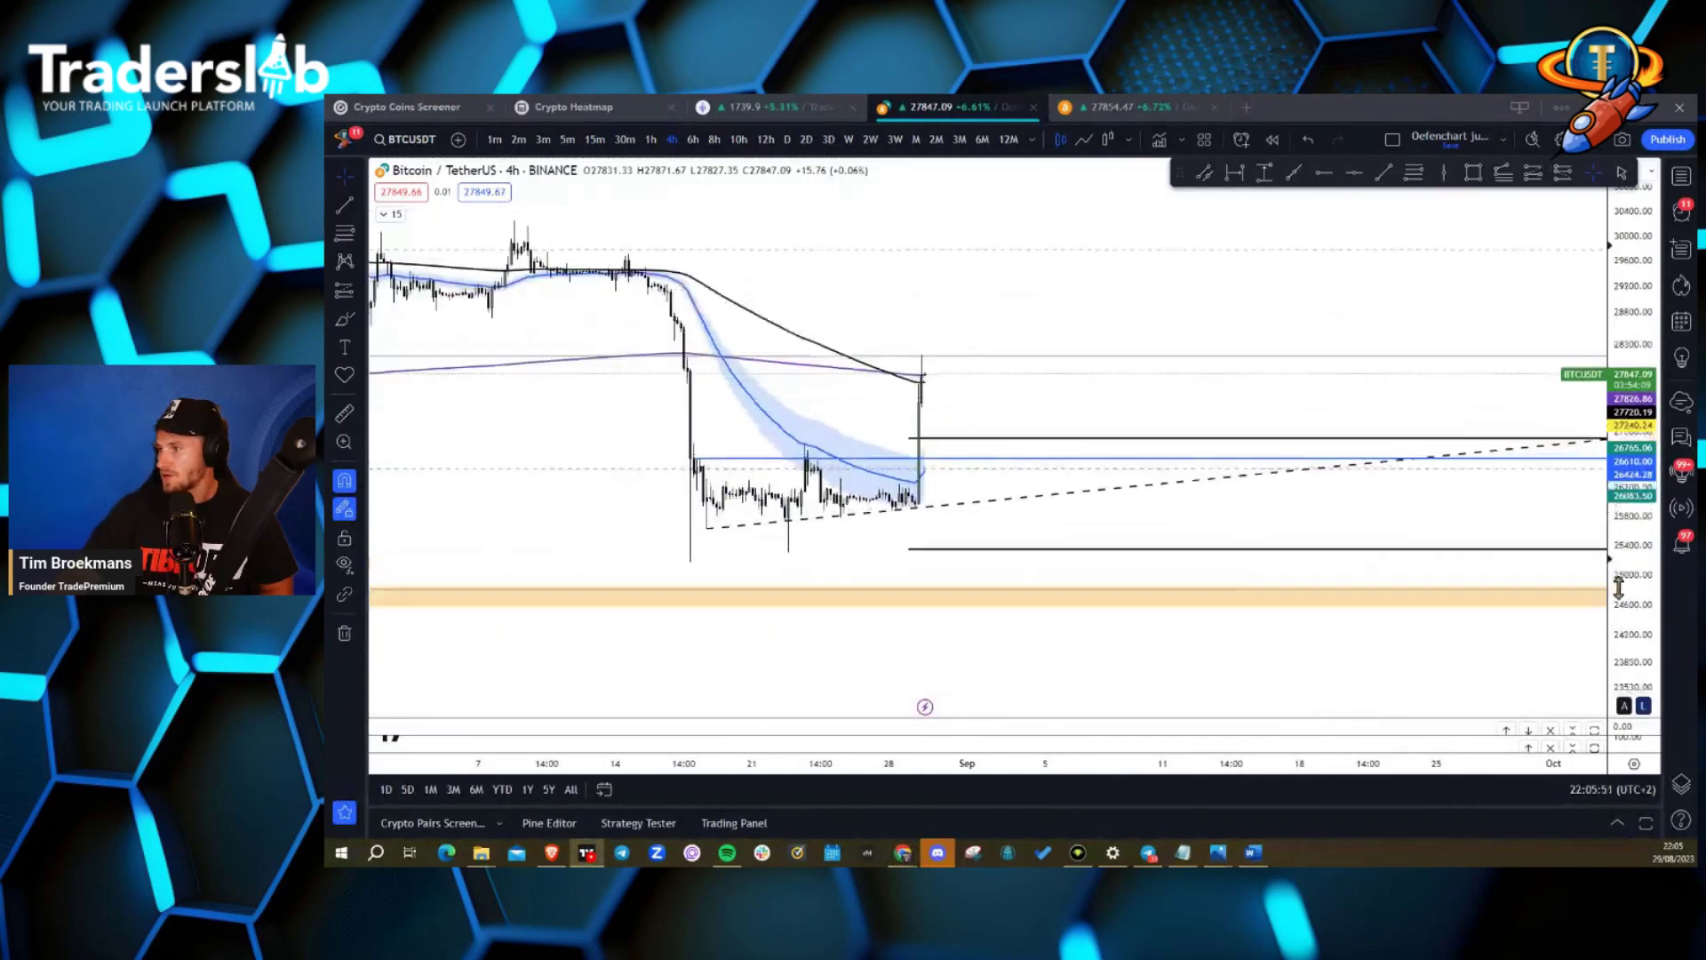
left_click_drag(704, 439, 1142, 681)
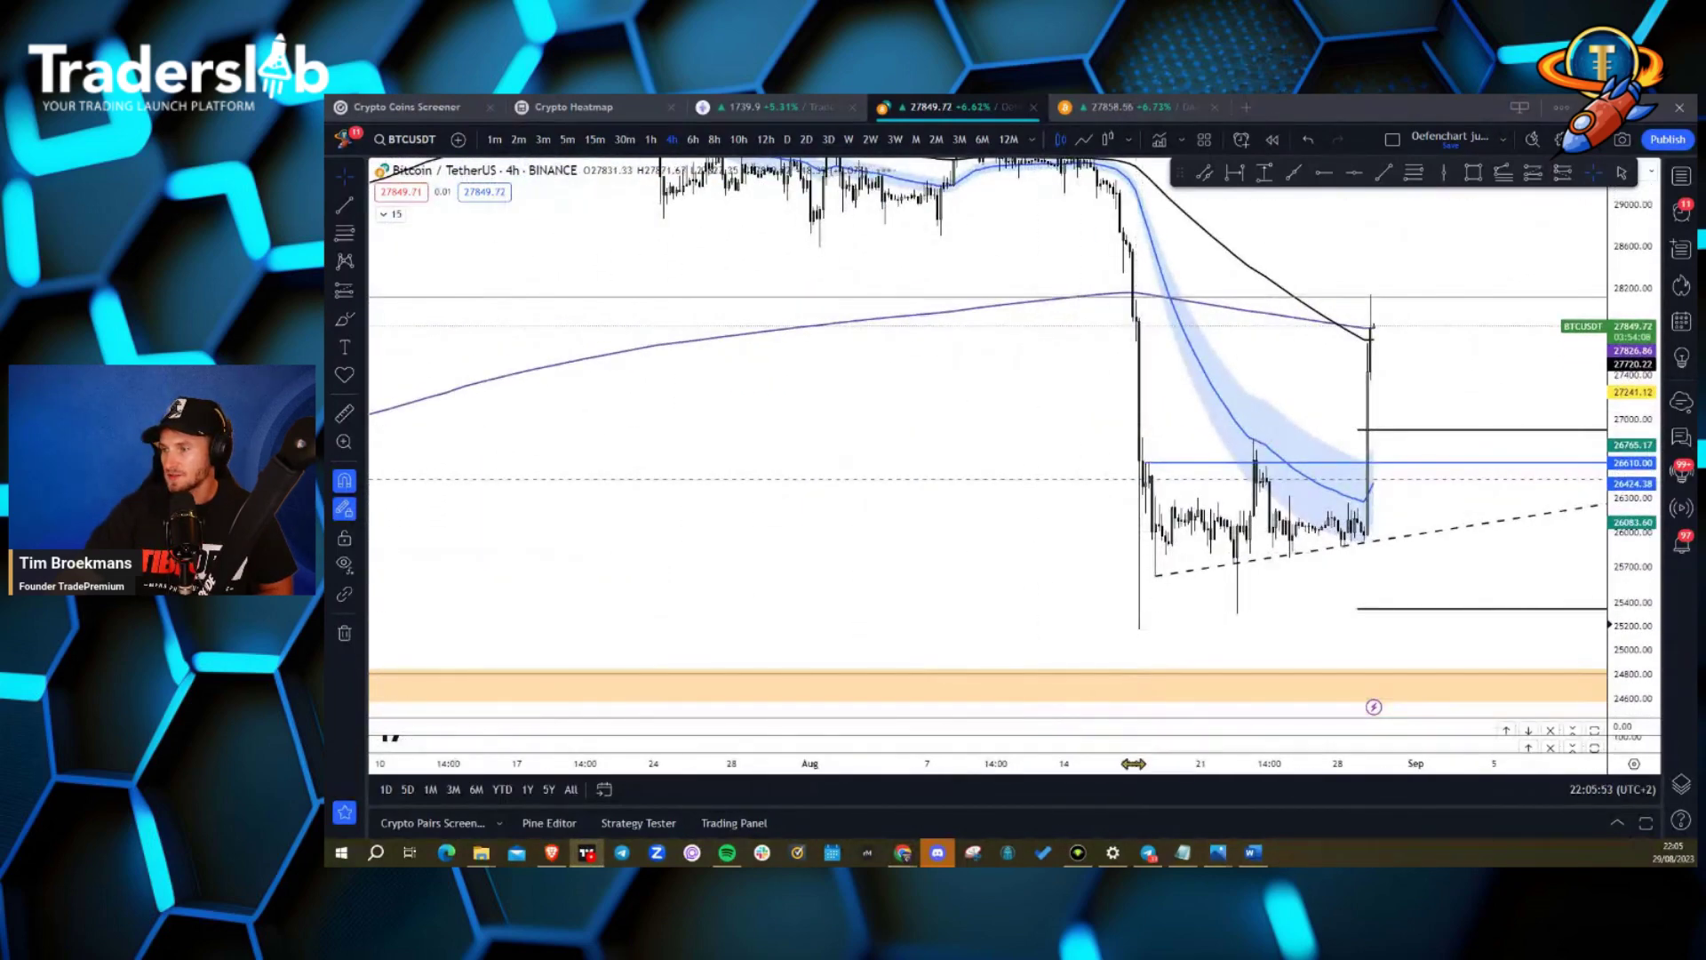
scroll(978, 711, "up", 3)
scroll(711, 702, "up", 3)
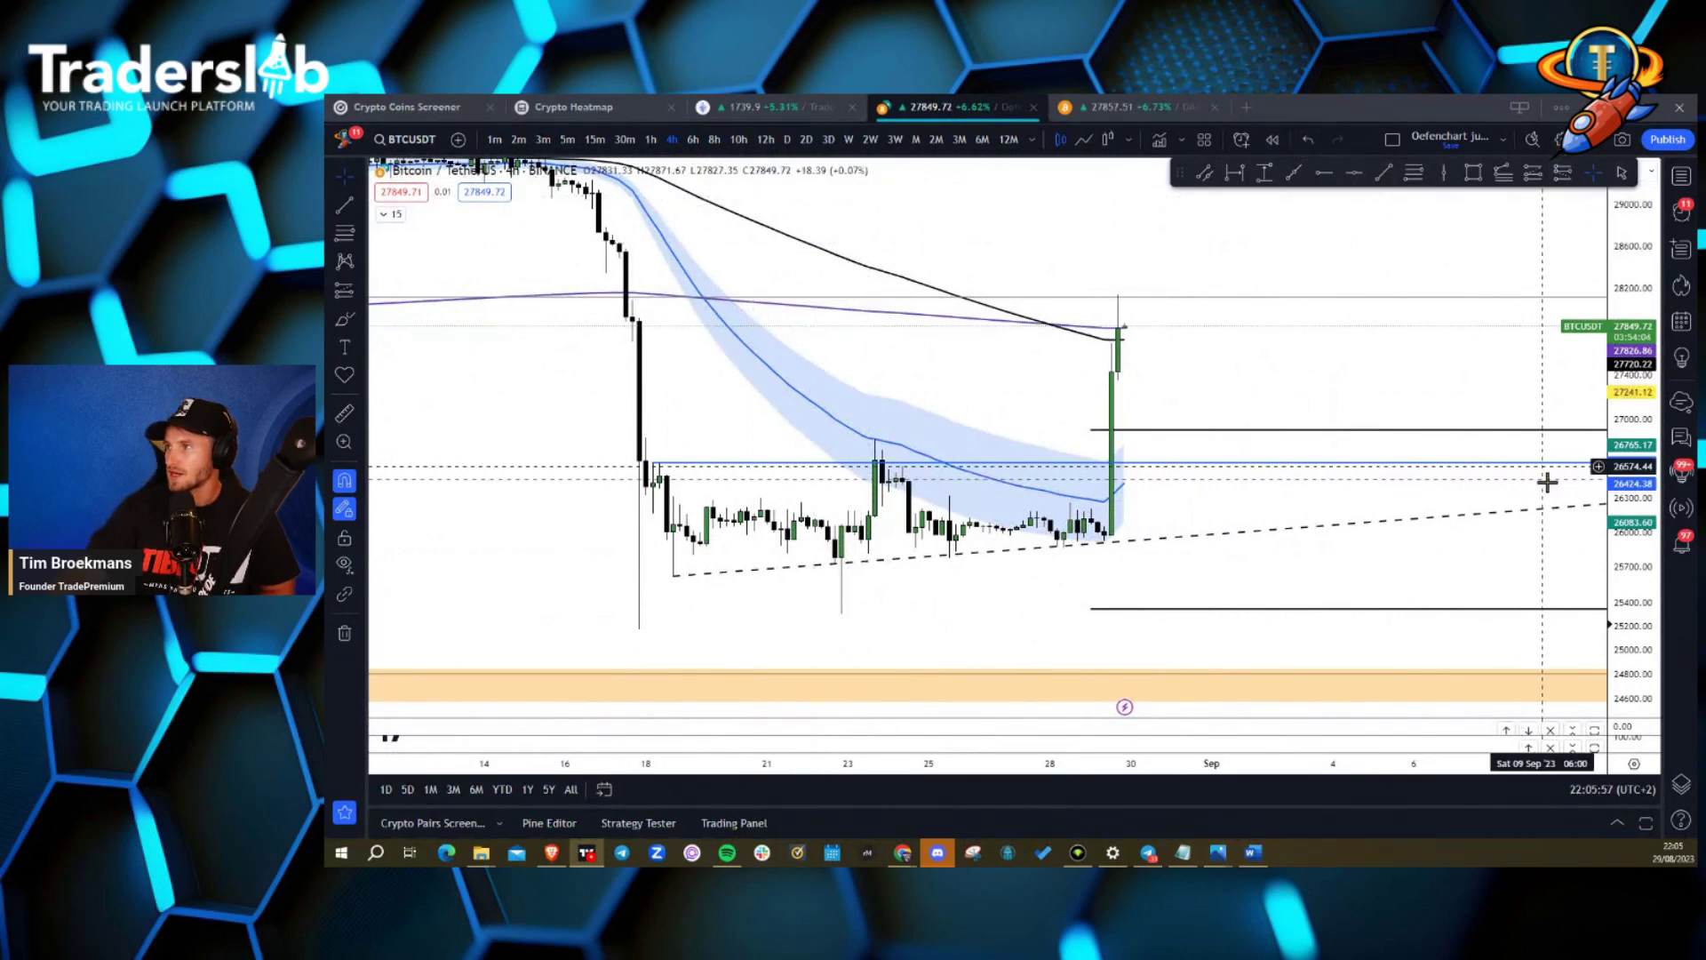
Start Bar Replay from 28 August 10:00 and reframe the chart around the last bars.
left_click(1271, 142)
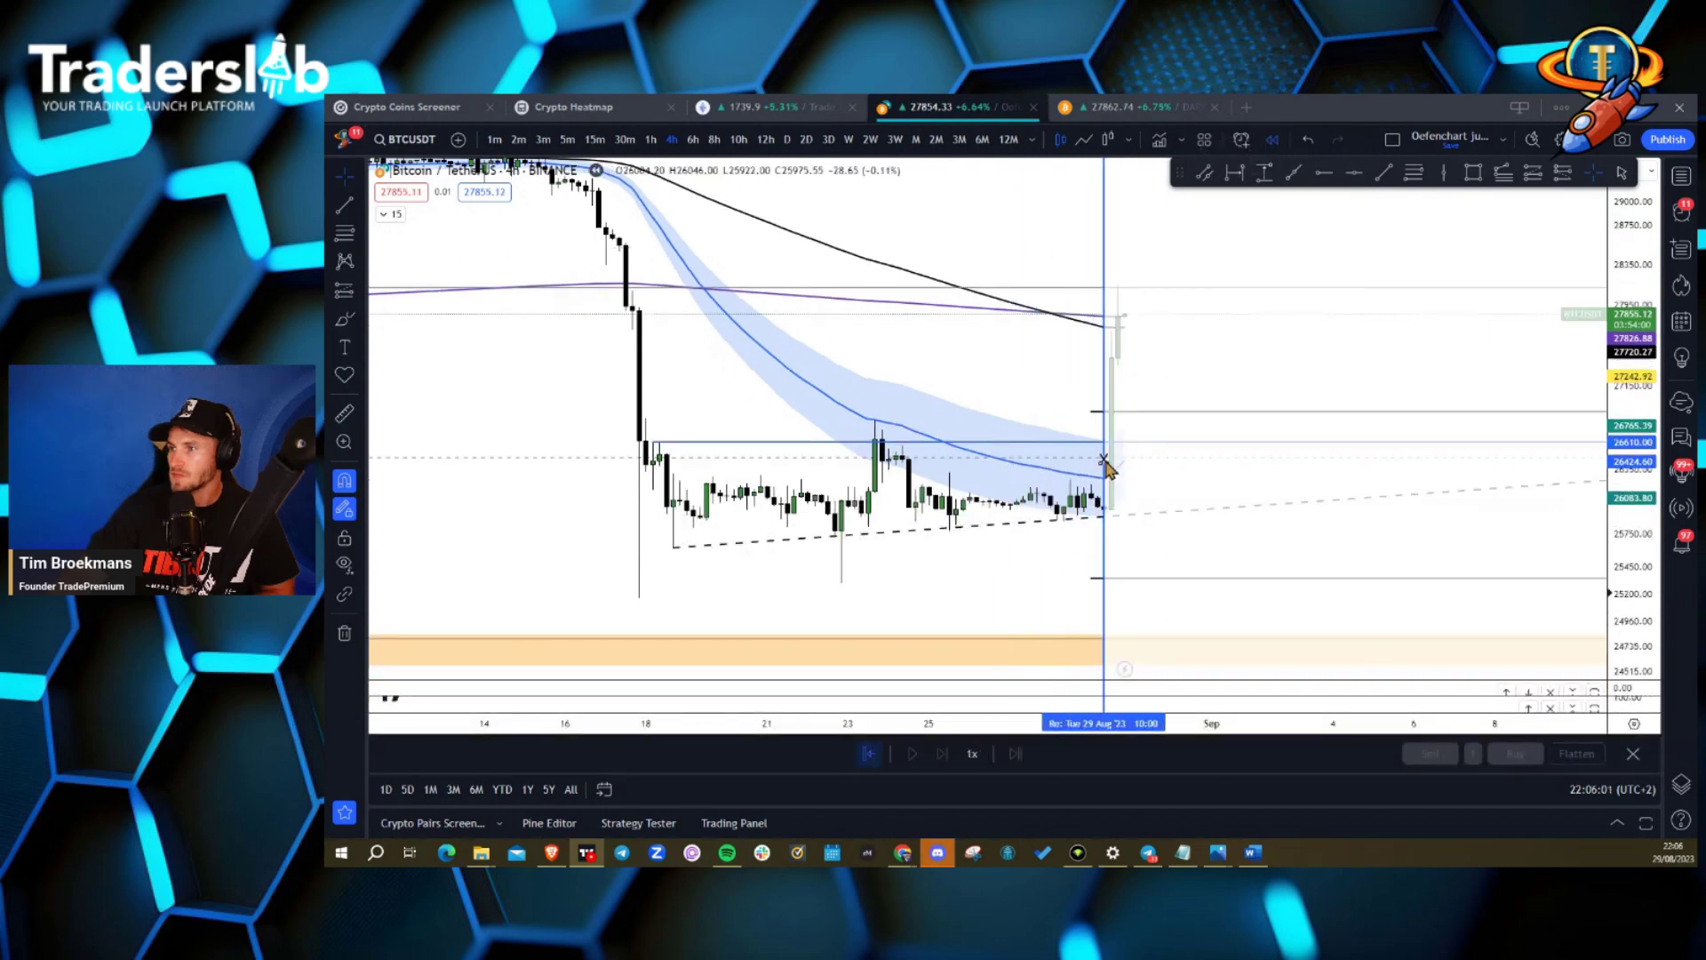
left_click(1061, 473)
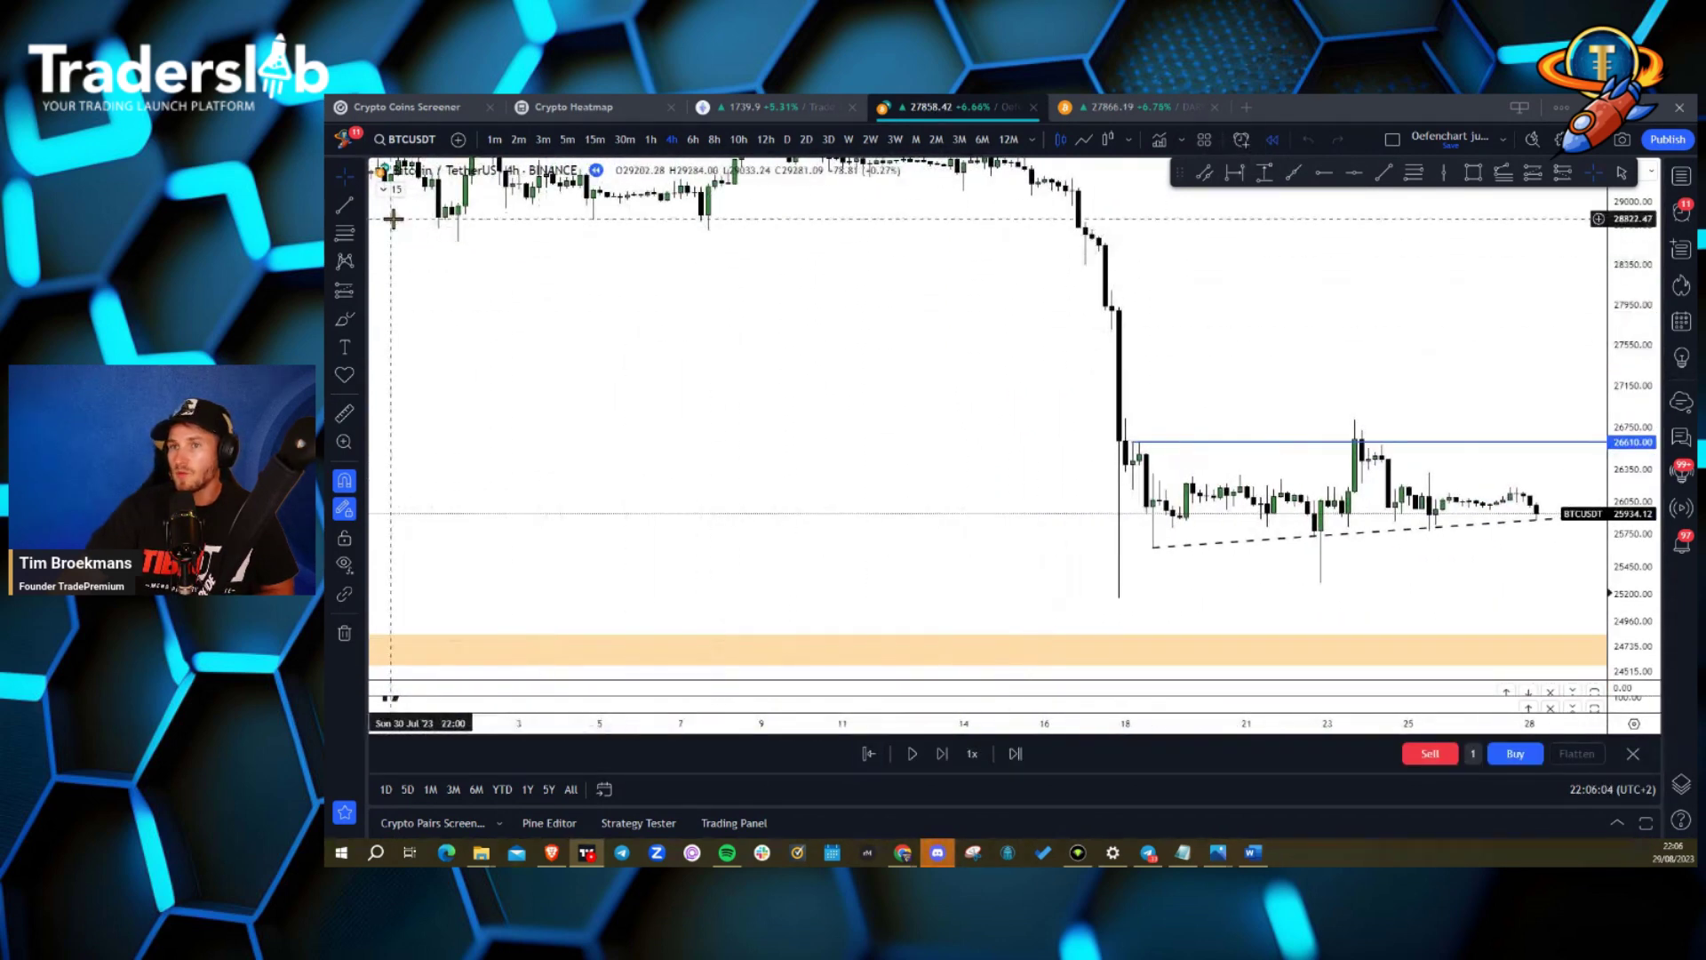
left_click_drag(1611, 558, 1611, 507)
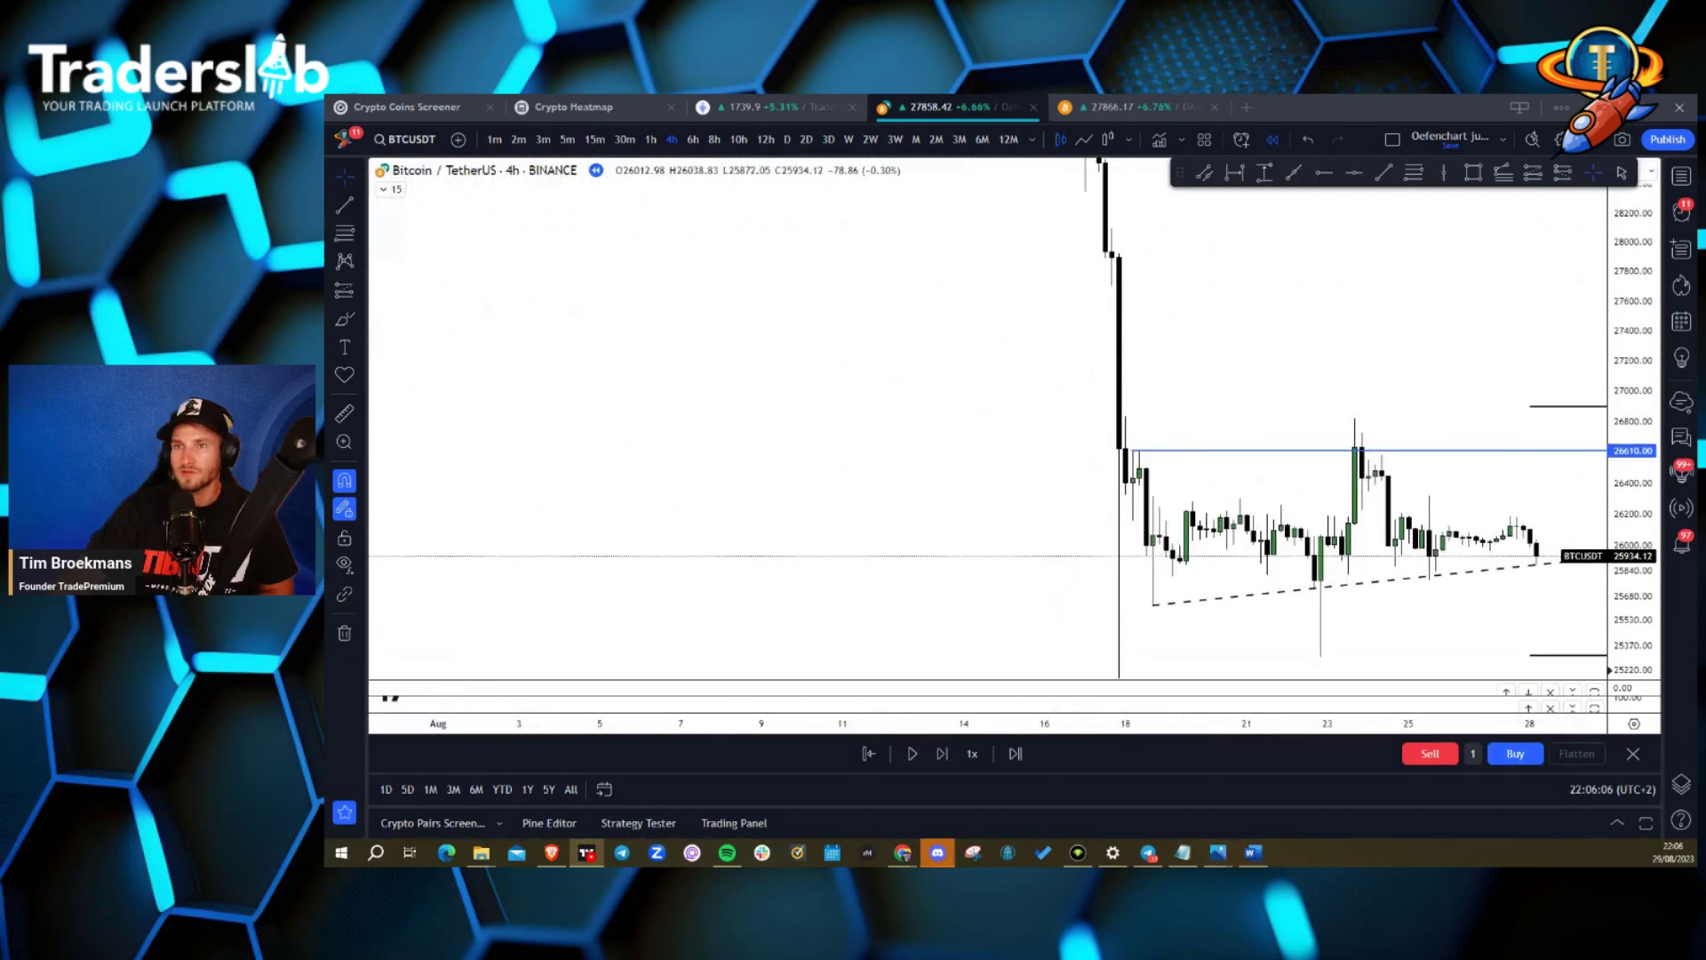
left_click(355, 178)
left_click_drag(876, 438, 667, 430)
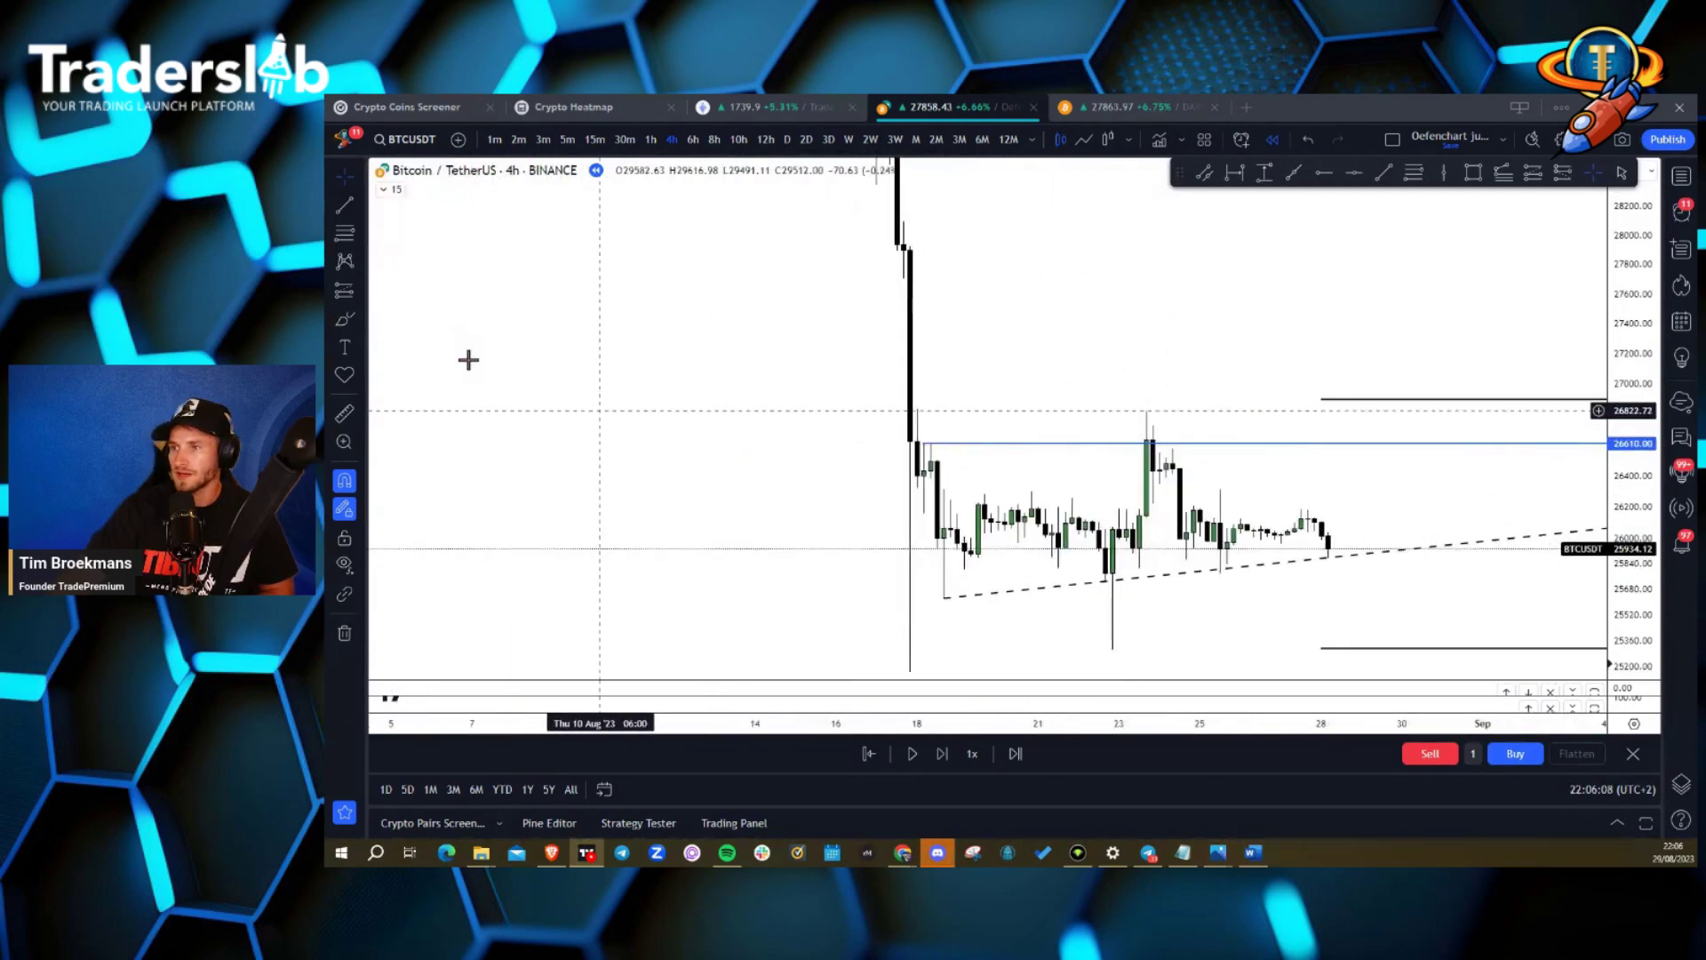
left_click_drag(1252, 396, 1001, 300)
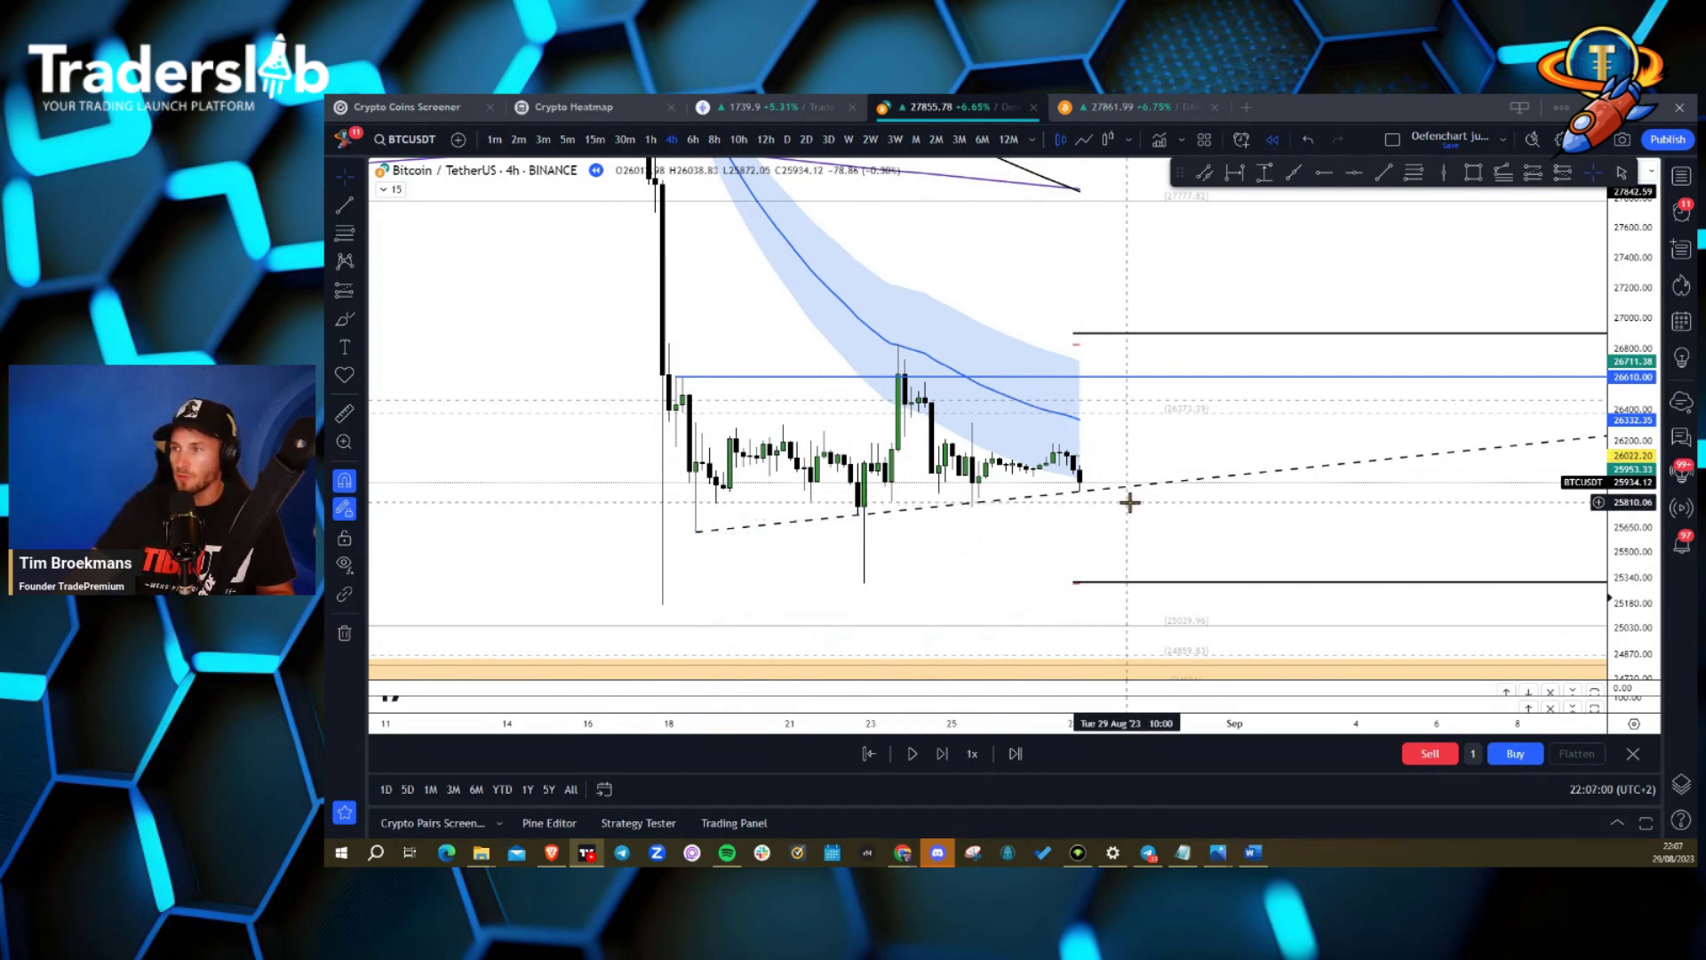
left_click_drag(1632, 587, 1632, 569)
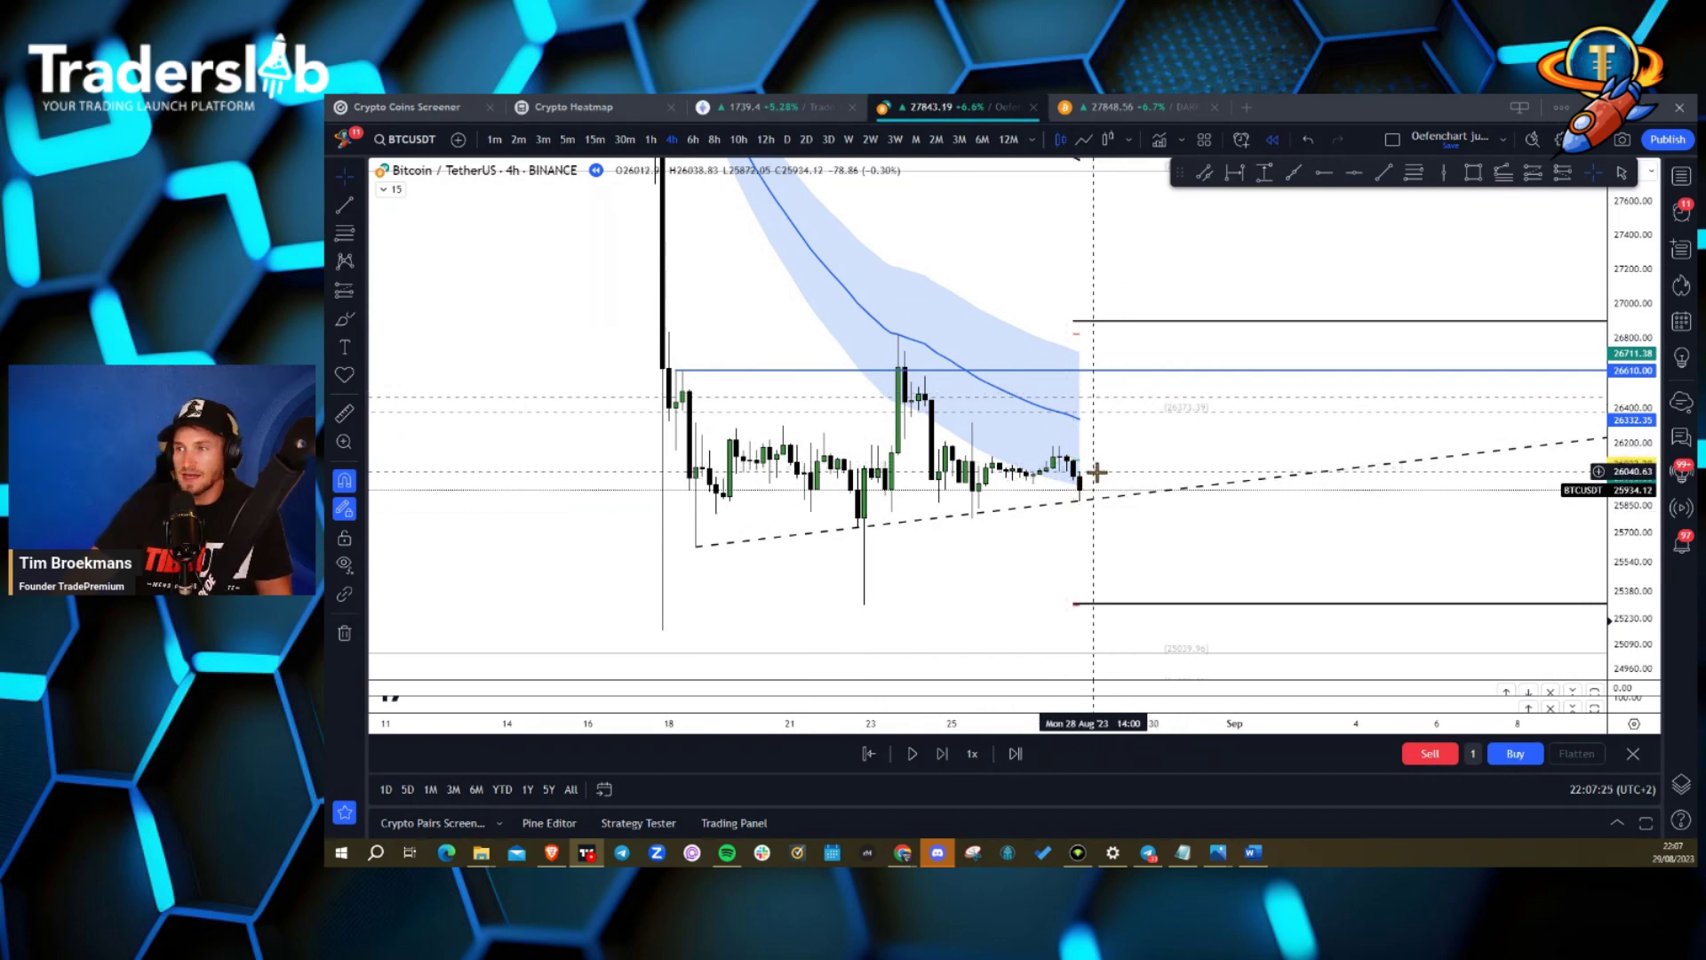
Turn on the Liquidity Hunter zones, then play the replay a few candles and pause it.
left_click(397, 189)
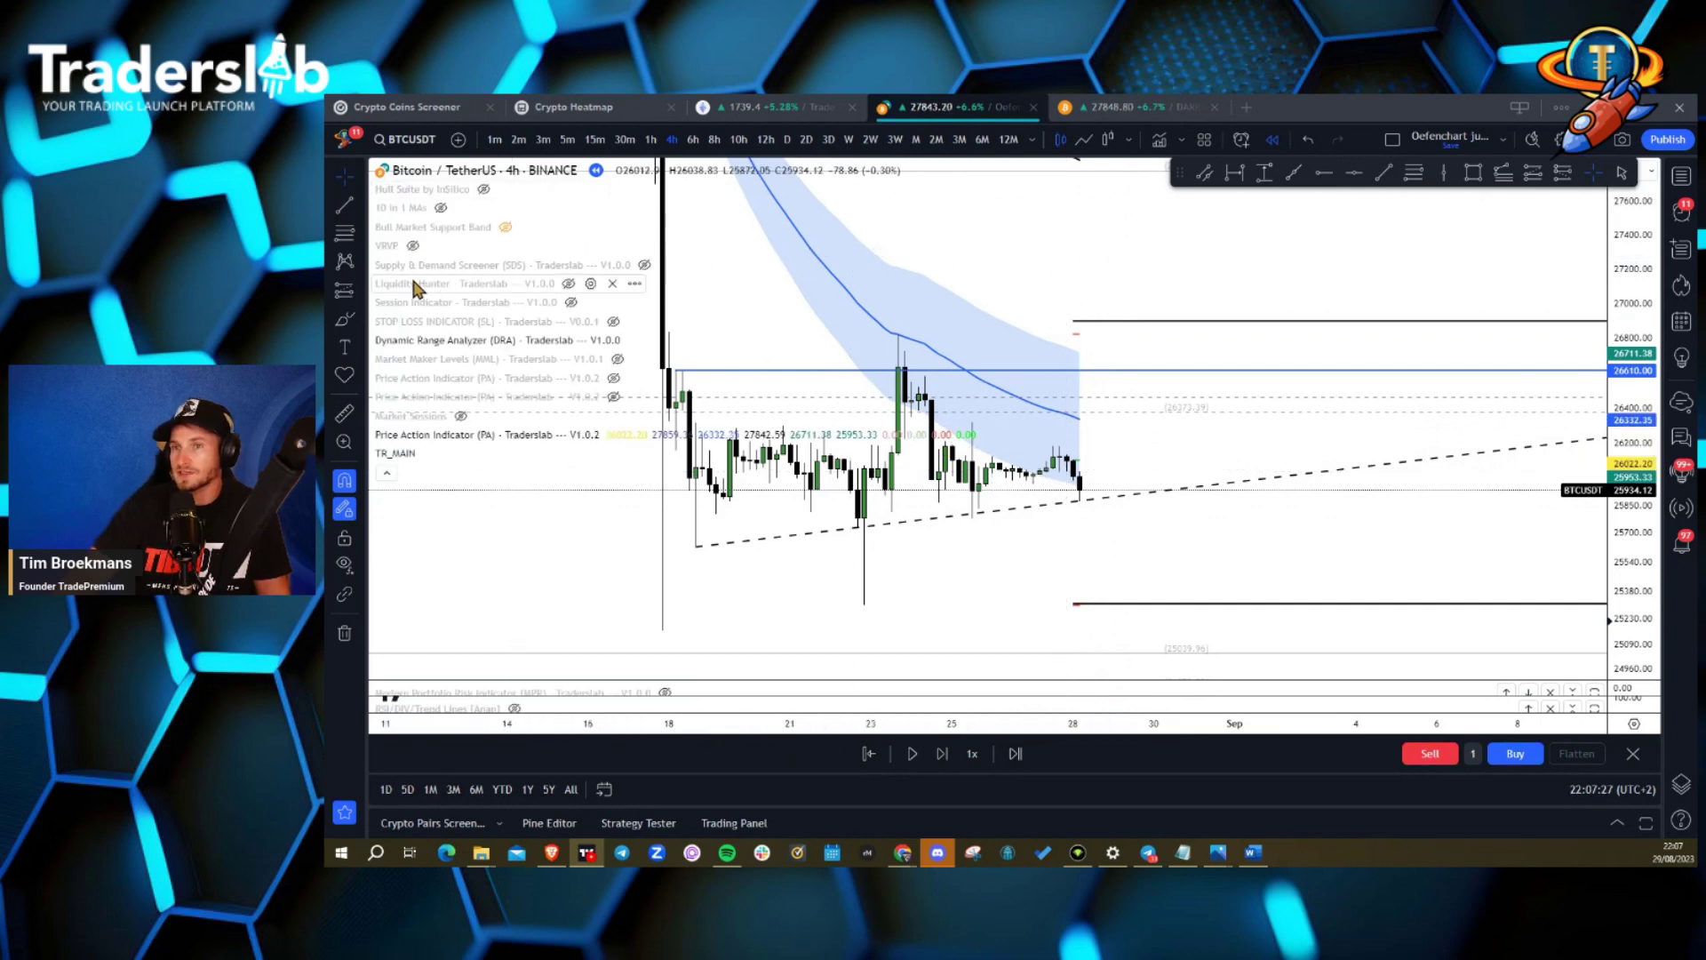
left_click(568, 285)
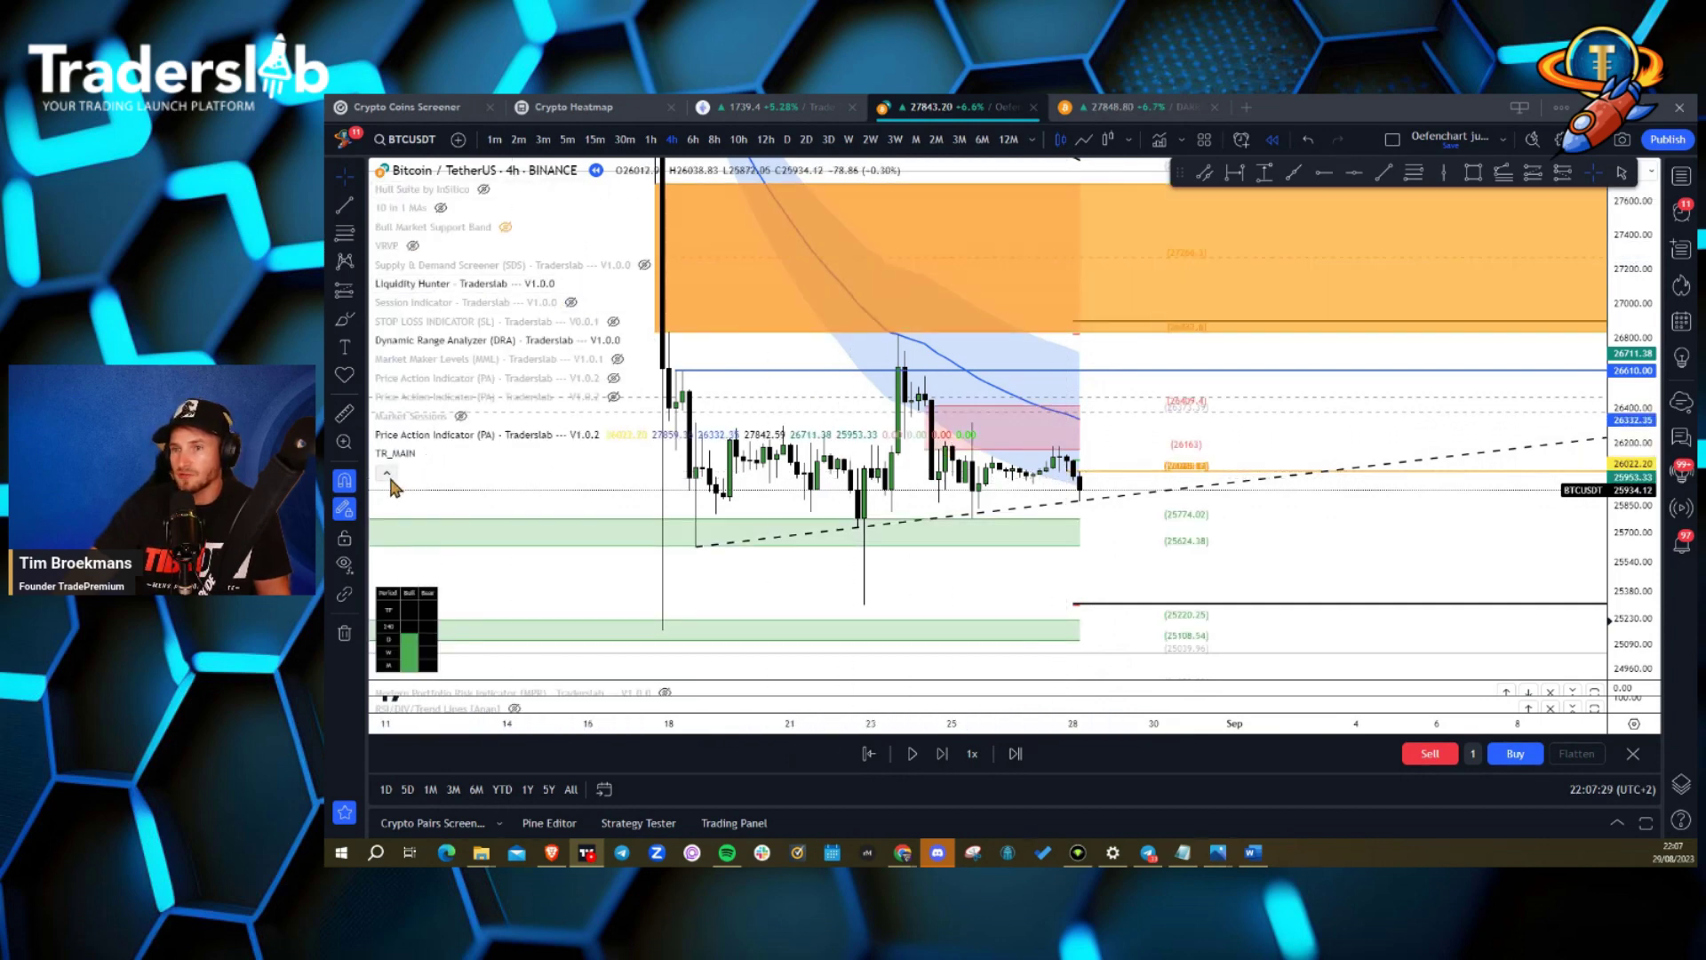
left_click(387, 472)
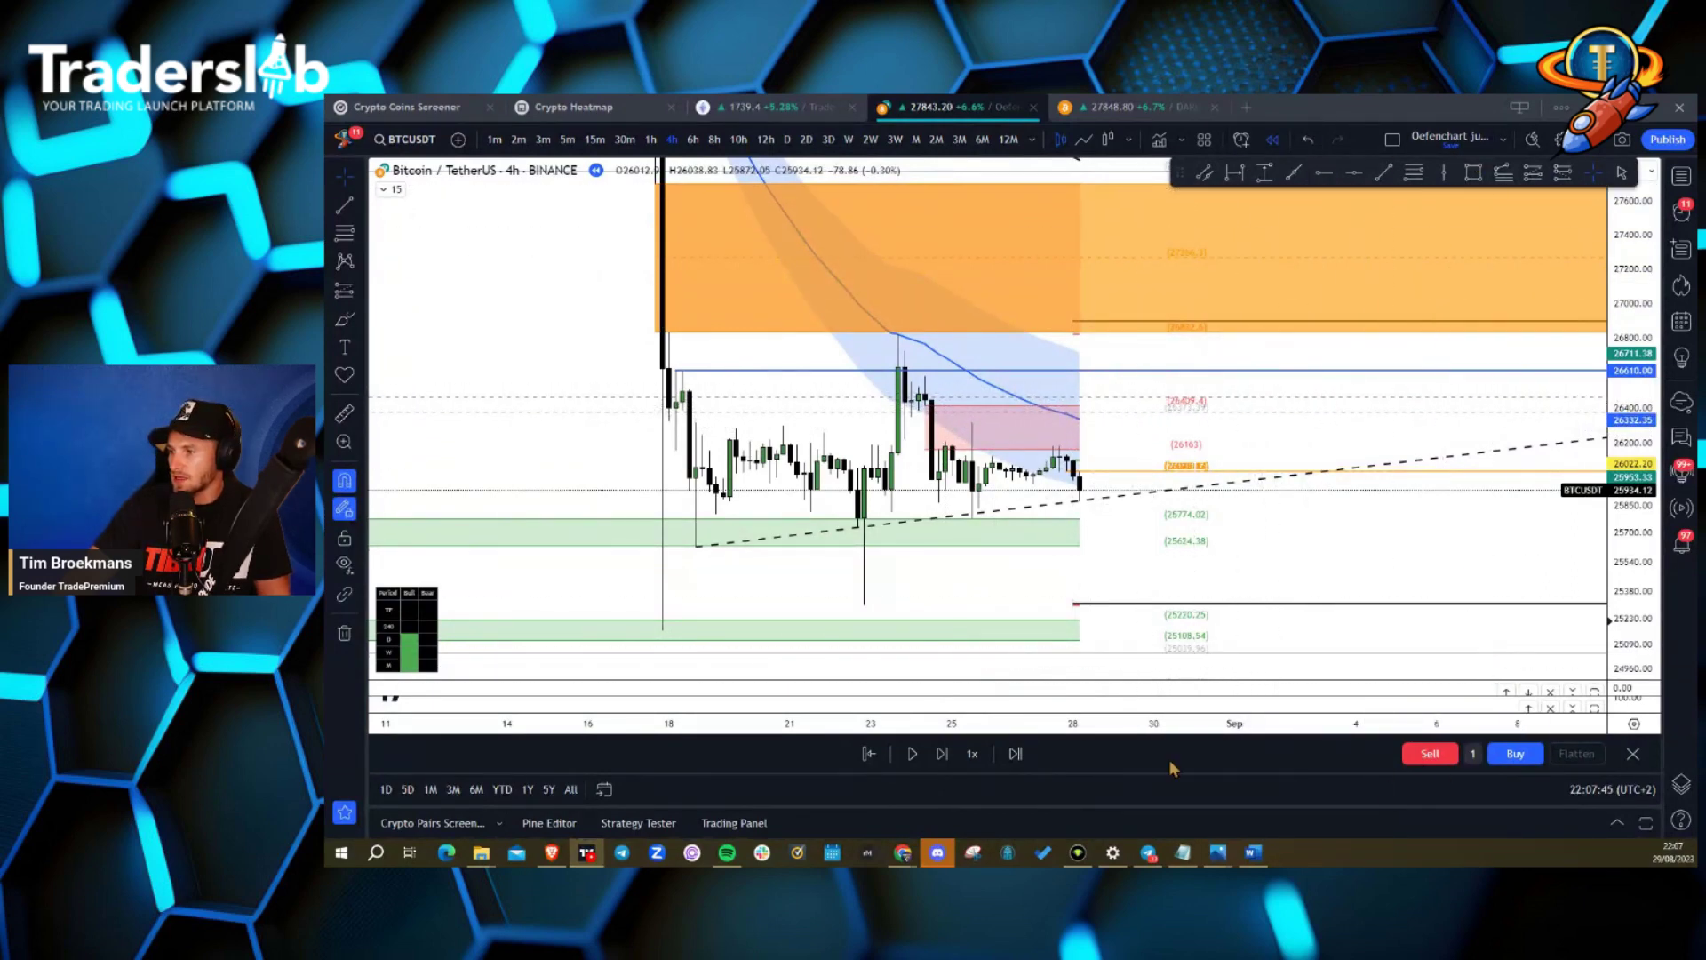
left_click(912, 754)
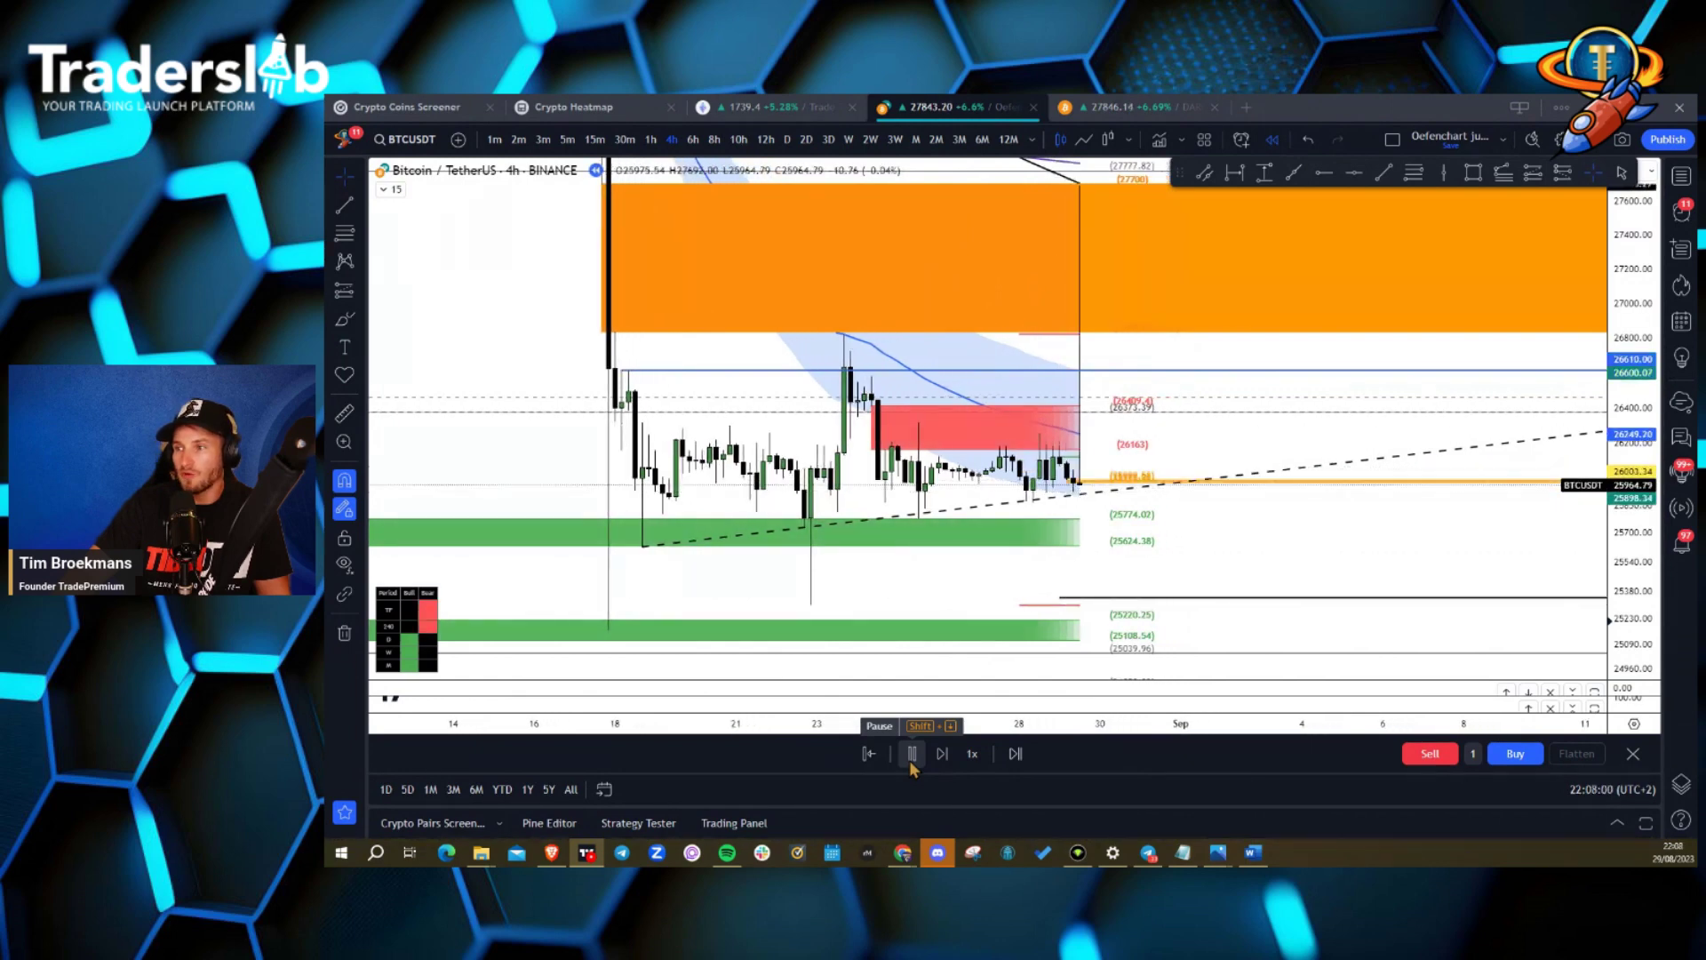
left_click(911, 764)
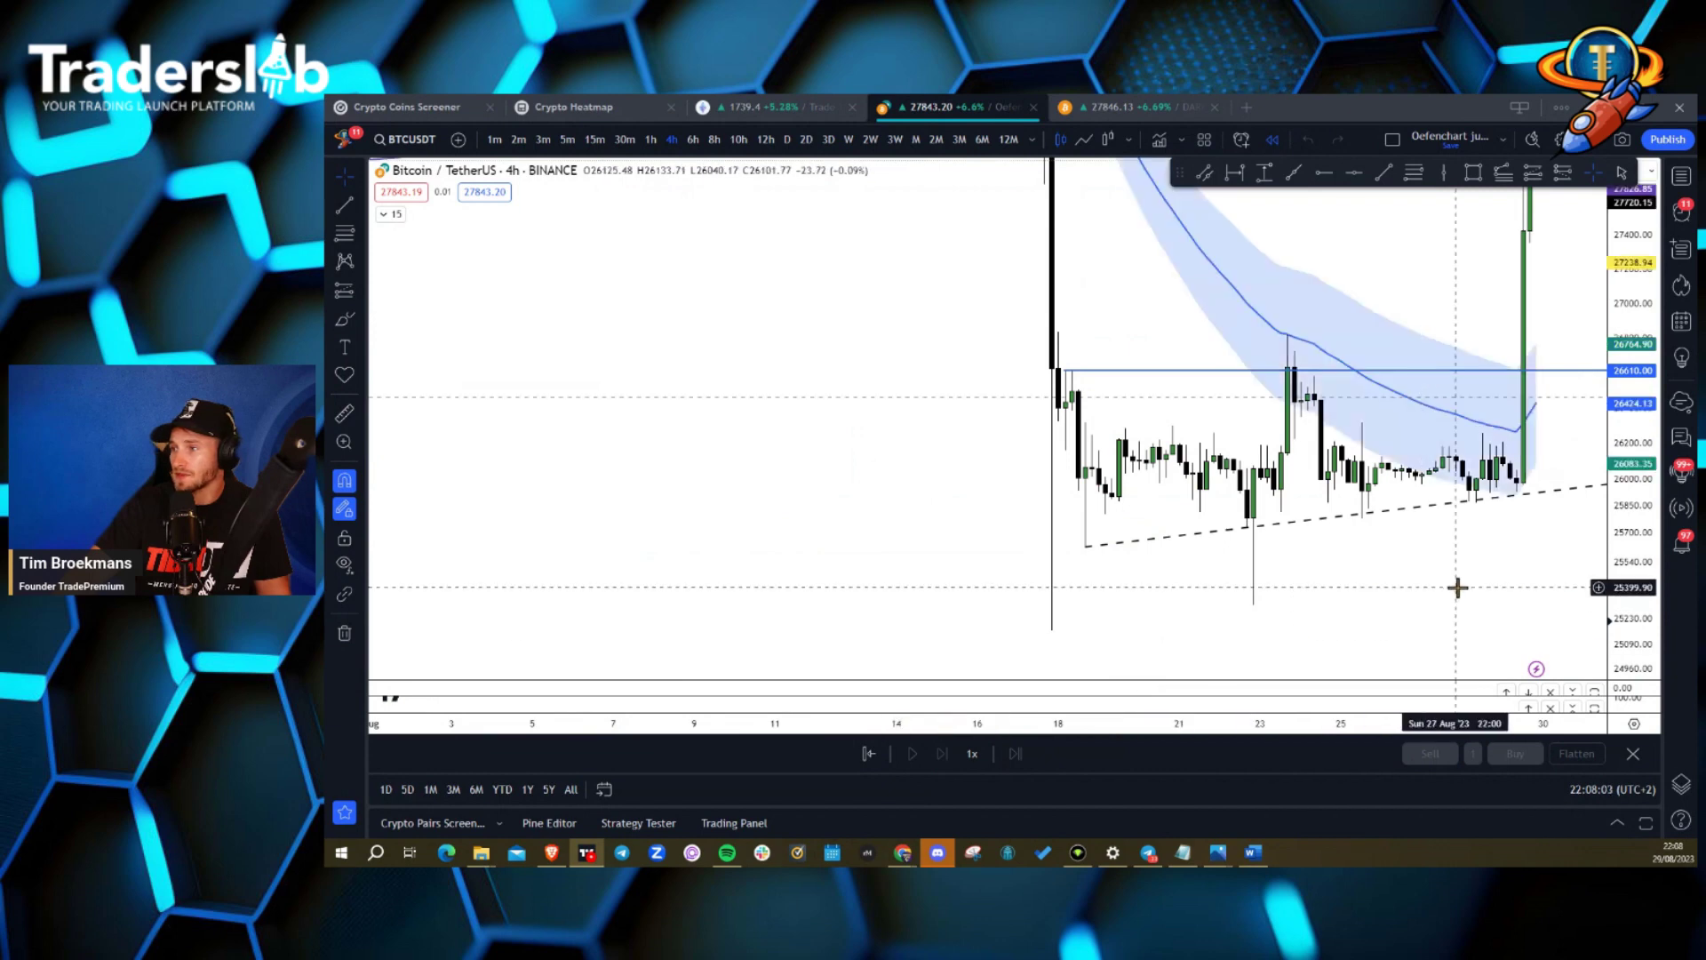
Leave the replay, restart it from 29 August 10:00, and show the Liquidity Hunter zones.
mouse_move(1458, 587)
left_mouse_down()
mouse_move(1111, 640)
mouse_move(963, 685)
left_mouse_up()
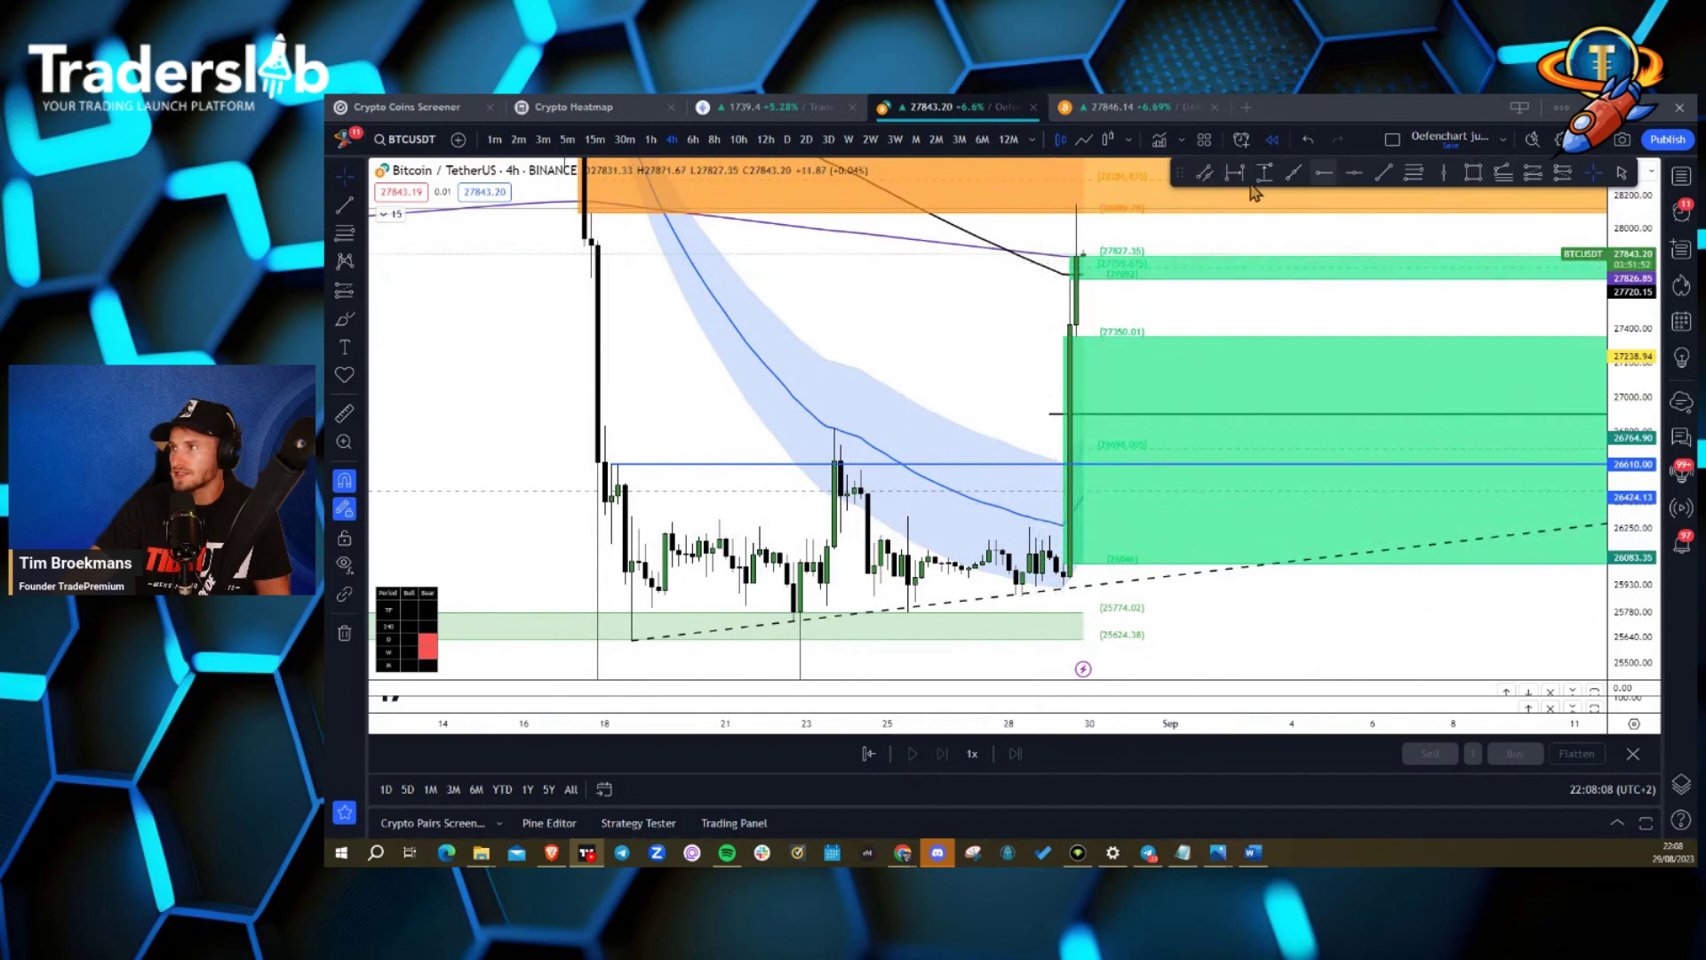
left_click(1270, 140)
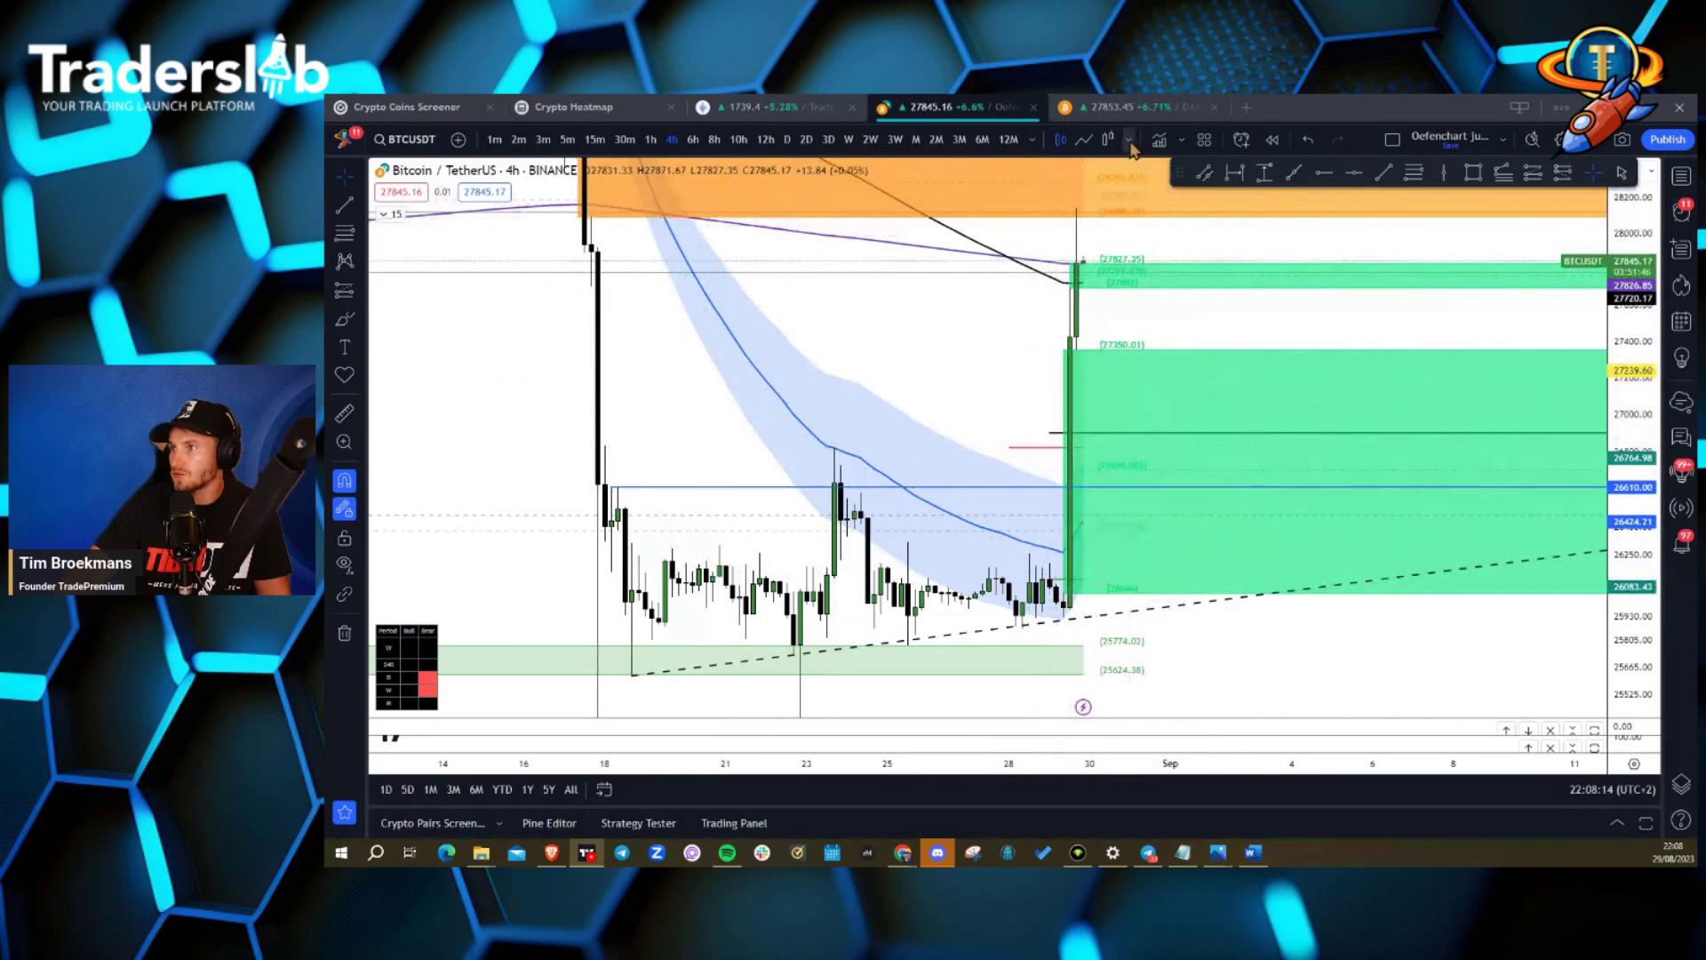
left_click(1270, 142)
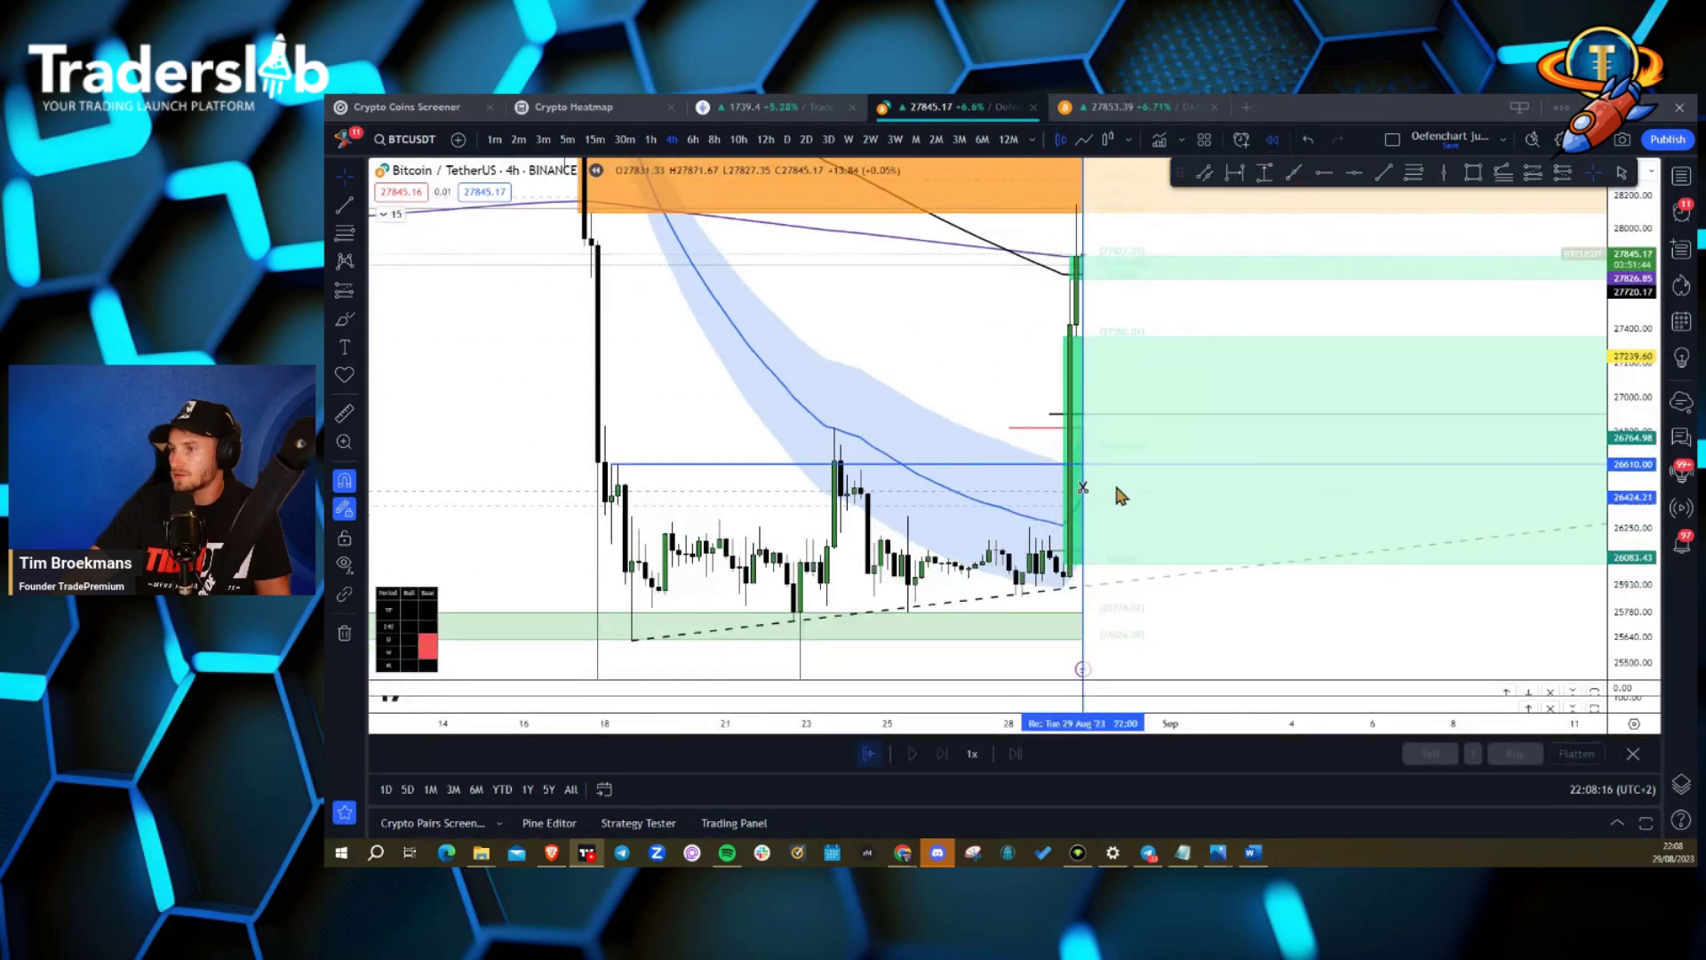
left_click(1069, 525)
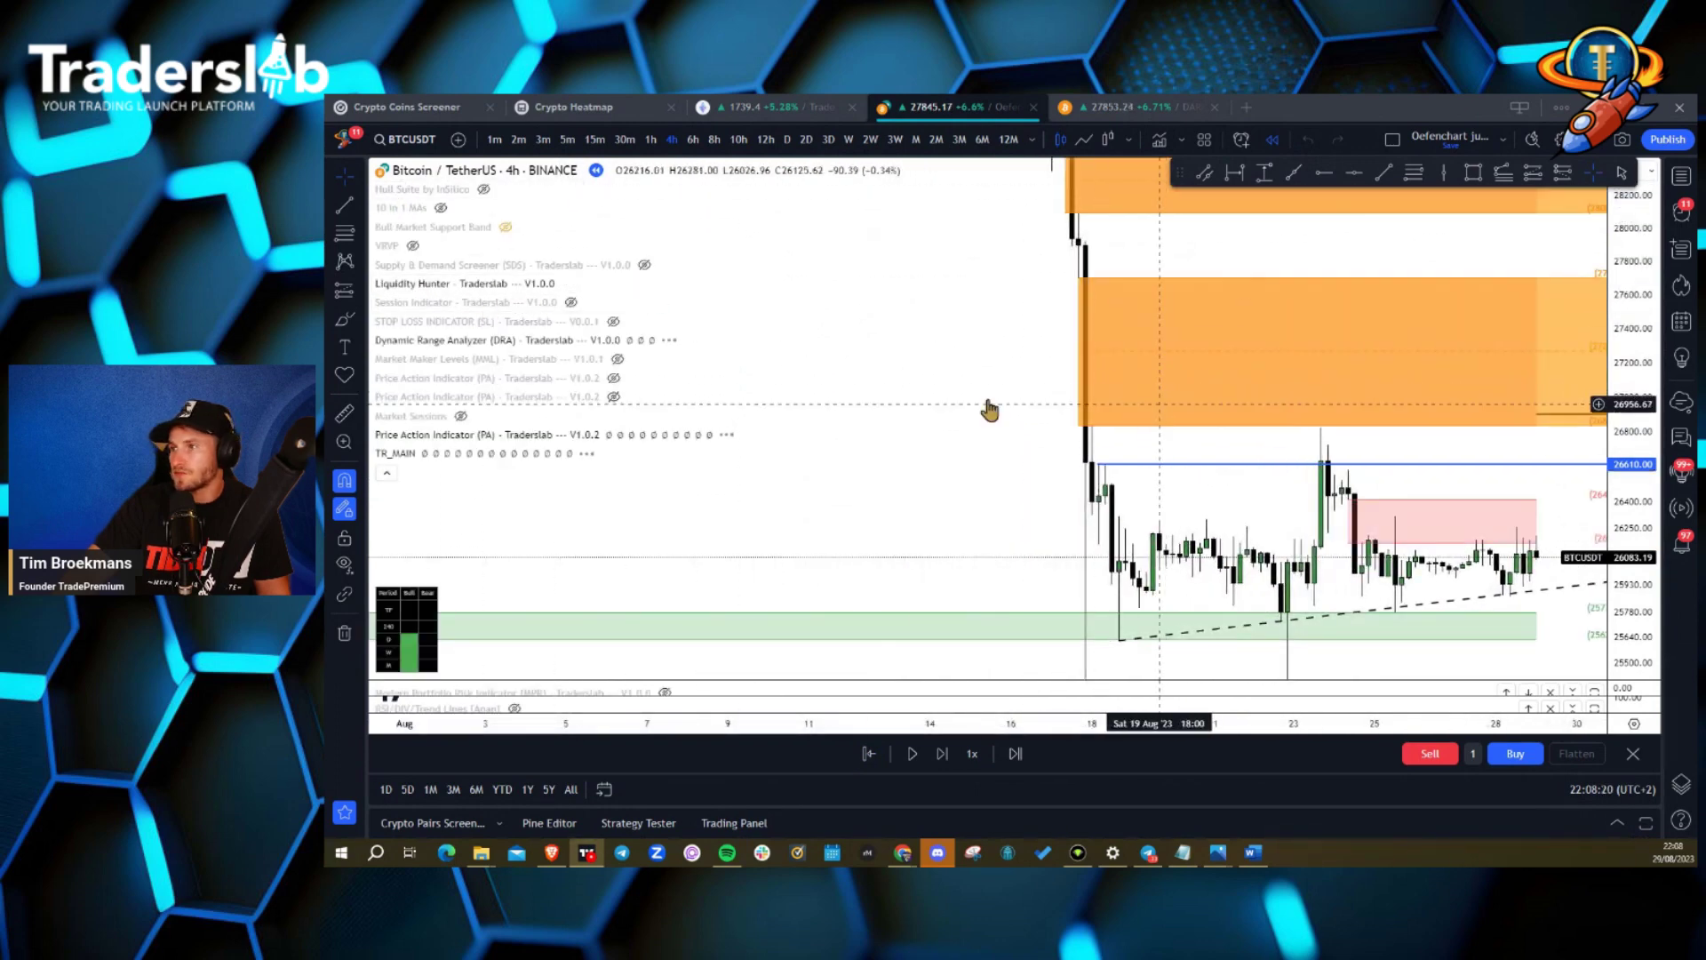
left_click(385, 473)
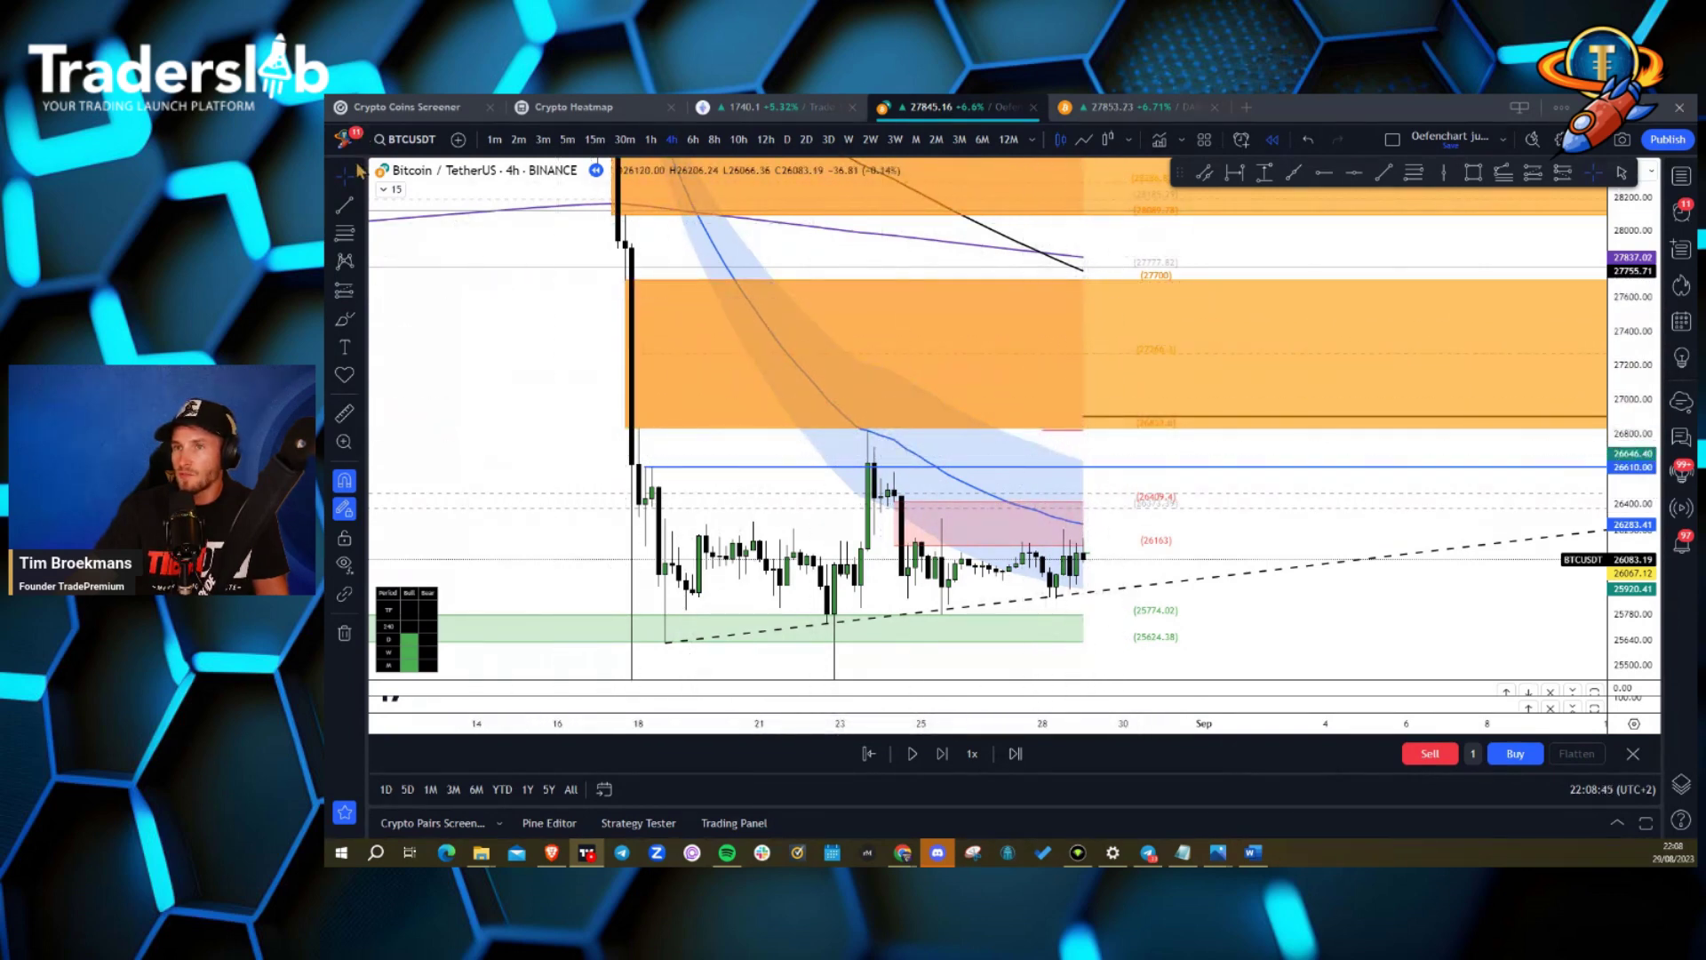
left_click_drag(430, 426, 439, 561)
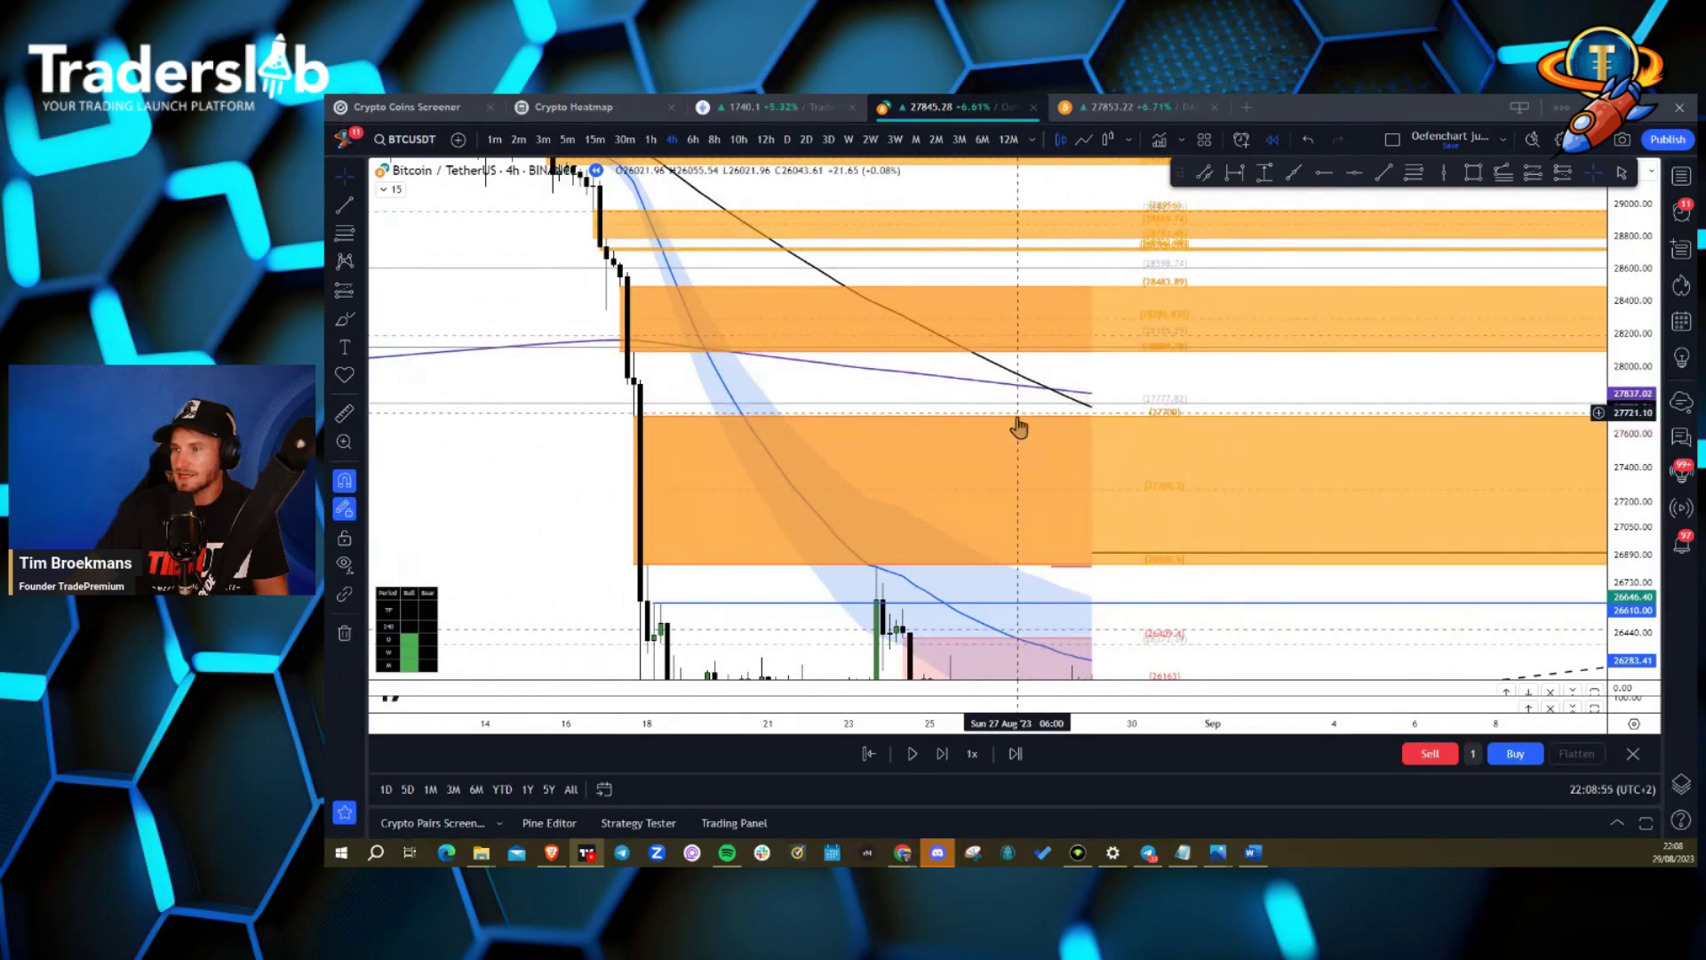
left_click_drag(573, 472, 568, 395)
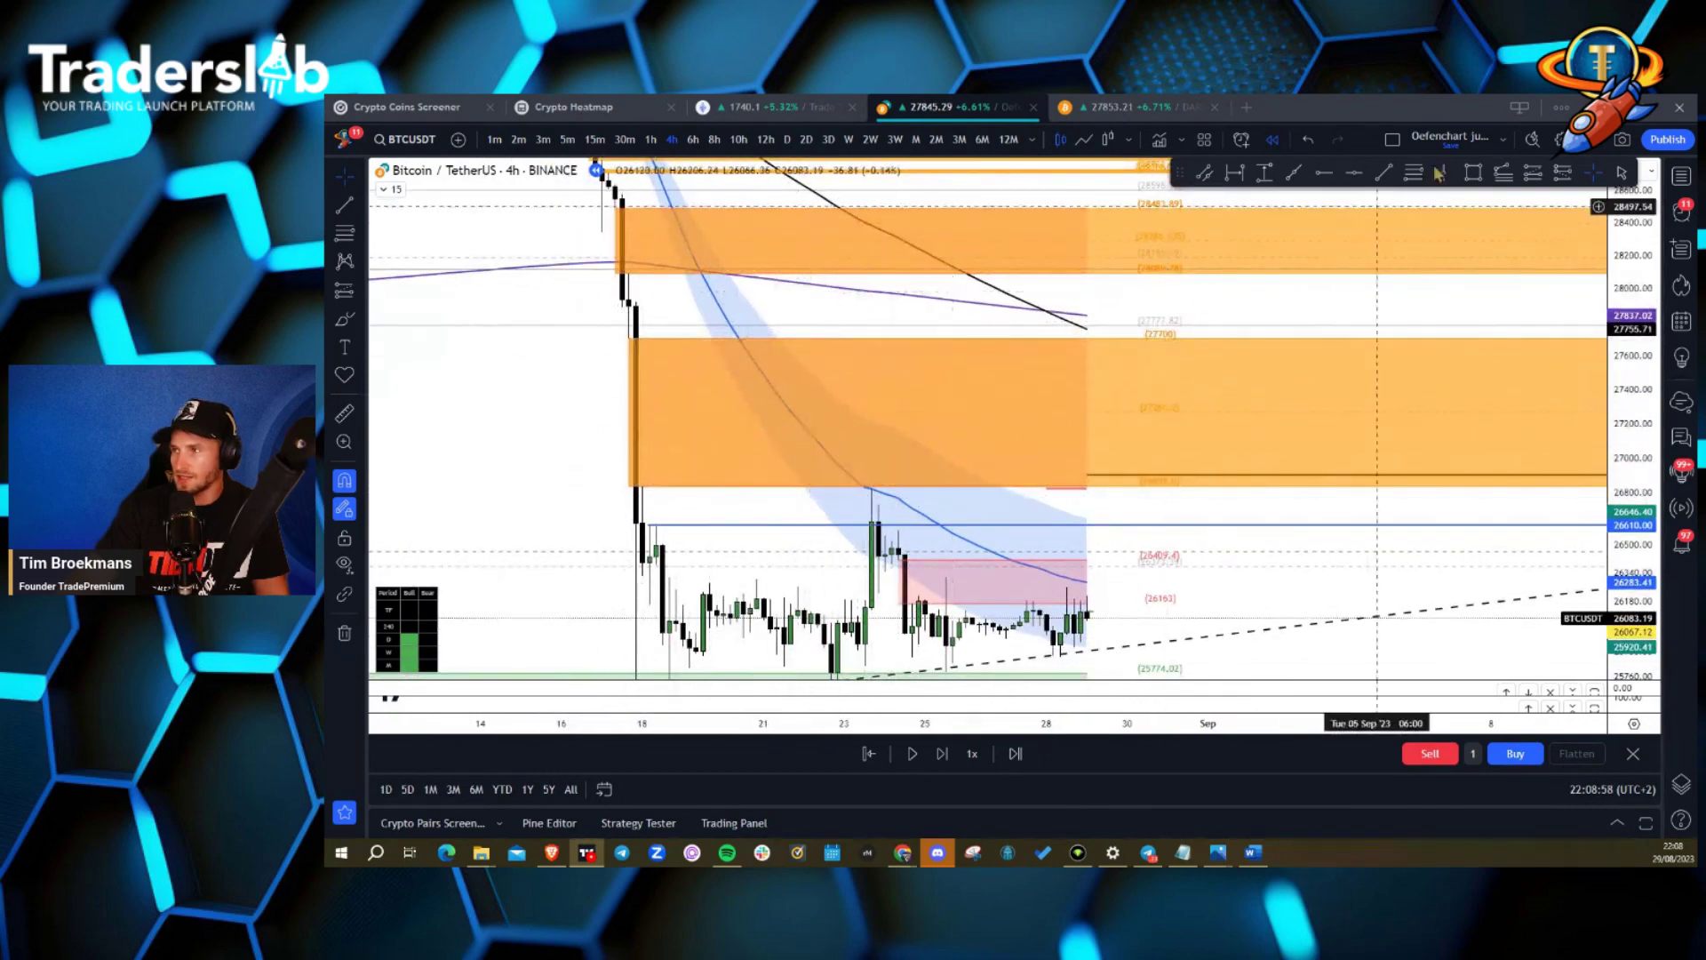
Confirm leaving bar replay for the live BTC chart and switch off the Liquidity Hunter indicator.
left_click(1637, 756)
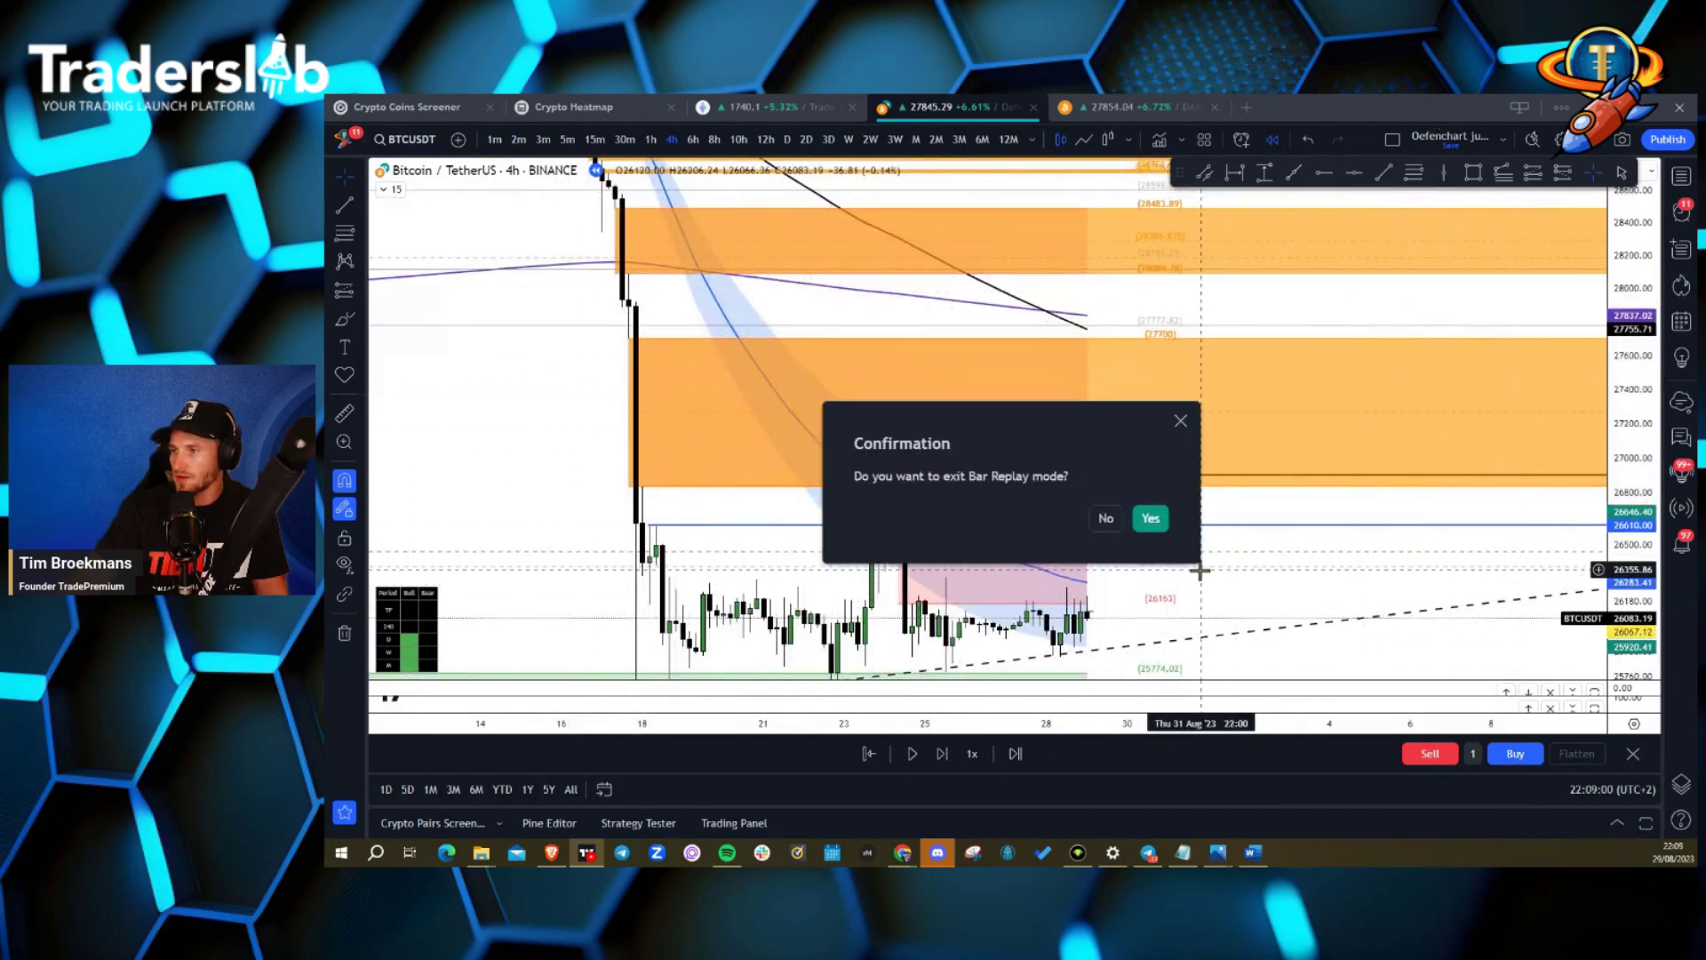
left_click(1151, 519)
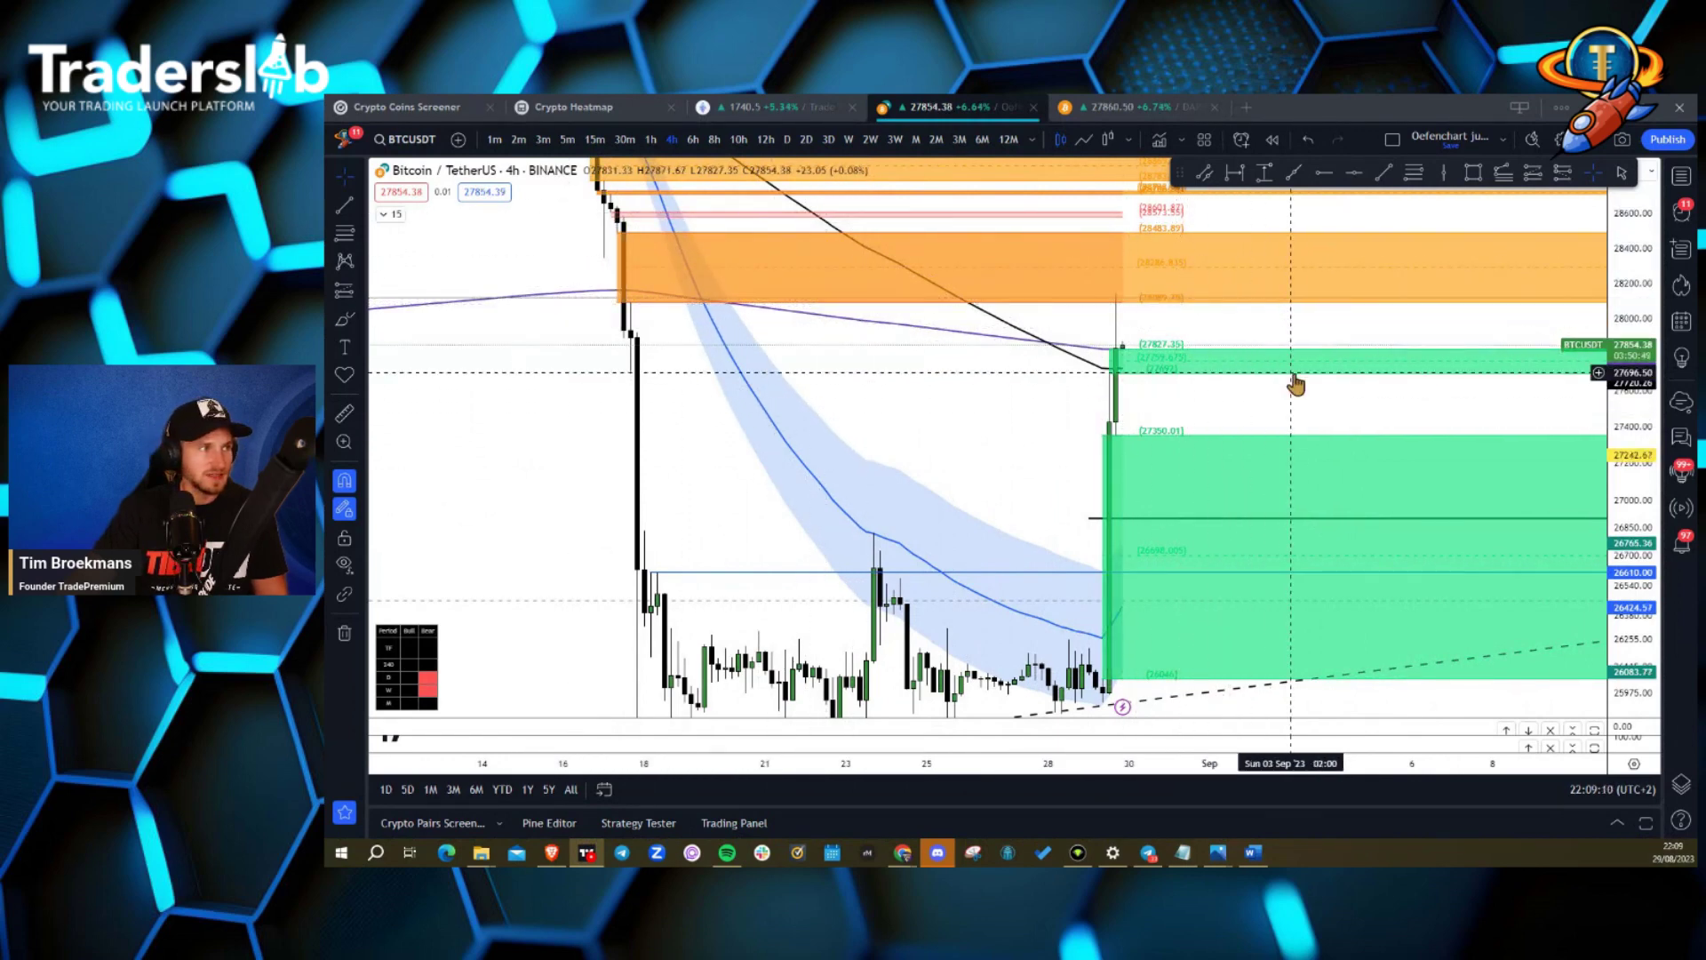
left_click(383, 214)
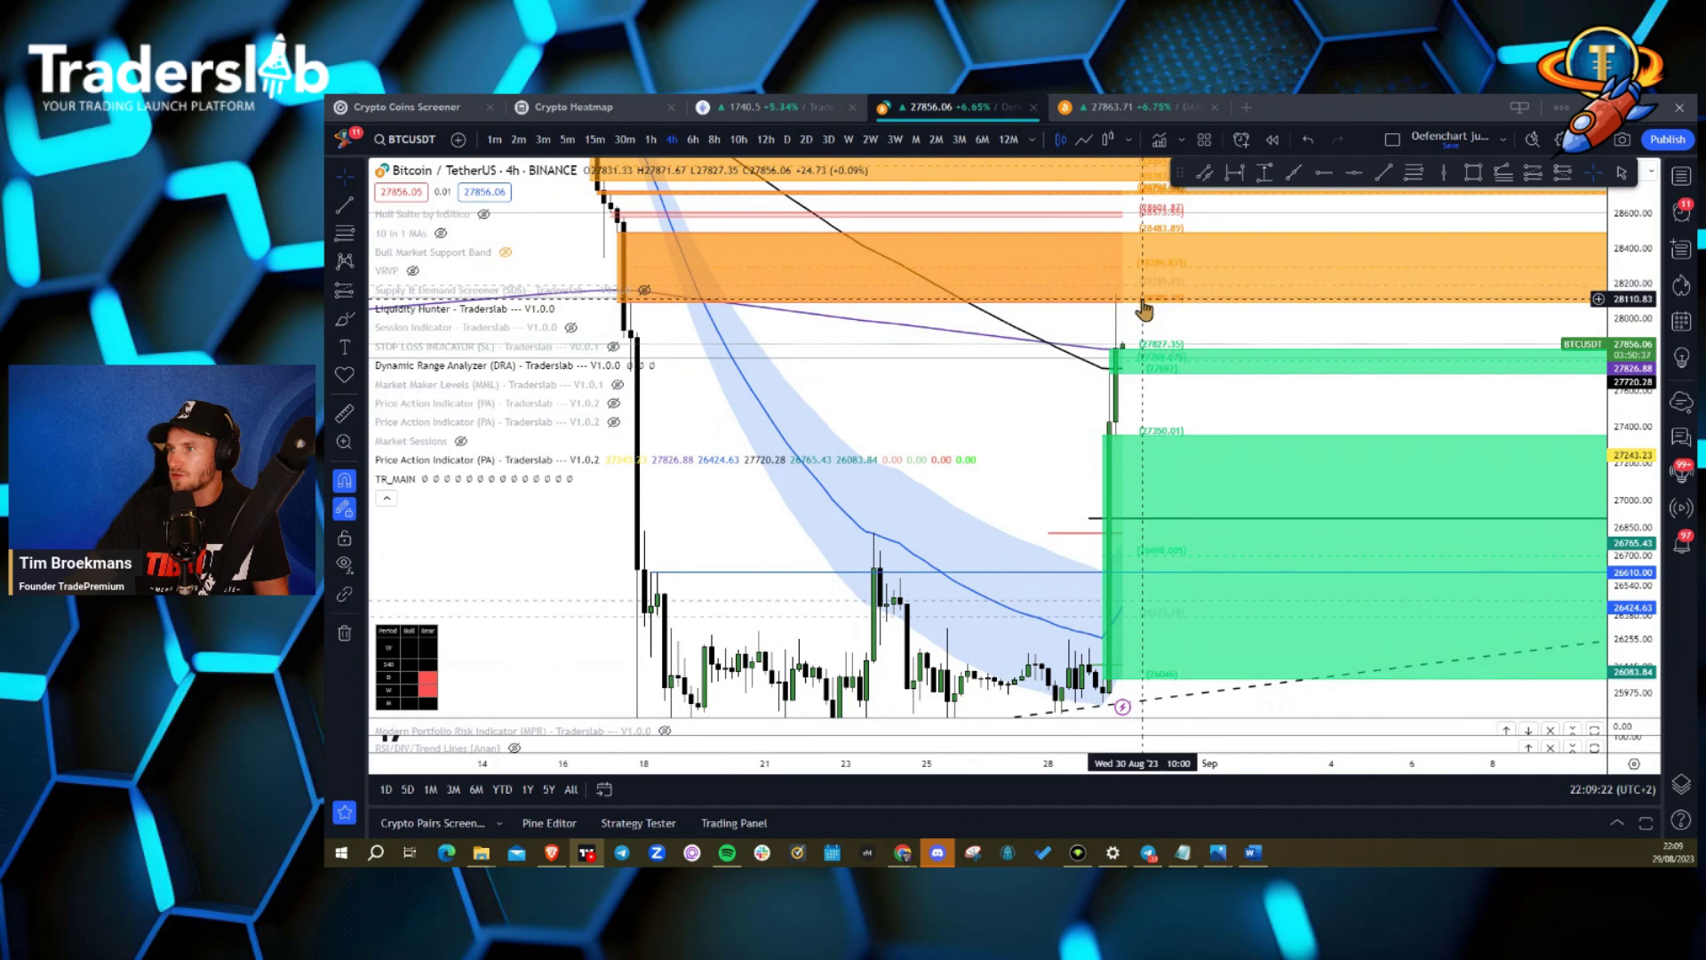
mouse_move(467, 307)
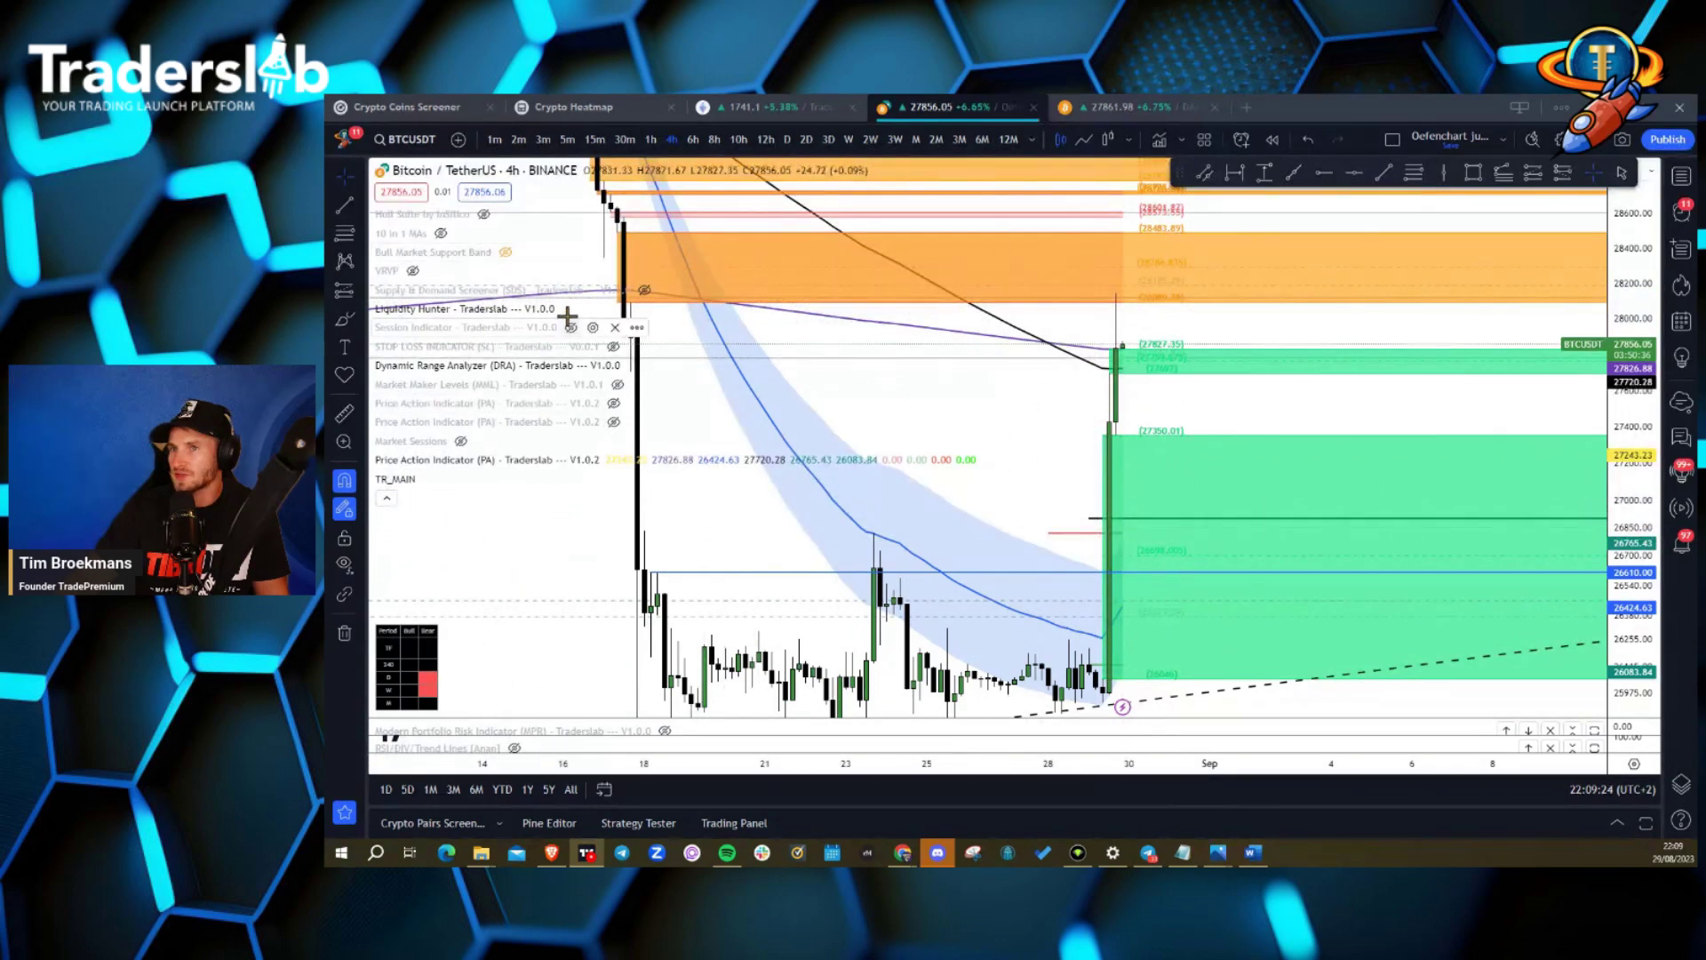
left_click(569, 311)
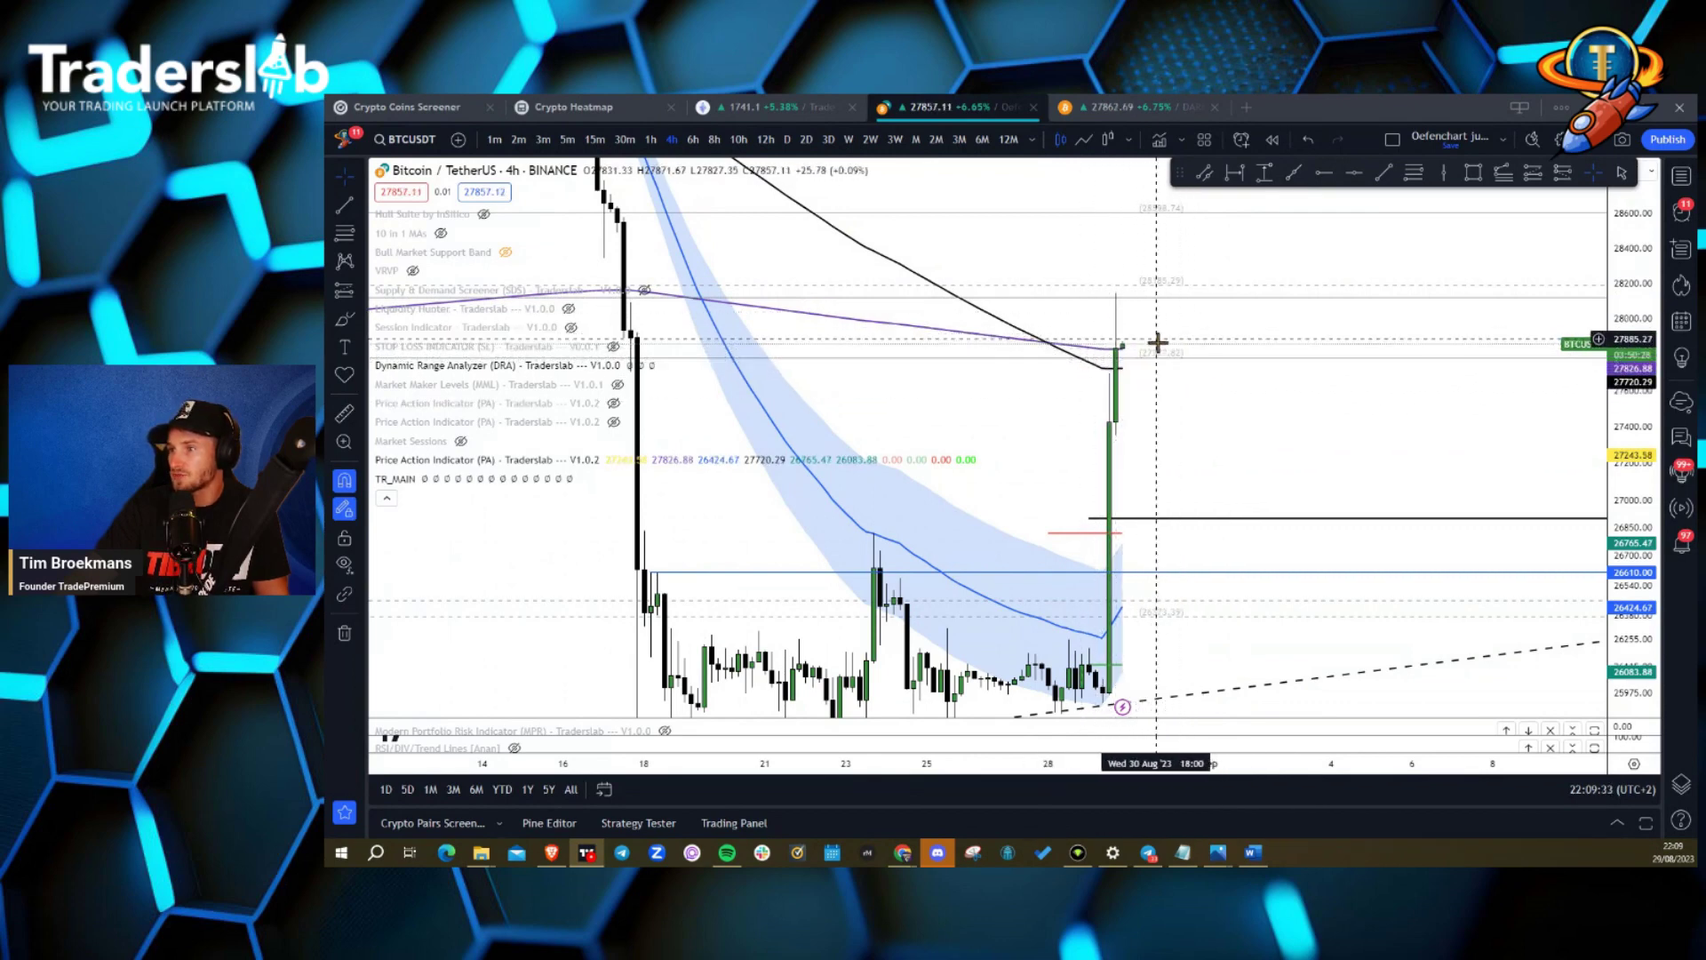
left_click(388, 500)
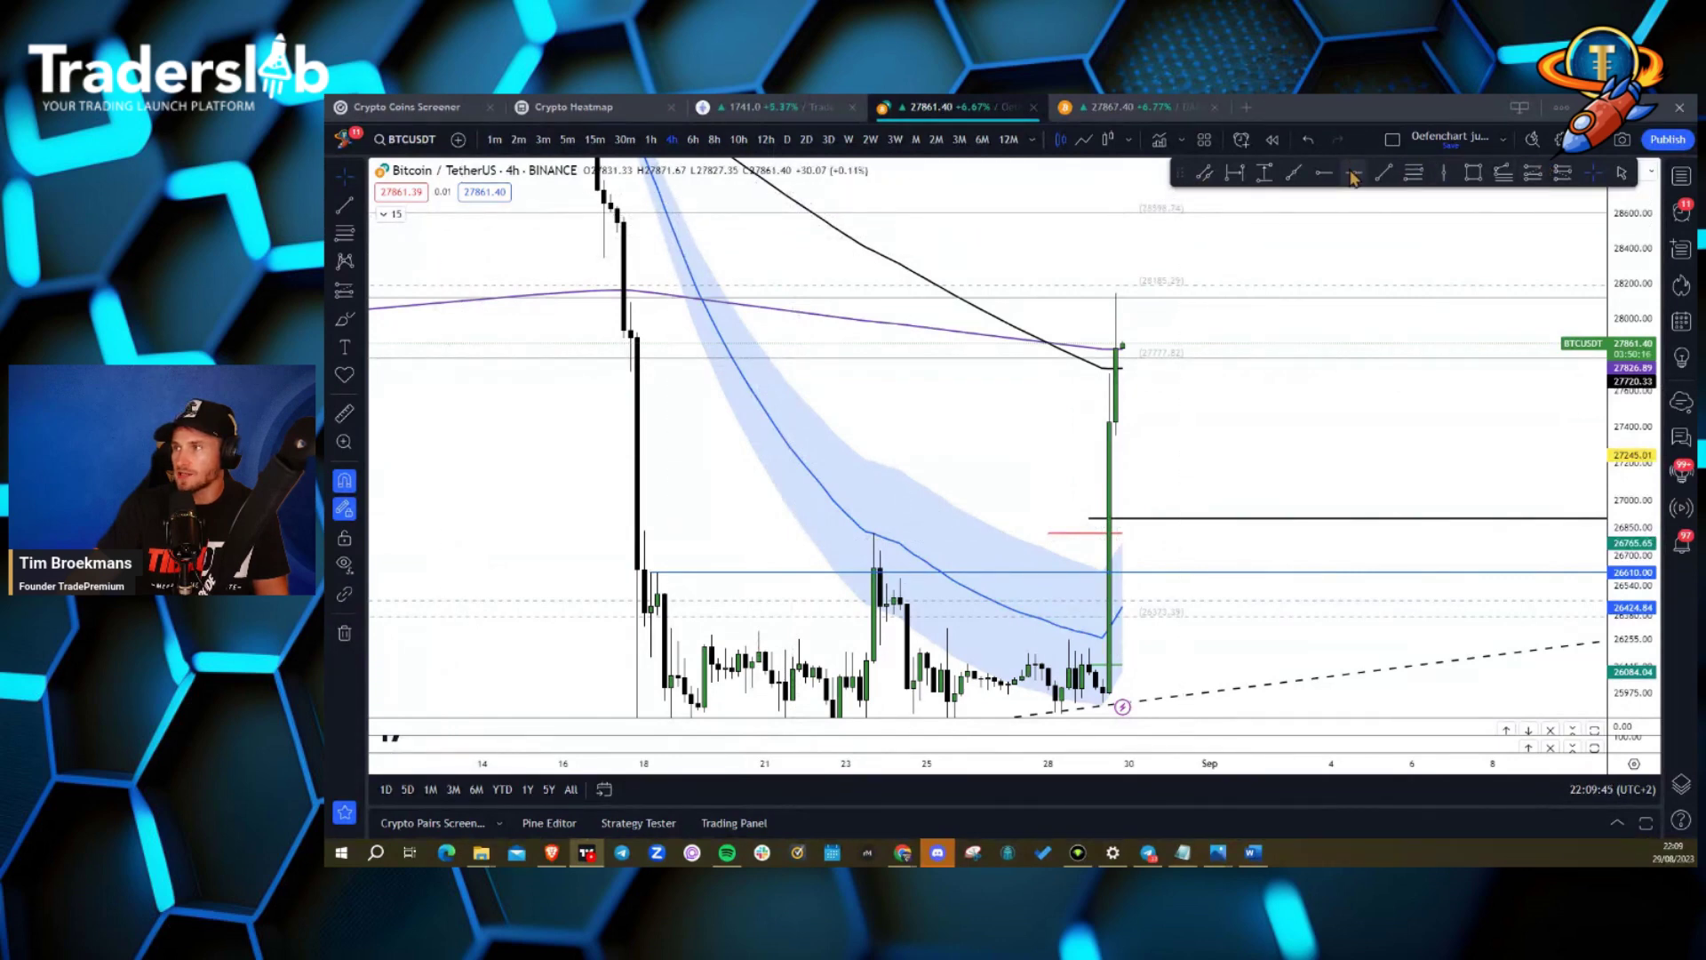
left_click(1315, 175)
left_click(637, 528)
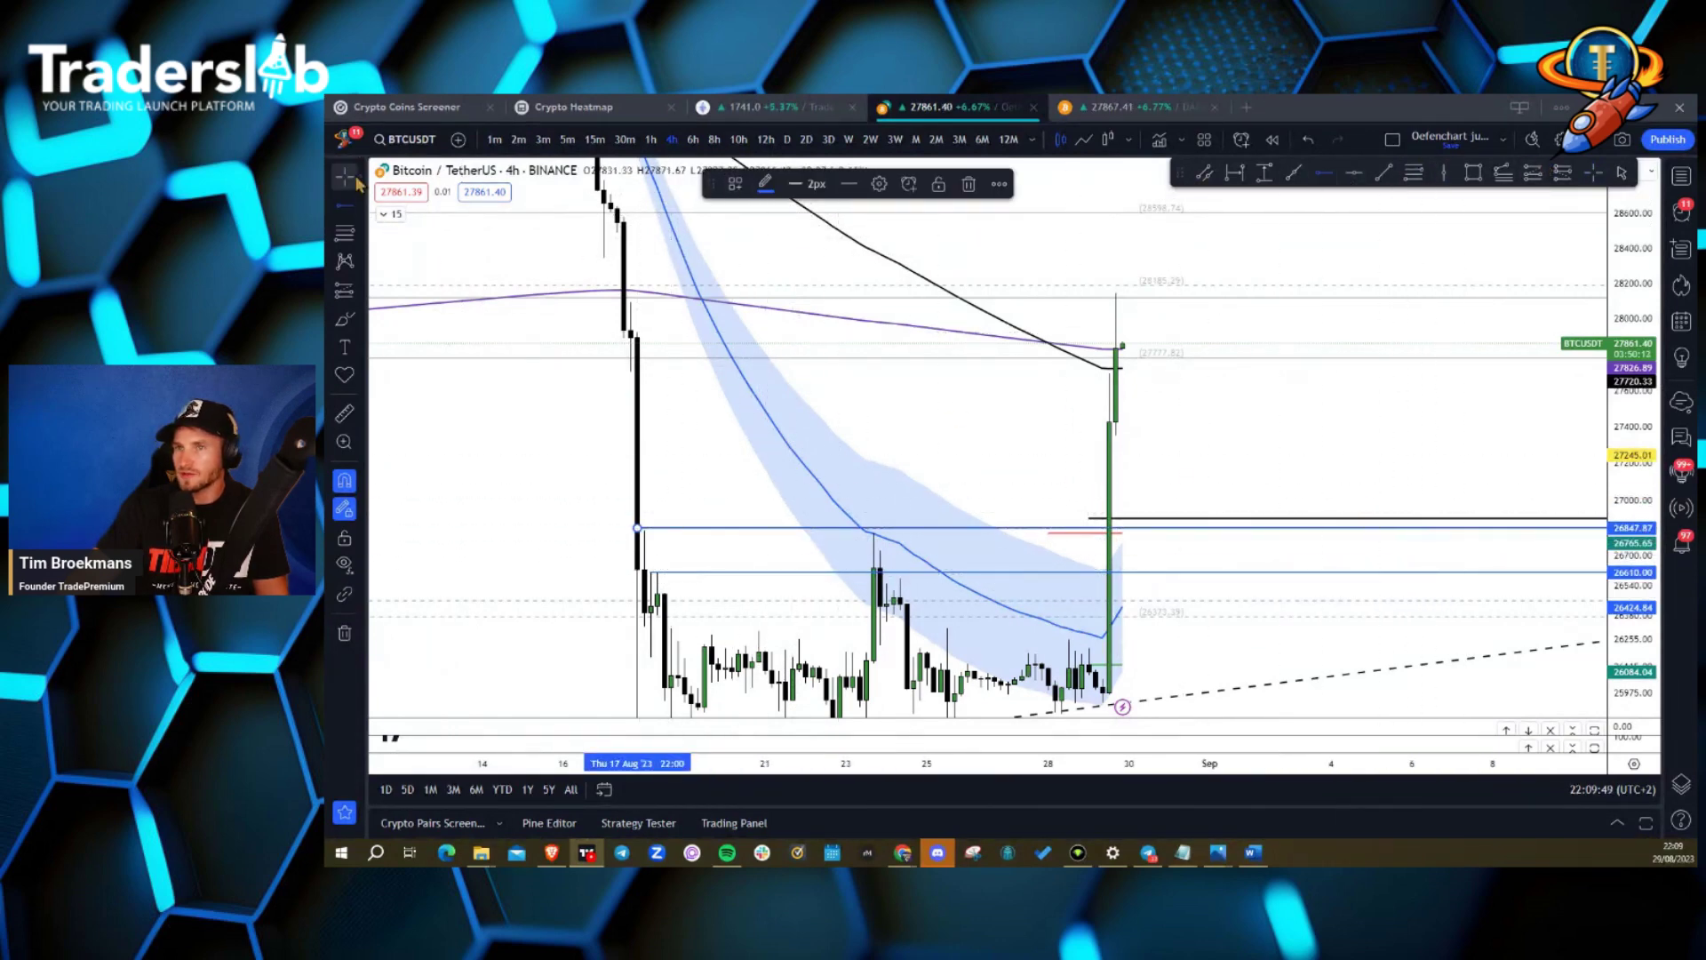
left_click(693, 584)
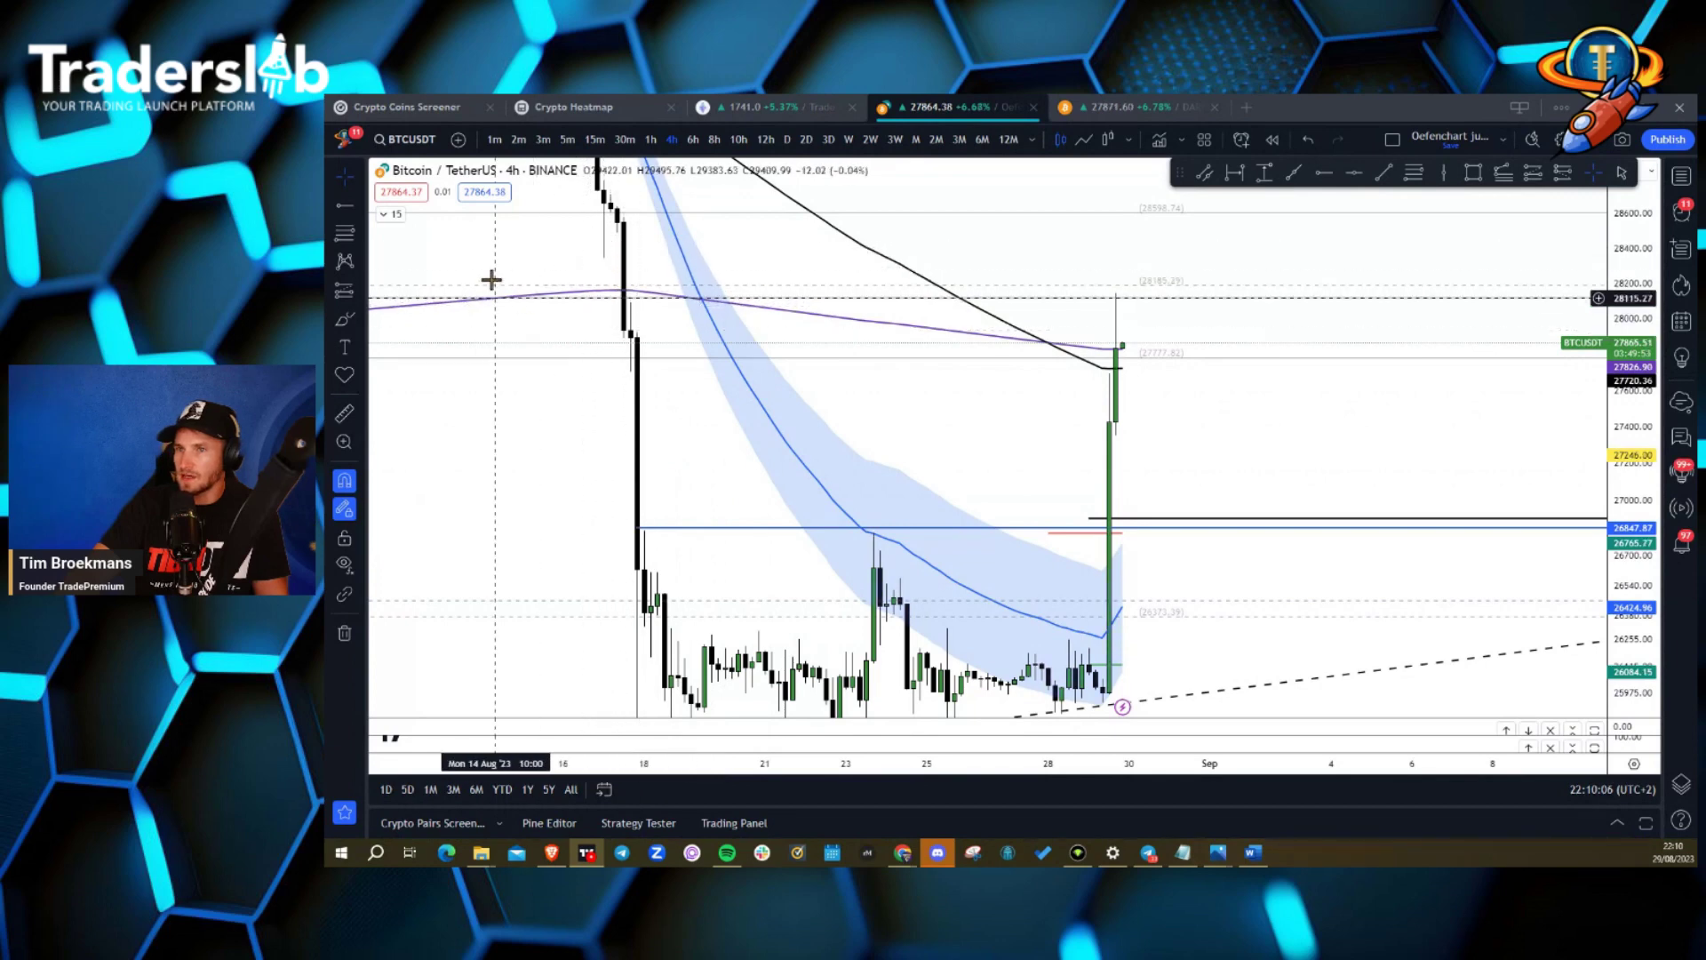
Show the Liquidity Hunter zones, widen the view to early August, and switch to D candles.
left_click(385, 215)
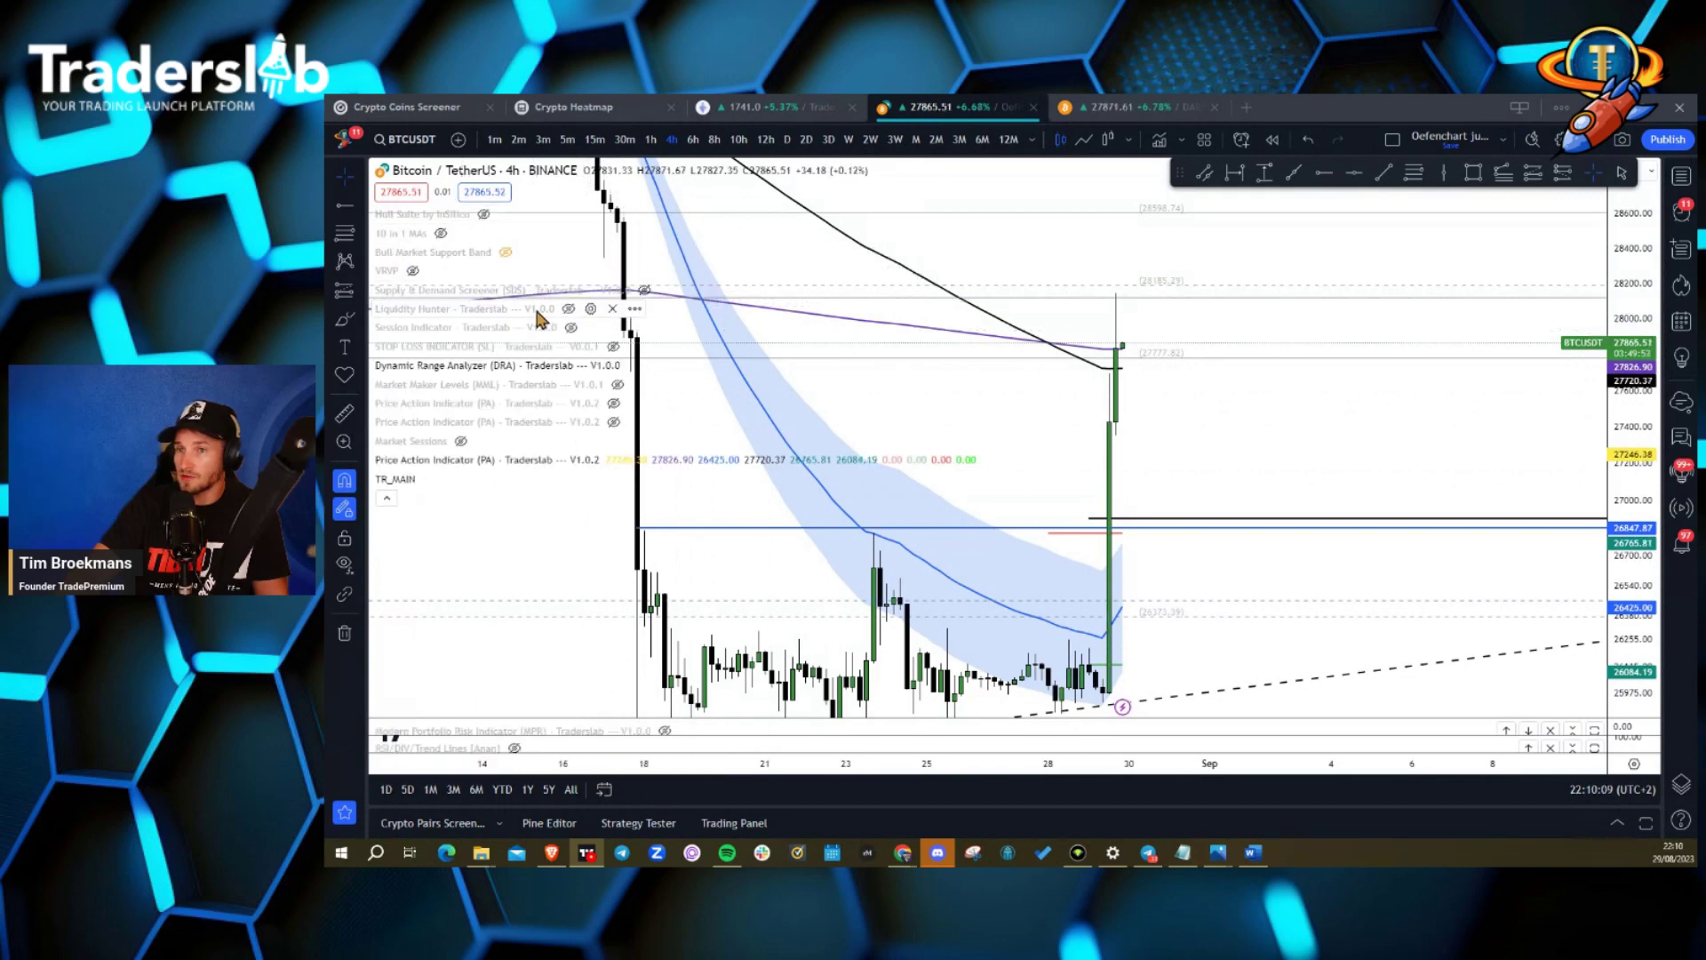
left_click(568, 309)
left_click(396, 499)
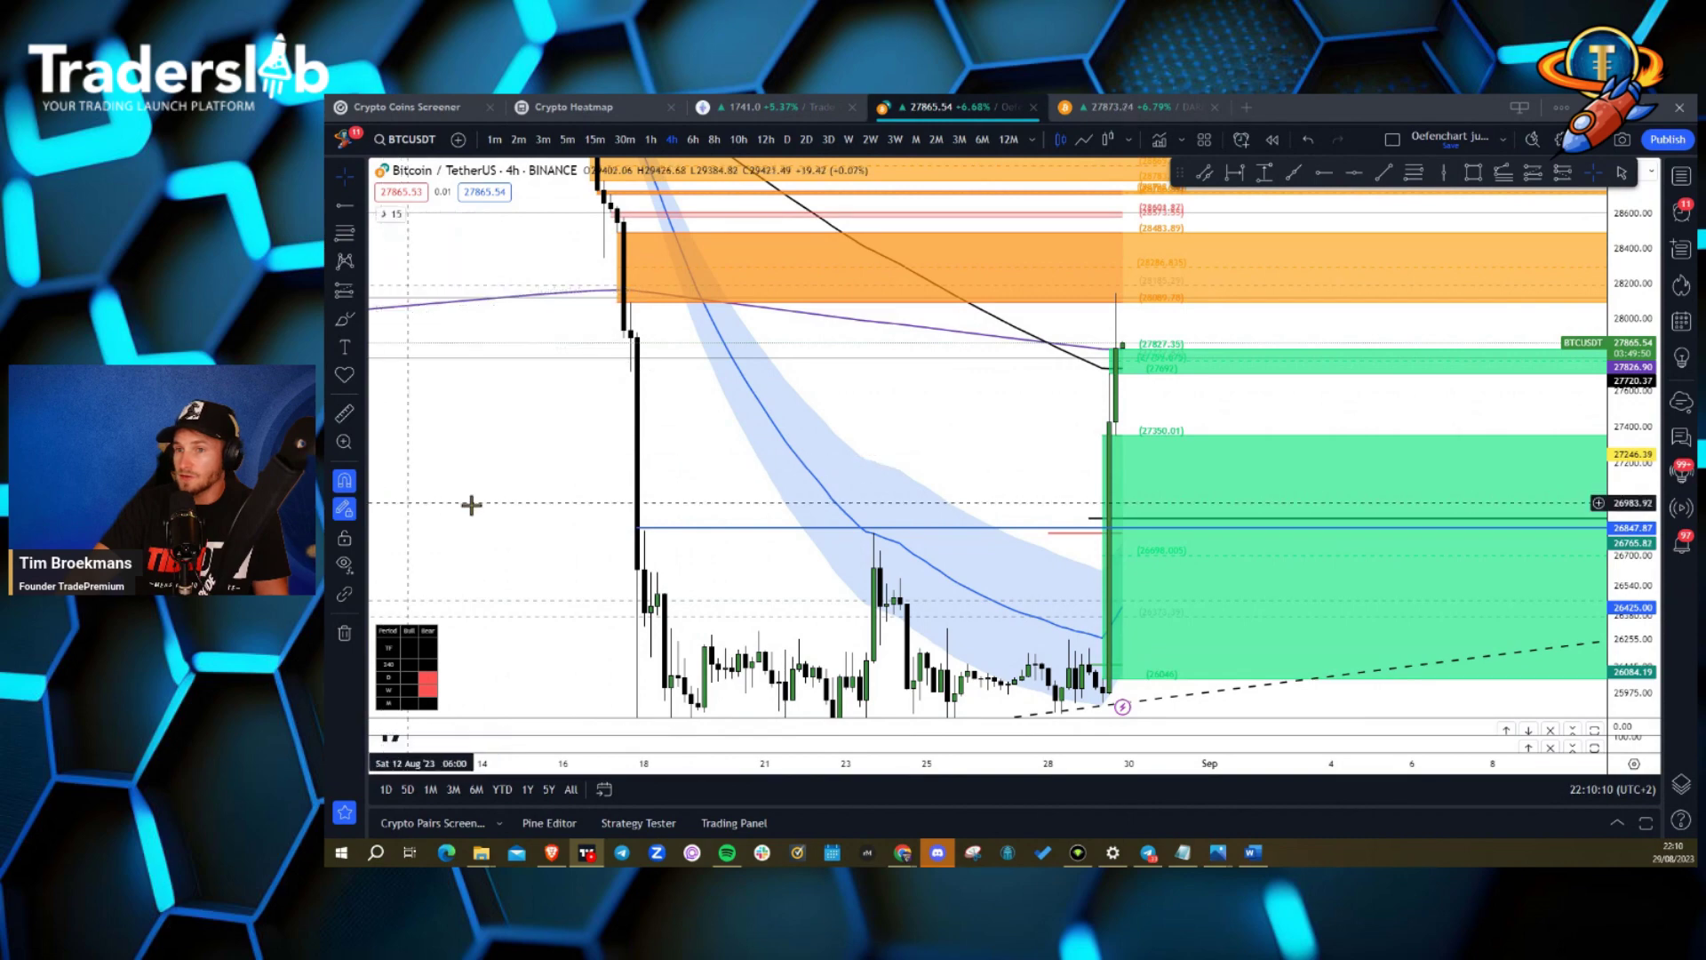
left_click_drag(469, 498, 563, 620)
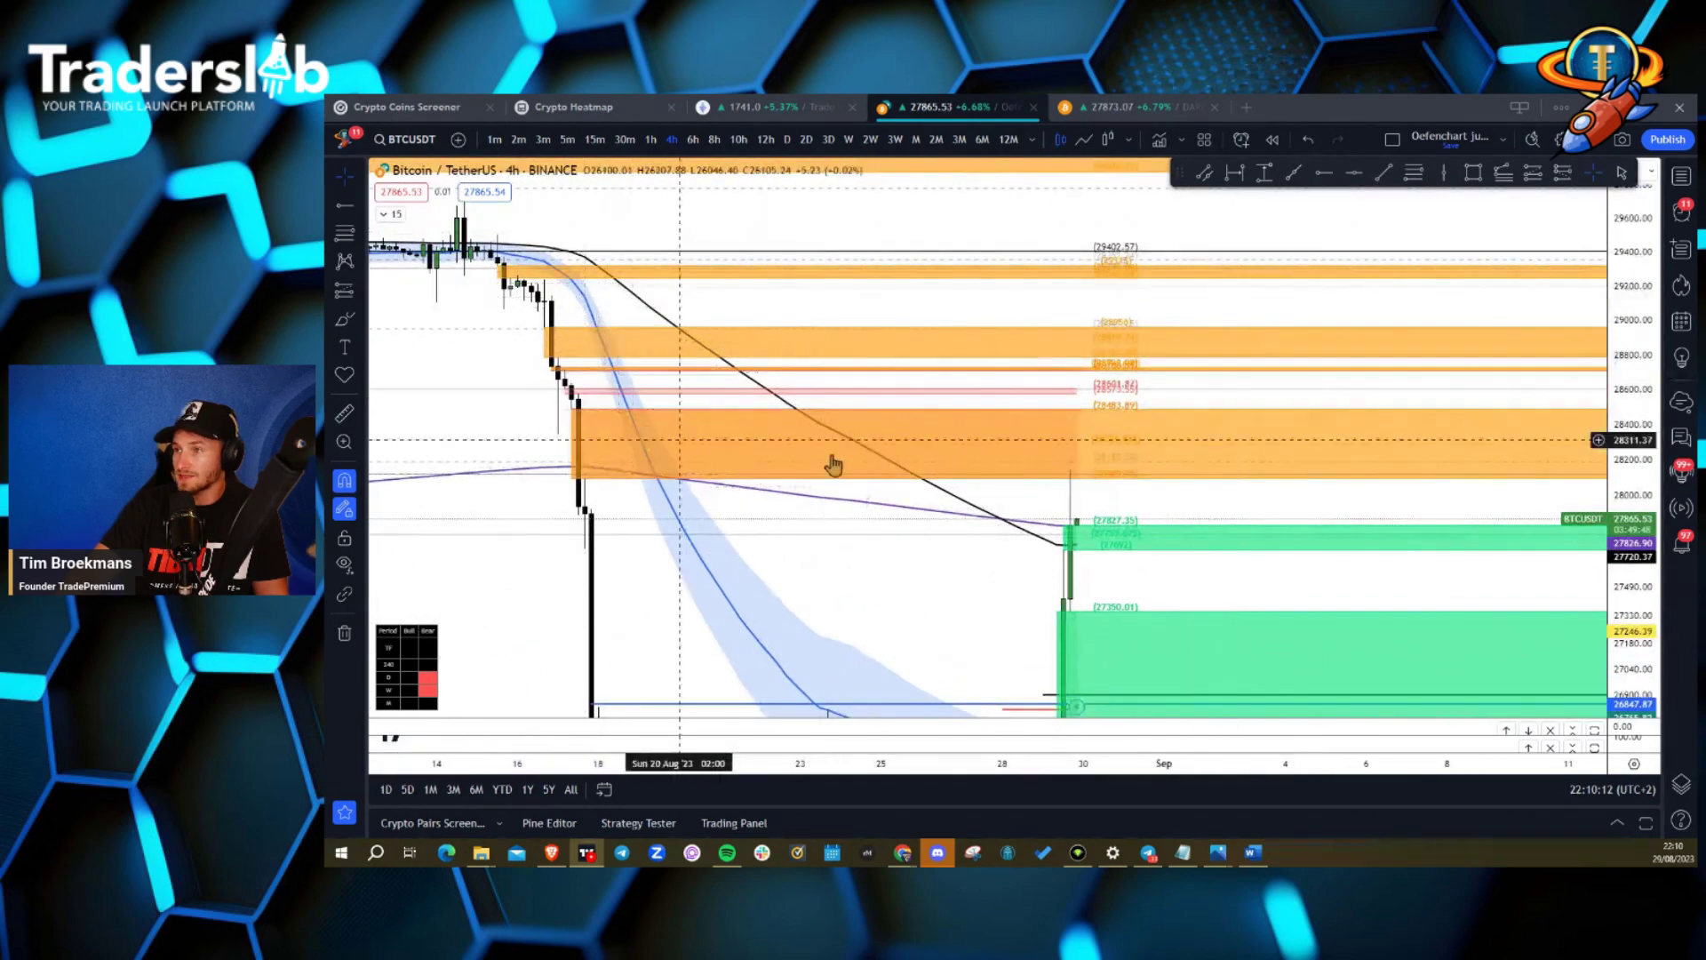
left_click_drag(496, 762, 418, 764)
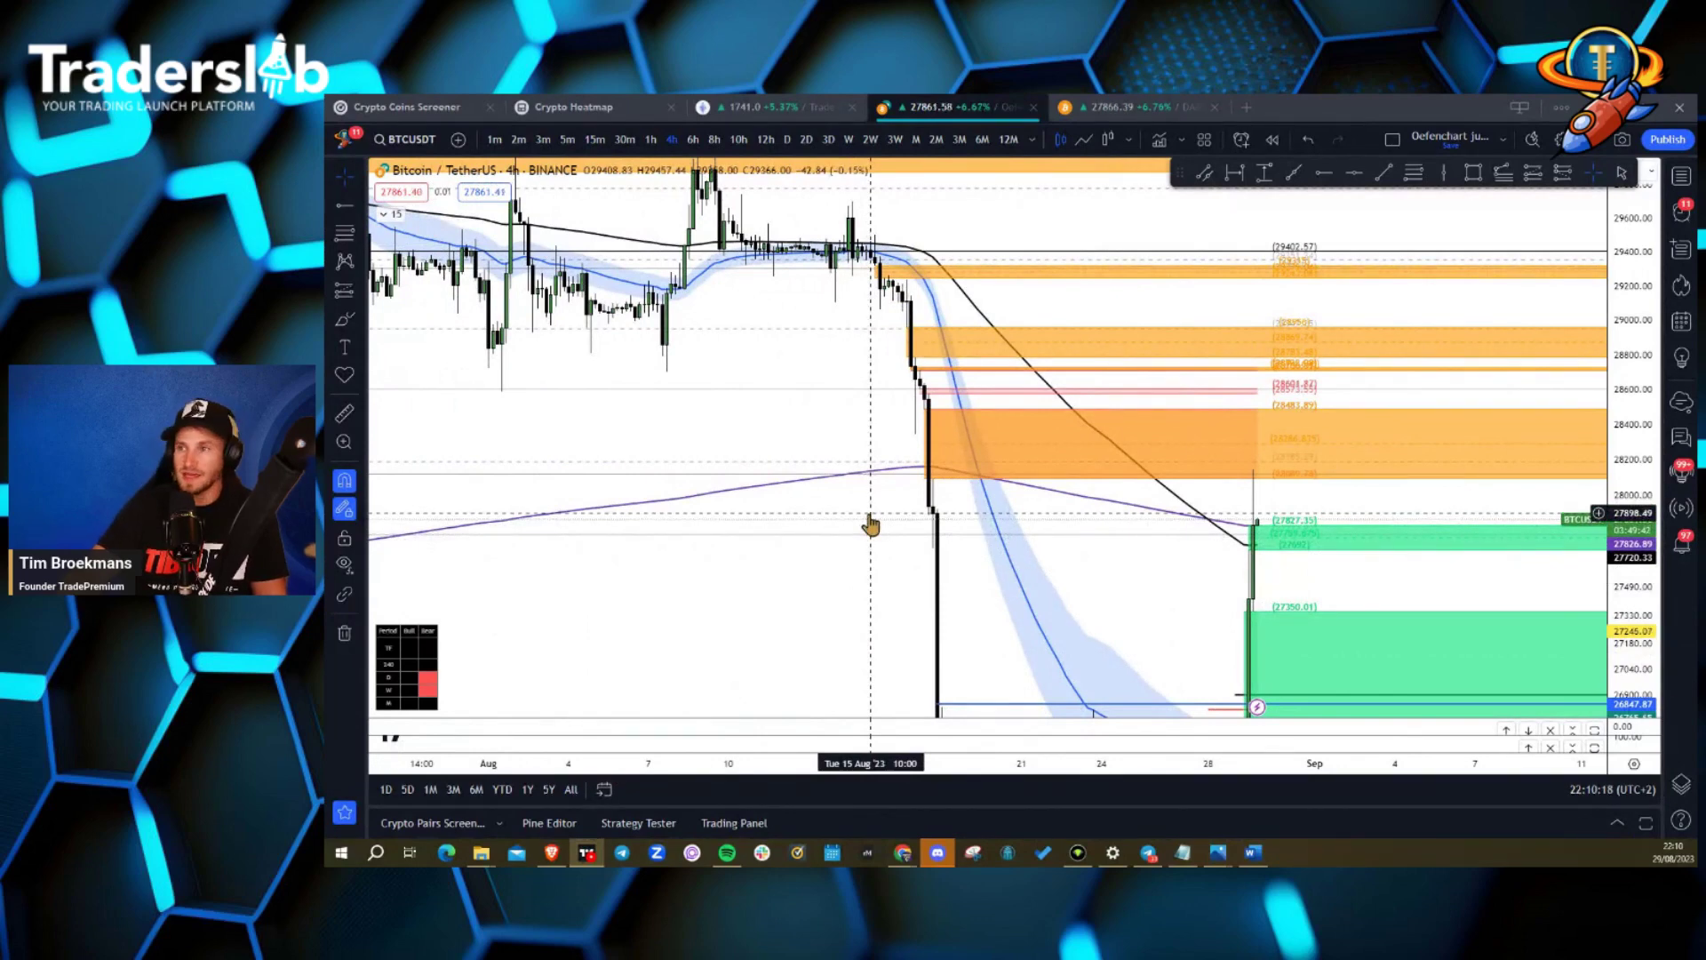
left_click(787, 140)
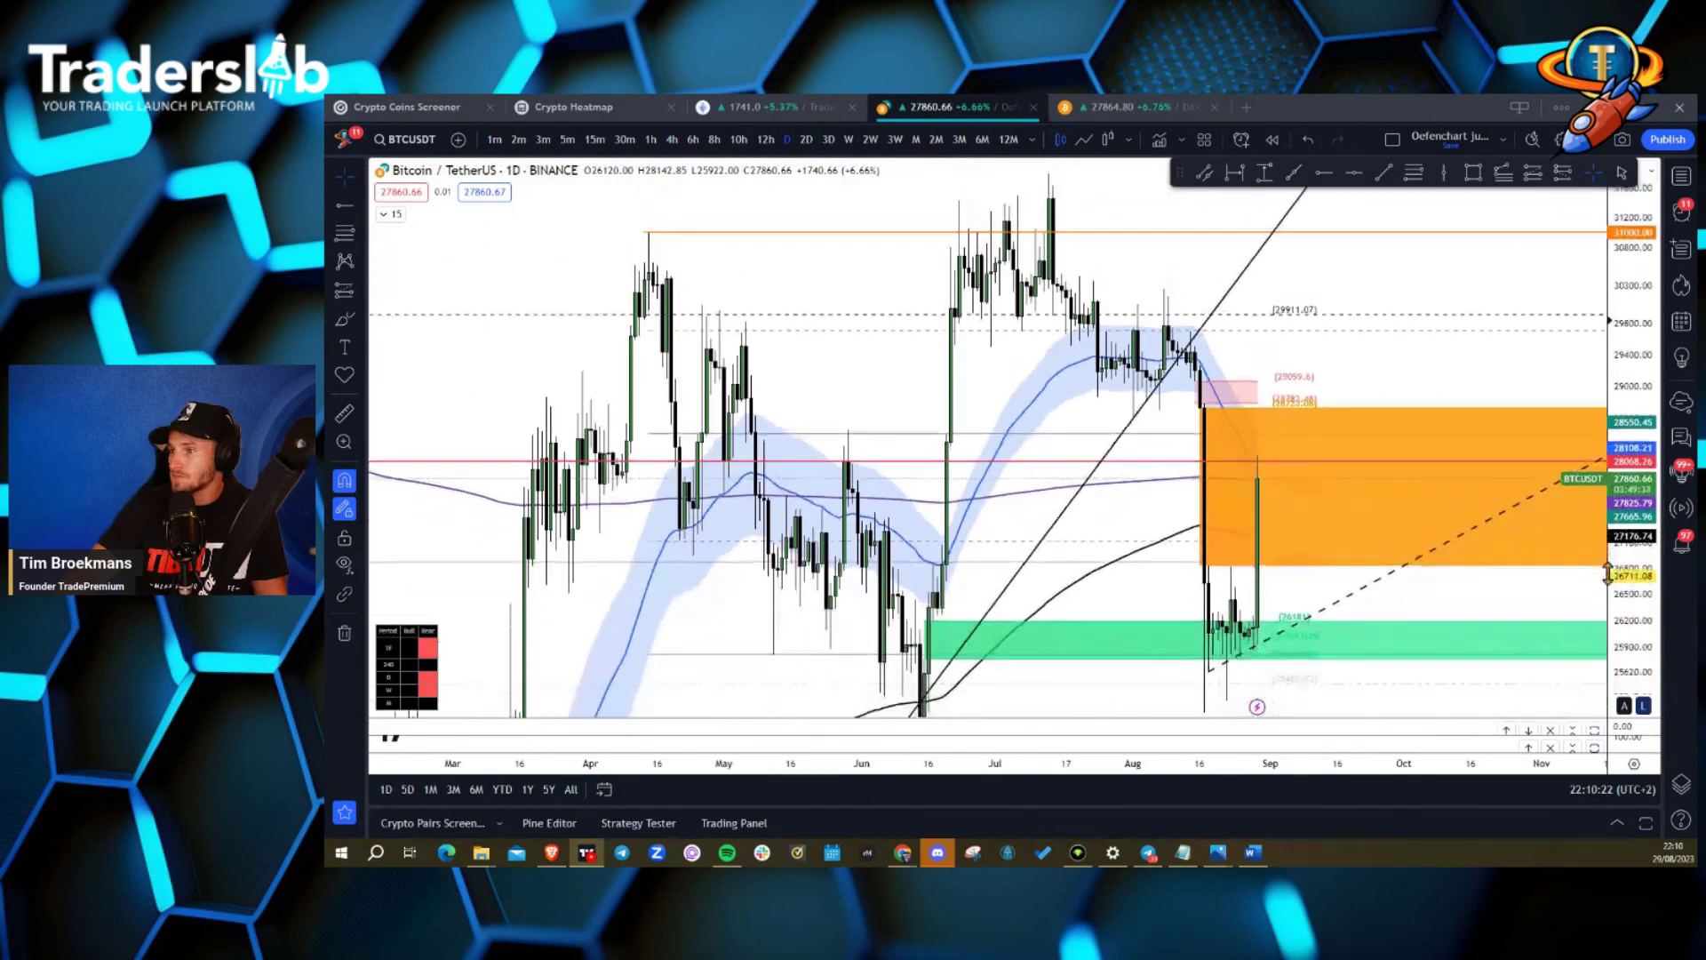
Widen the daily chart back to mid-May and select the orange zone over recent candles.
left_click_drag(1138, 762, 945, 762)
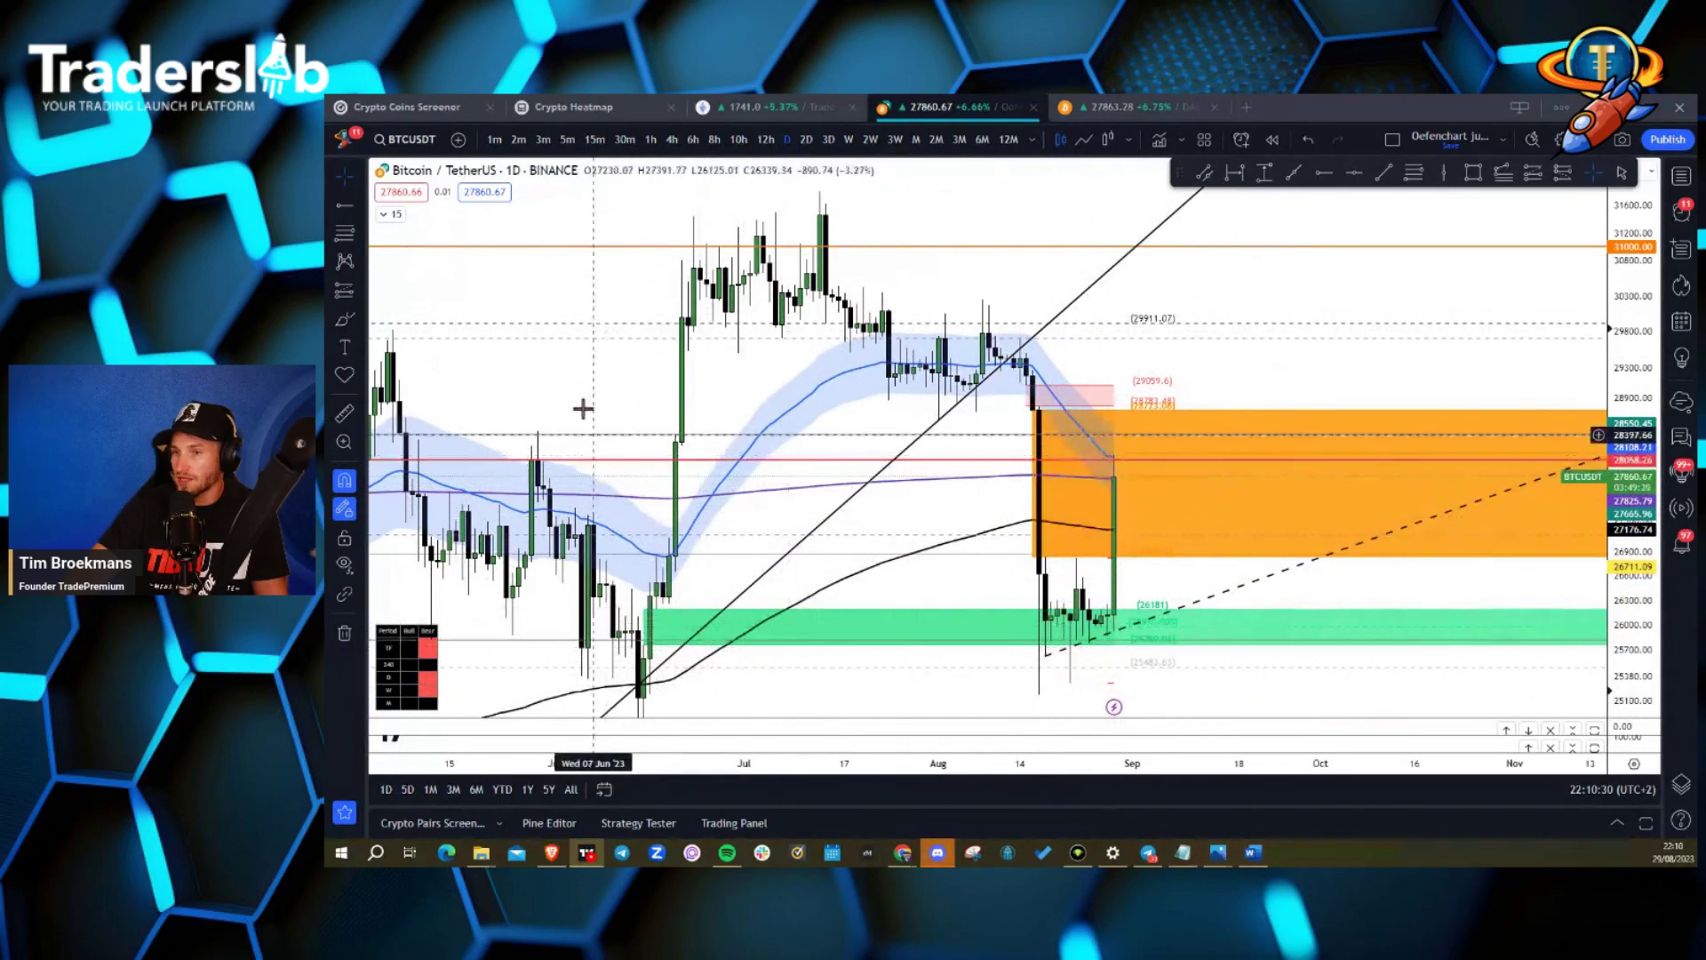
left_click_drag(582, 408, 771, 545)
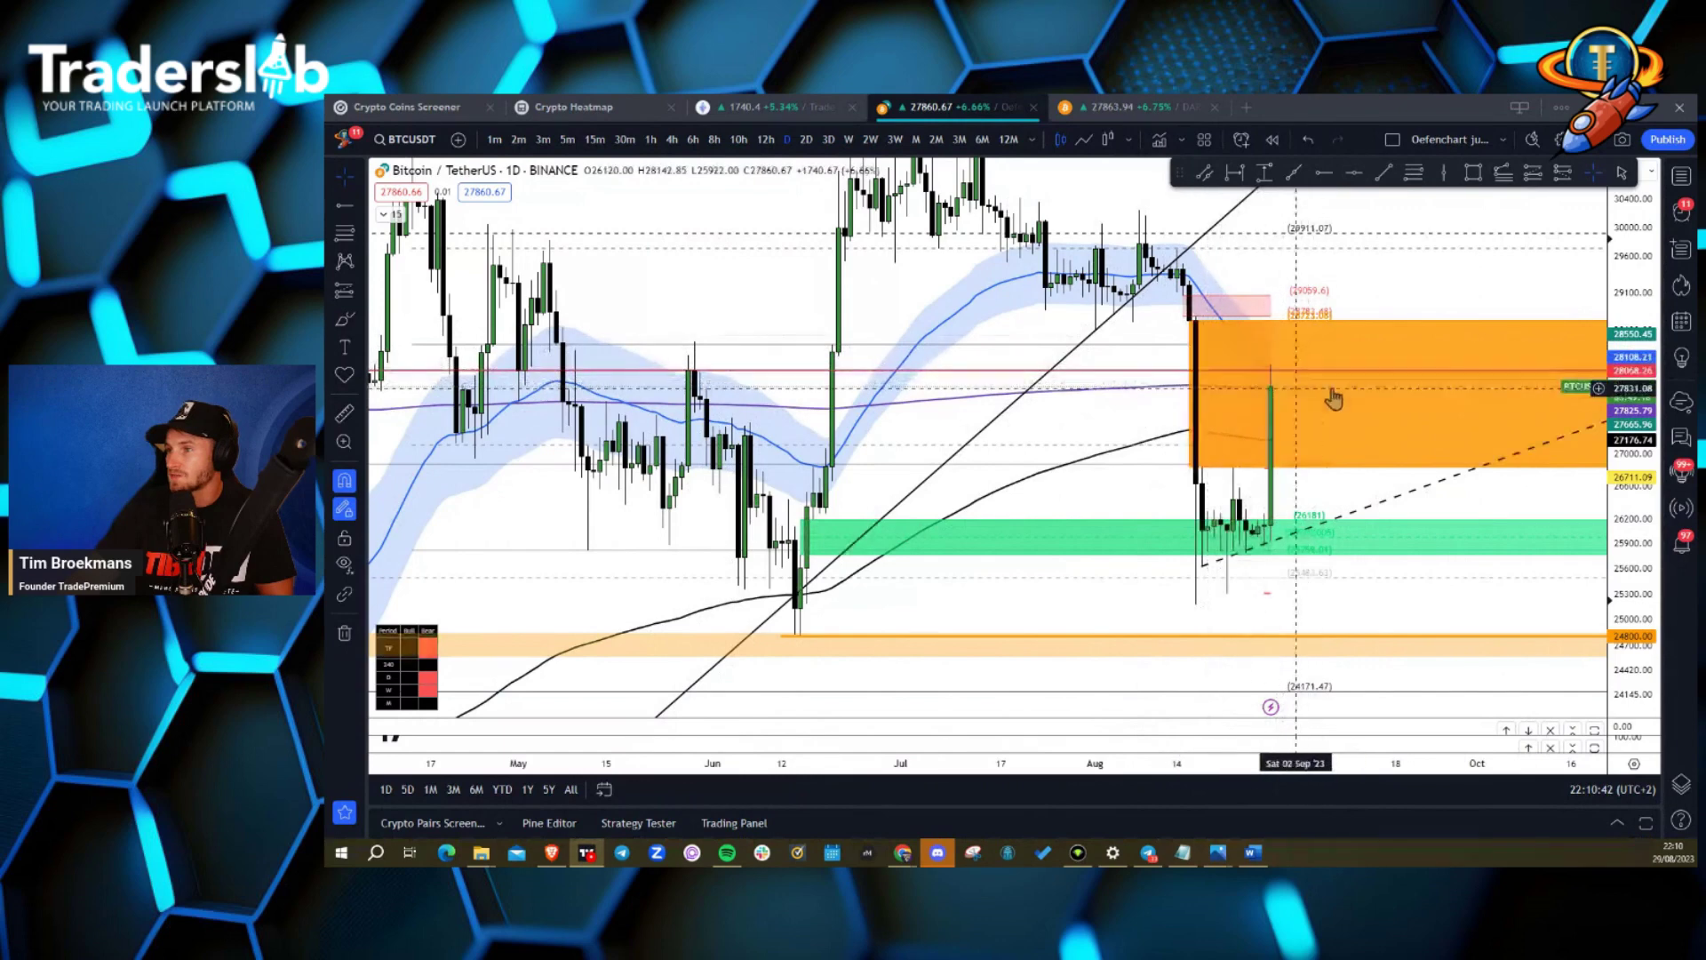
left_click(1285, 399)
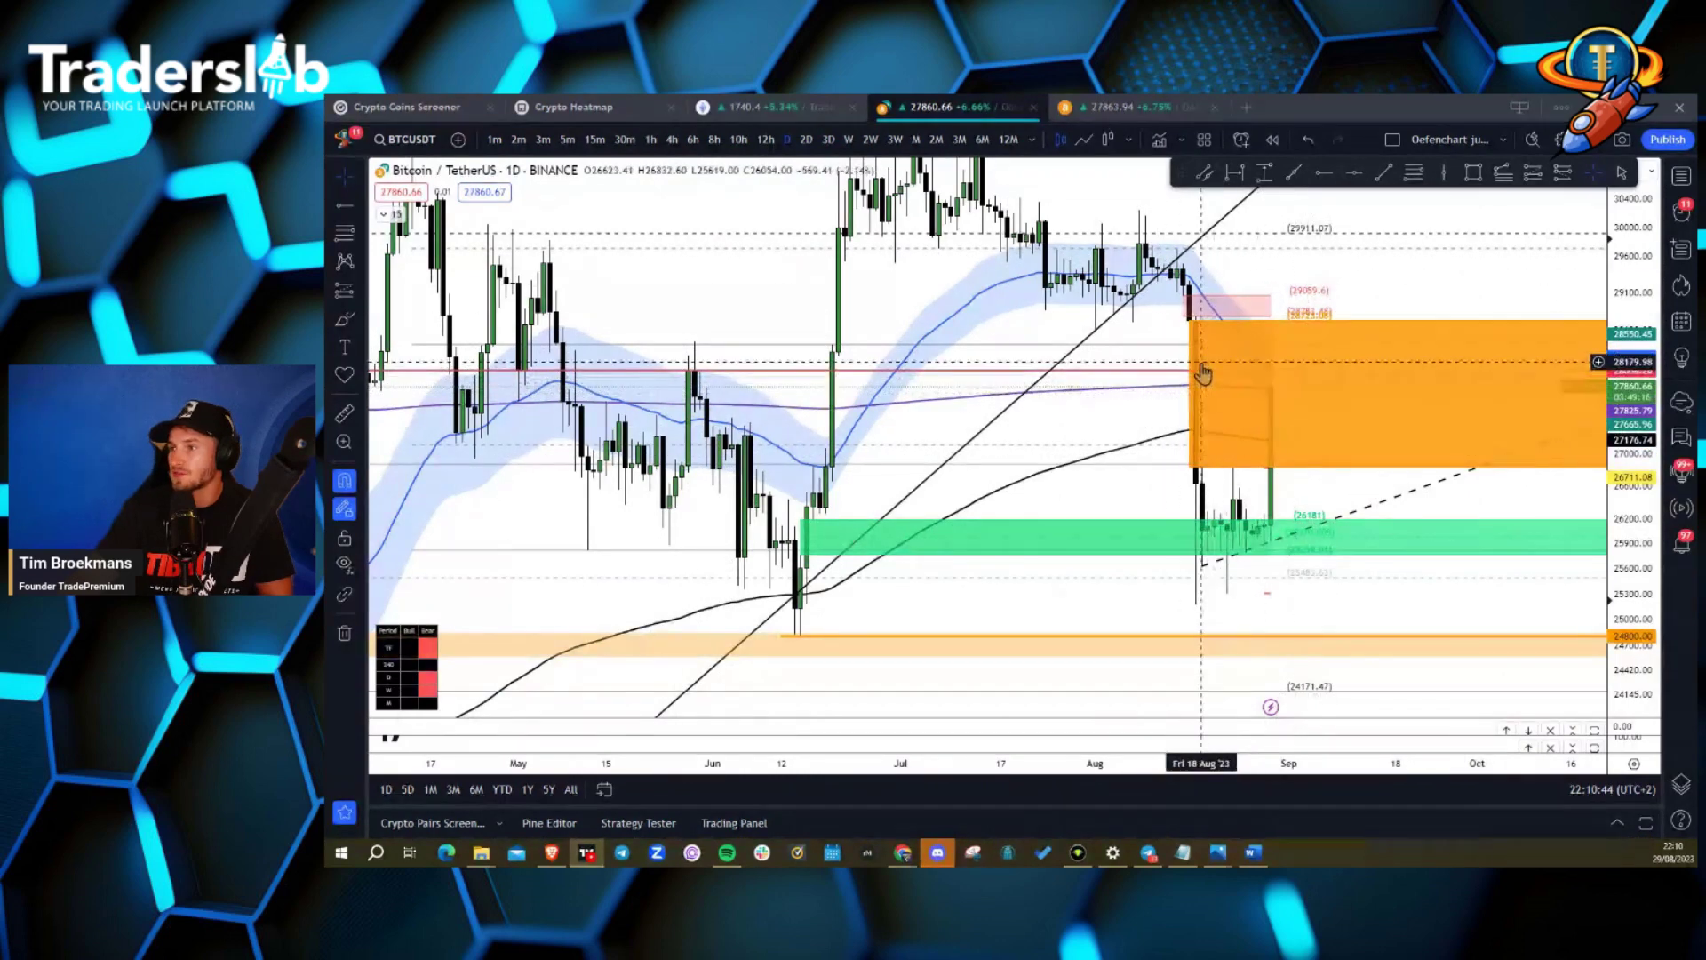
Hide the Liquidity Hunter zones and switch the chart to 3D candles.
left_click(390, 216)
mouse_move(453, 307)
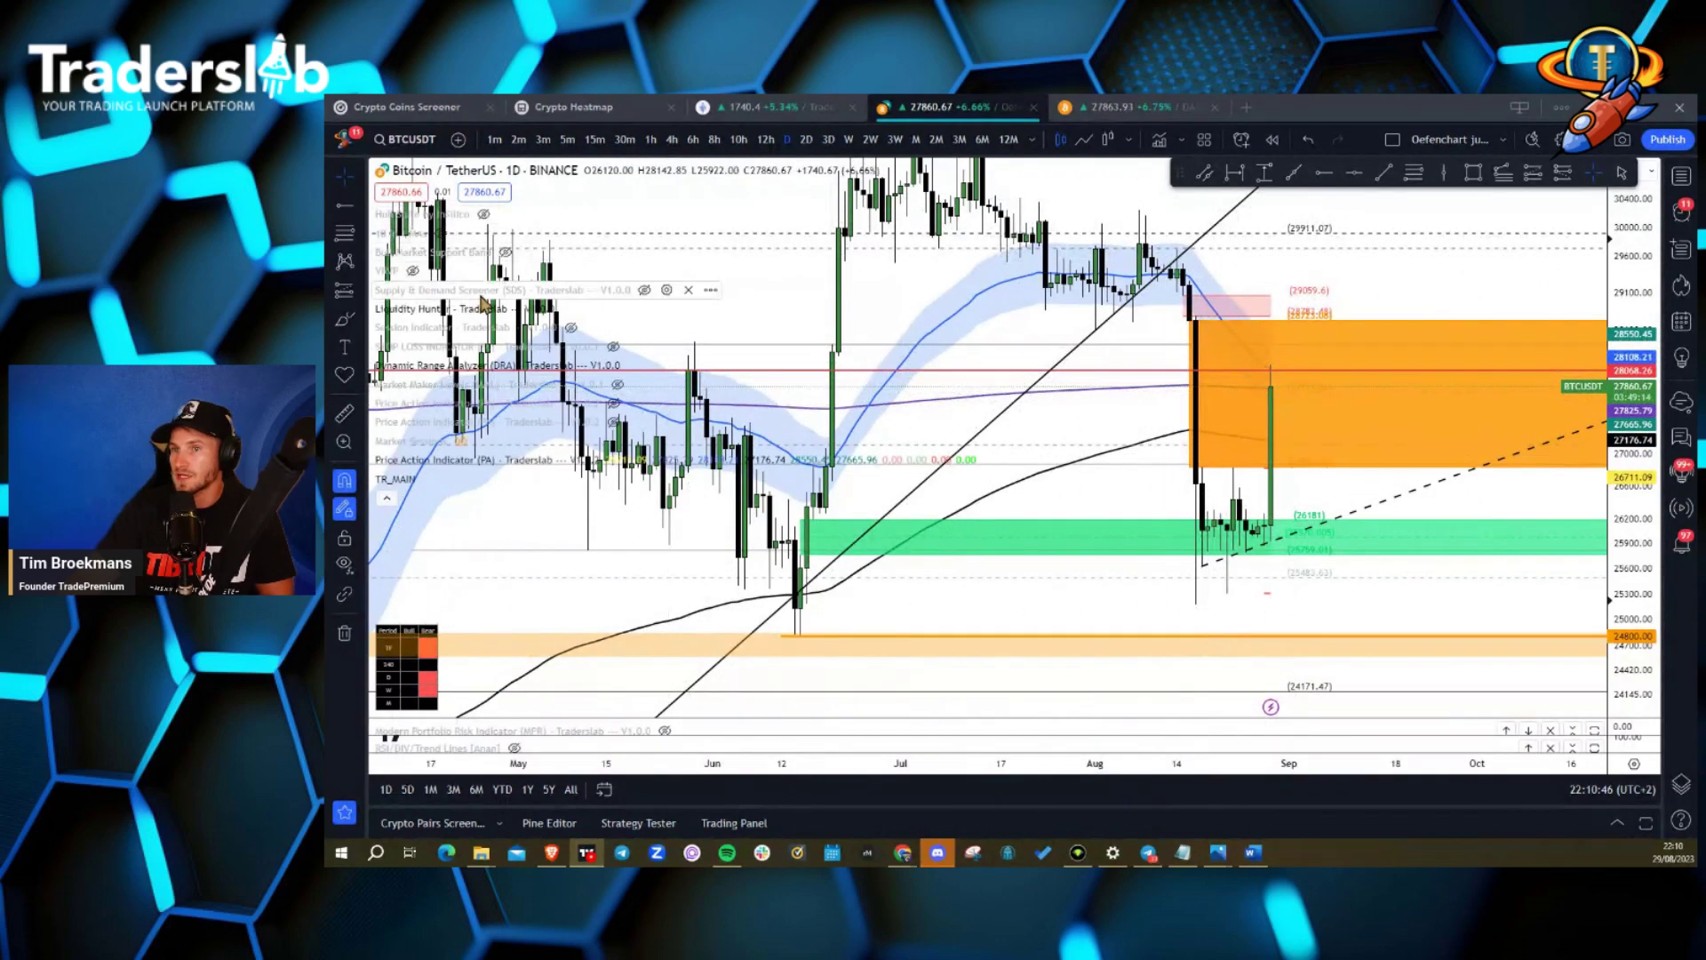
left_click(566, 308)
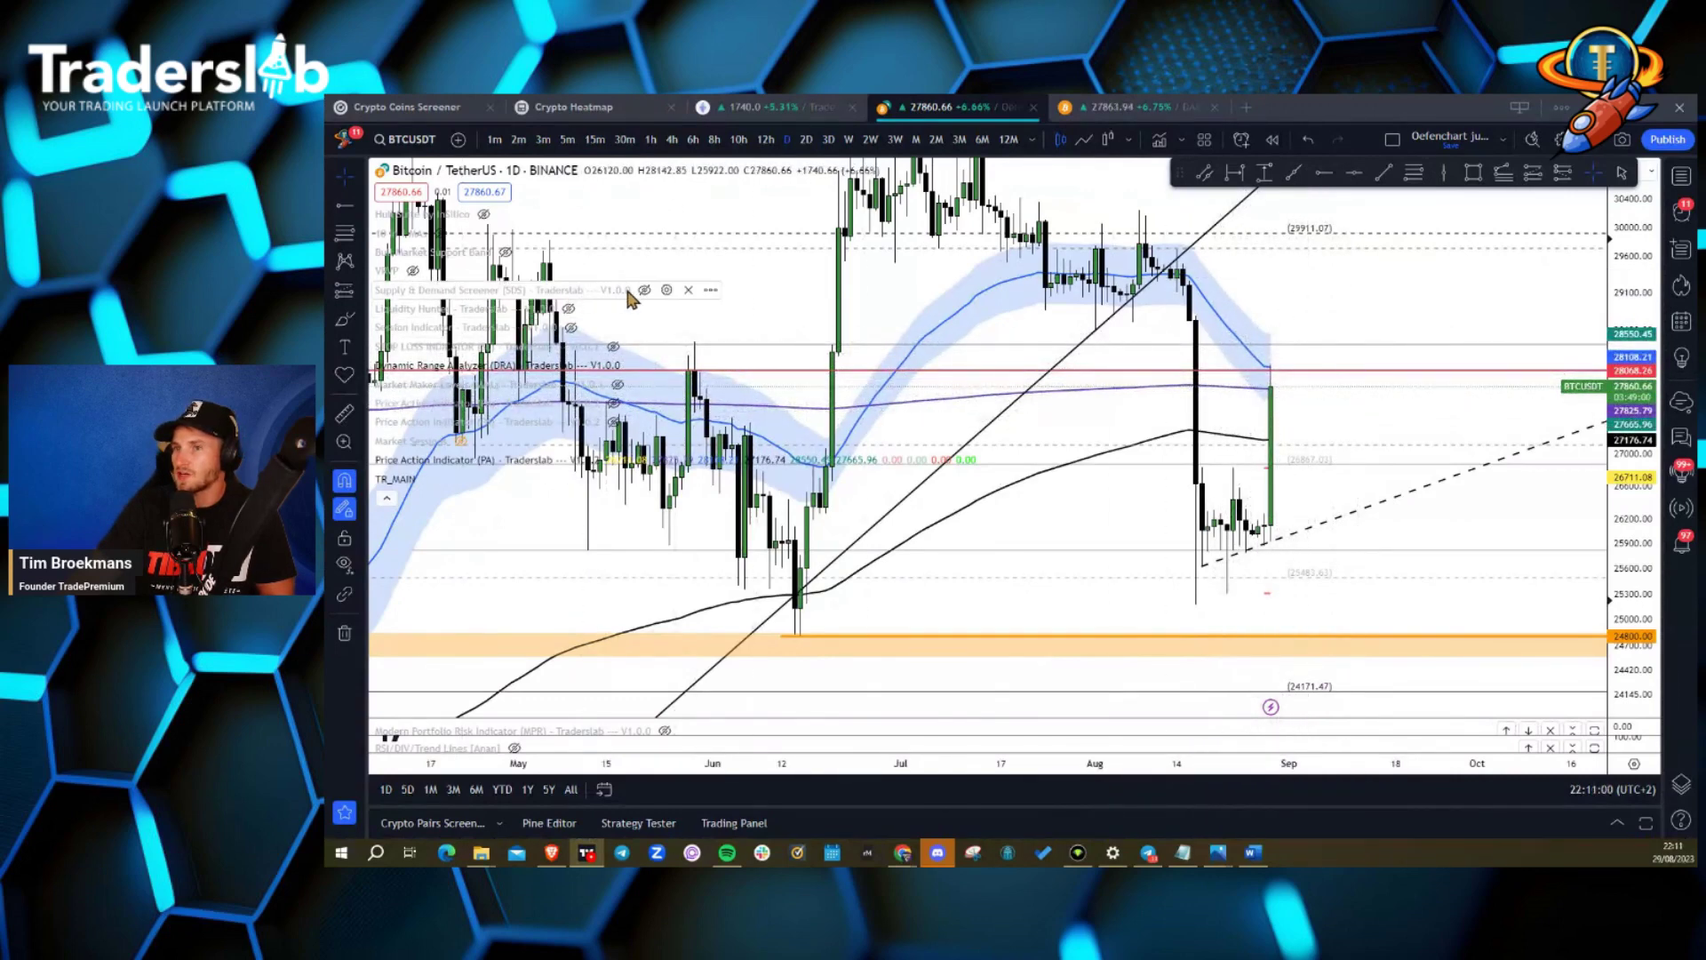
left_click(569, 311)
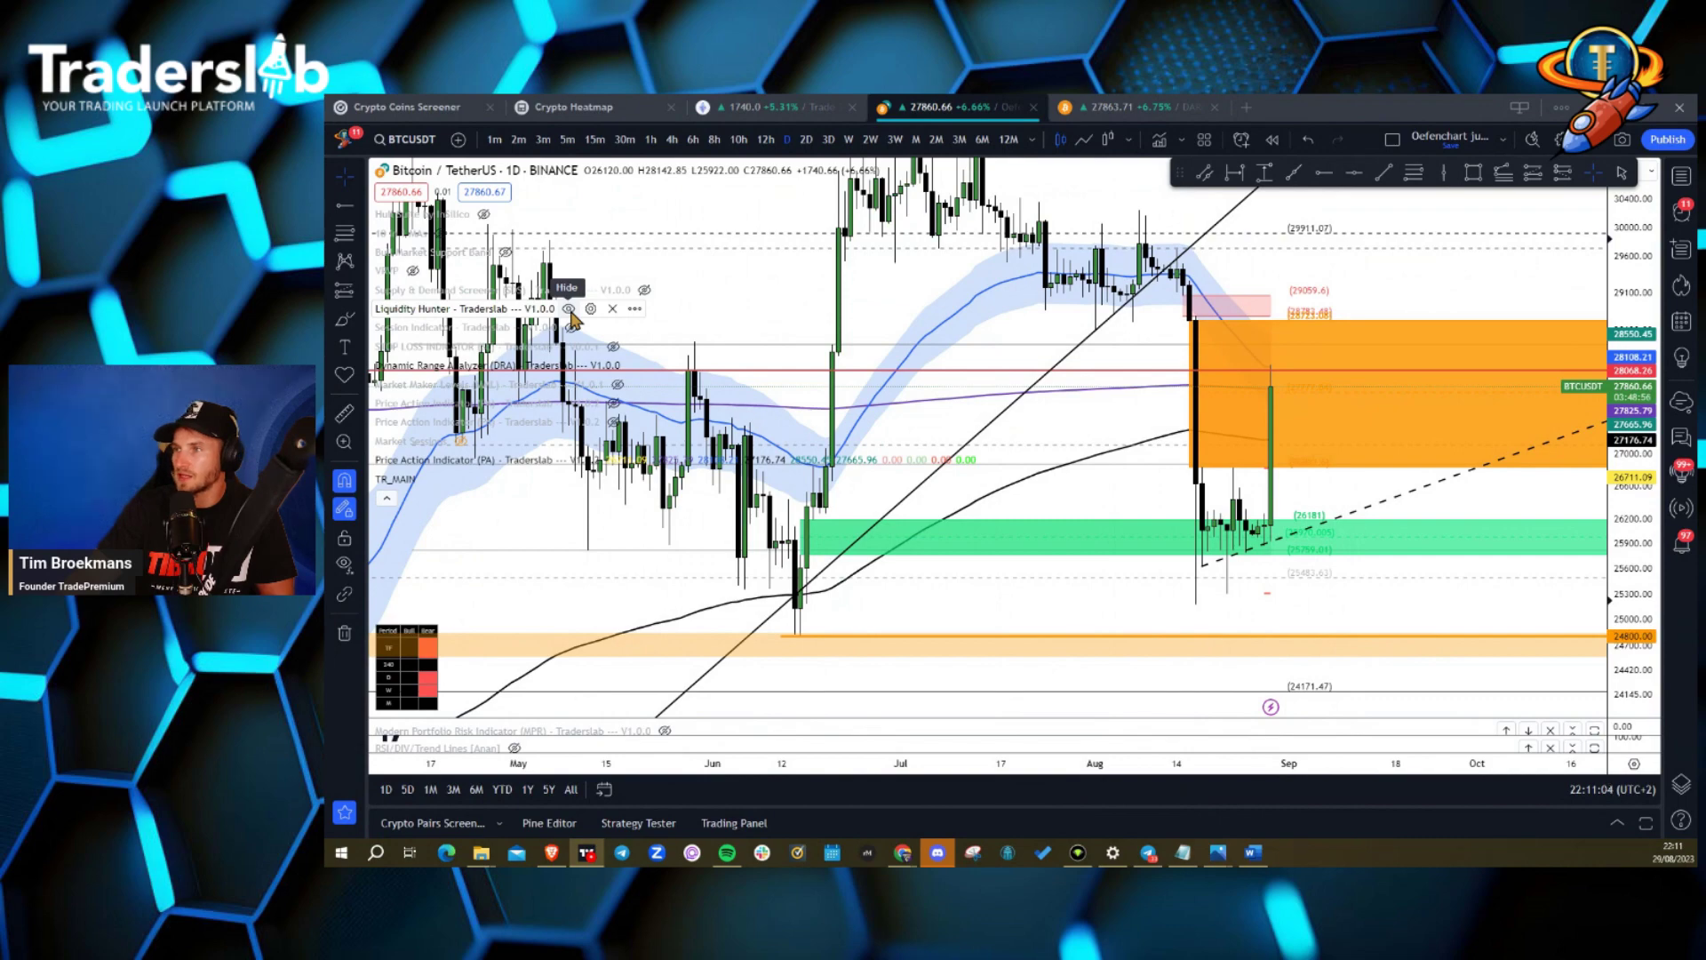
left_click(570, 311)
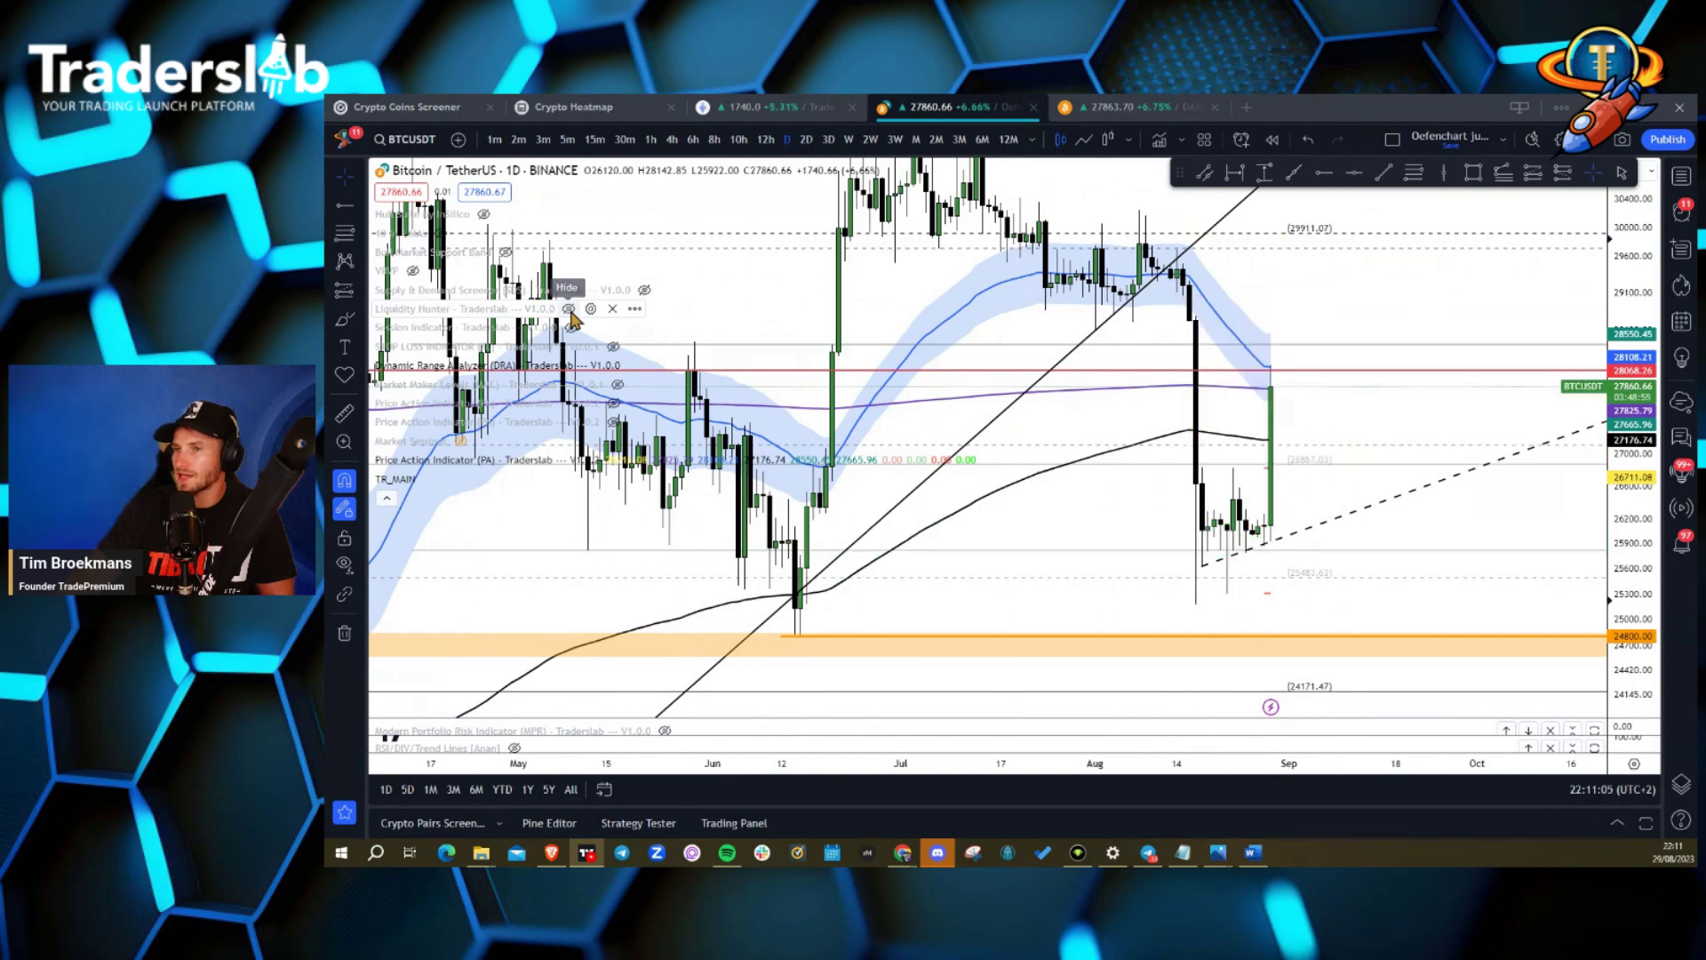
left_click(387, 500)
left_click(828, 141)
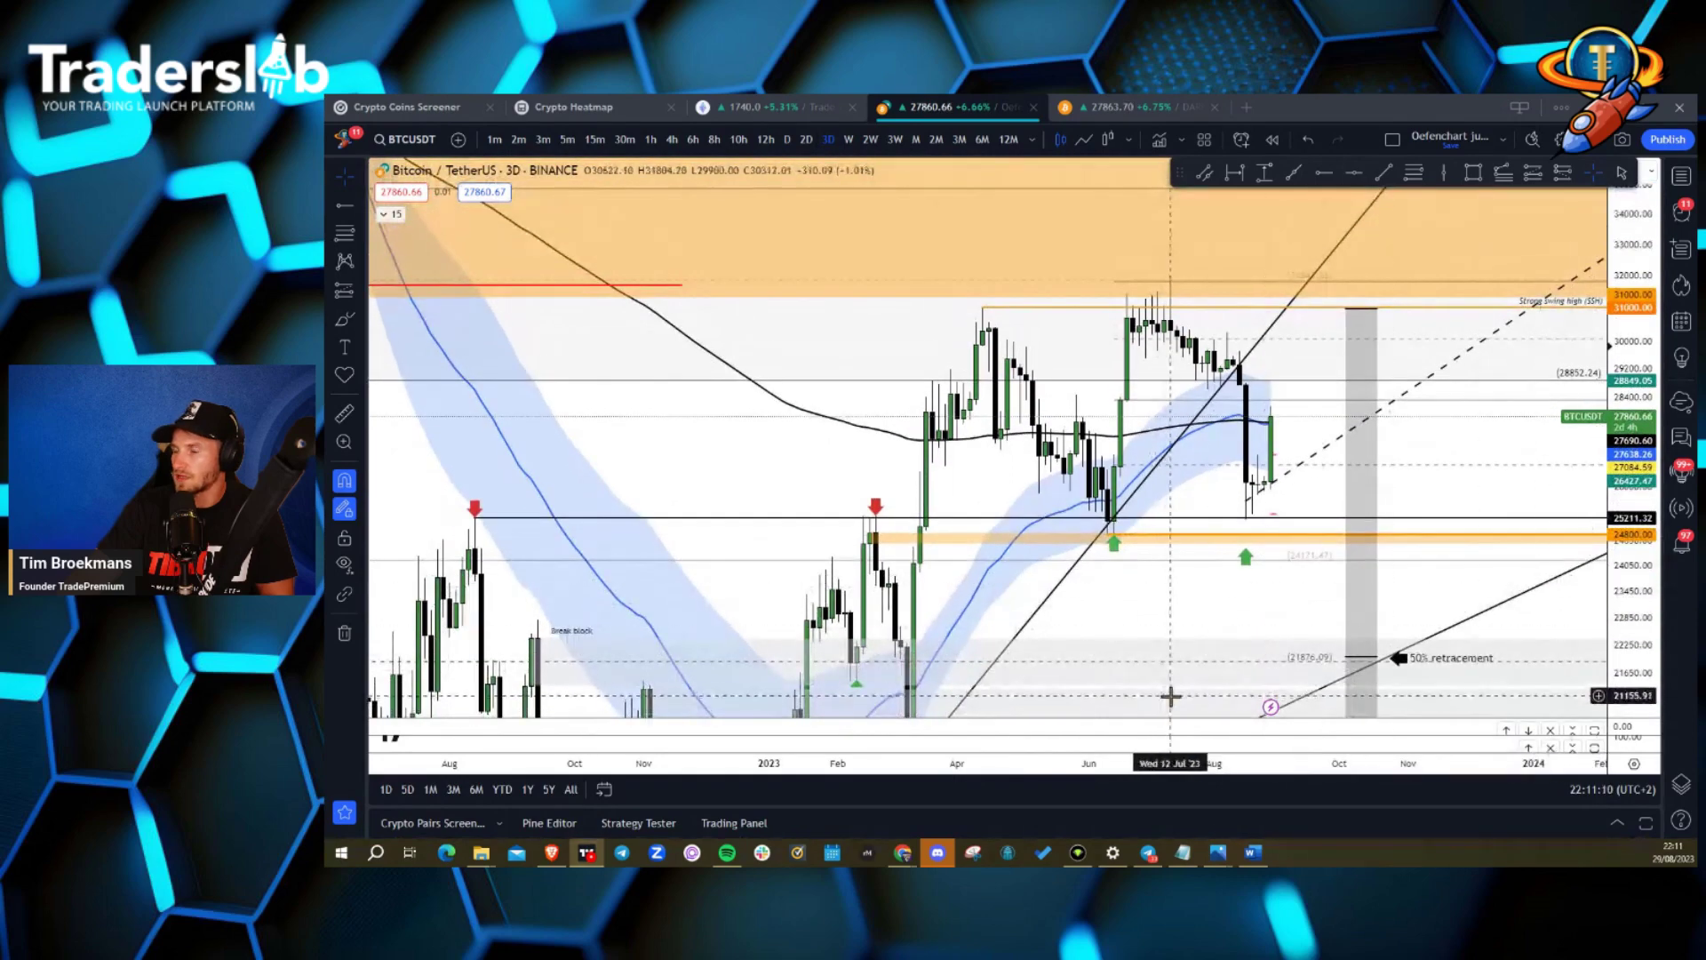
scroll(1050, 578, "up", 3)
scroll(1050, 578, "up", 2)
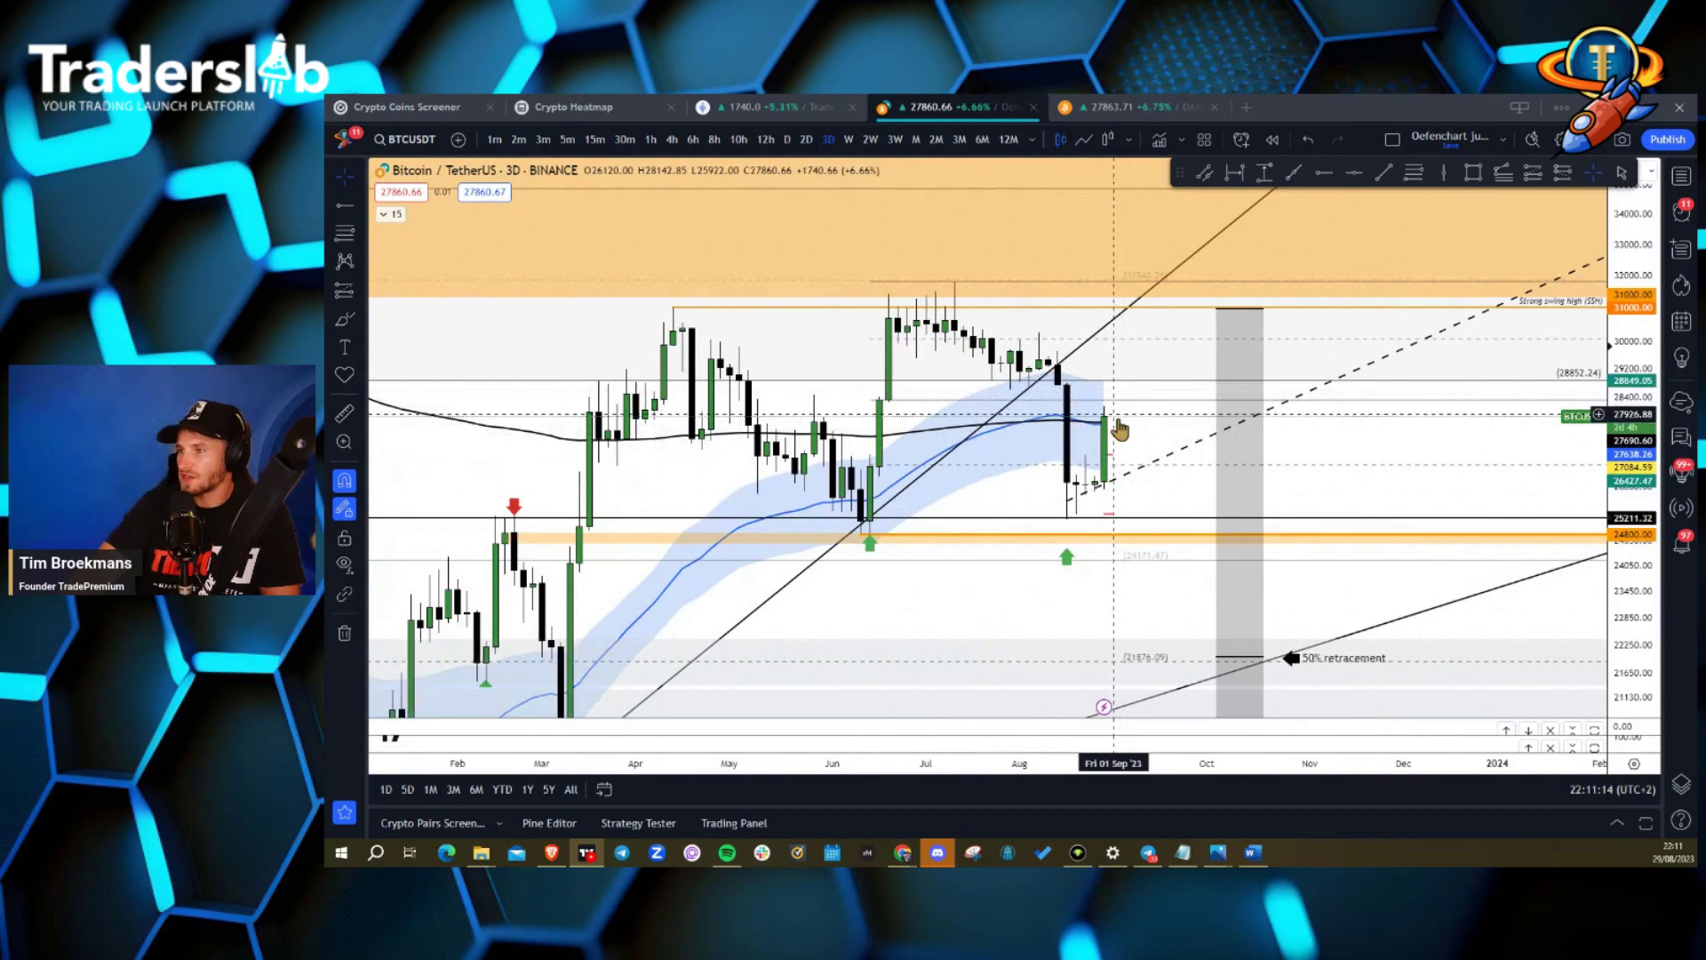
mouse_move(1600, 440)
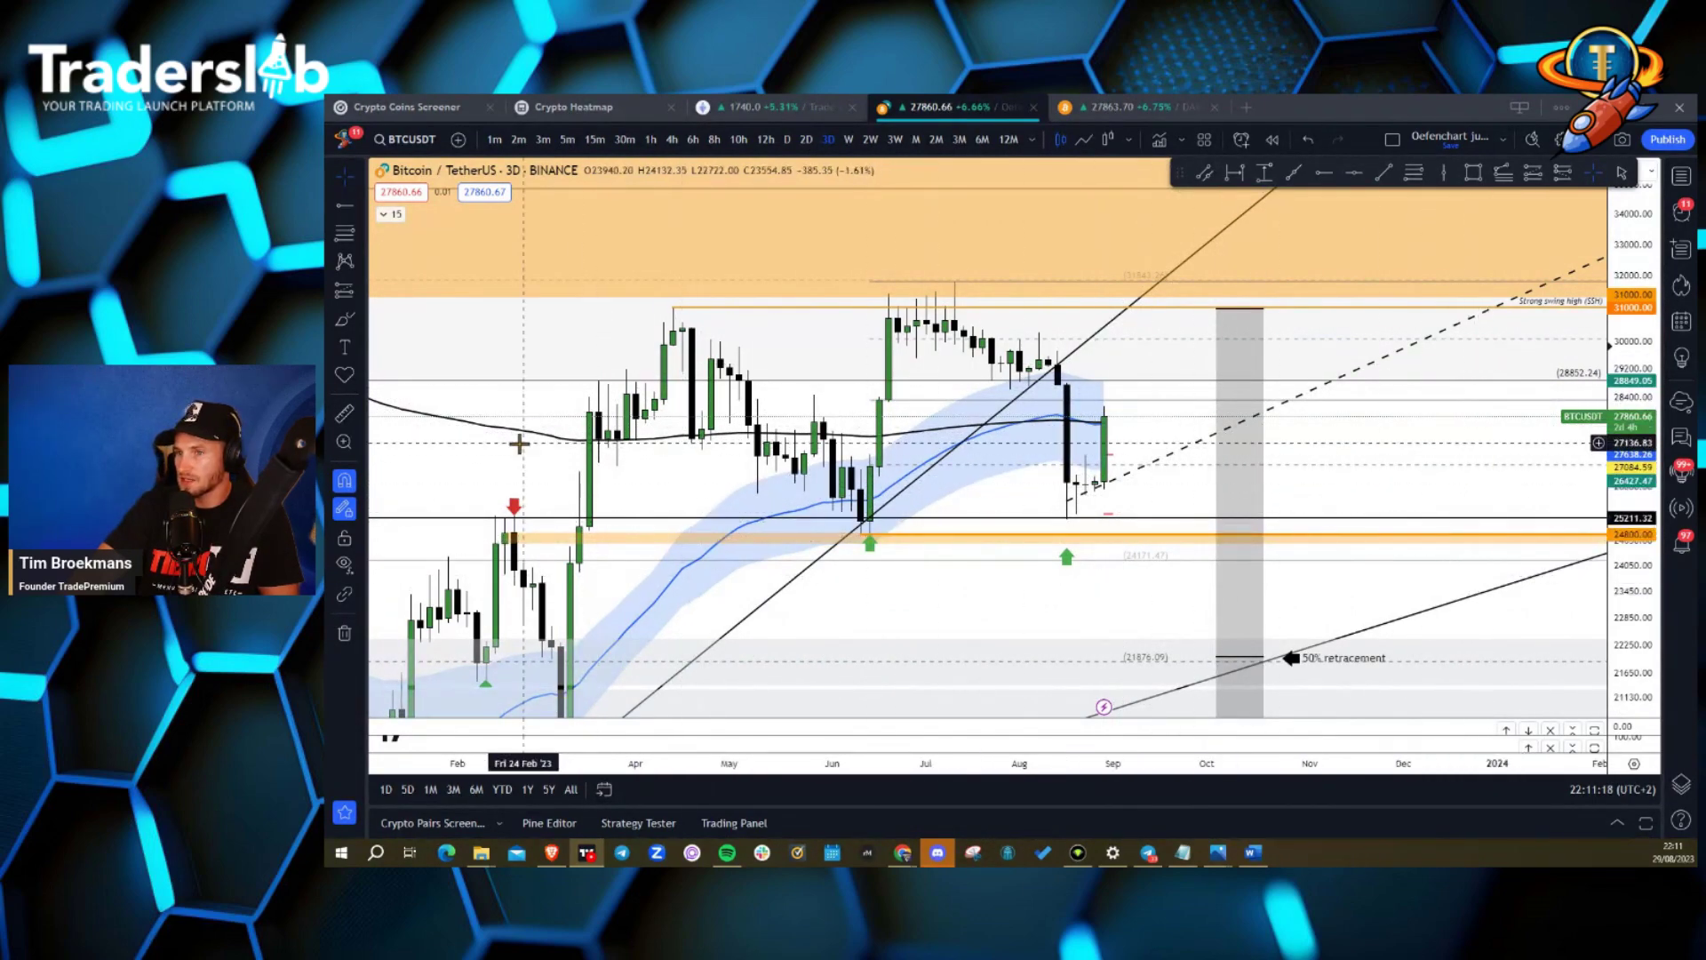
left_click_drag(527, 445, 886, 407)
left_click_drag(605, 416, 381, 397)
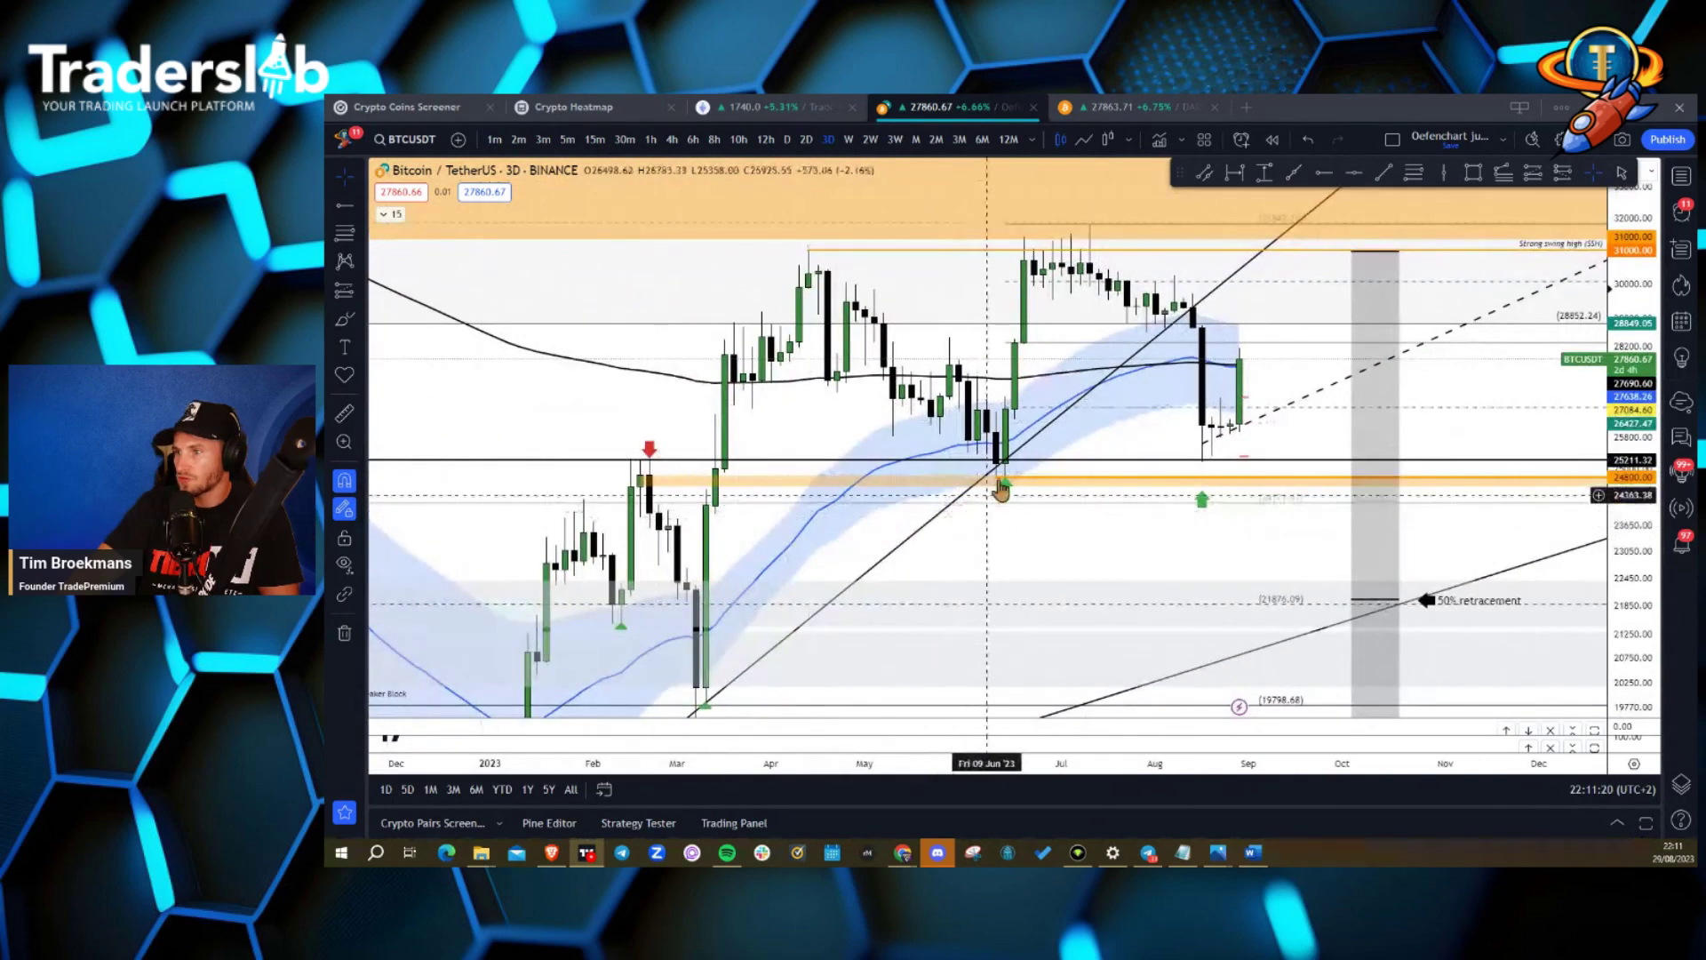
left_click_drag(949, 567, 1428, 569)
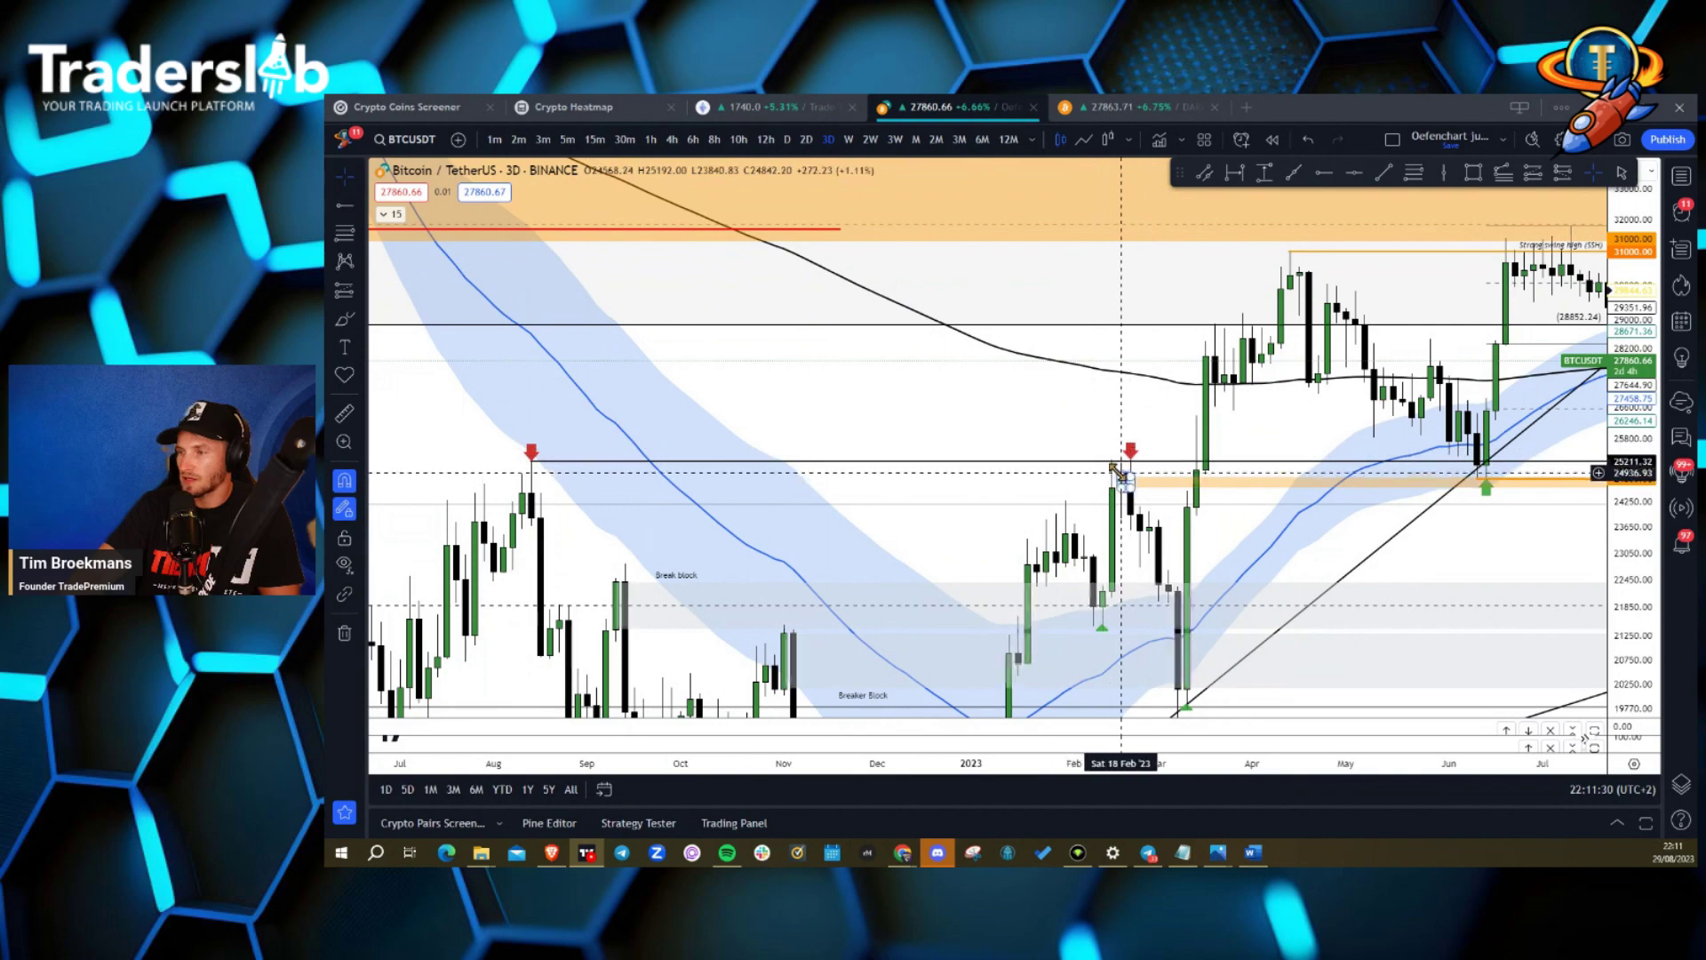
left_click_drag(1382, 590, 1394, 350)
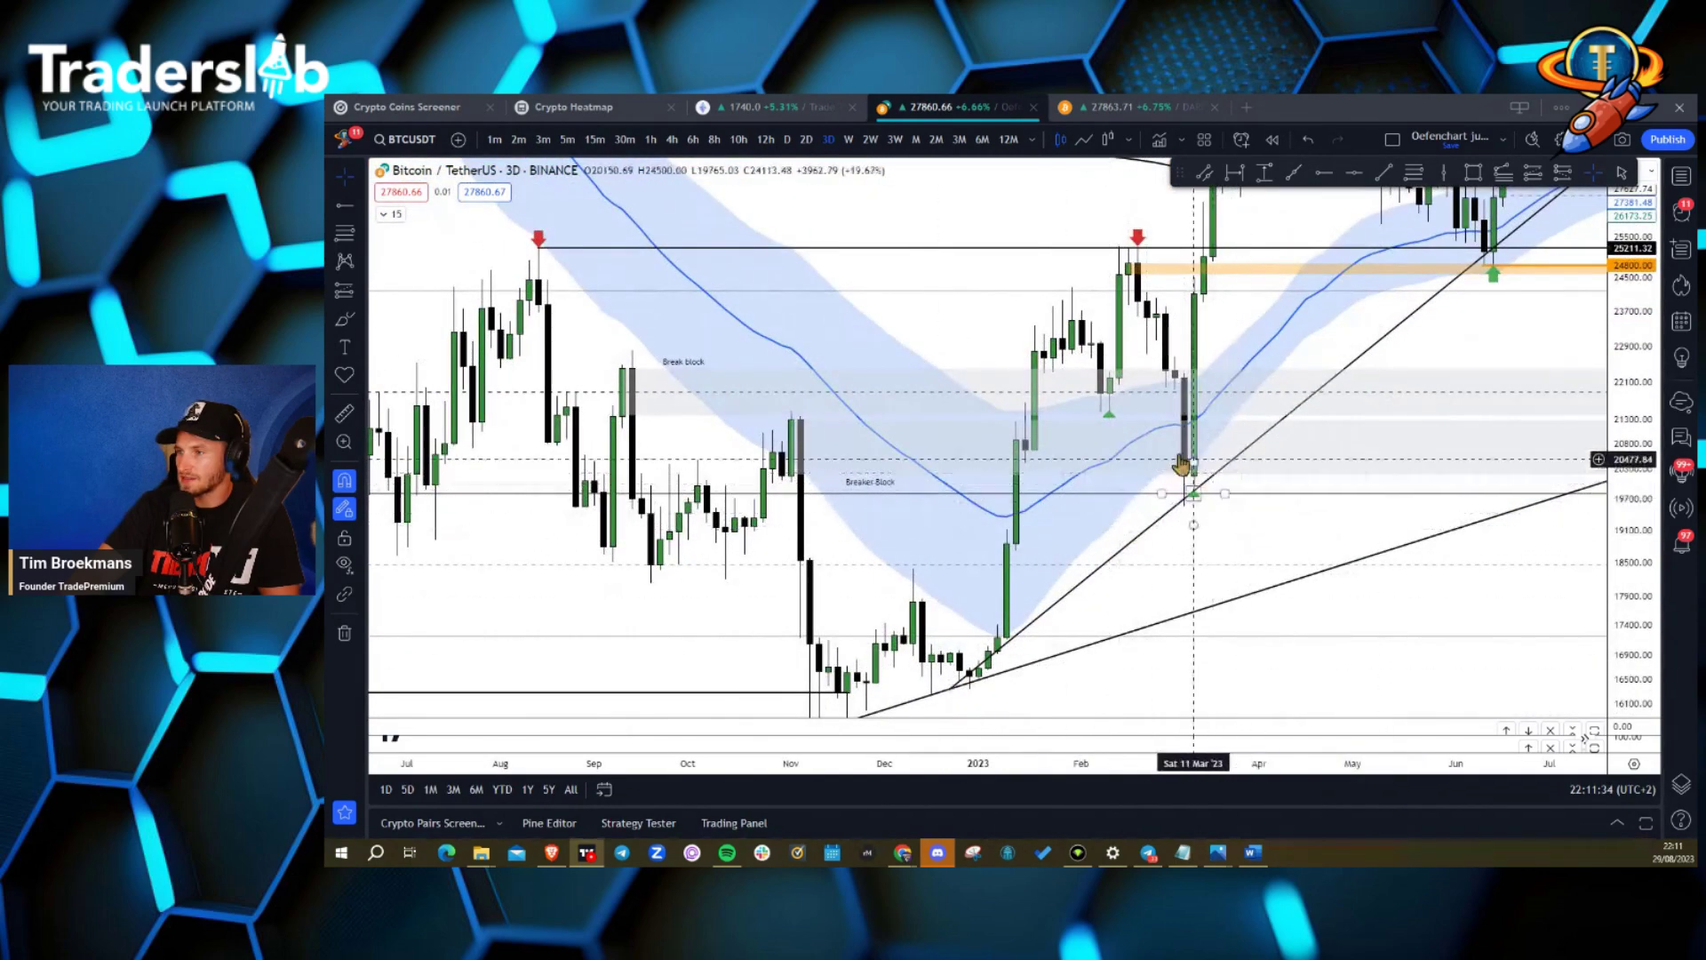
left_click_drag(1211, 530, 884, 697)
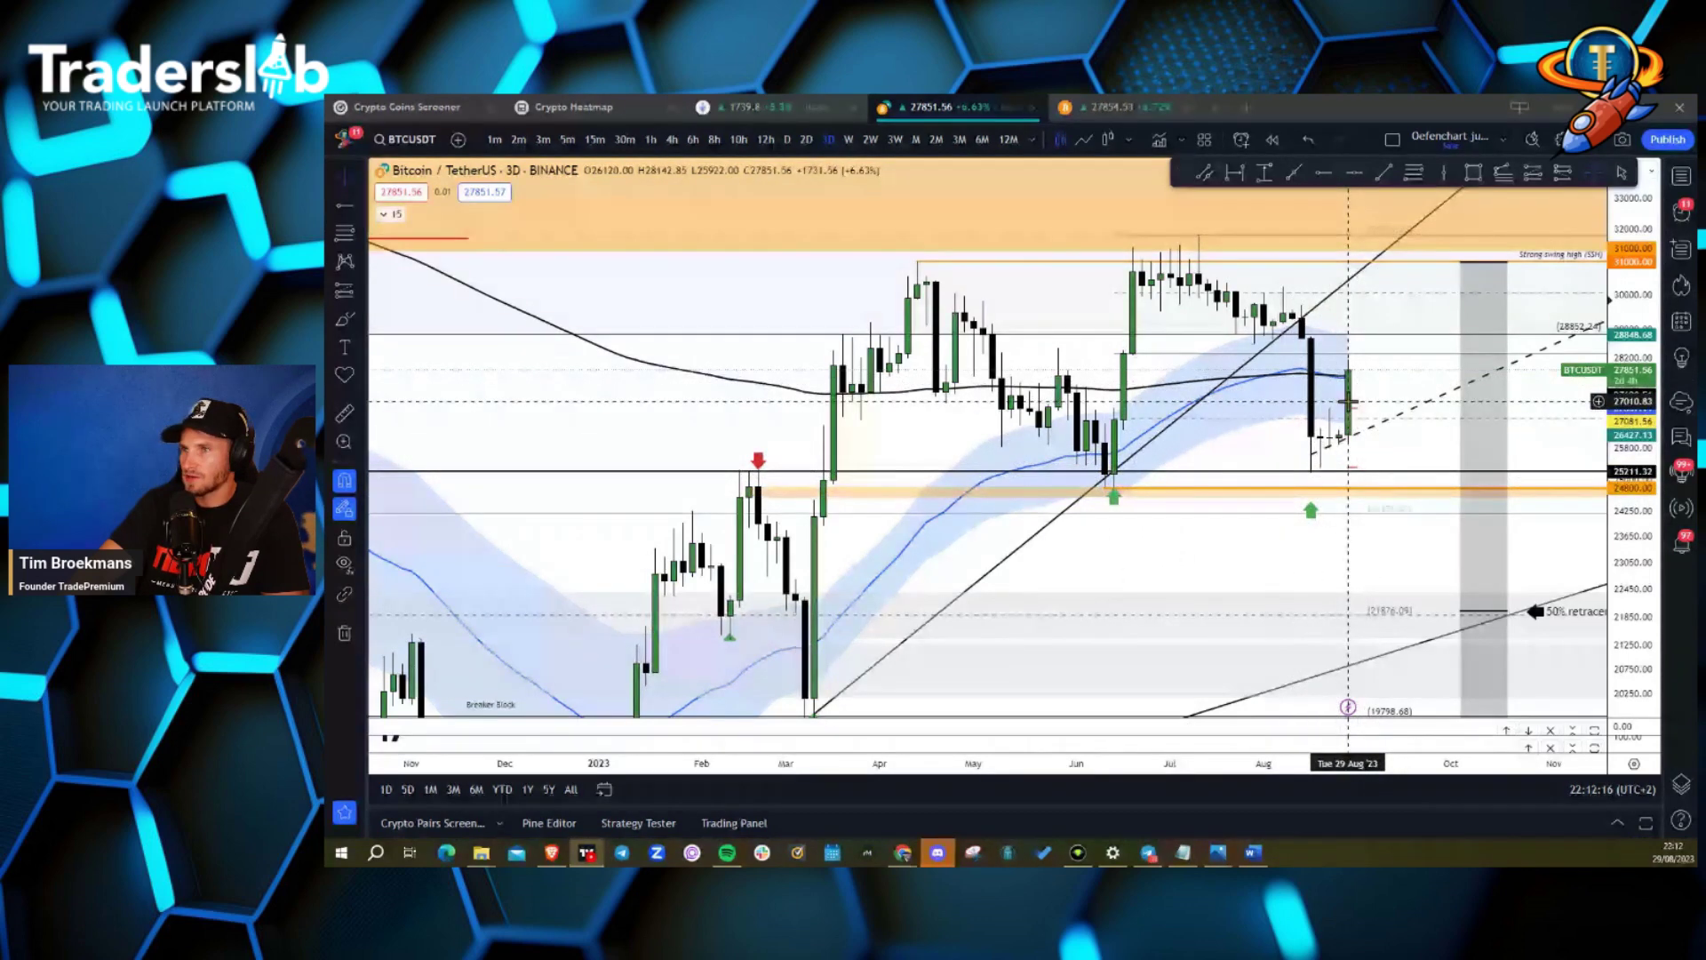
Switch BTC to W candles and auto-fit the price scale to reveal the head-and-shoulders.
left_click(849, 139)
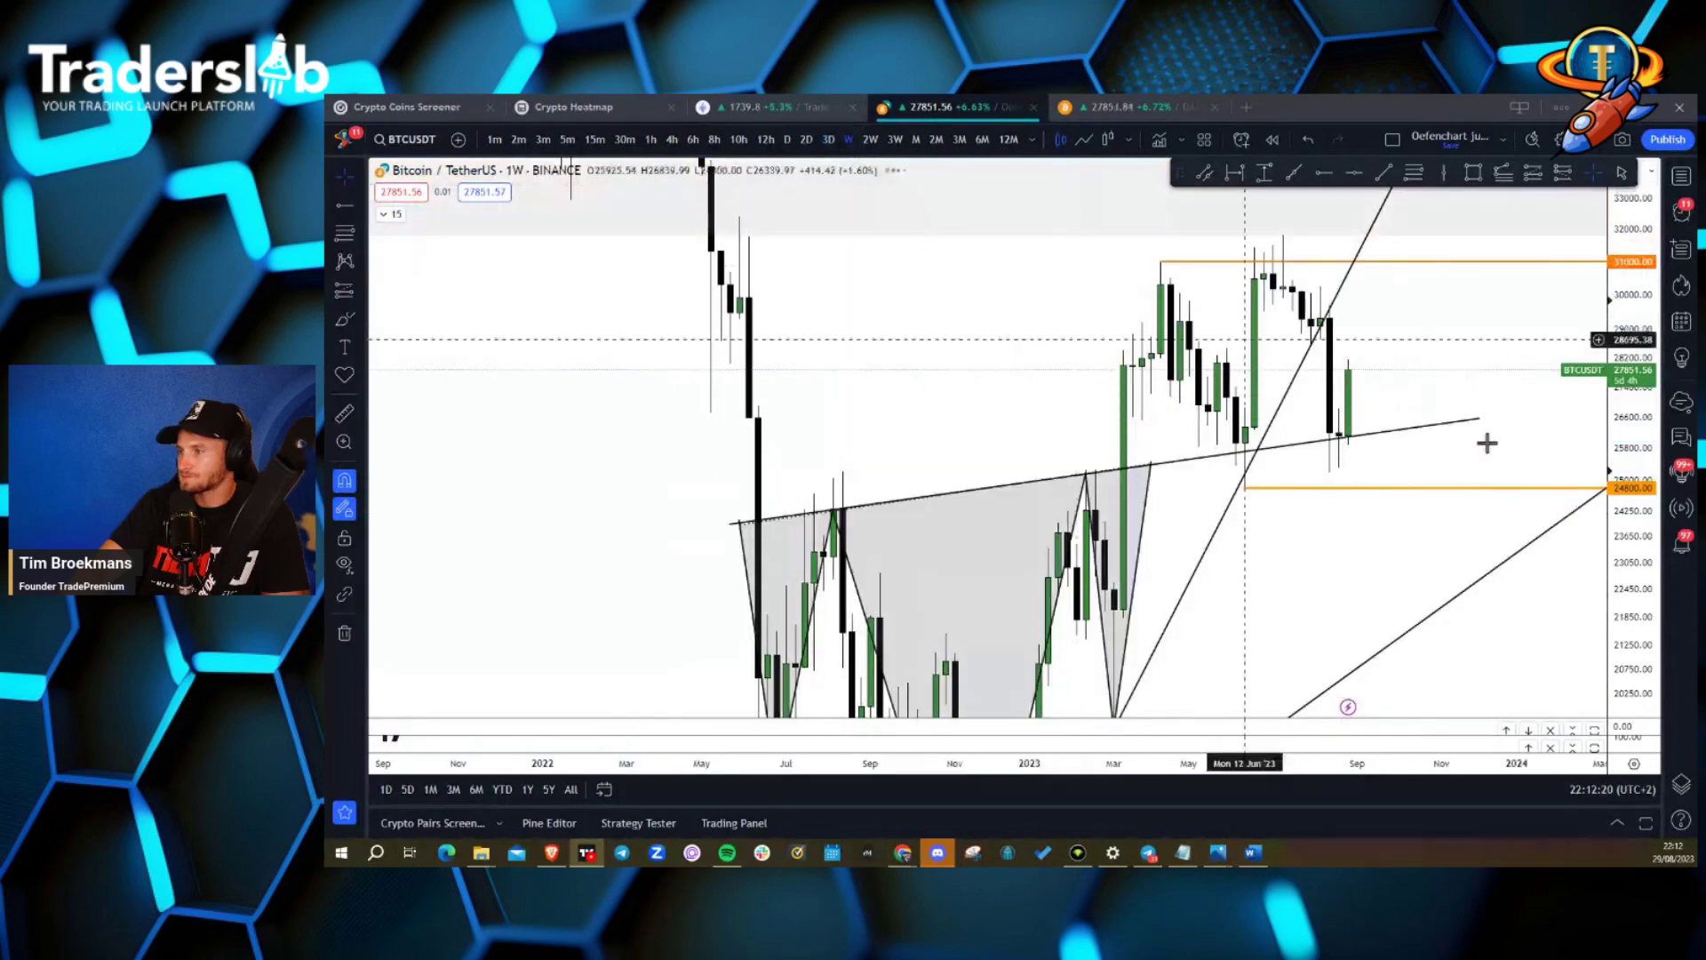
left_click_drag(1622, 325, 1641, 662)
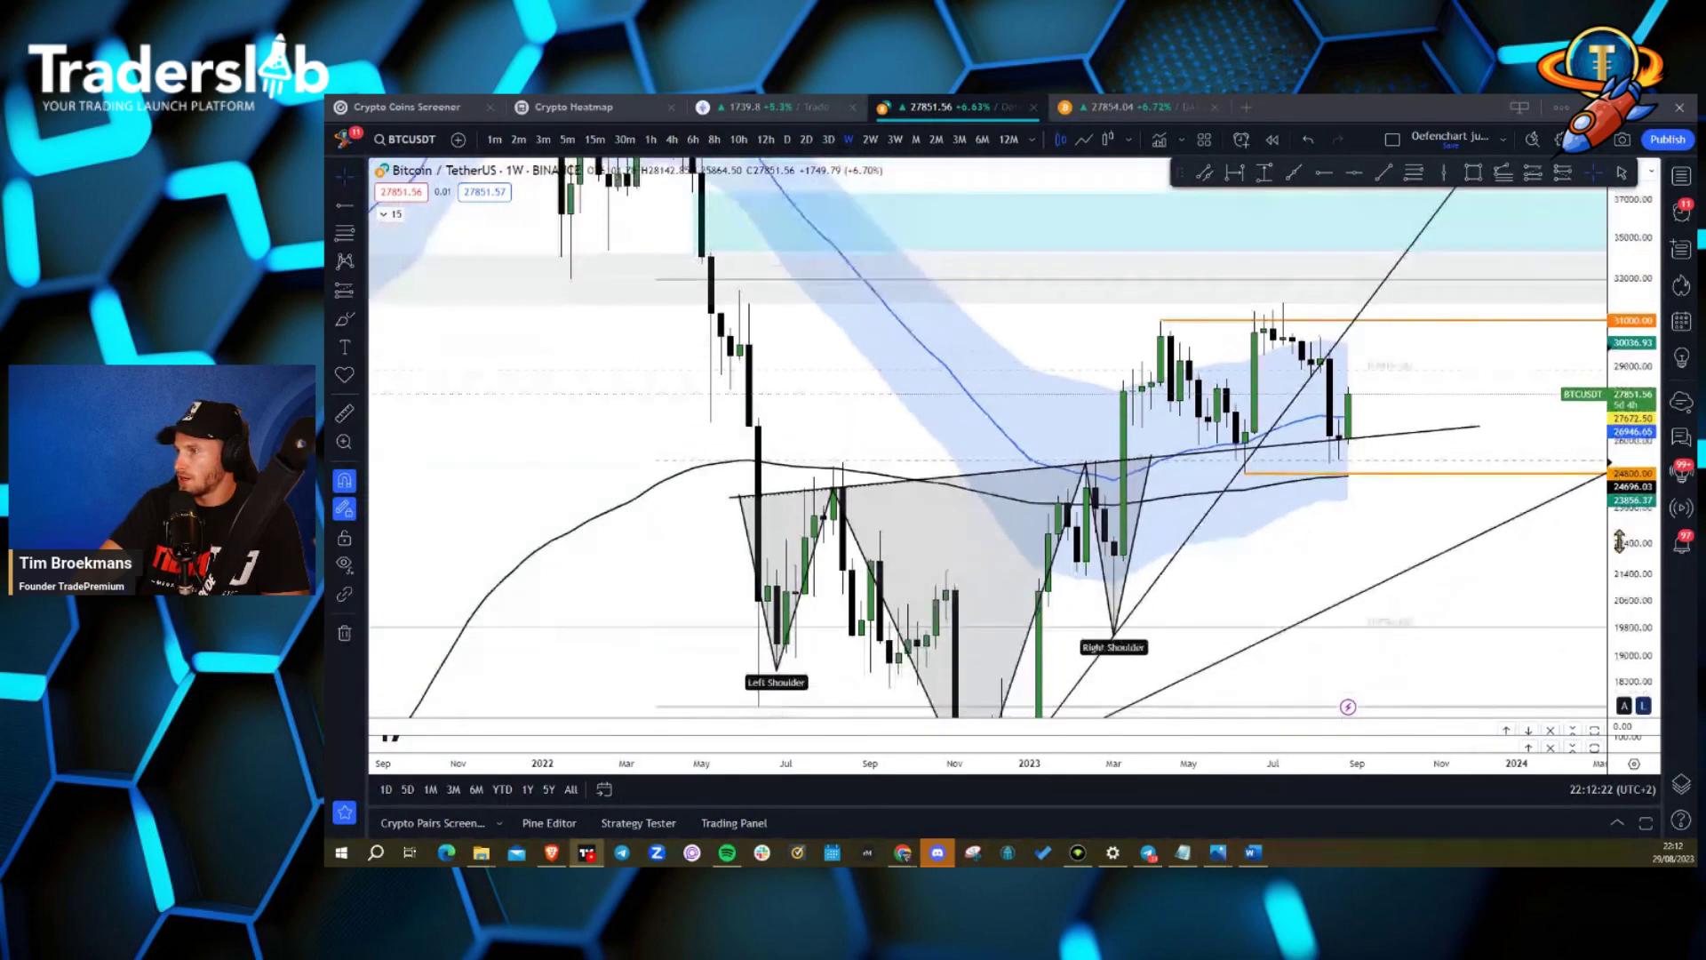
left_click(1644, 707)
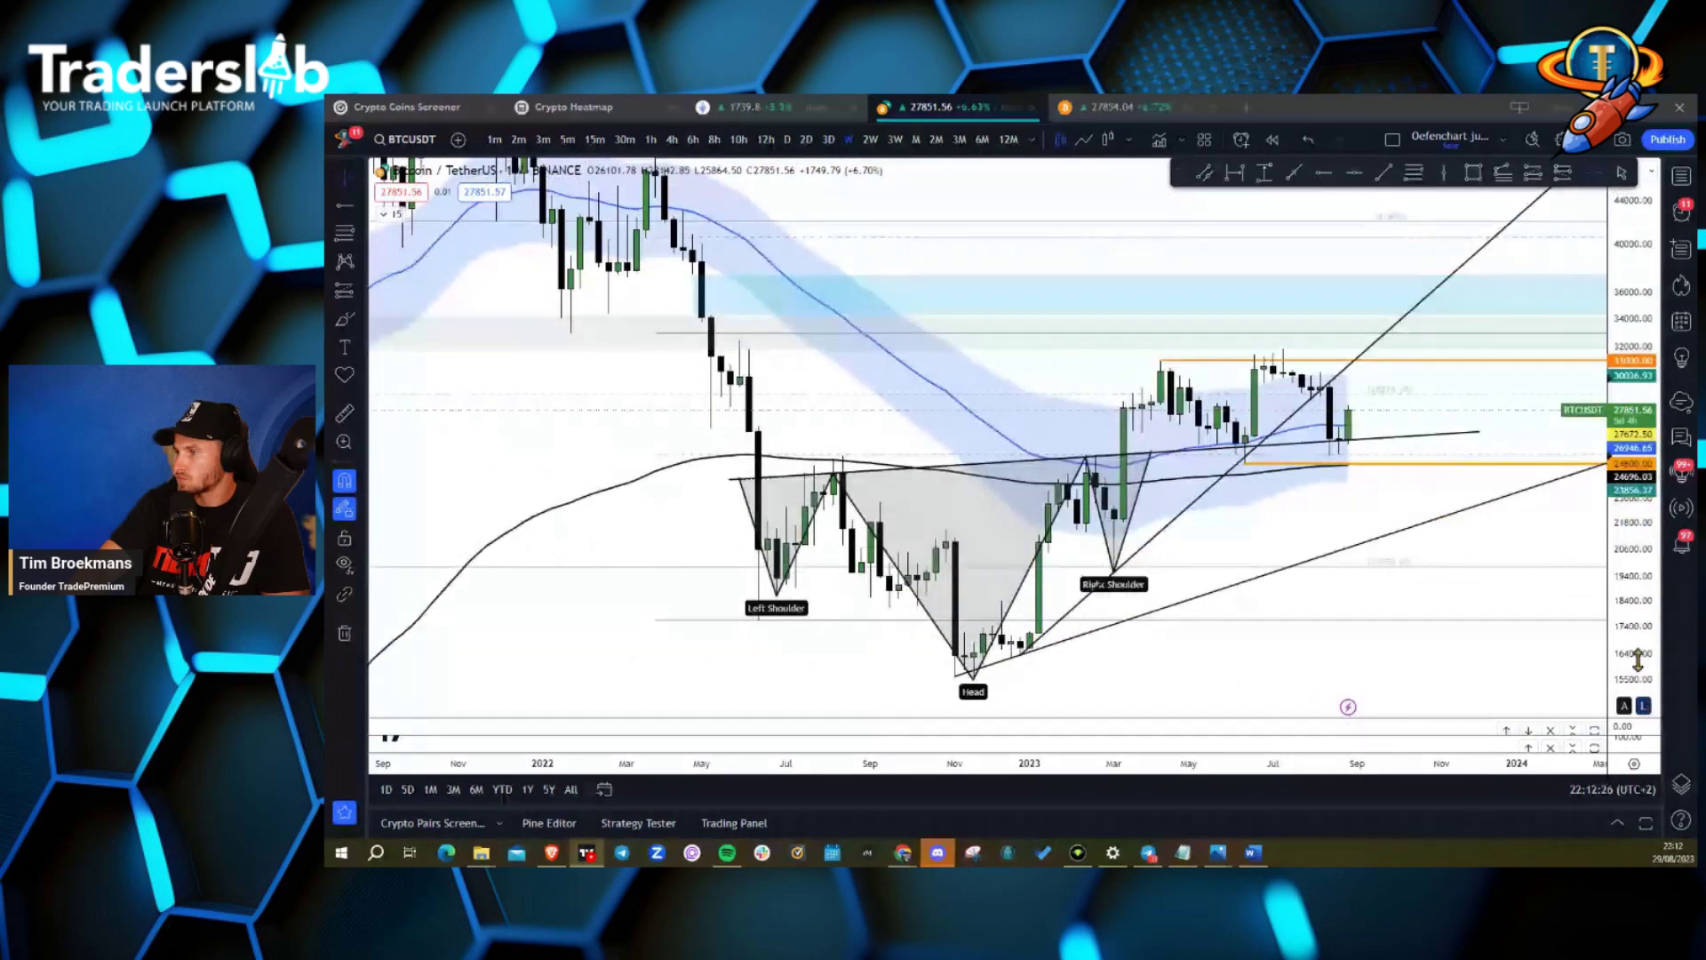
scroll(1120, 707, "up", 3)
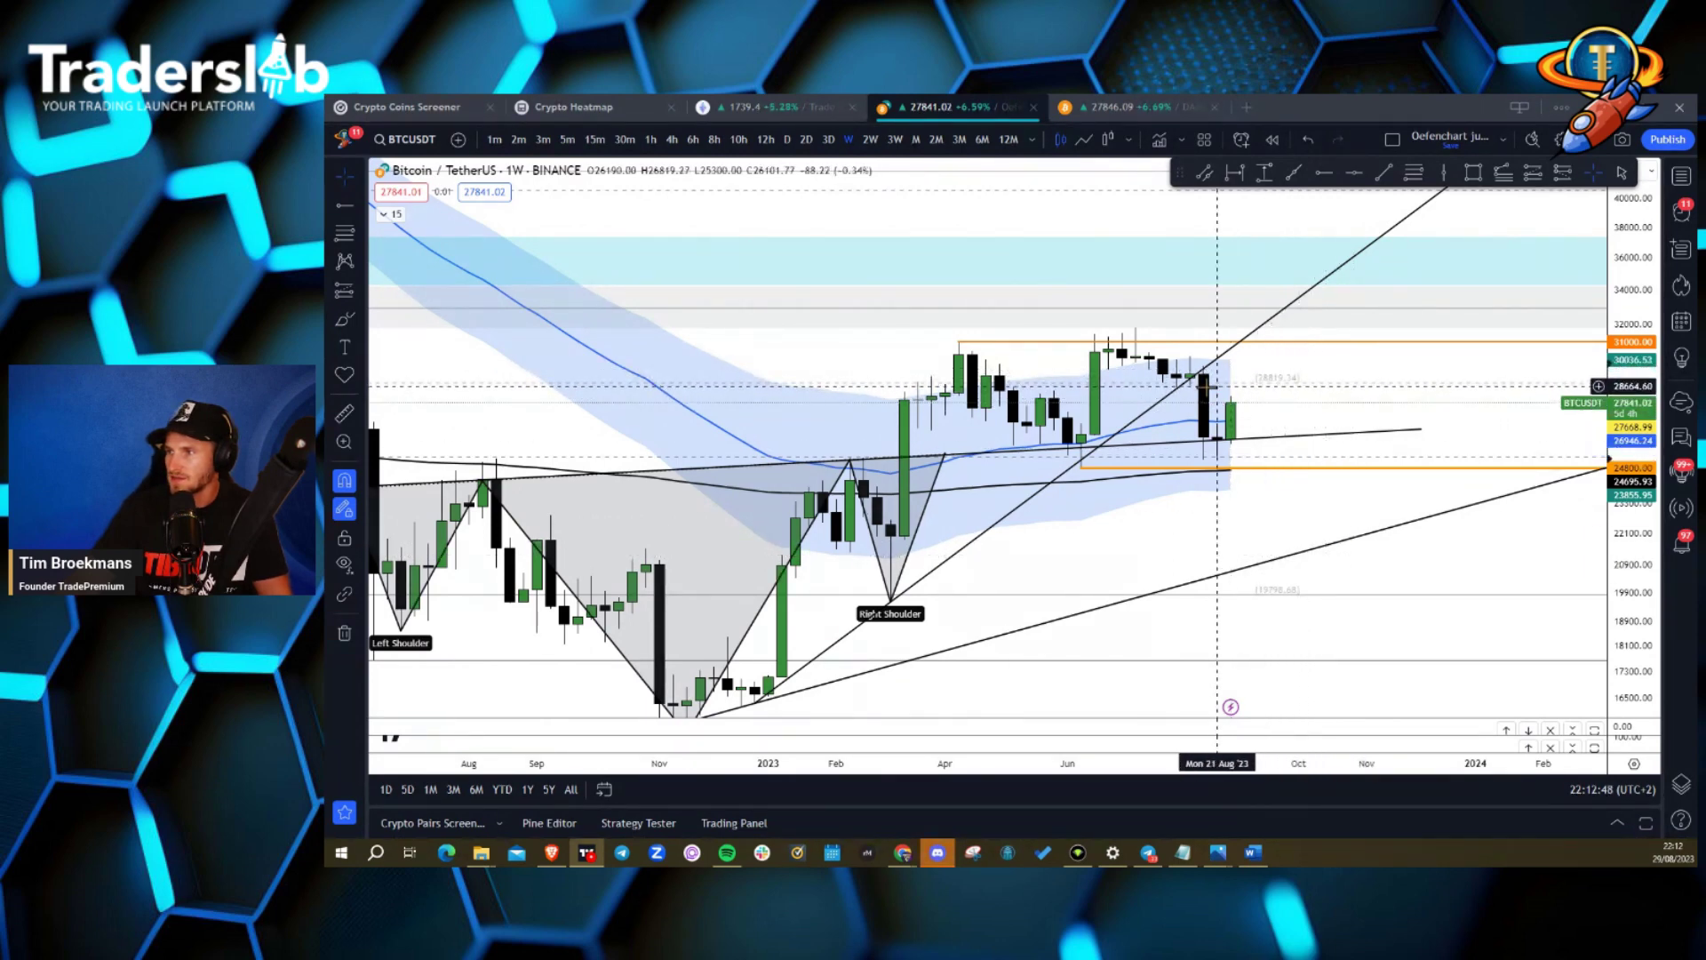
Turn on the Supply & Demand Screener zones on the weekly BTC chart.
left_click(394, 216)
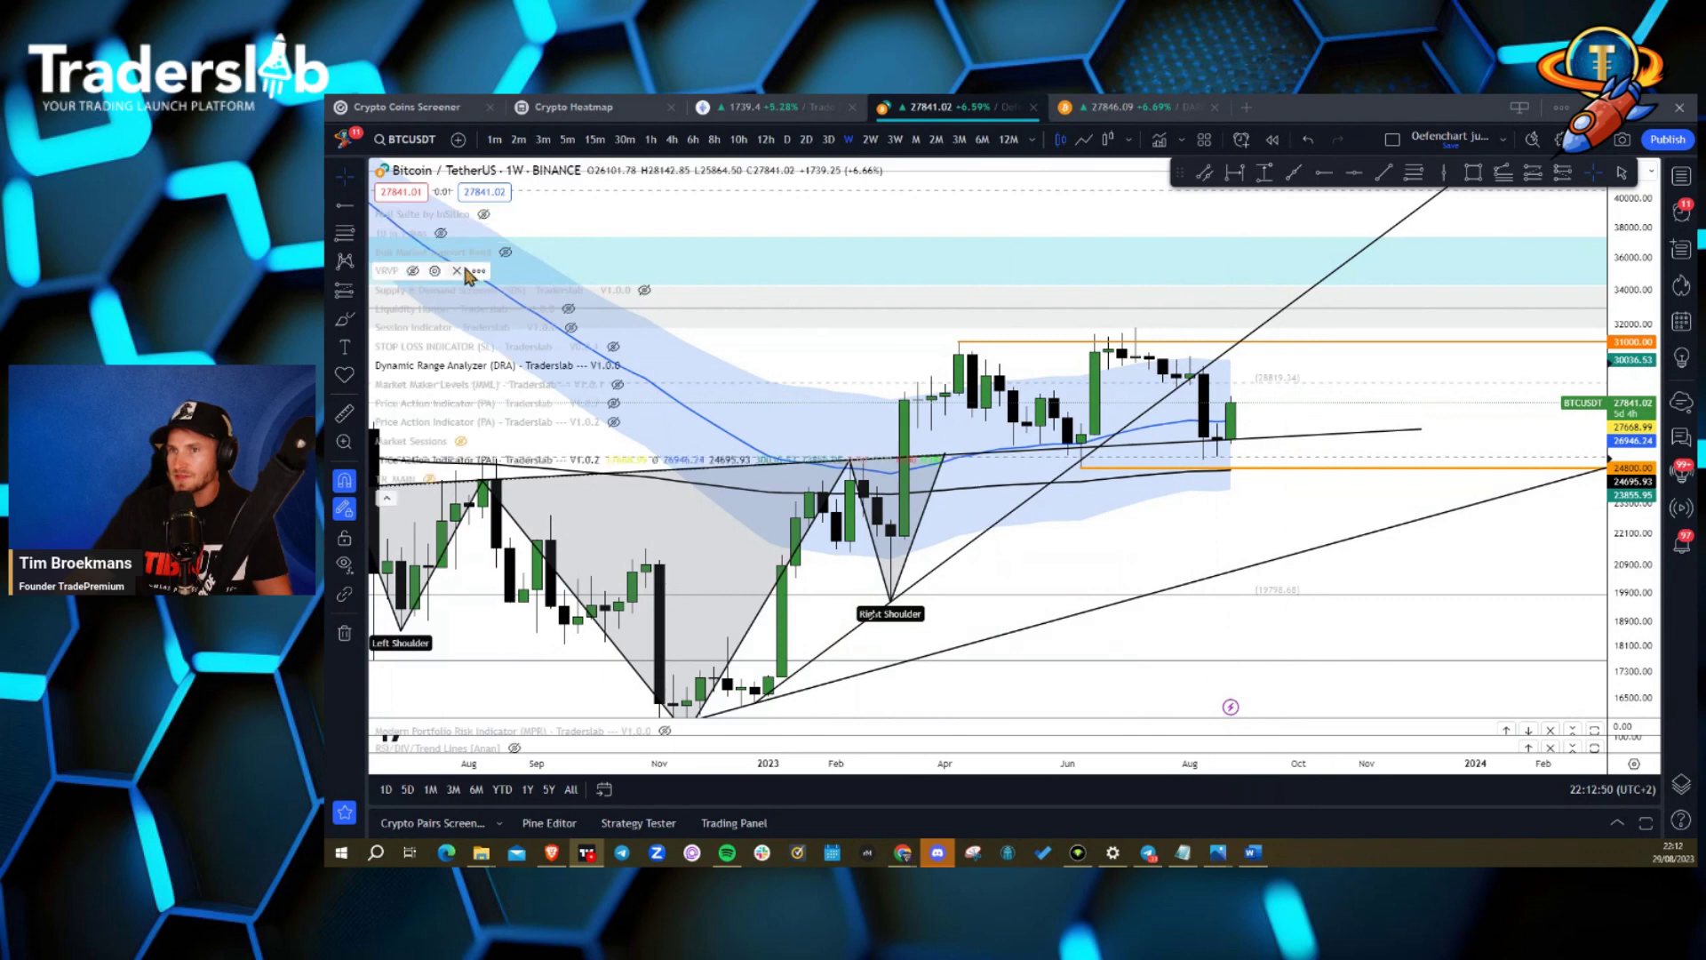
left_click(644, 291)
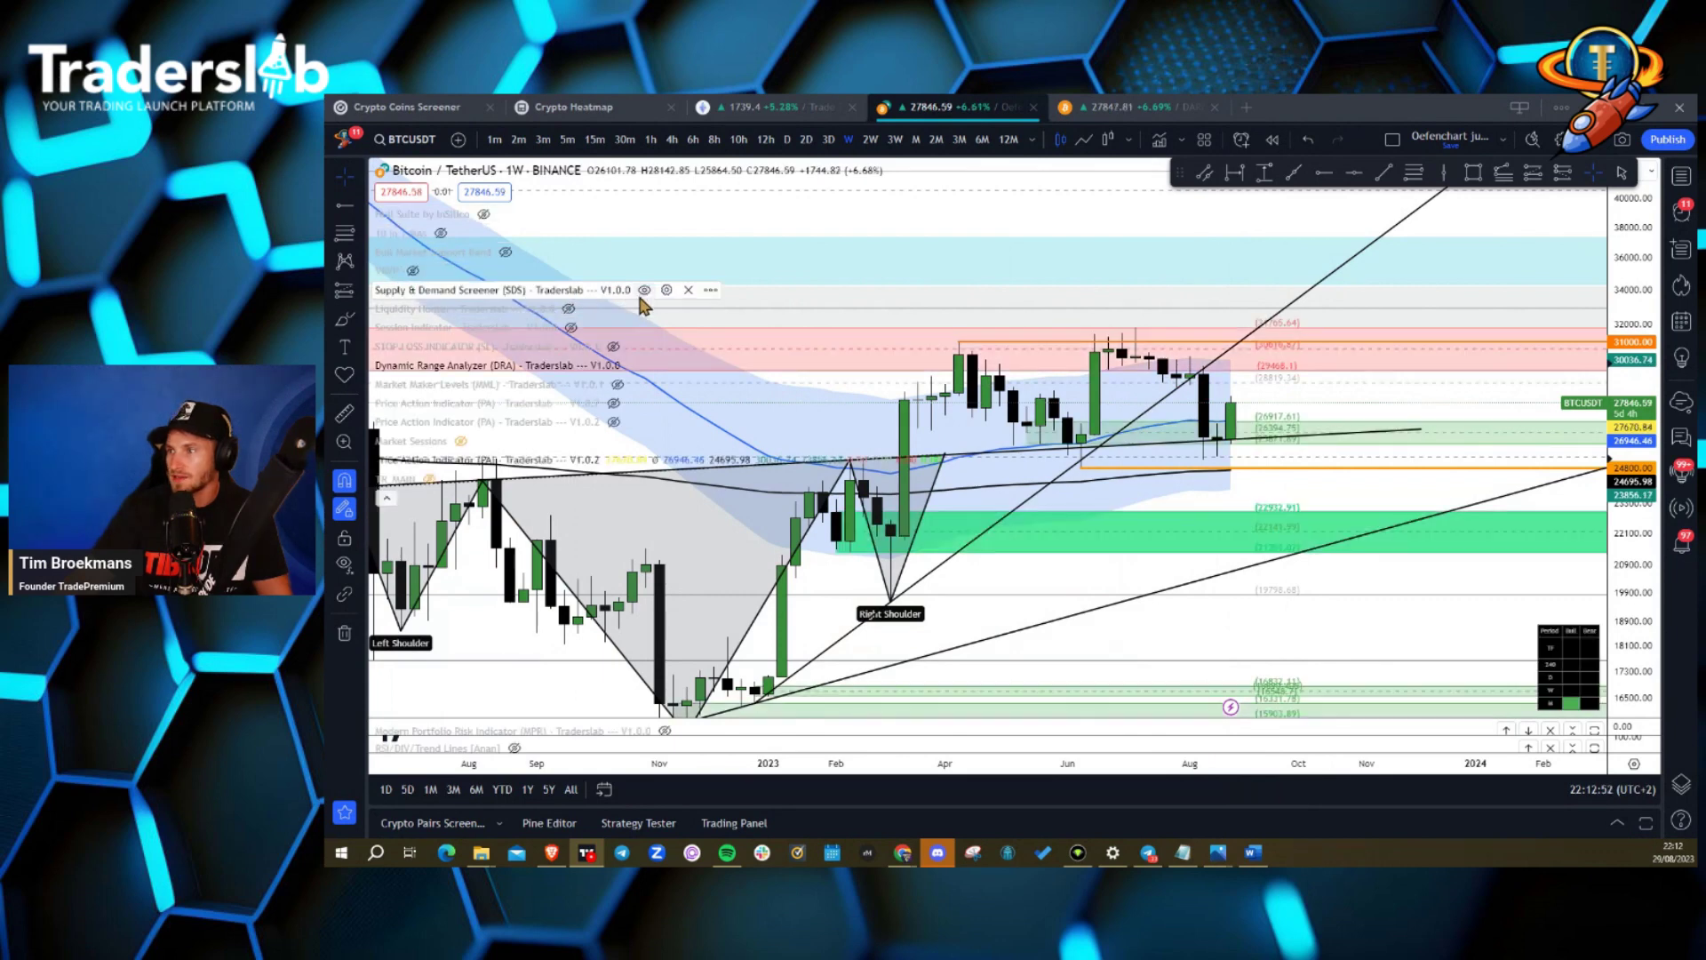
left_click(388, 498)
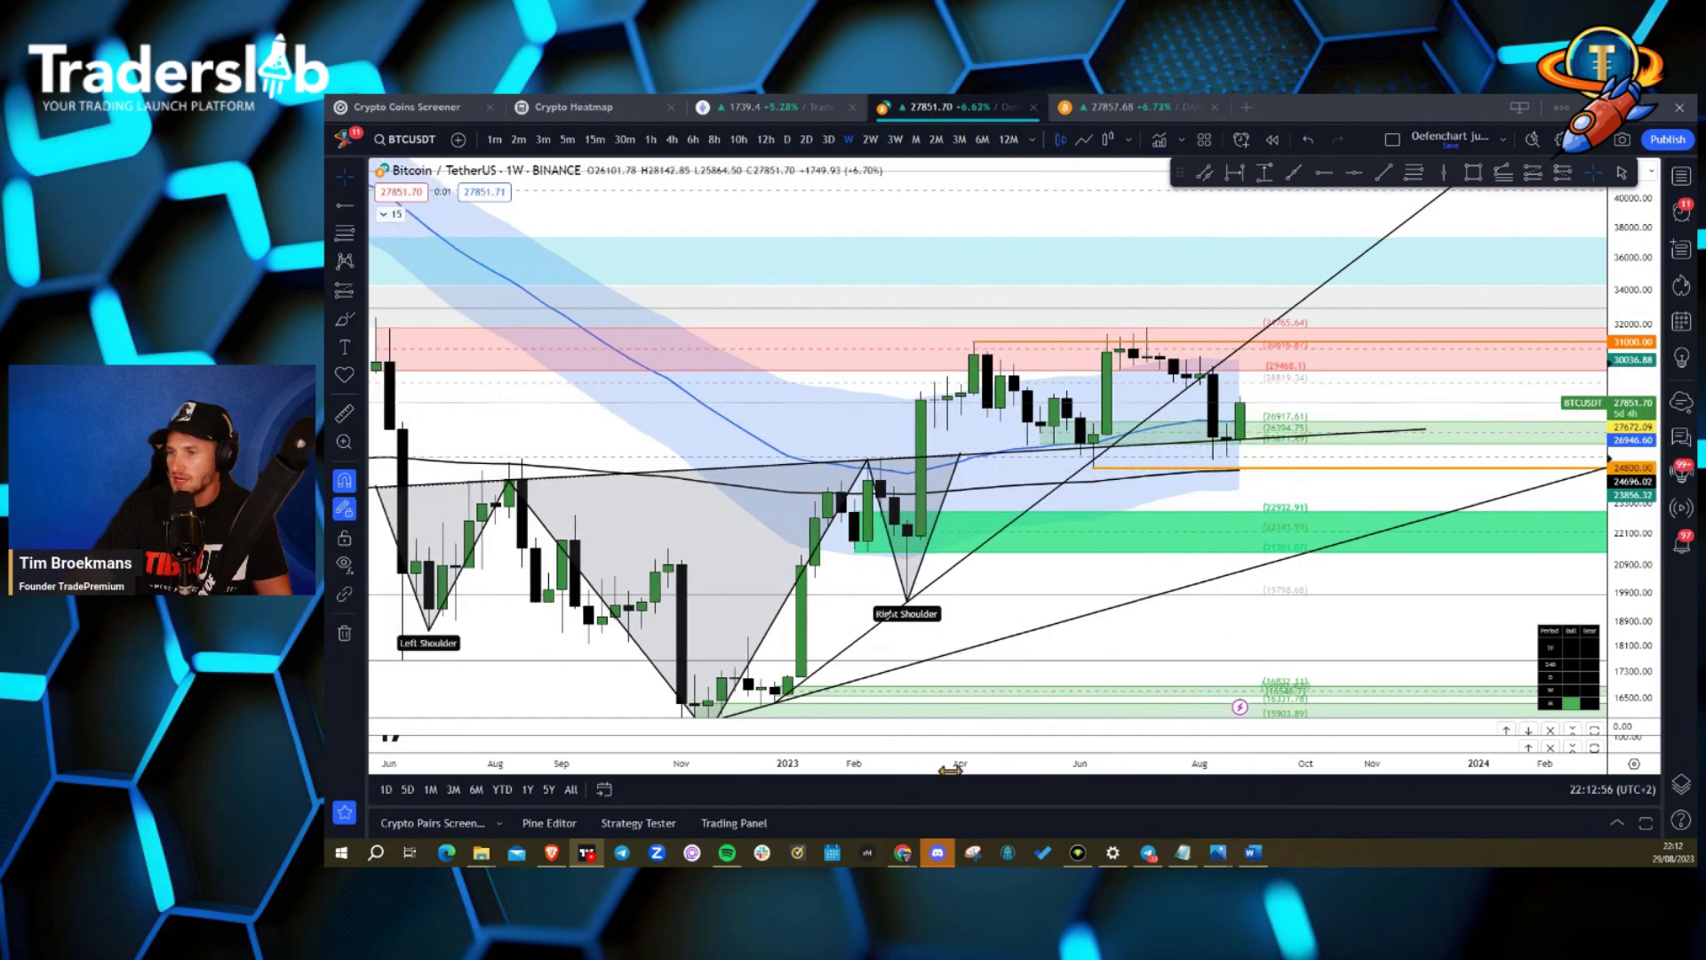
scroll(668, 515, "down", 3)
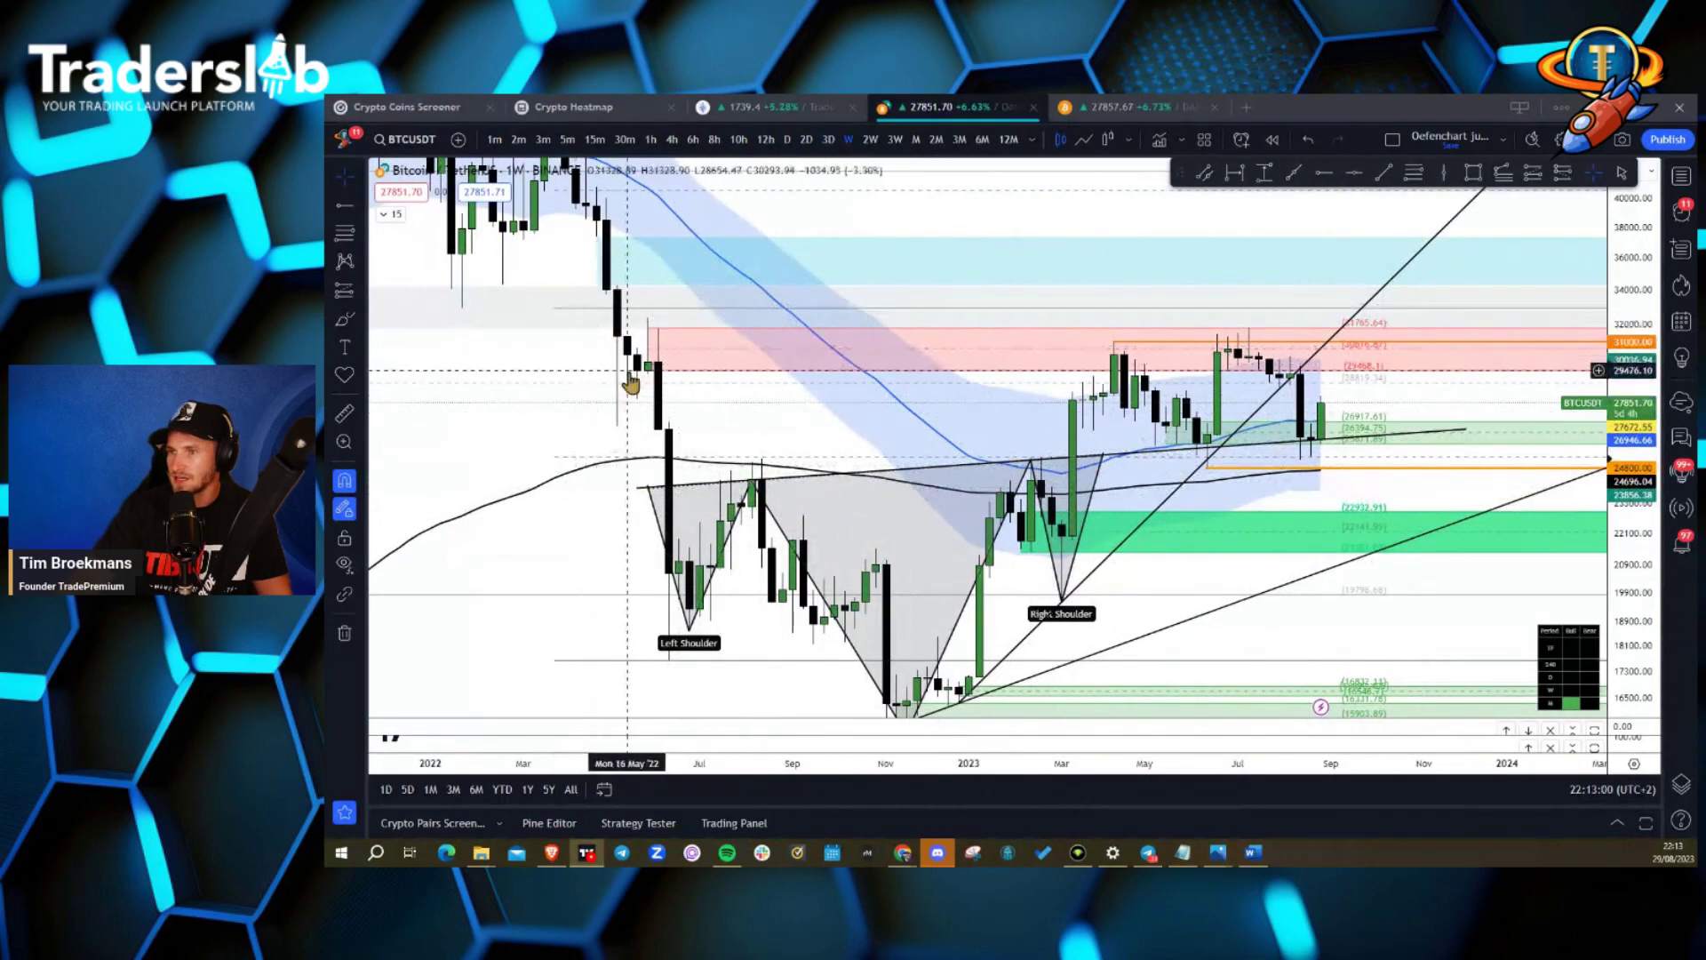
Briefly hide all indicators and zones, restore them, and bring up the symbol watchlist.
left_click(344, 565)
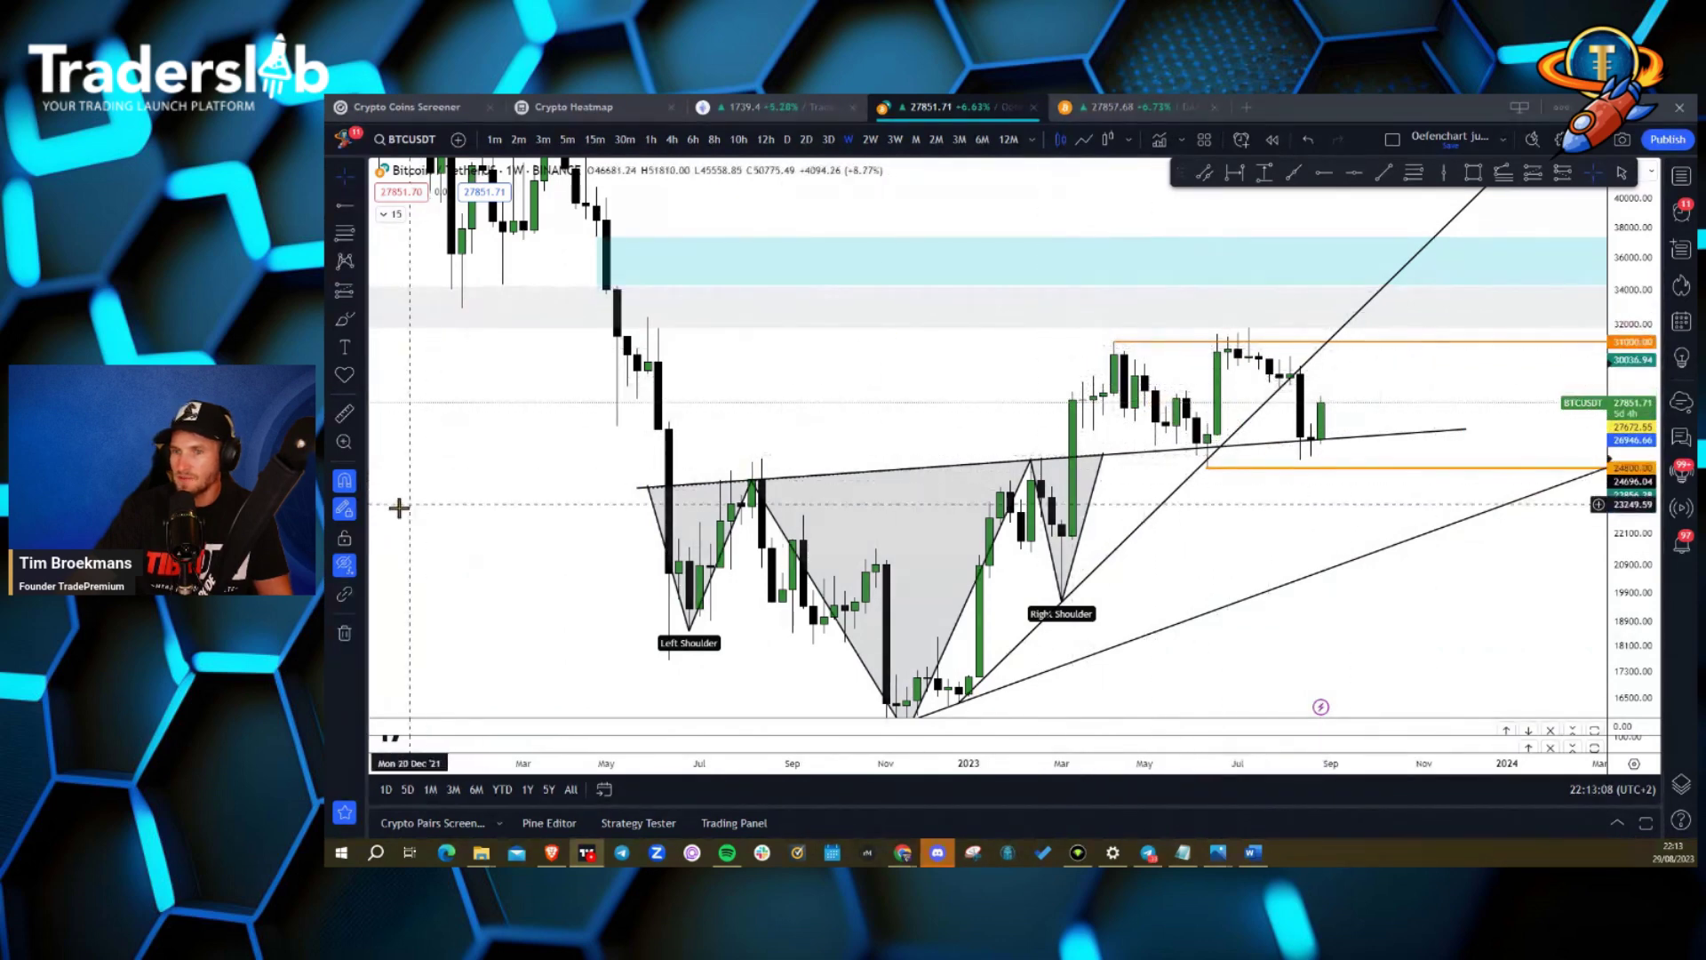
left_click(344, 567)
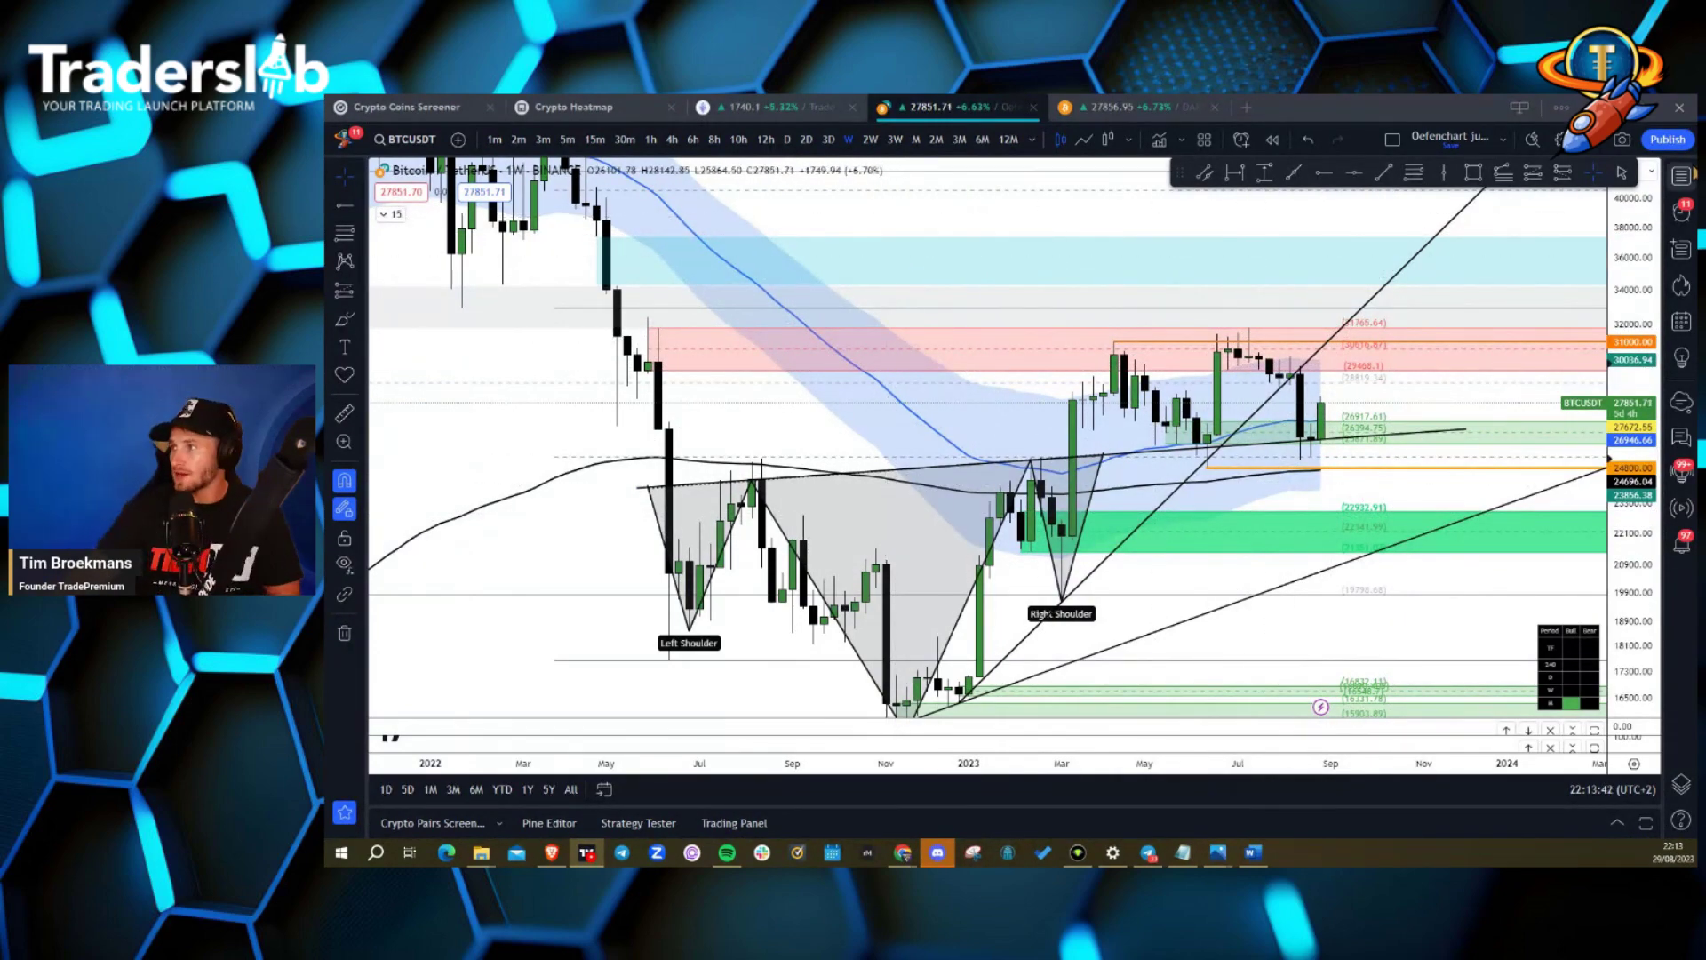
left_click(1681, 175)
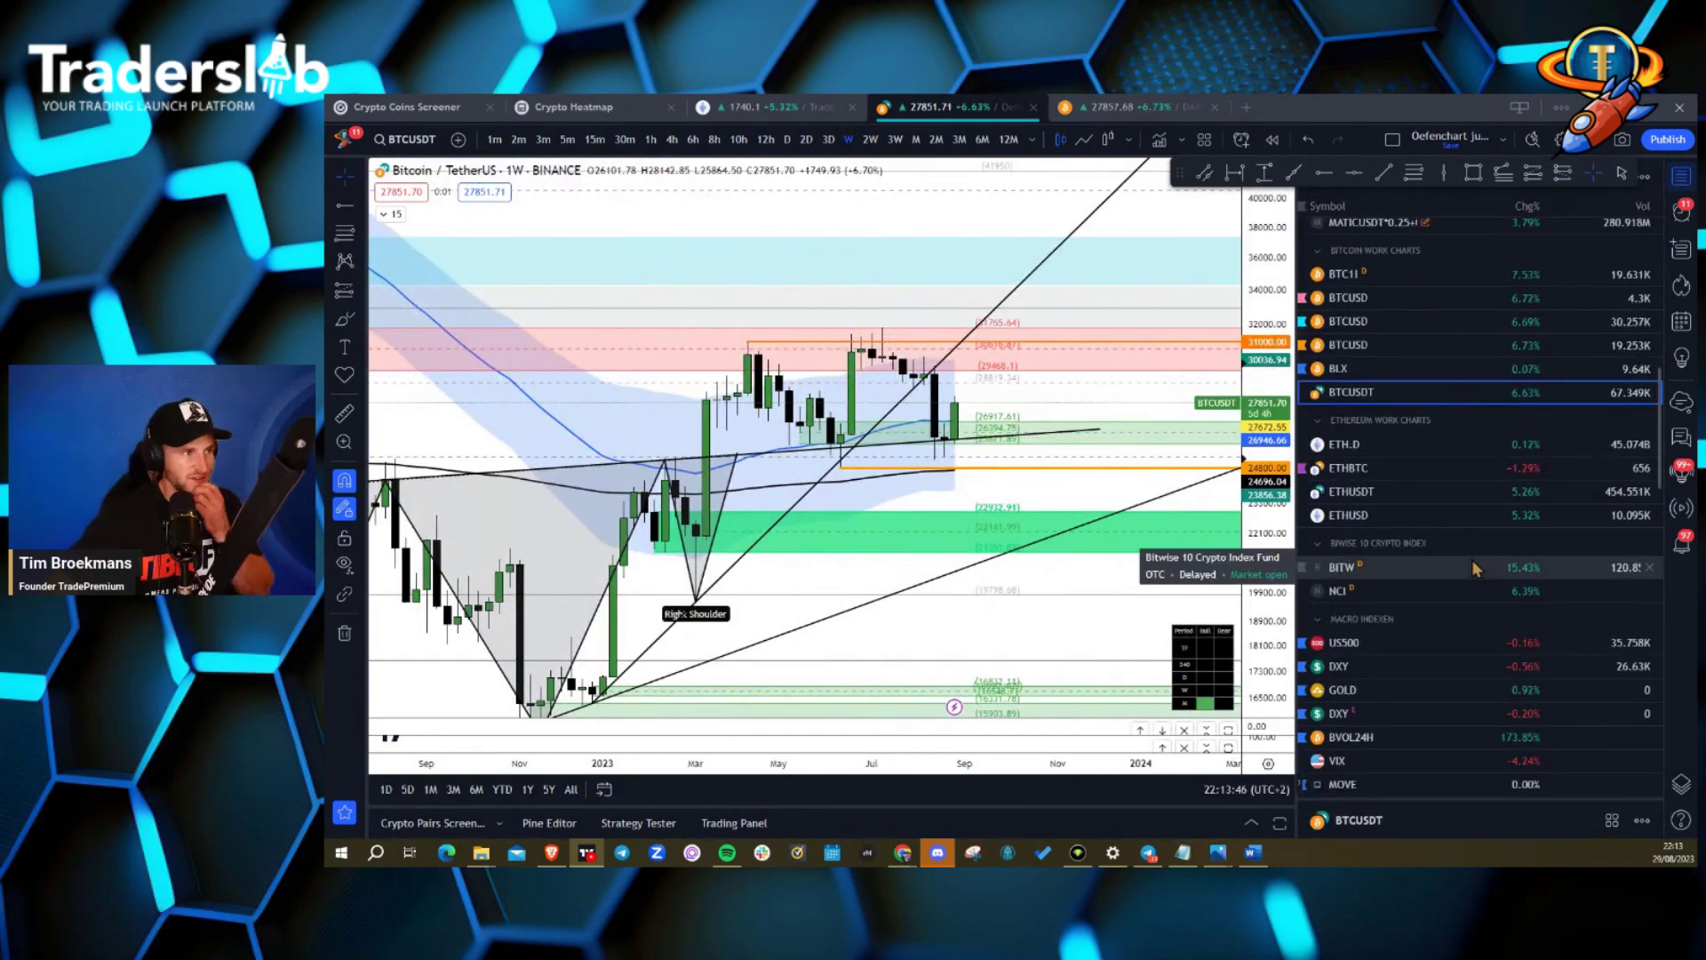
Load DXY from the watchlist, close the panel, and zoom to Aug 2022–early 2024.
left_click(1375, 675)
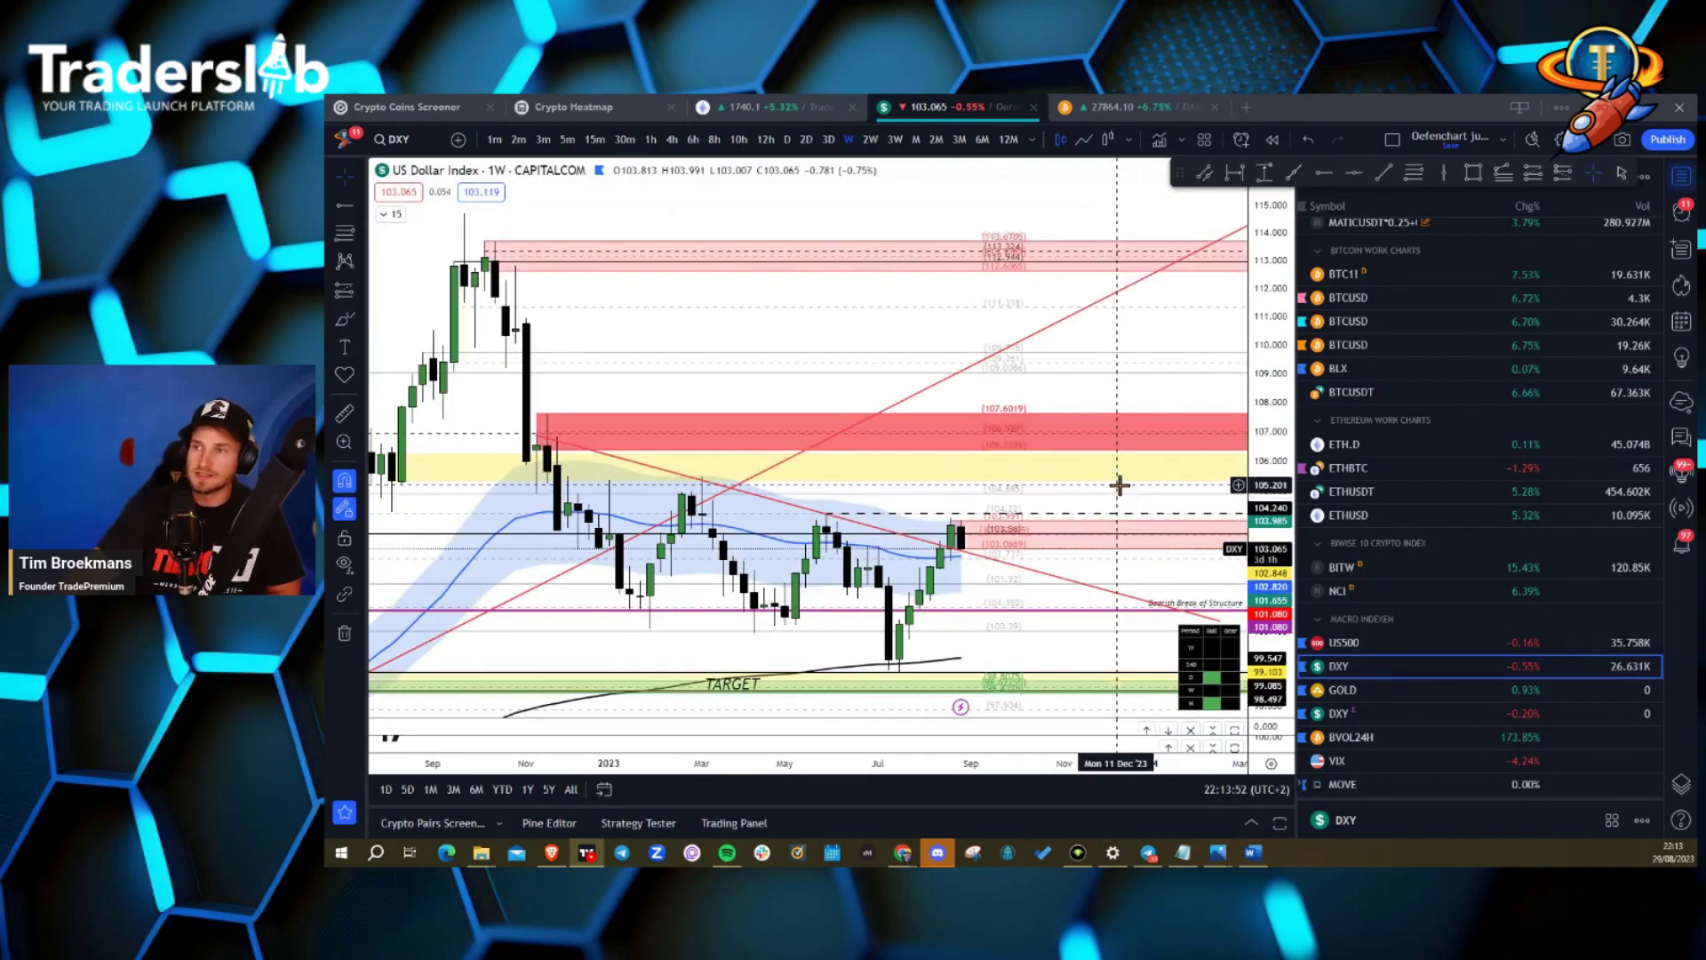
left_click(1681, 175)
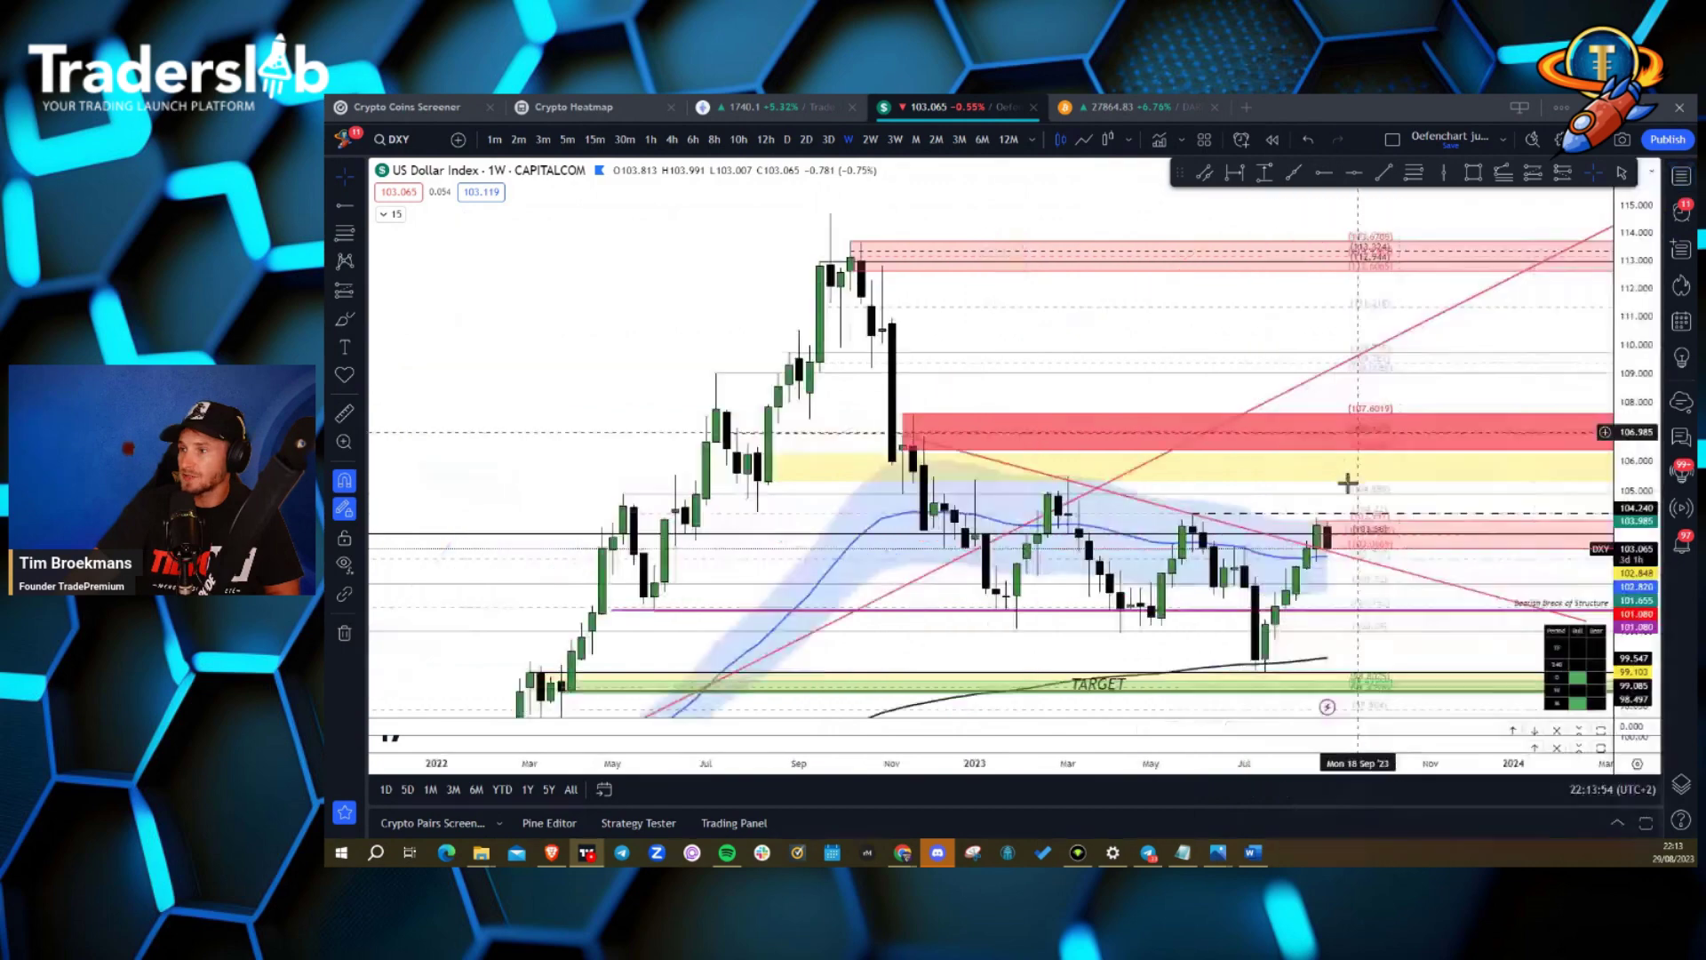
left_click_drag(1635, 596, 1634, 551)
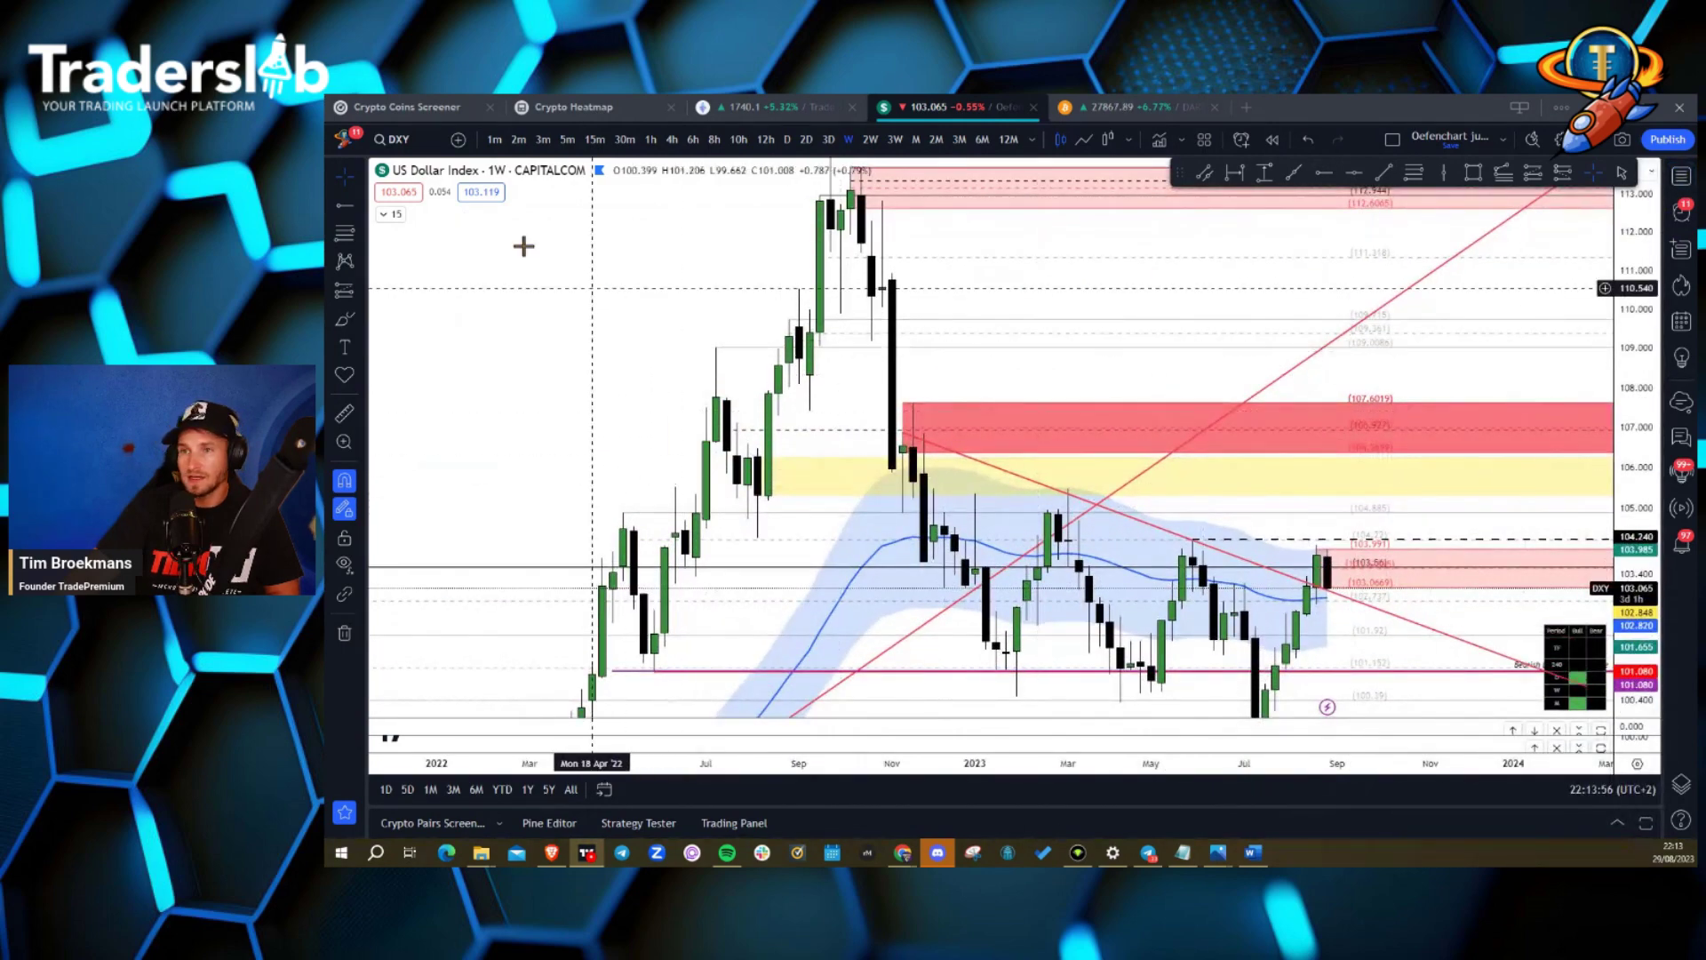
left_click(353, 187)
left_click_drag(791, 667, 802, 510)
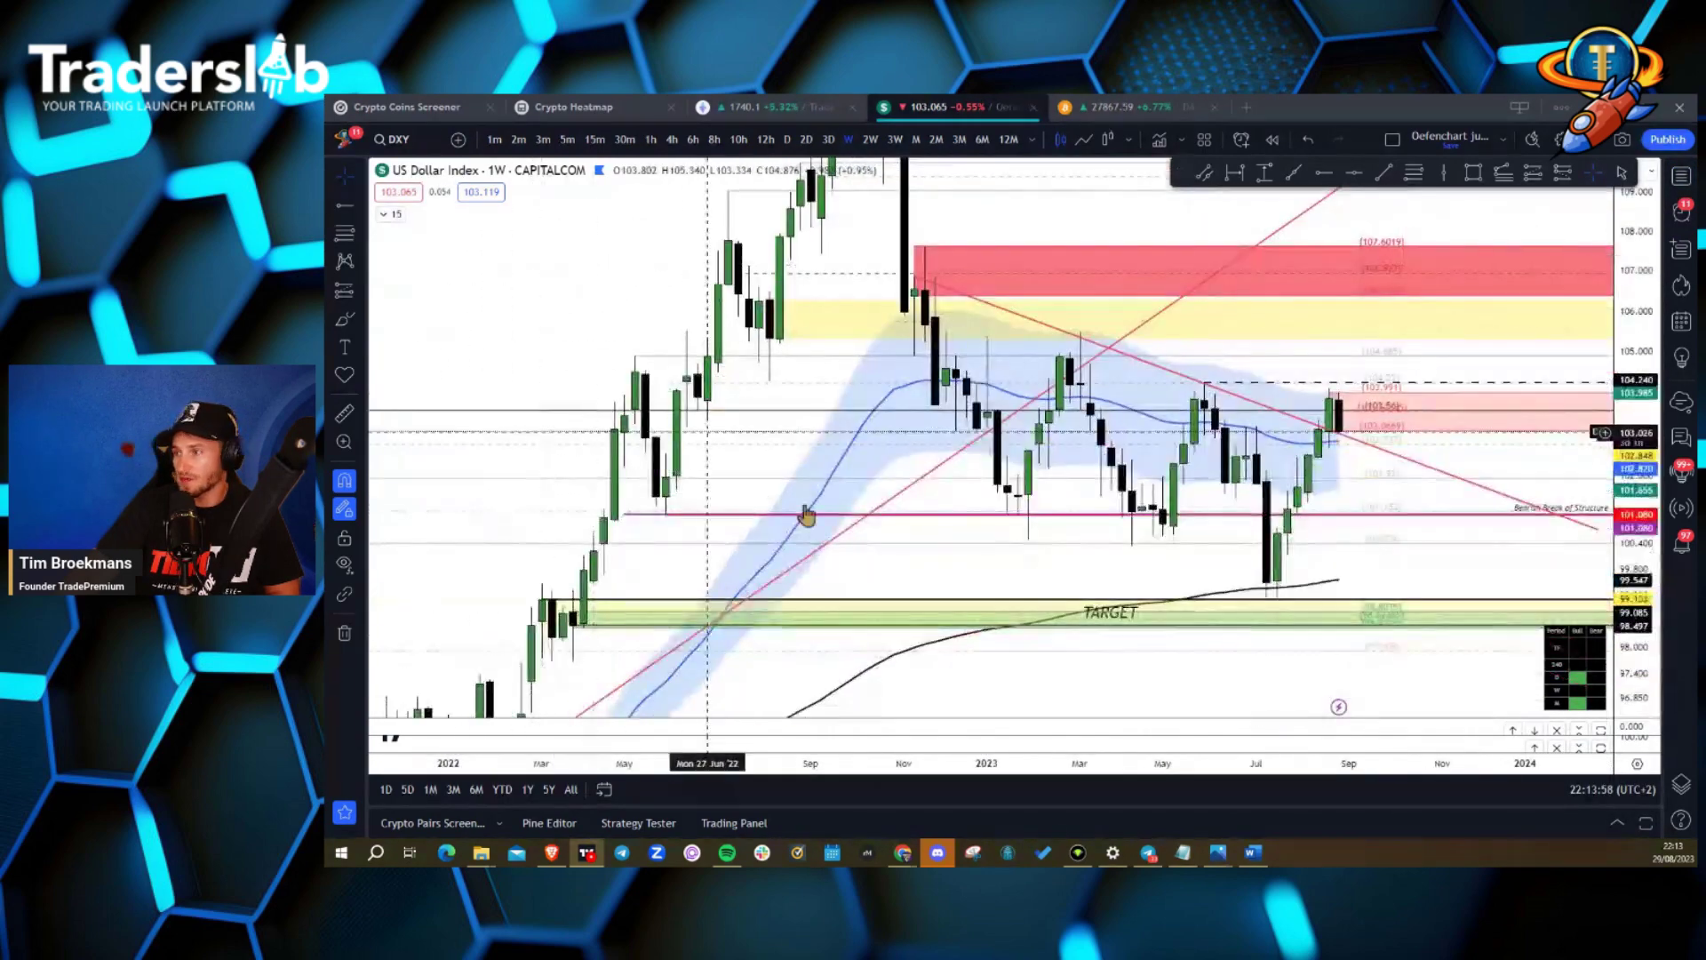
left_click_drag(1111, 763, 1404, 762)
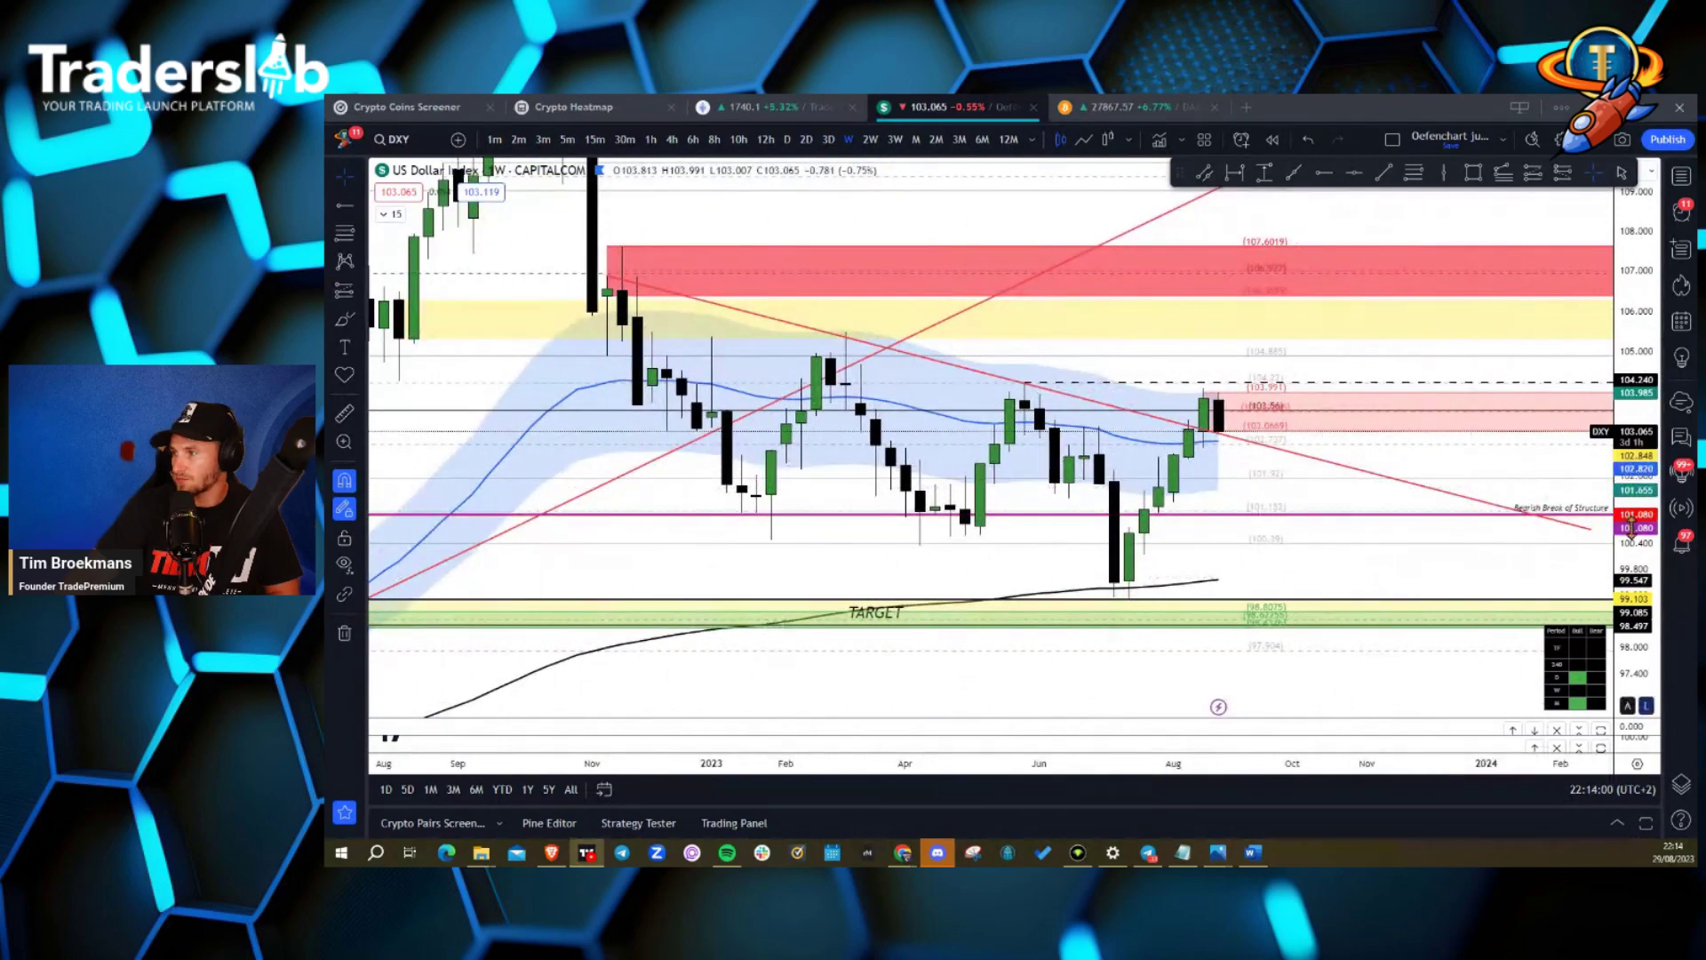
left_click_drag(1635, 533, 1642, 378)
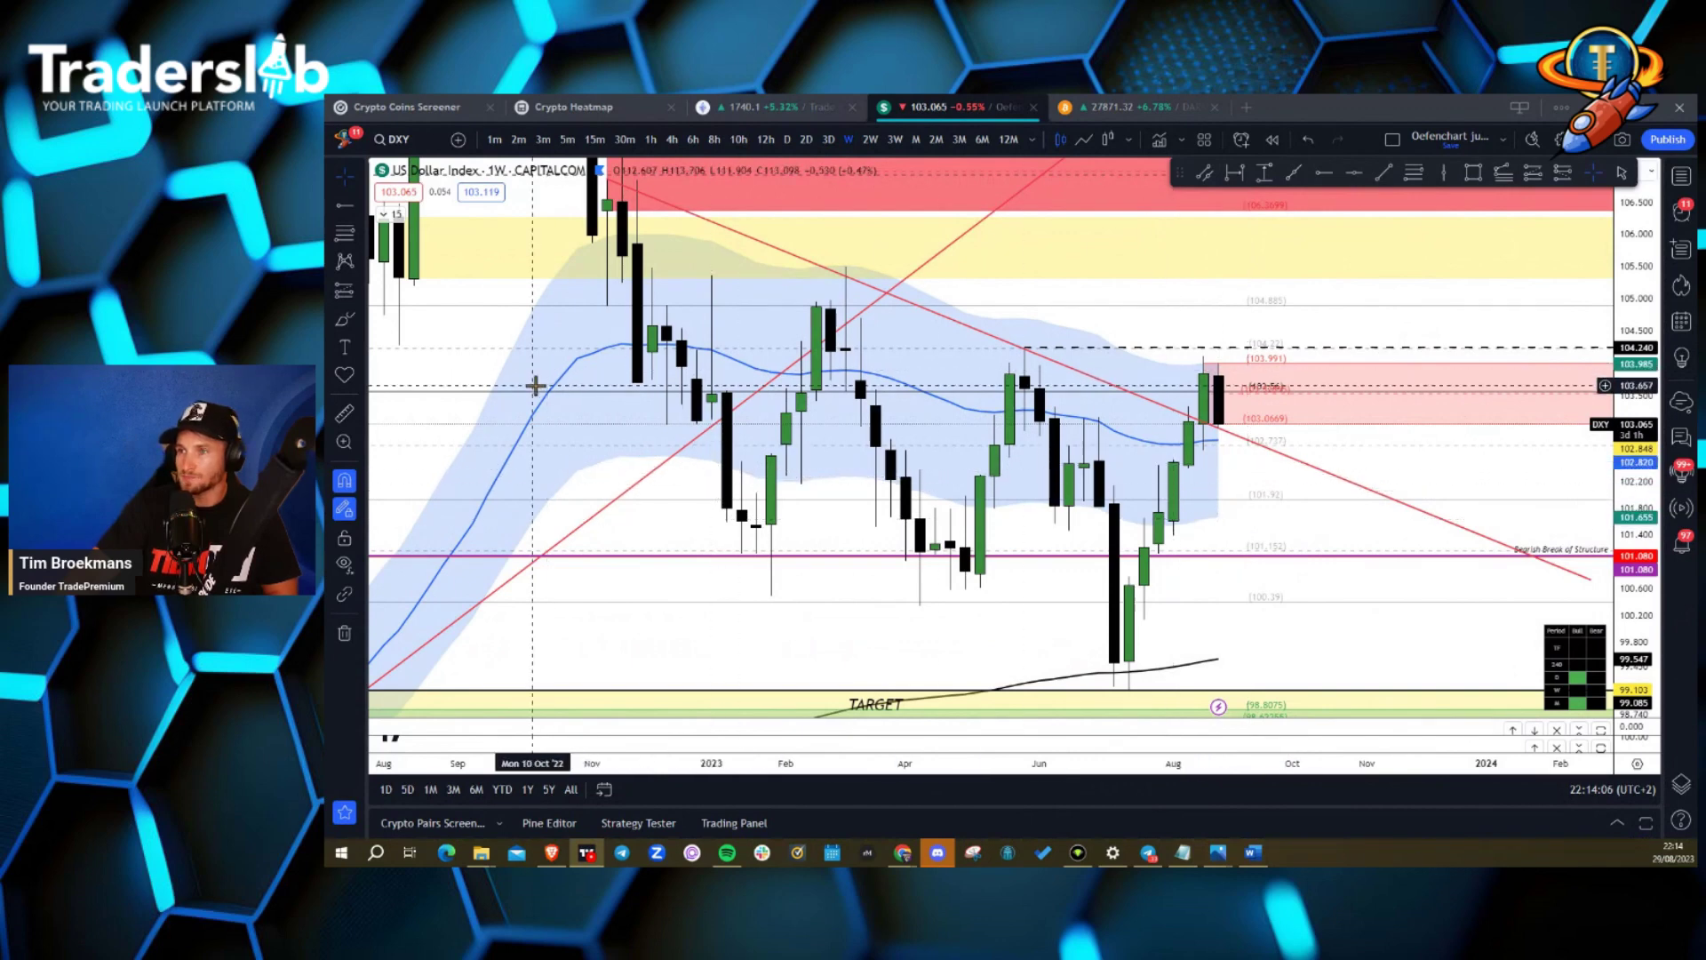
Hide the Price Action Indicator cloud and the Supply & Demand Screener zones on DXY.
left_click(391, 214)
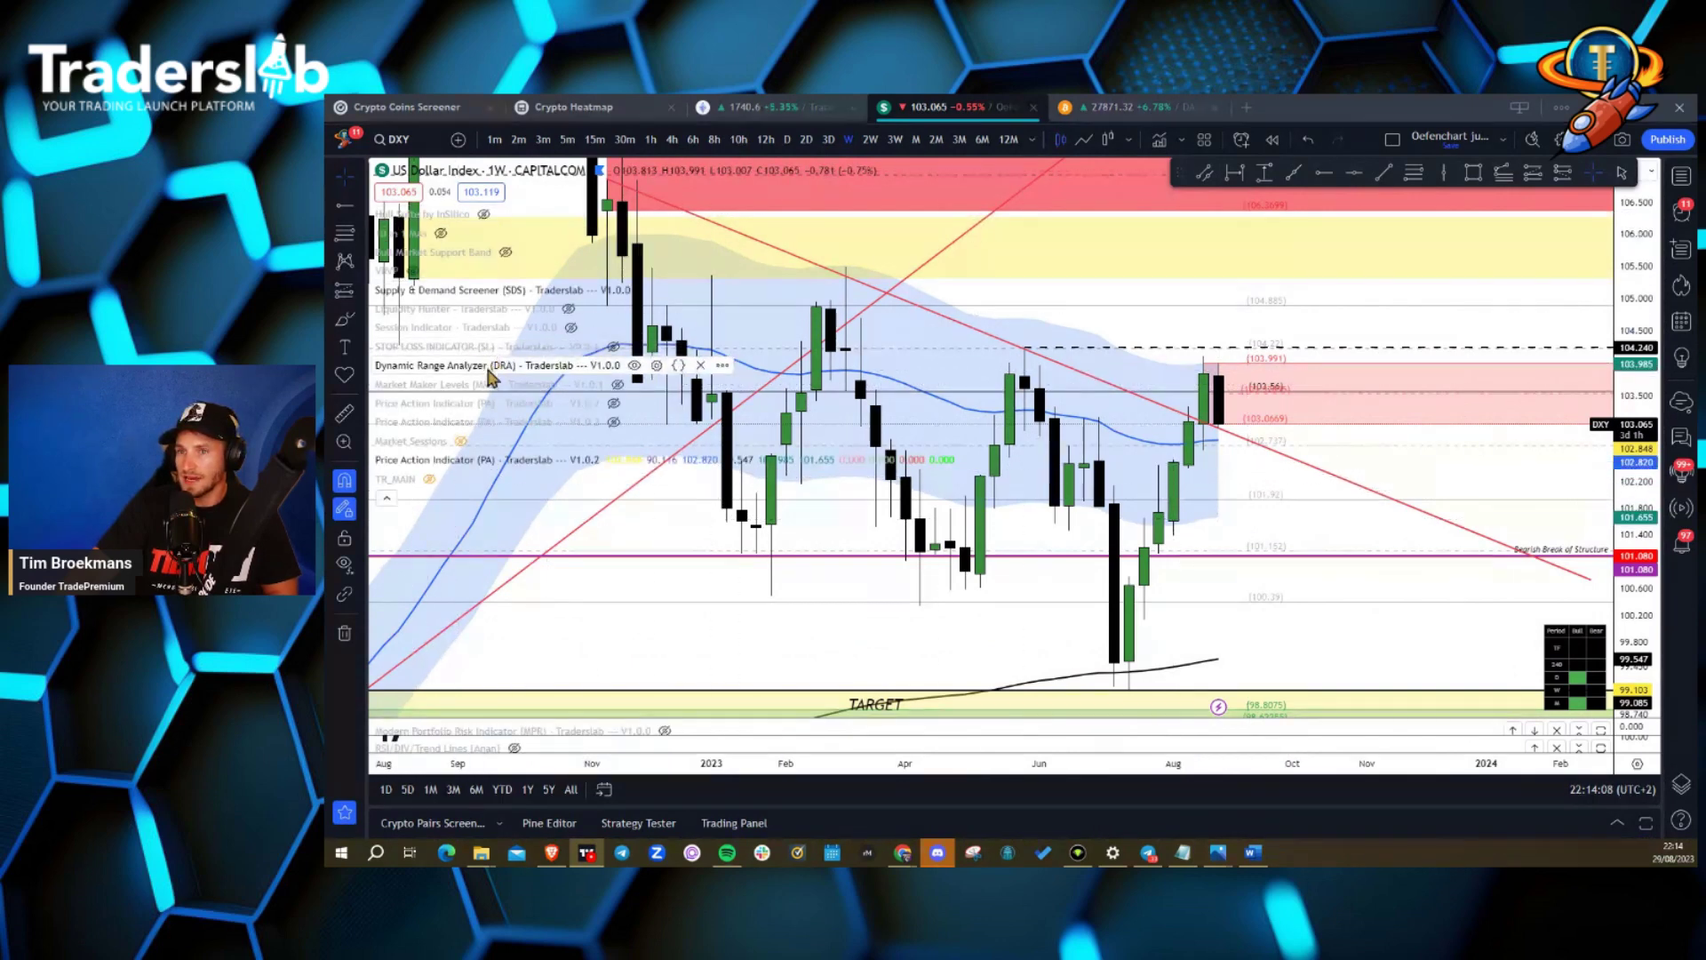
left_click(613, 460)
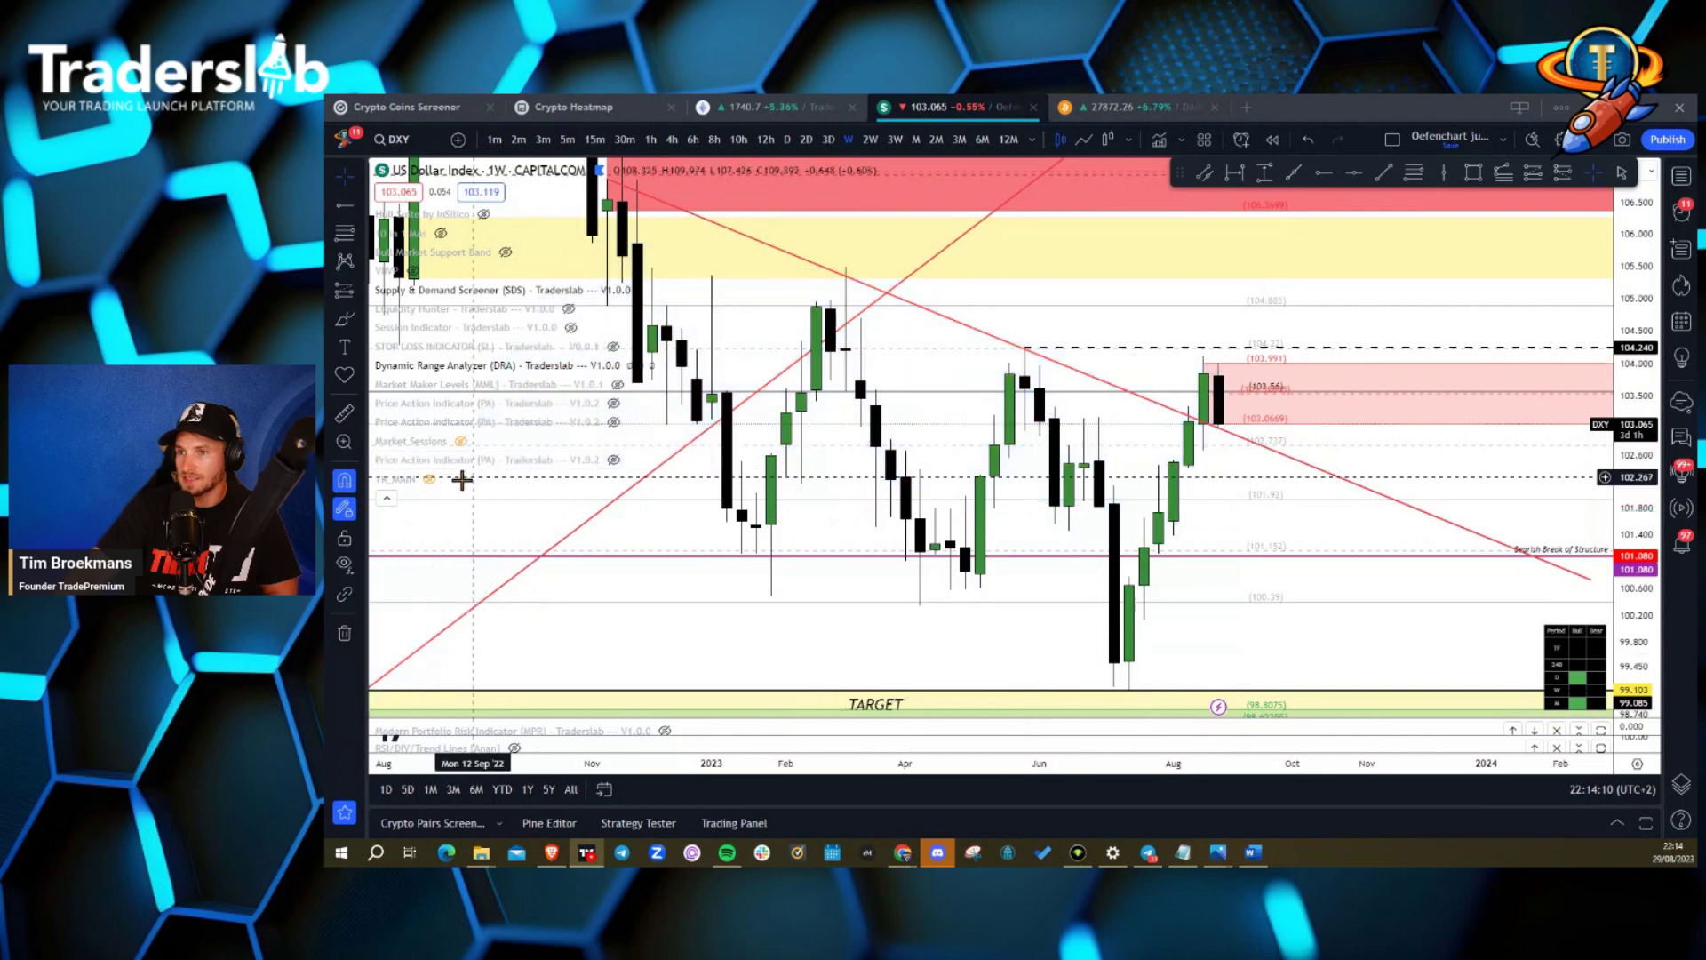
left_click(386, 497)
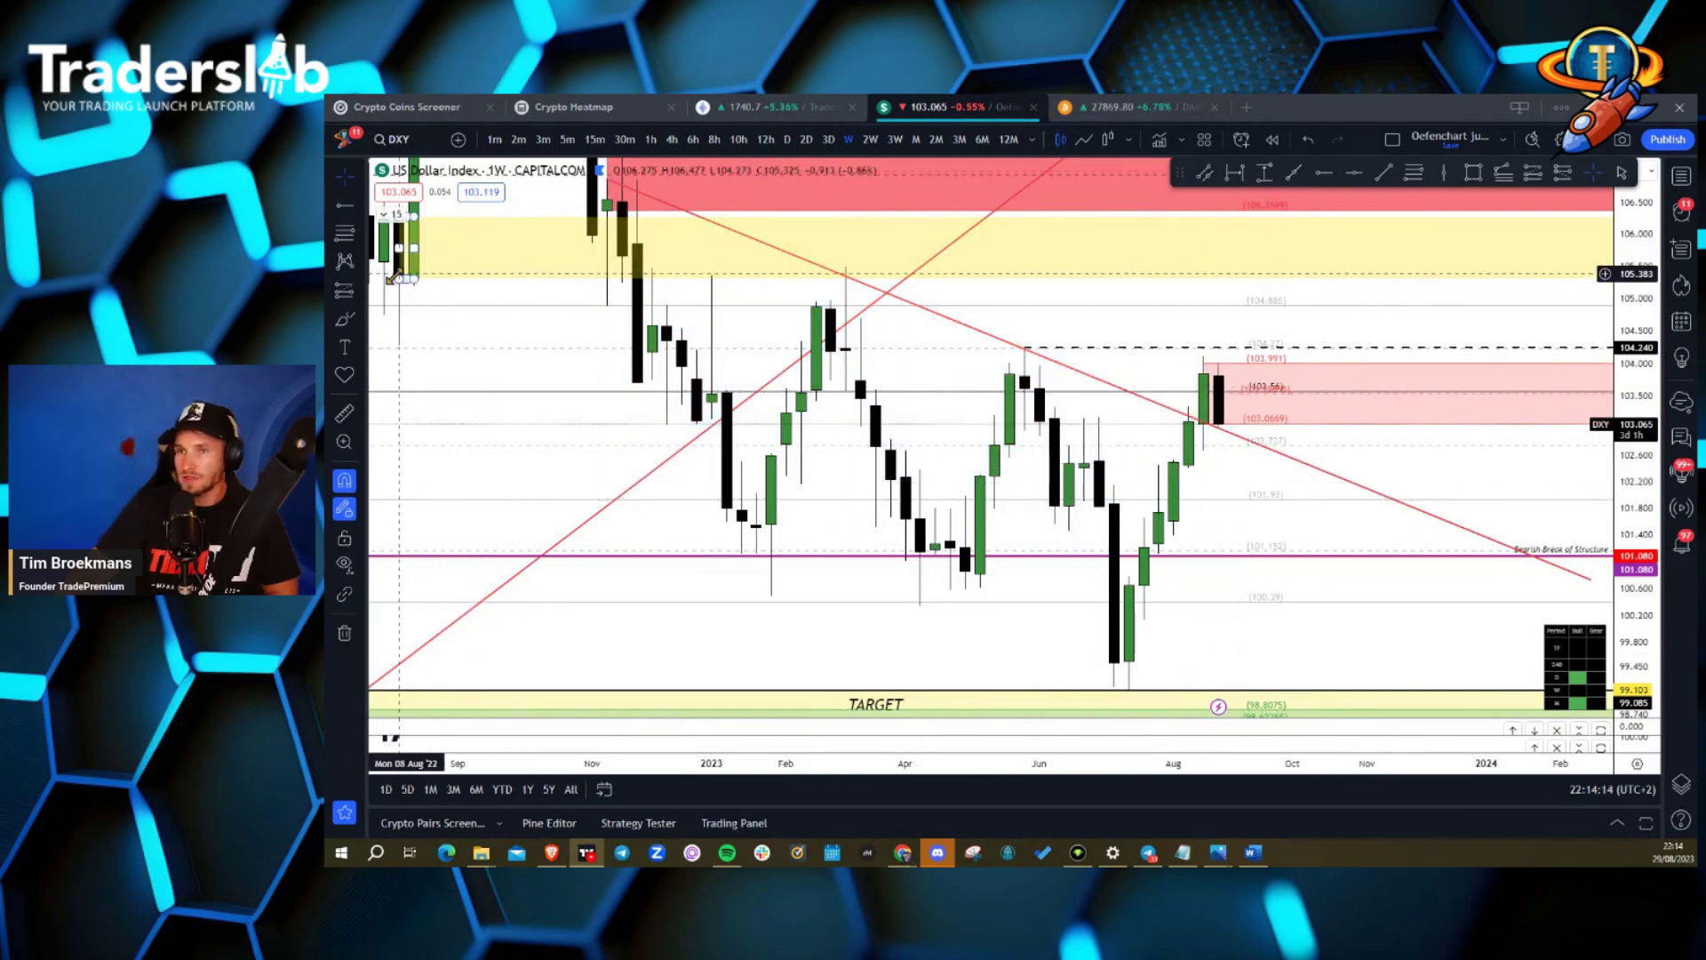
left_click(385, 216)
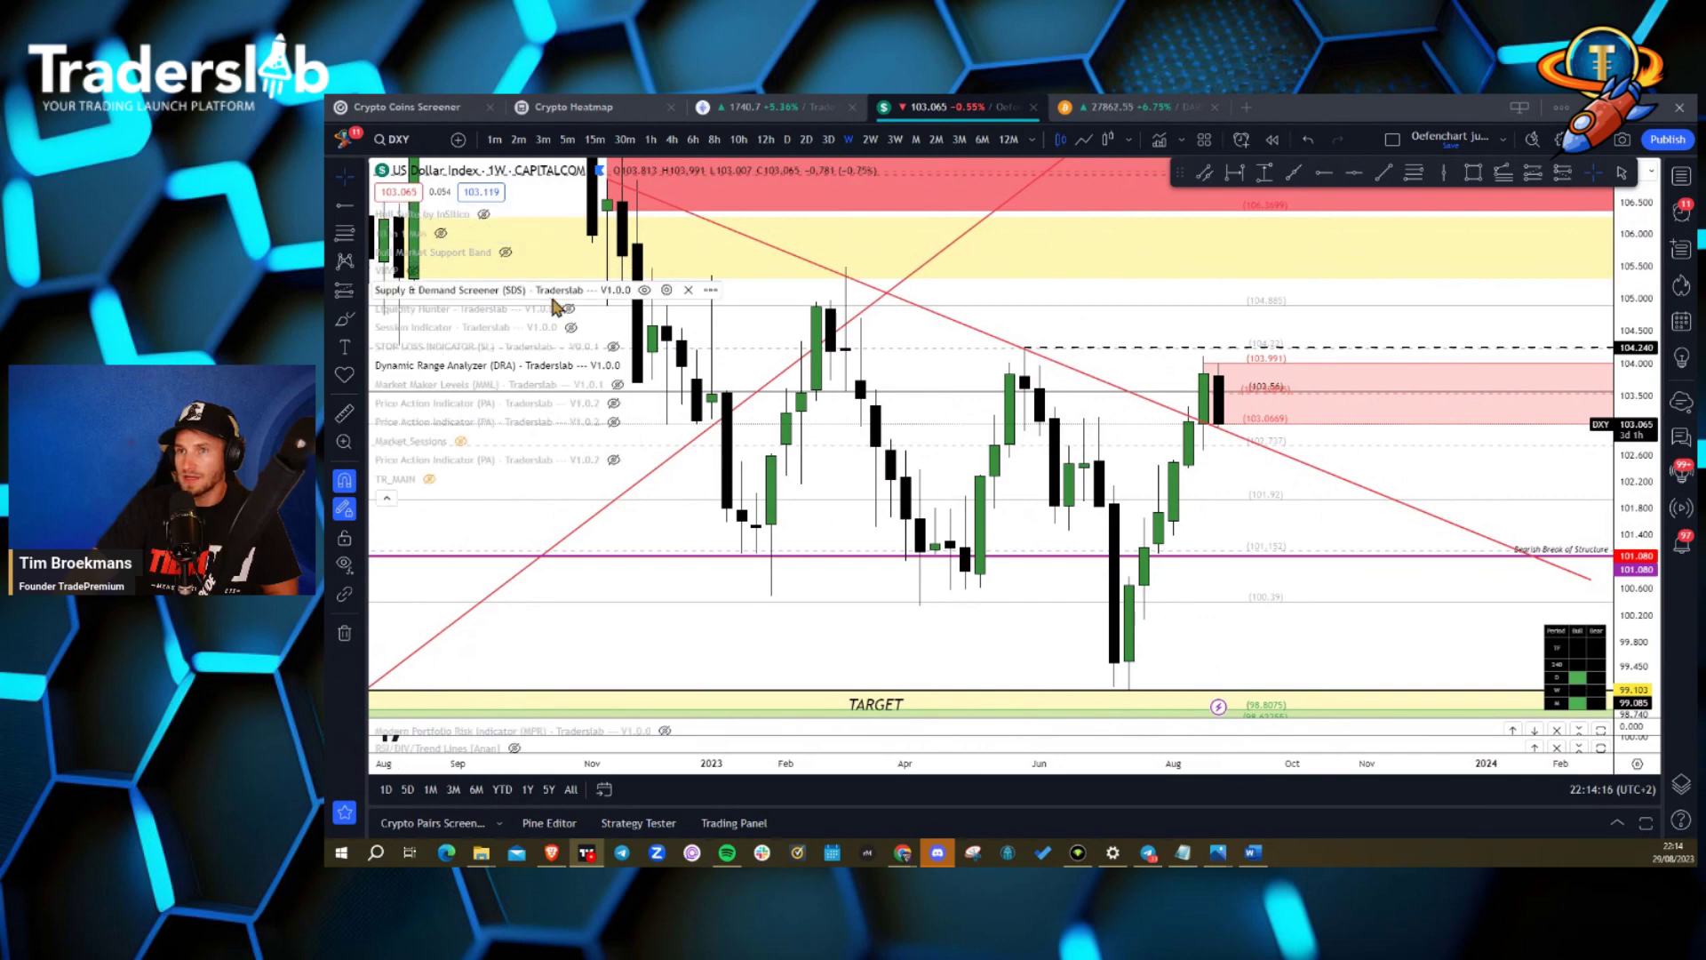
left_click(645, 291)
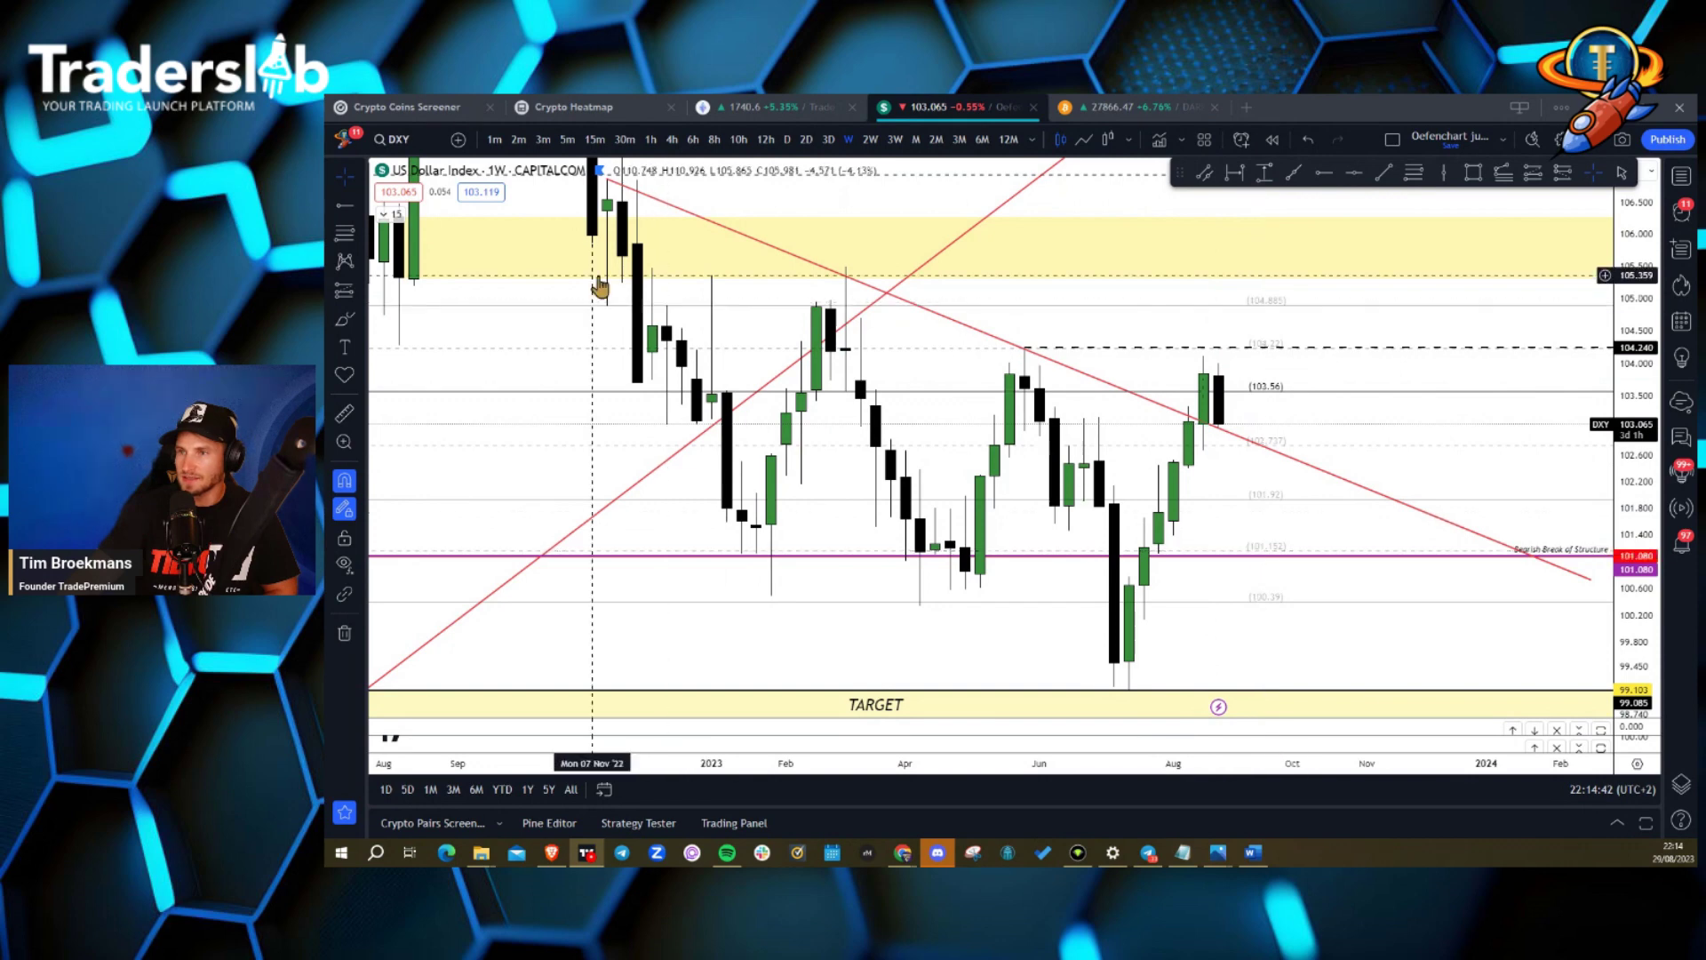
Turn on the Liquidity Hunter indicator to show zones near 102.5 and 99.3–99.45.
left_click(388, 214)
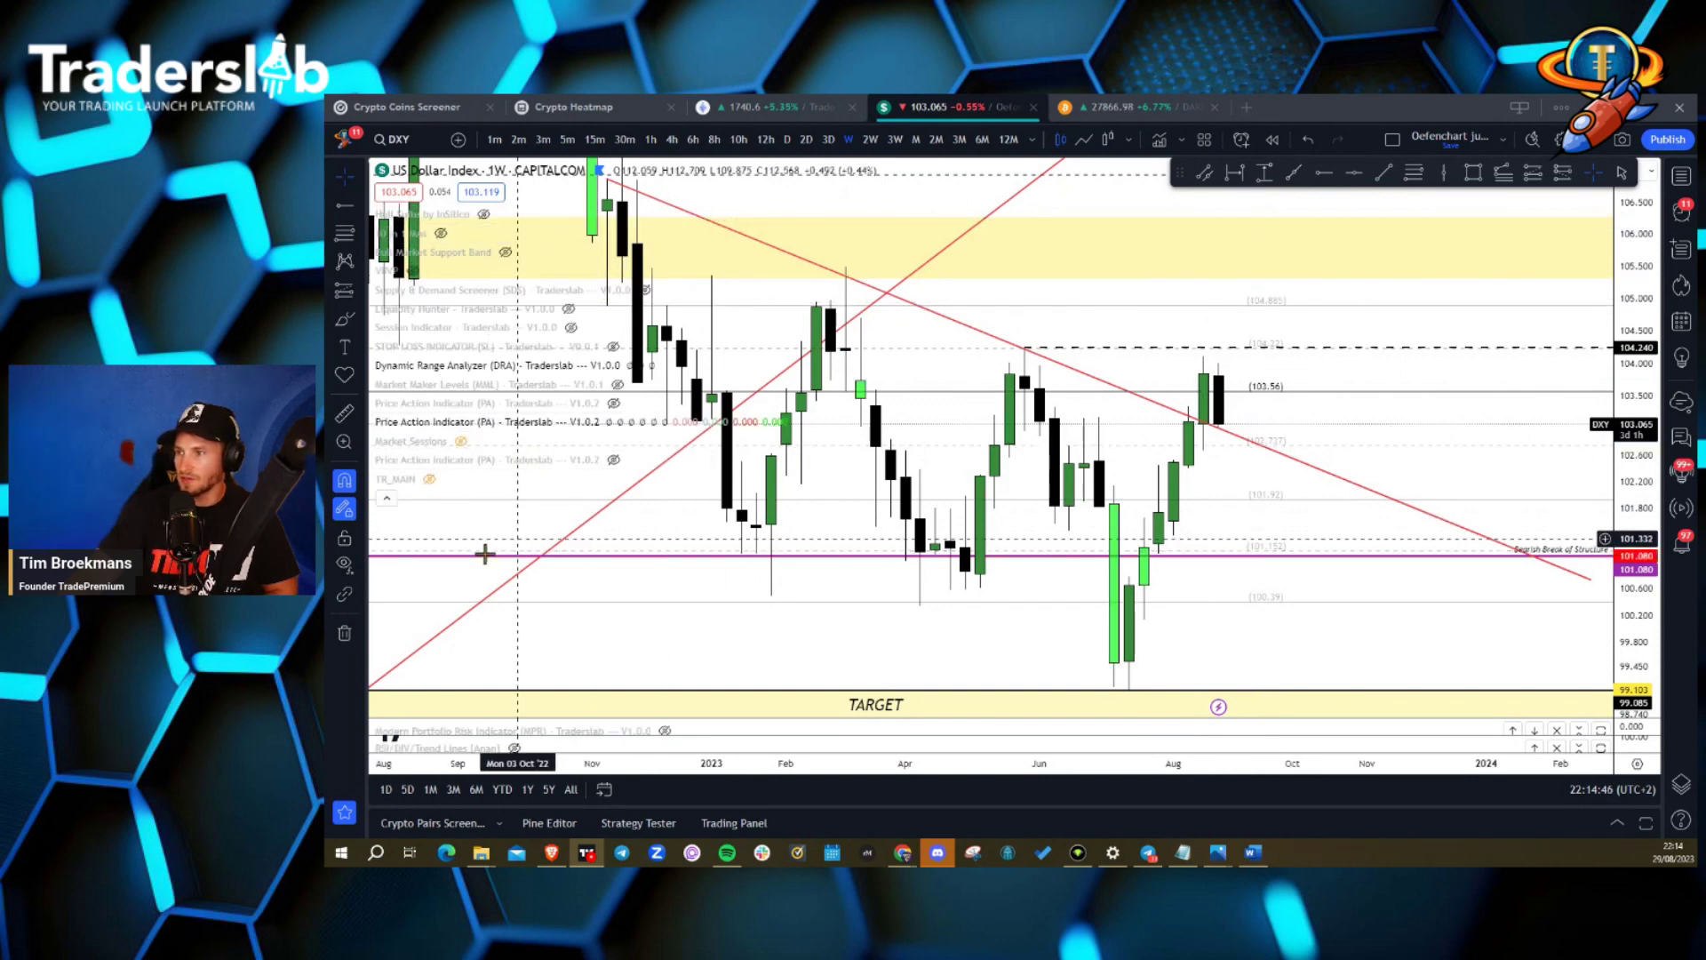
left_click(386, 498)
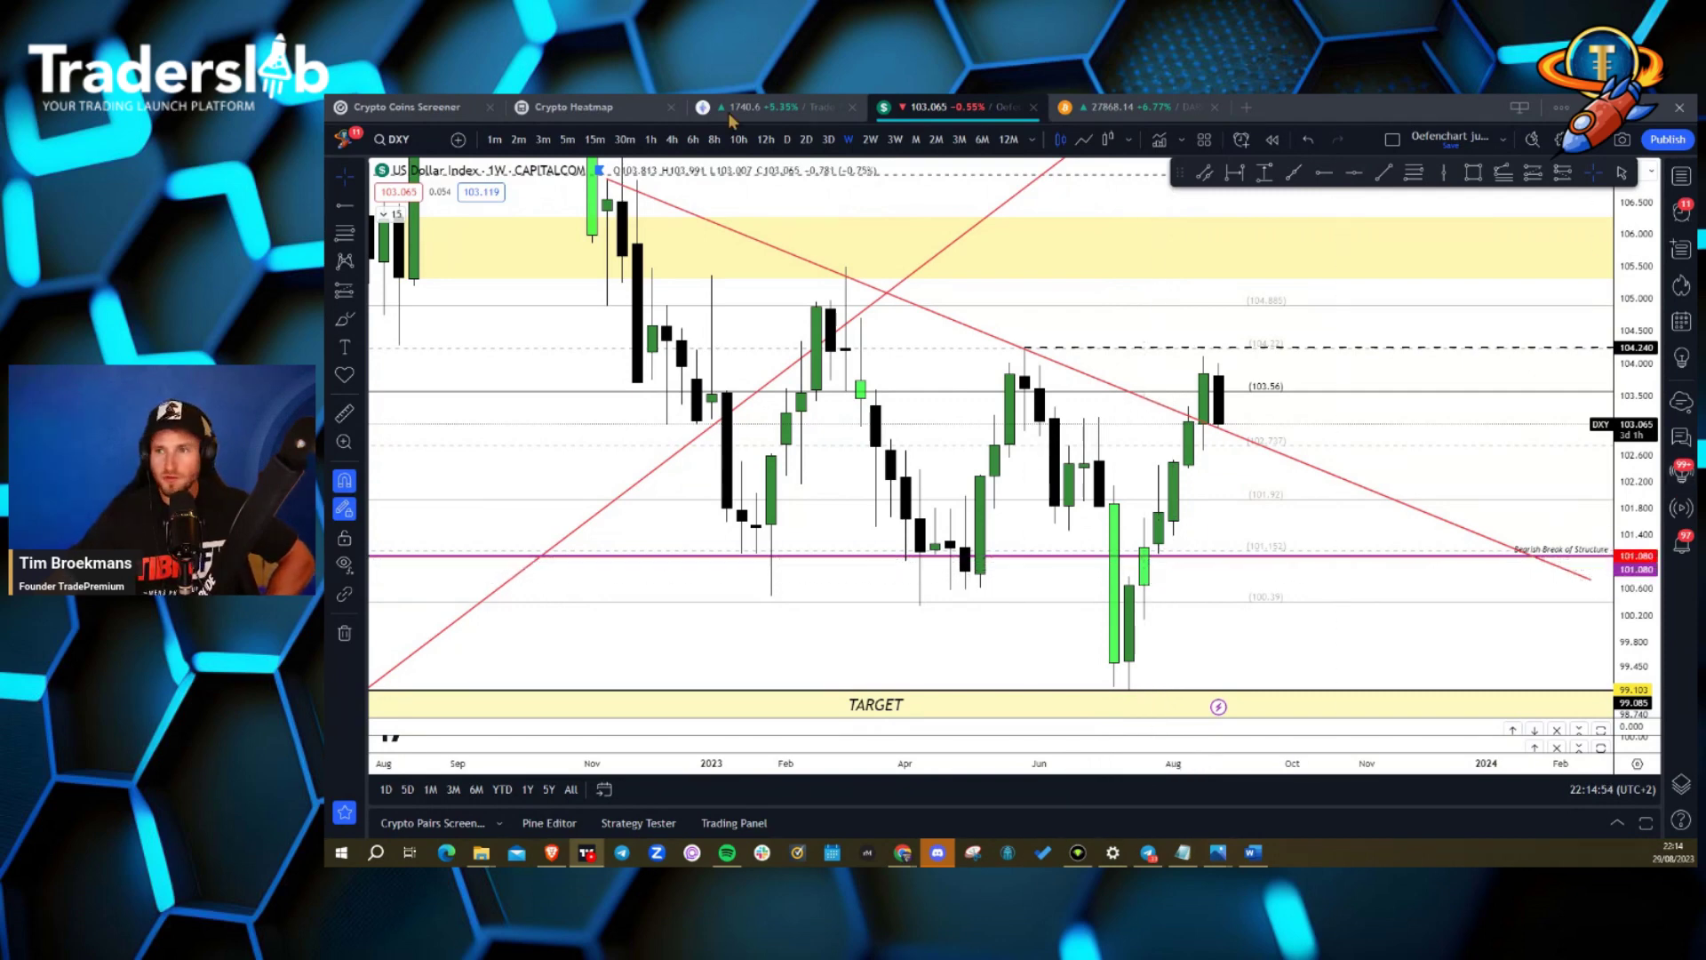
left_click(391, 214)
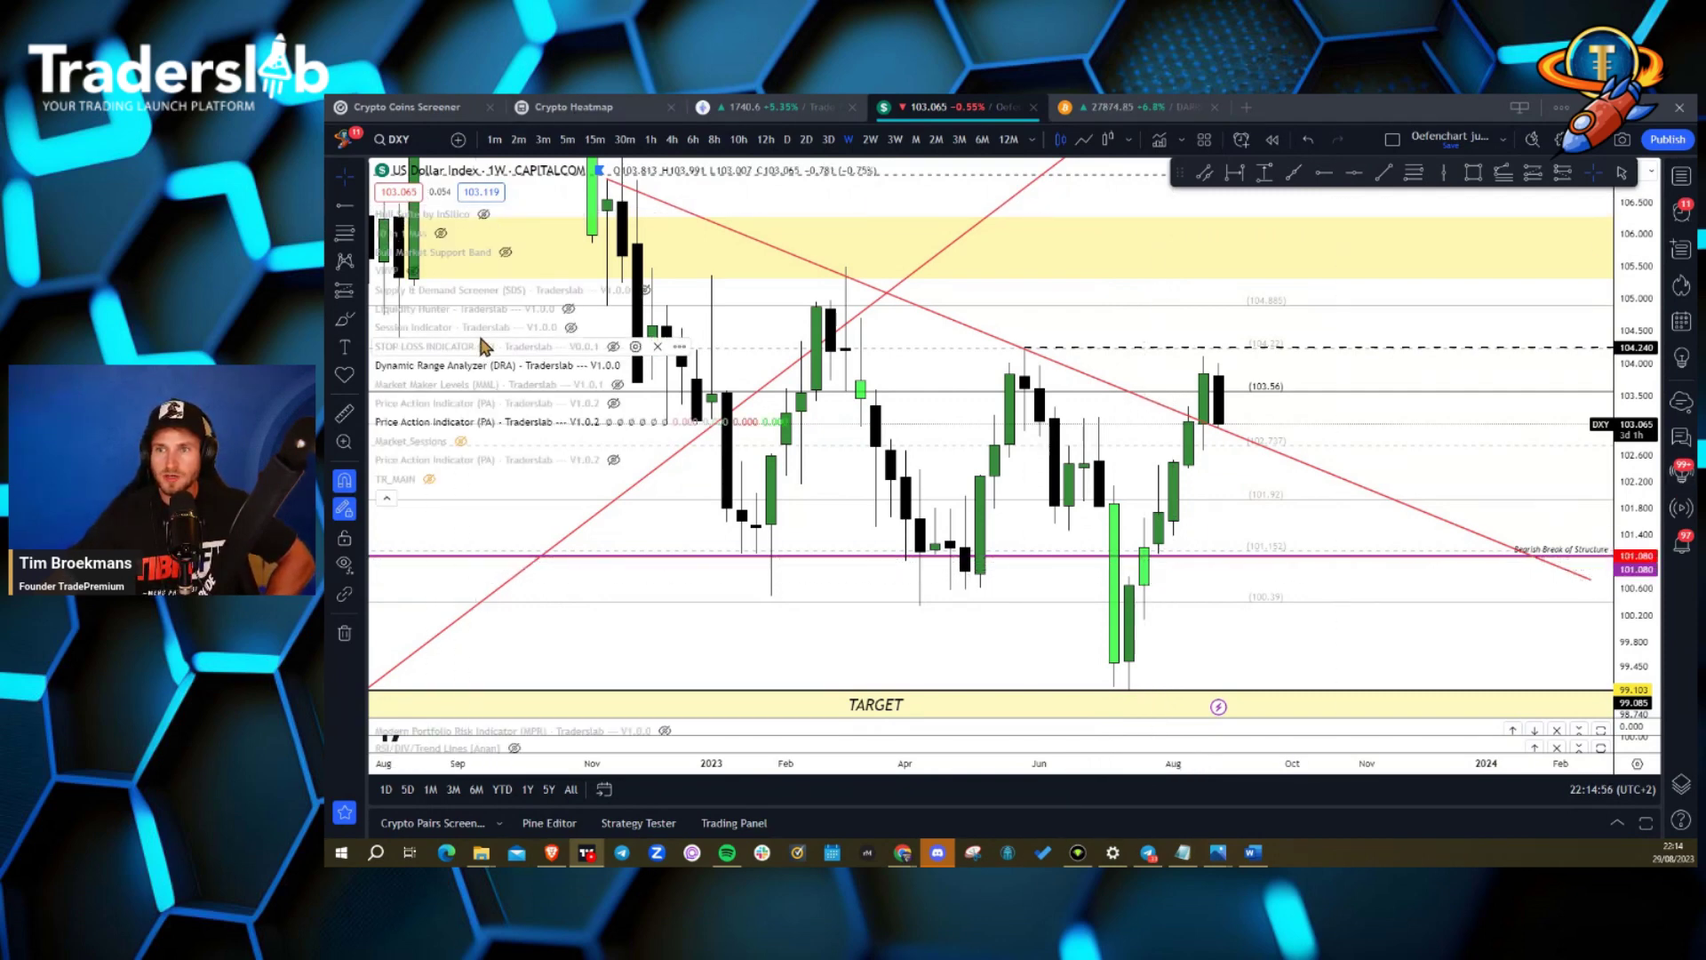
left_click(569, 308)
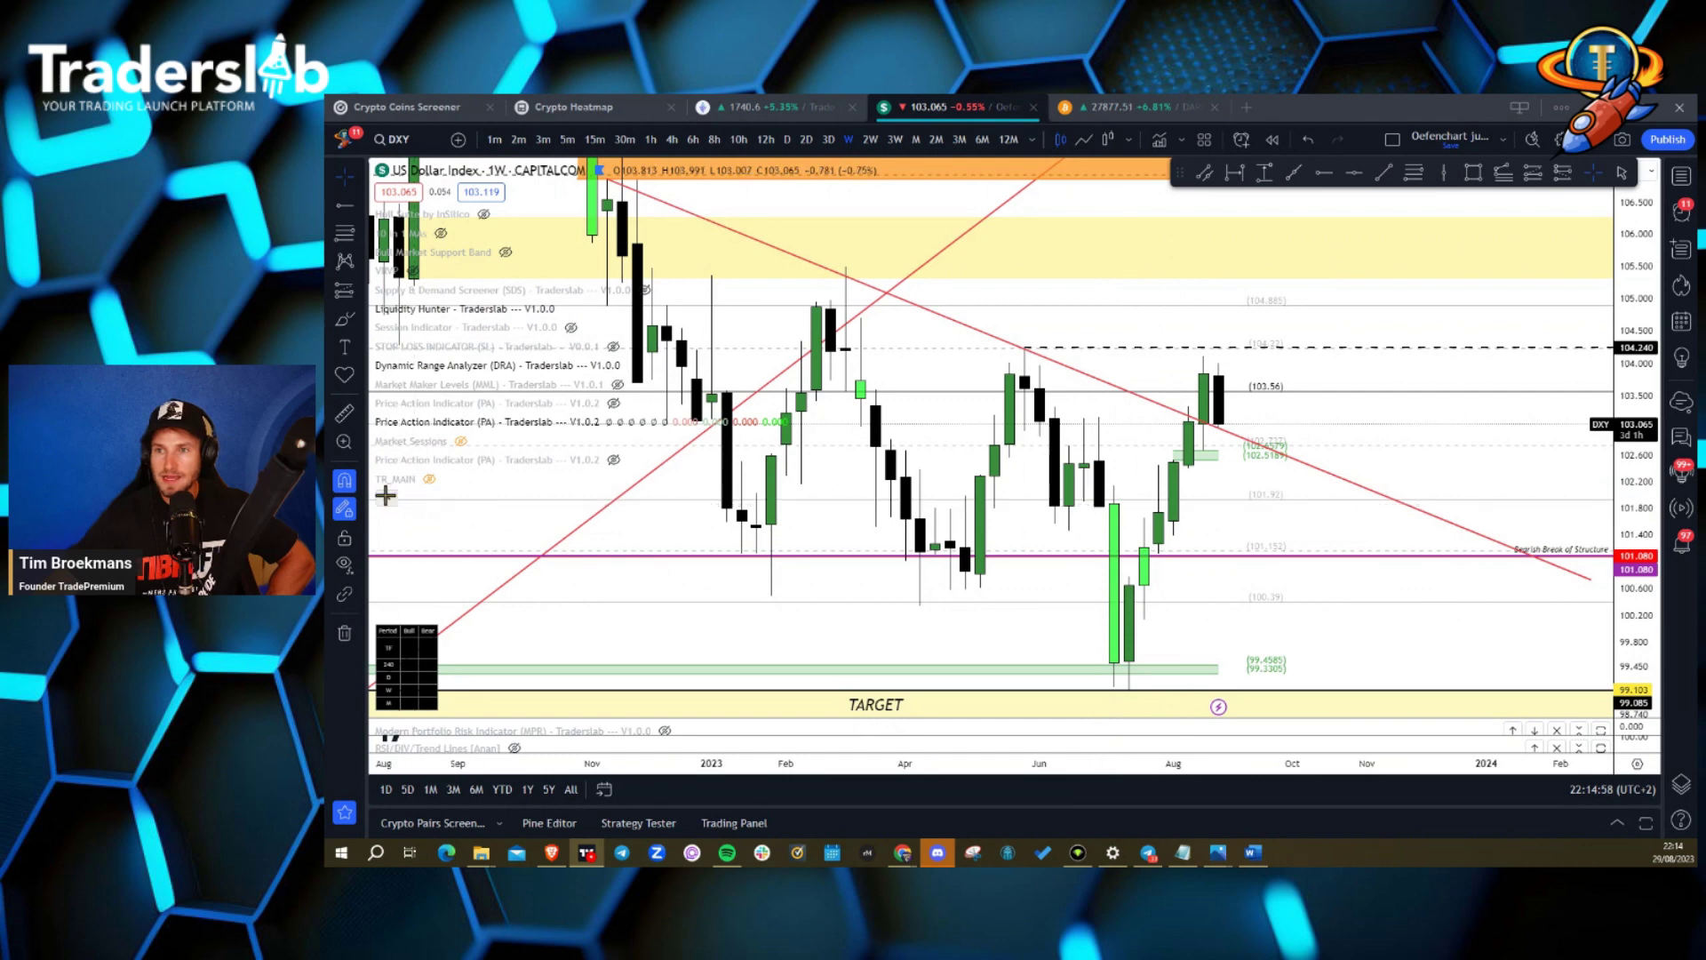
left_click(387, 497)
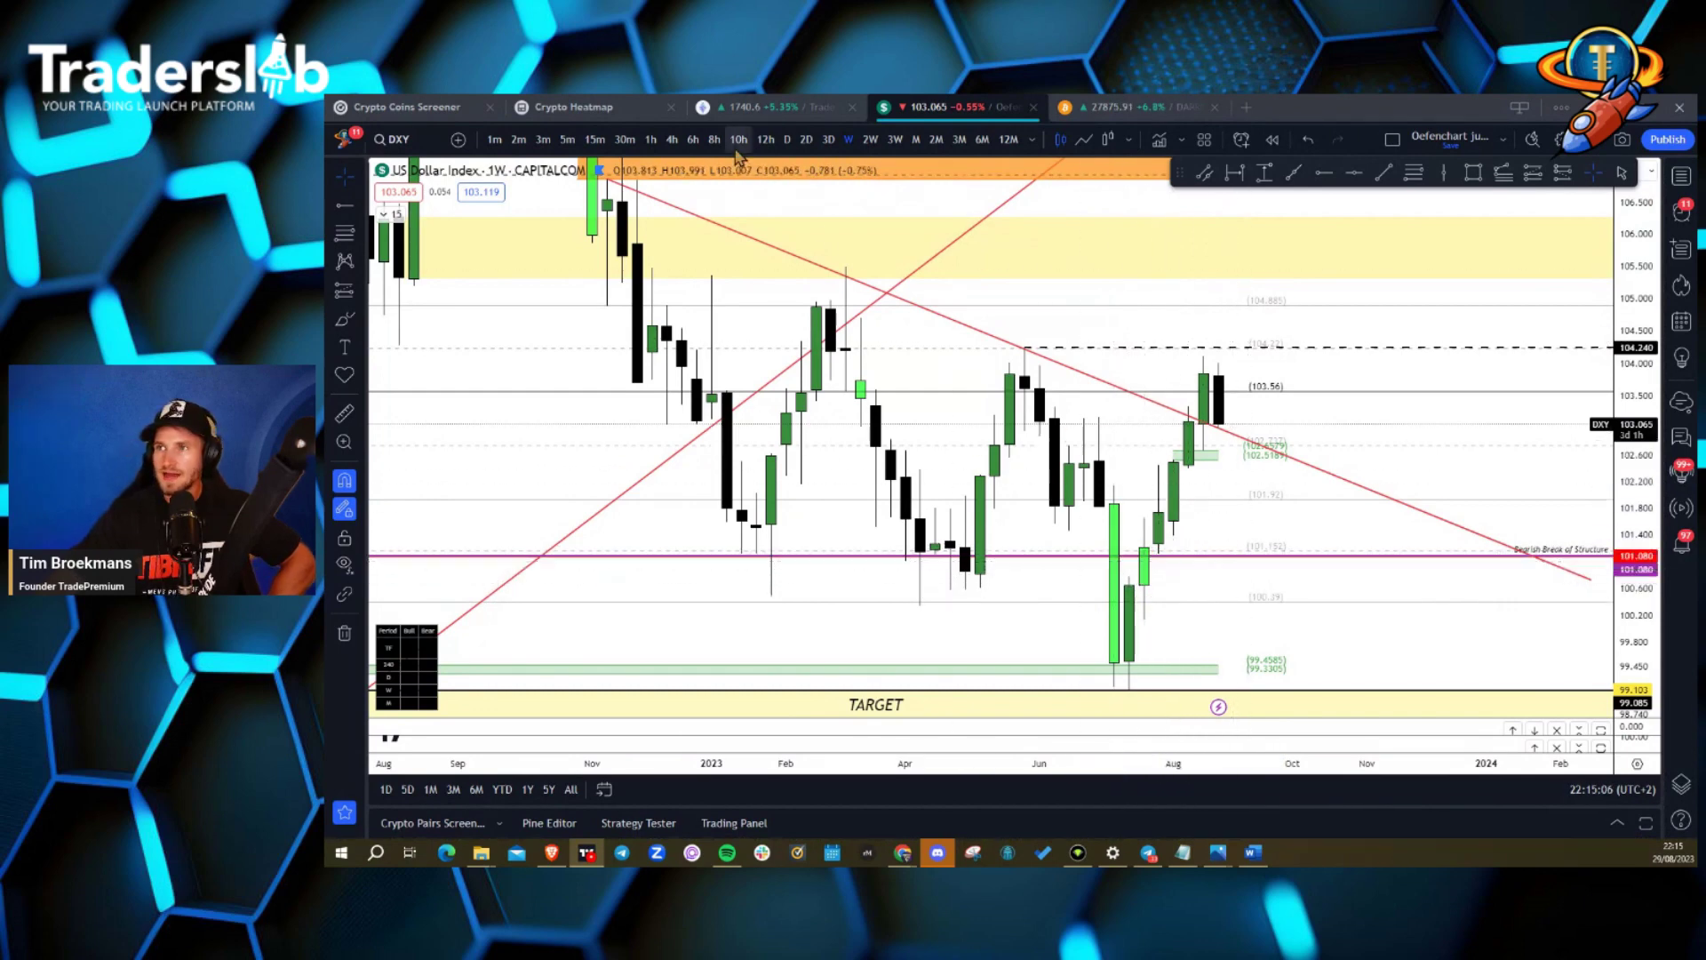
Switch DXY to monthly candles and compress the price scale to show more history.
left_click(916, 139)
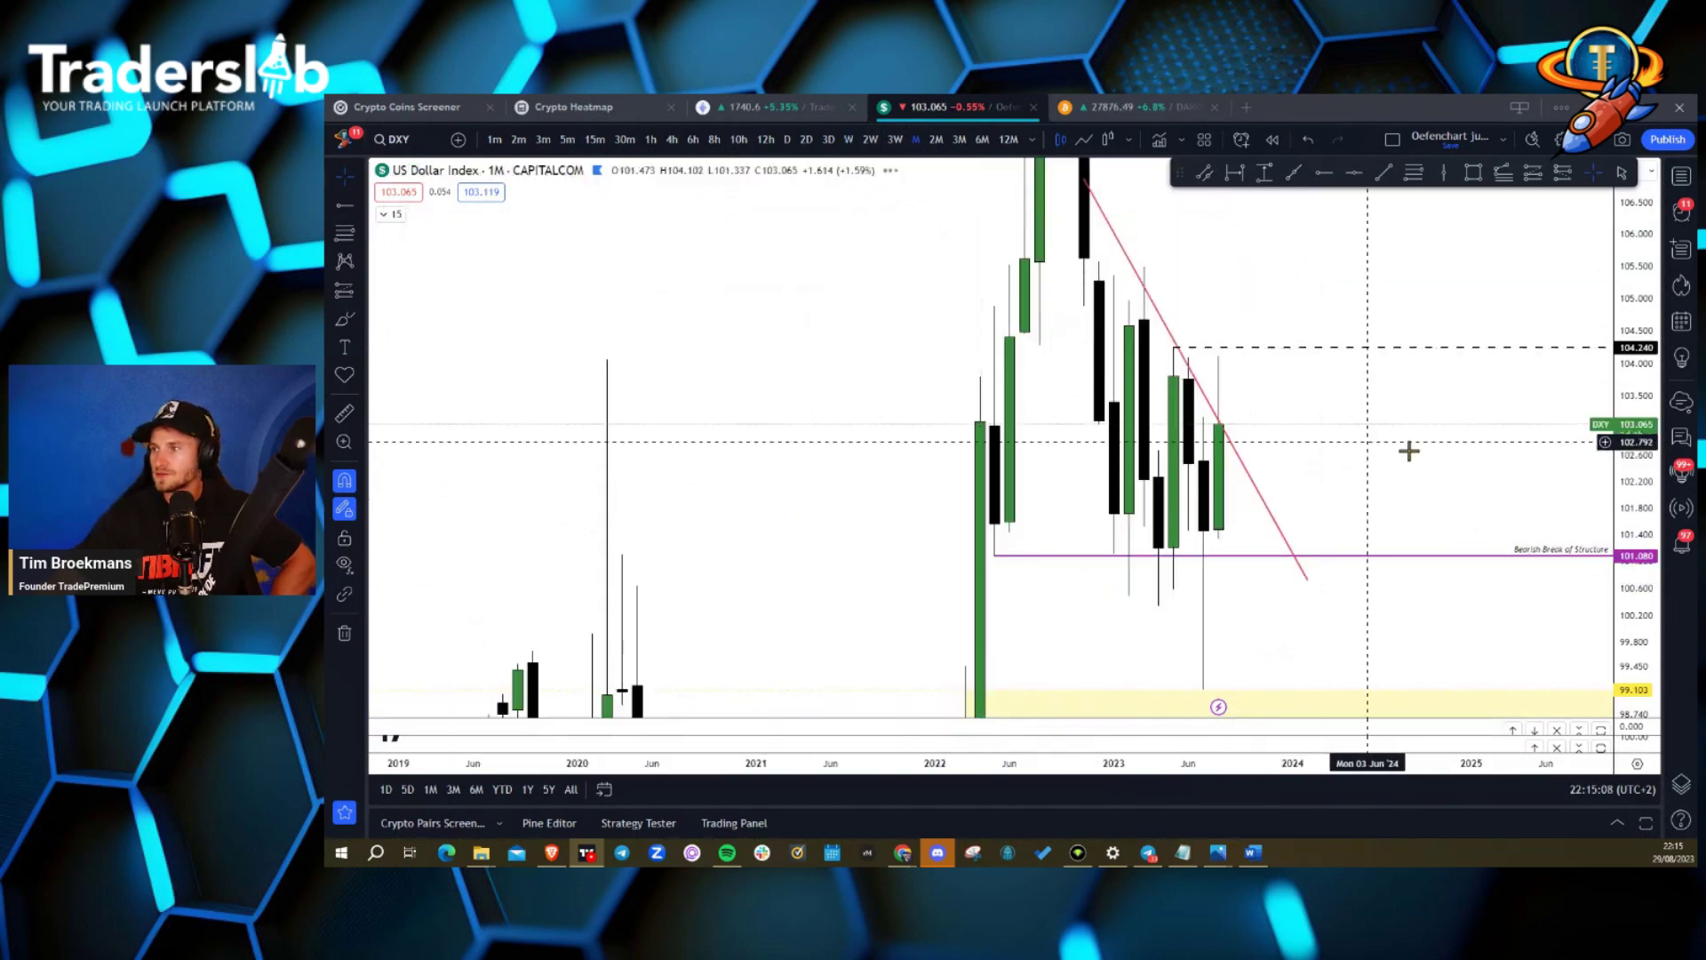
left_click_drag(1631, 313, 1632, 364)
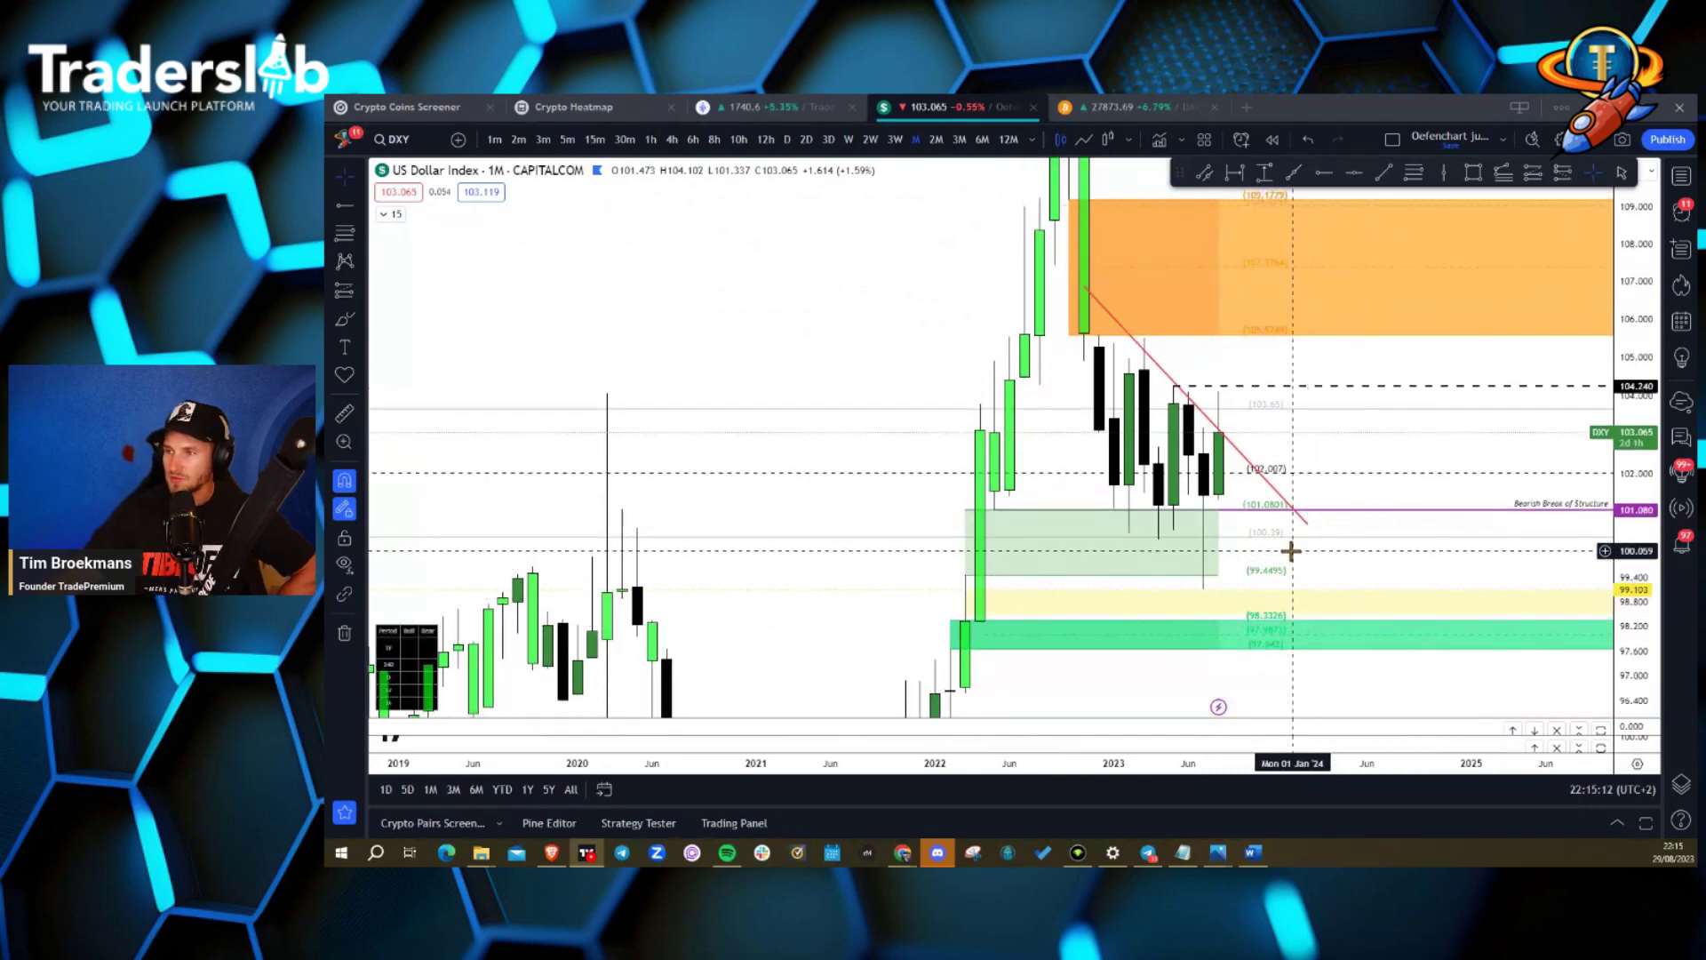
left_click_drag(1657, 281, 1655, 342)
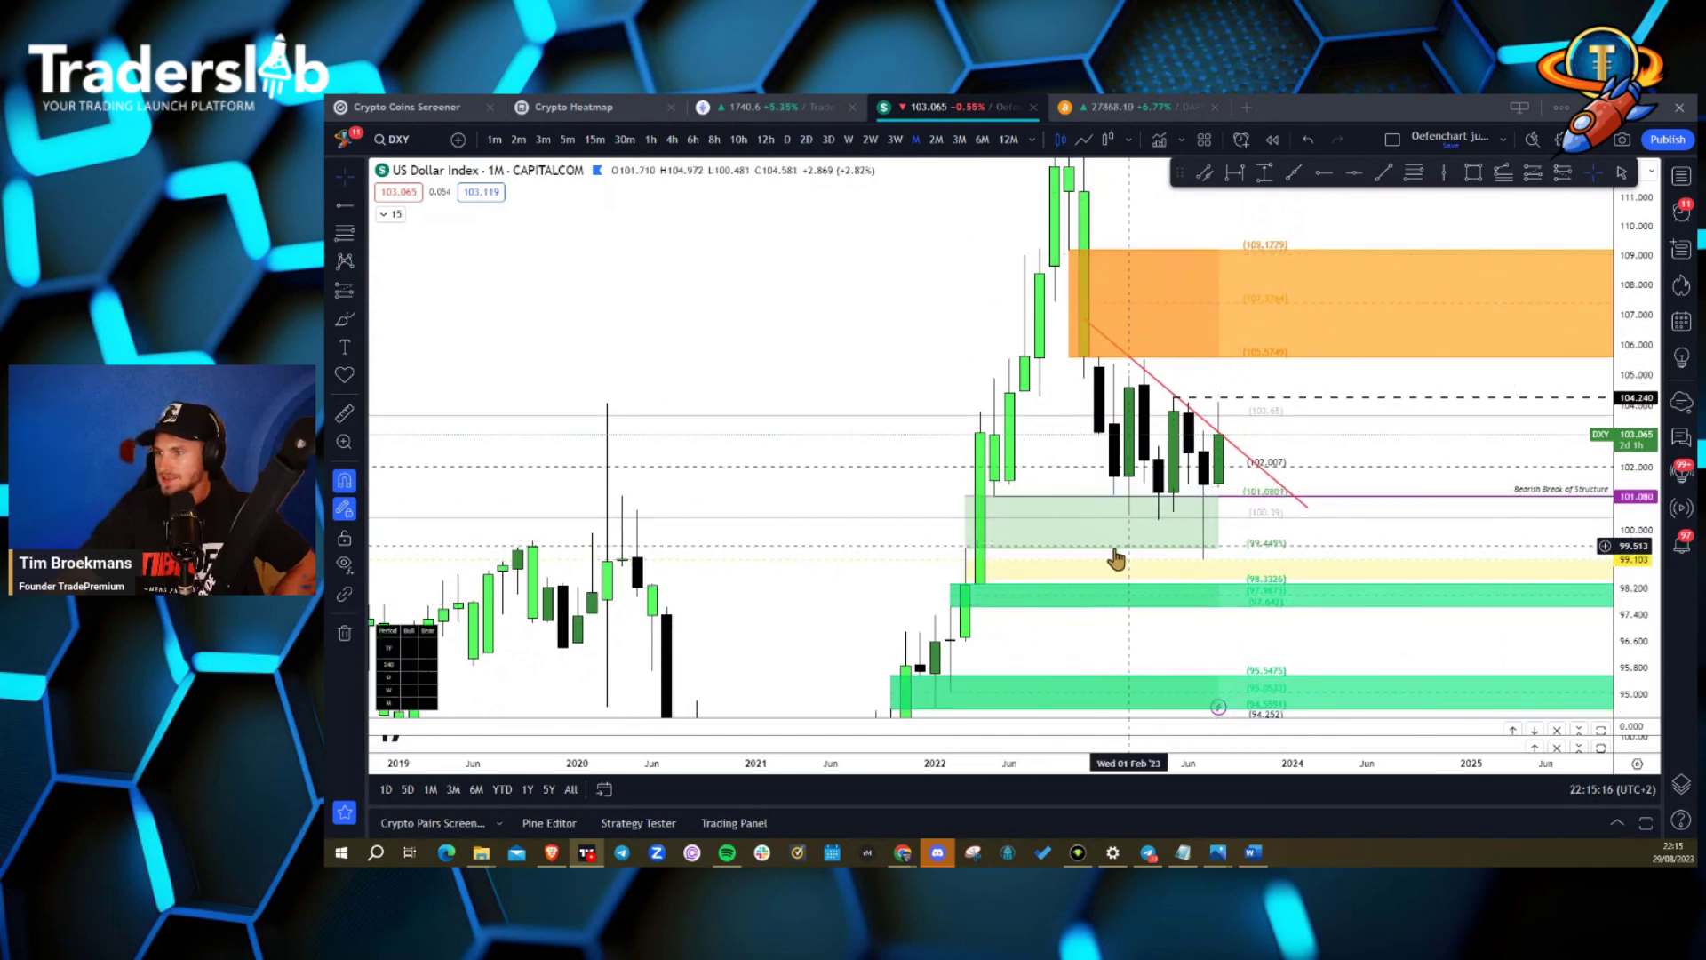
Re-anchor the purple Bearish Break of Structure line at 101.08 and hide the zone drawings.
left_click(1293, 498)
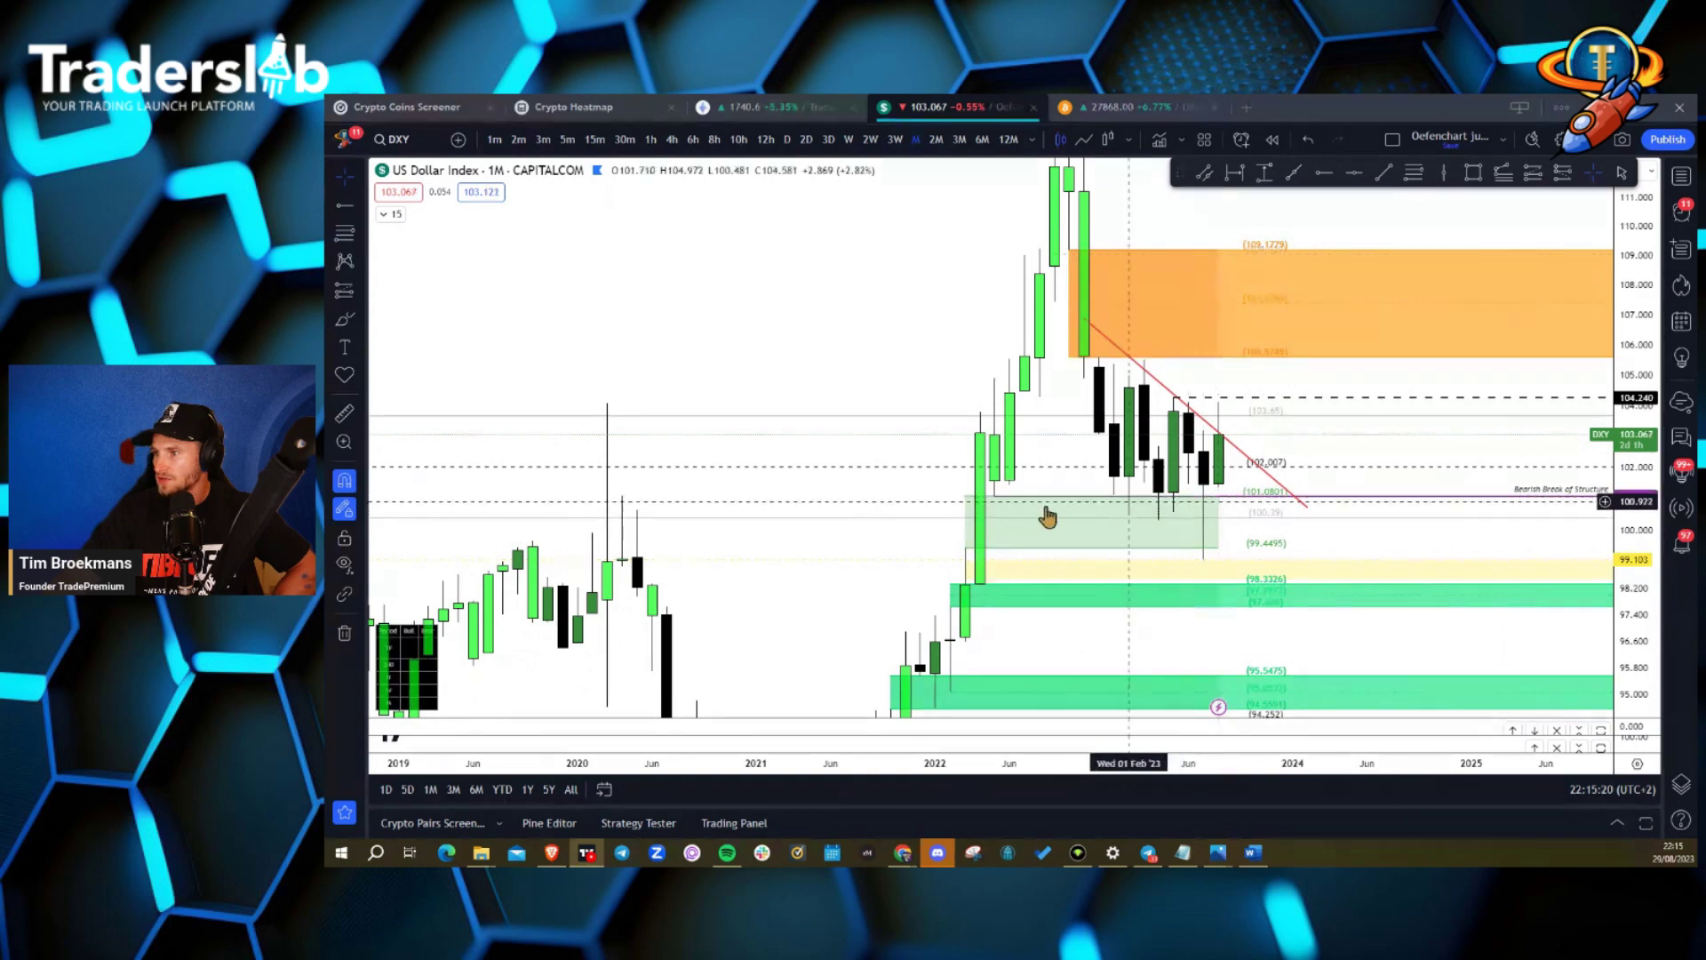
left_click_drag(996, 497, 994, 494)
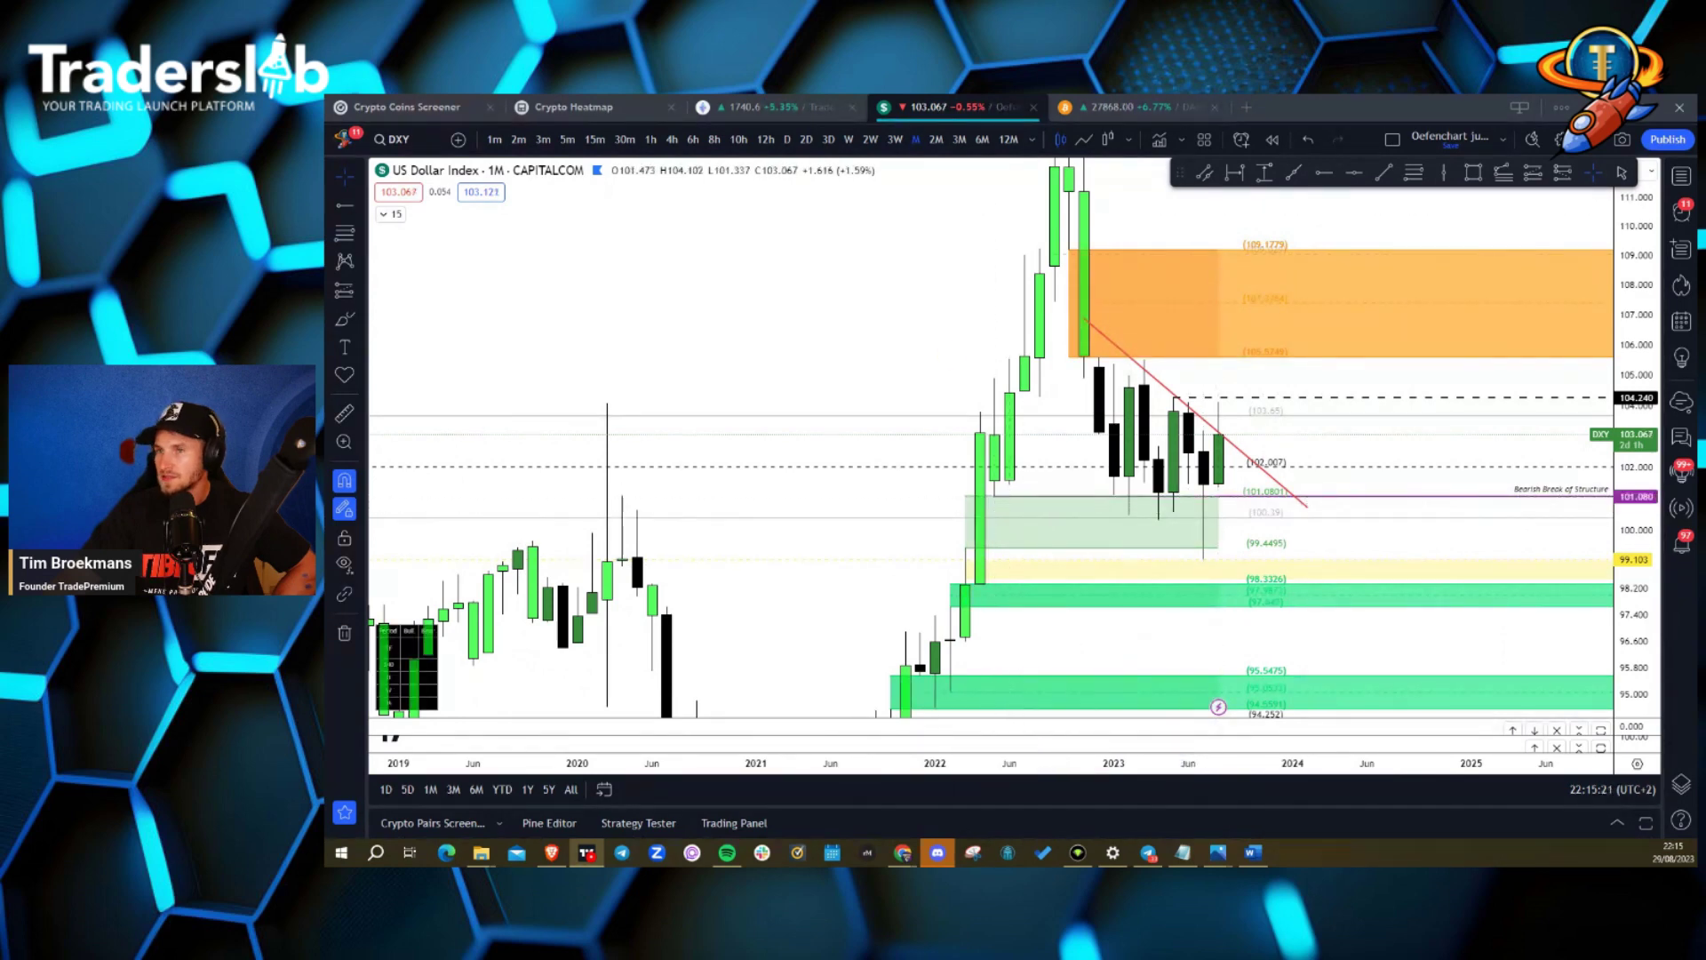
left_click(345, 564)
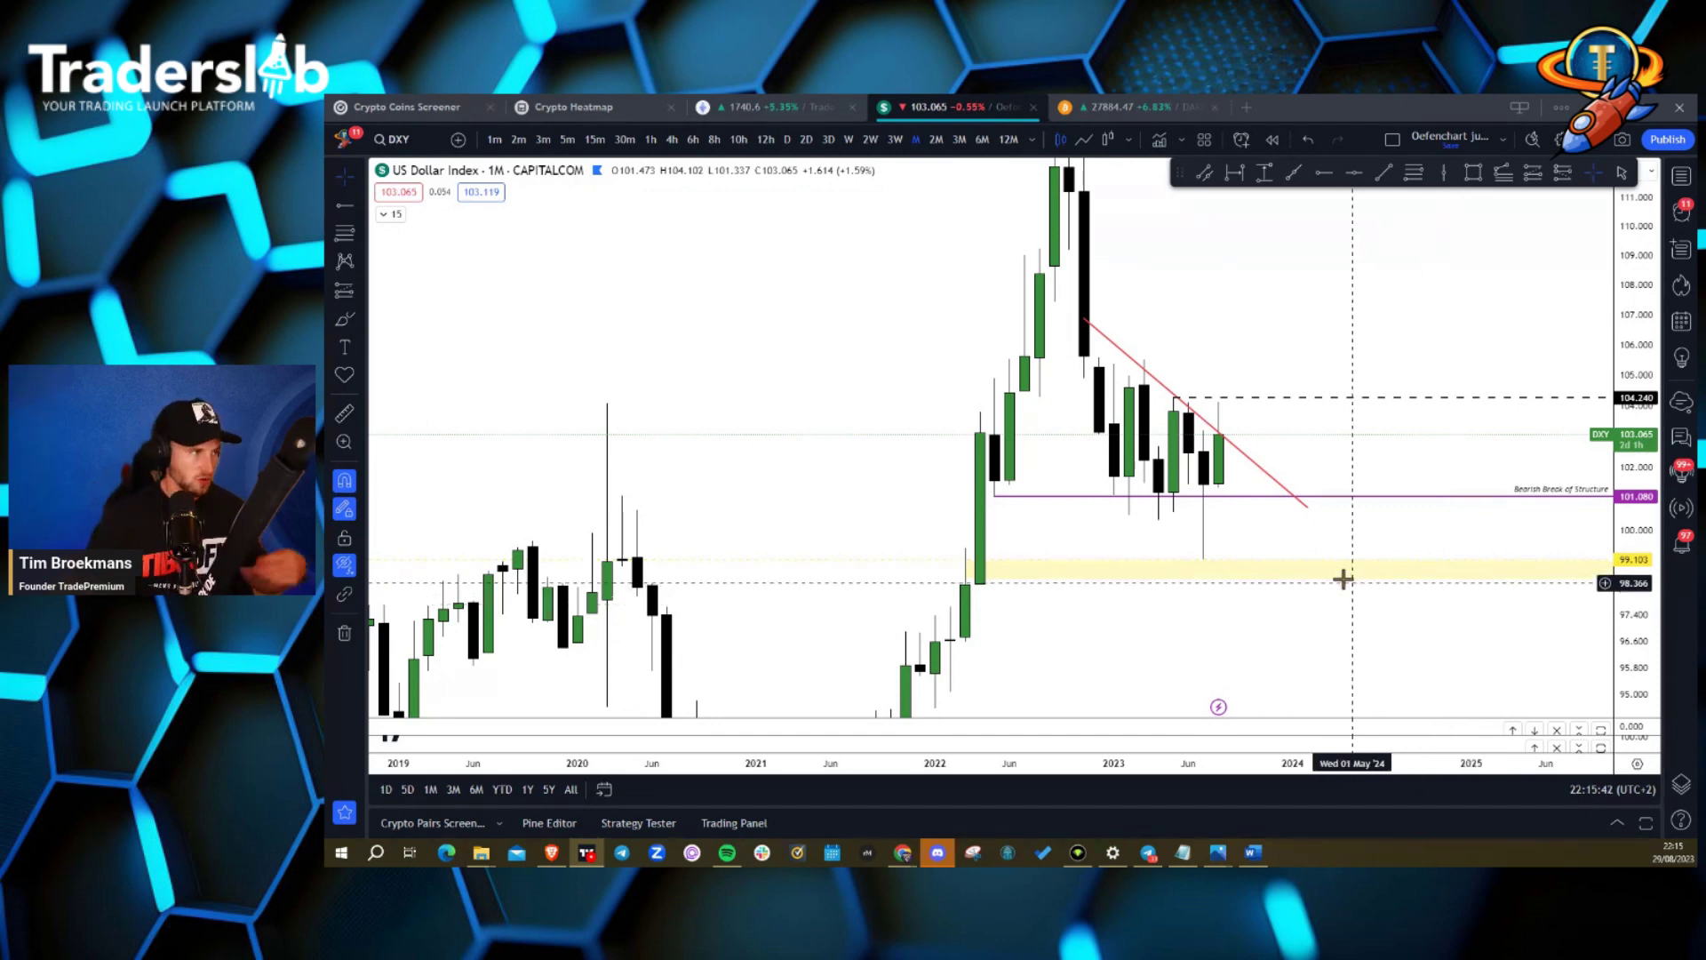
left_click(1304, 560)
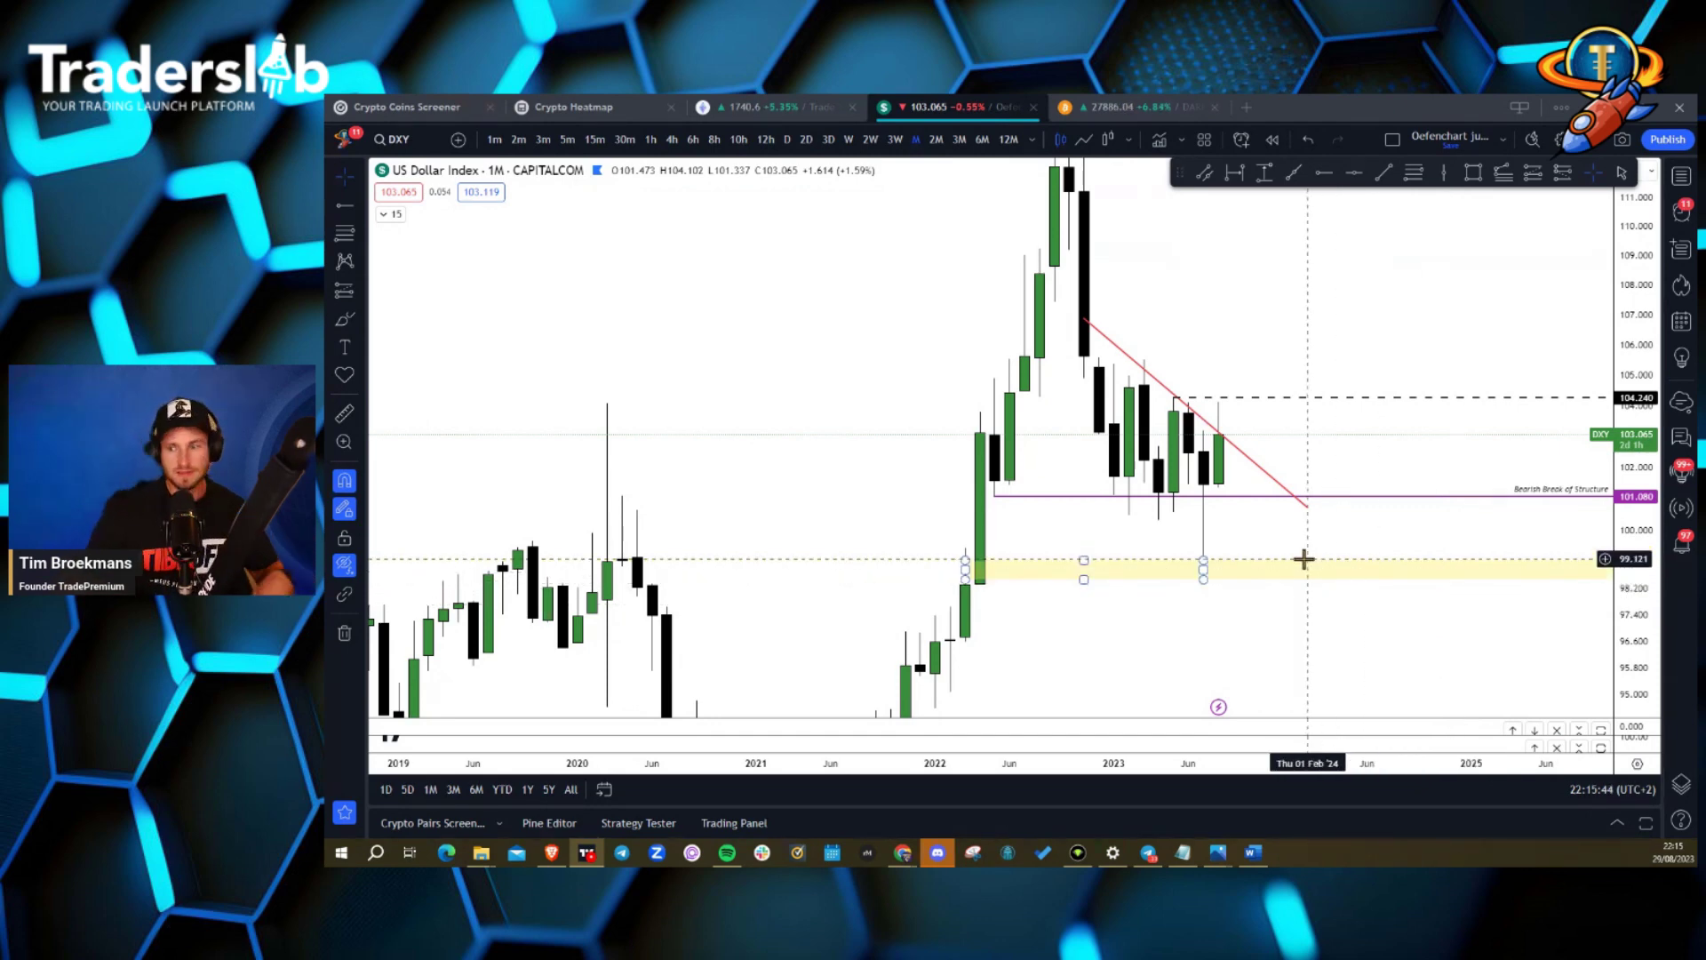
left_click(1216, 661)
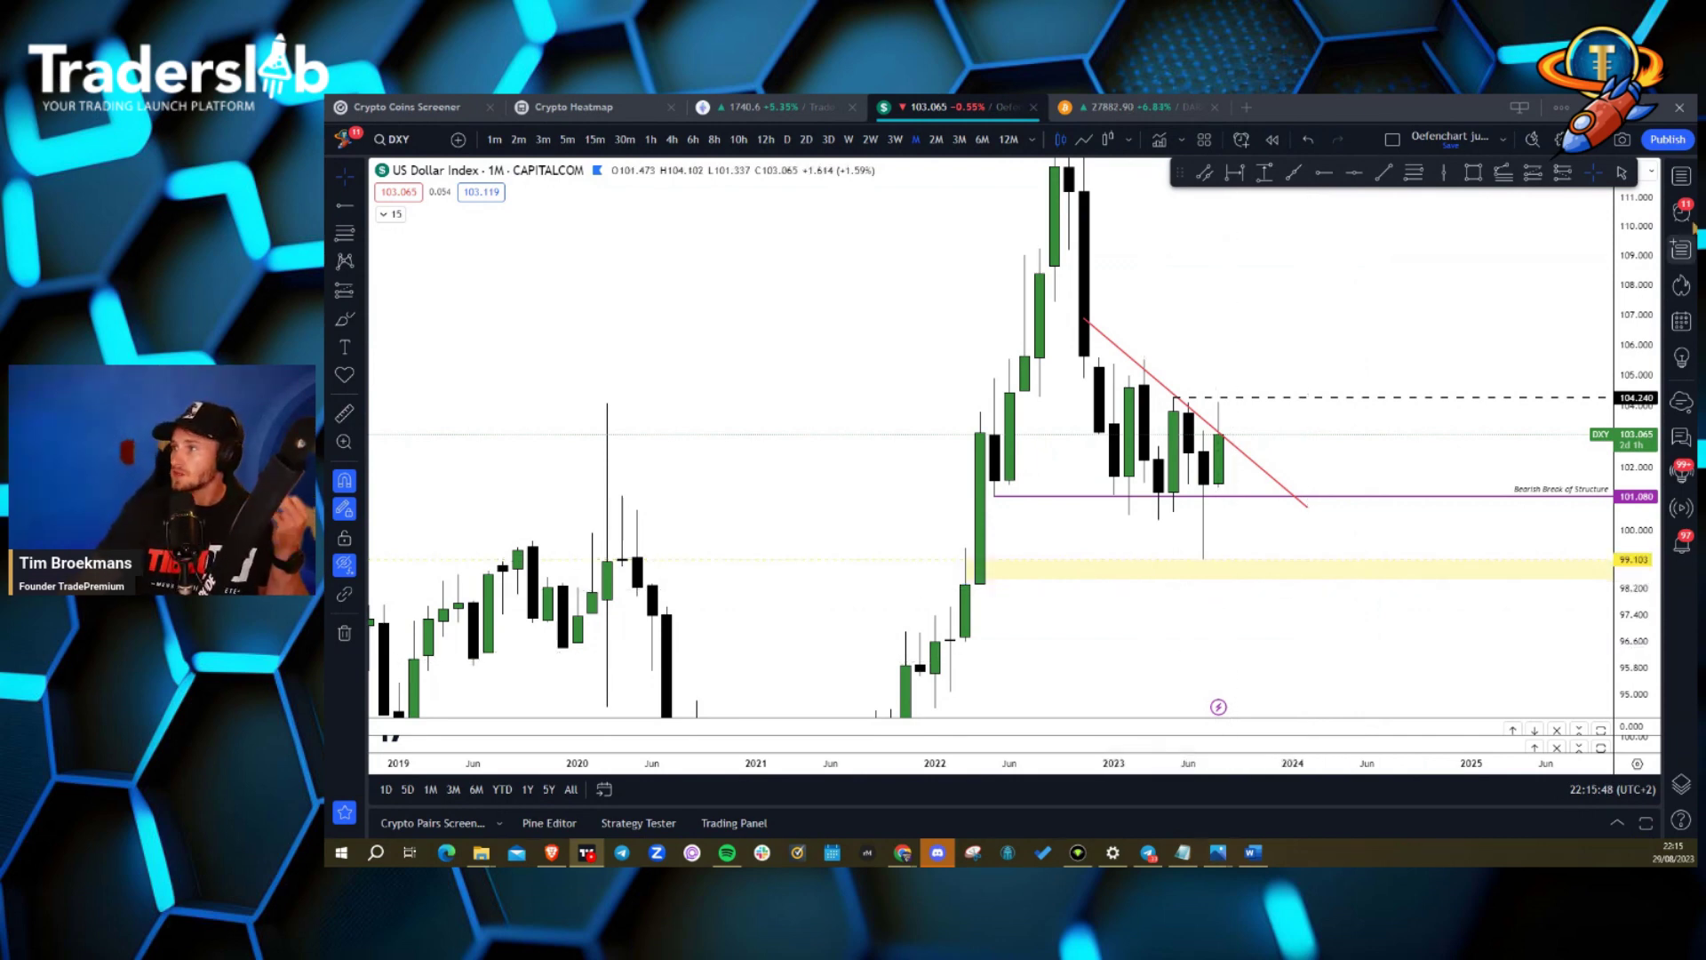
Load the community requests watchlist and switch the chart to AKTUSDT.
left_click(1683, 179)
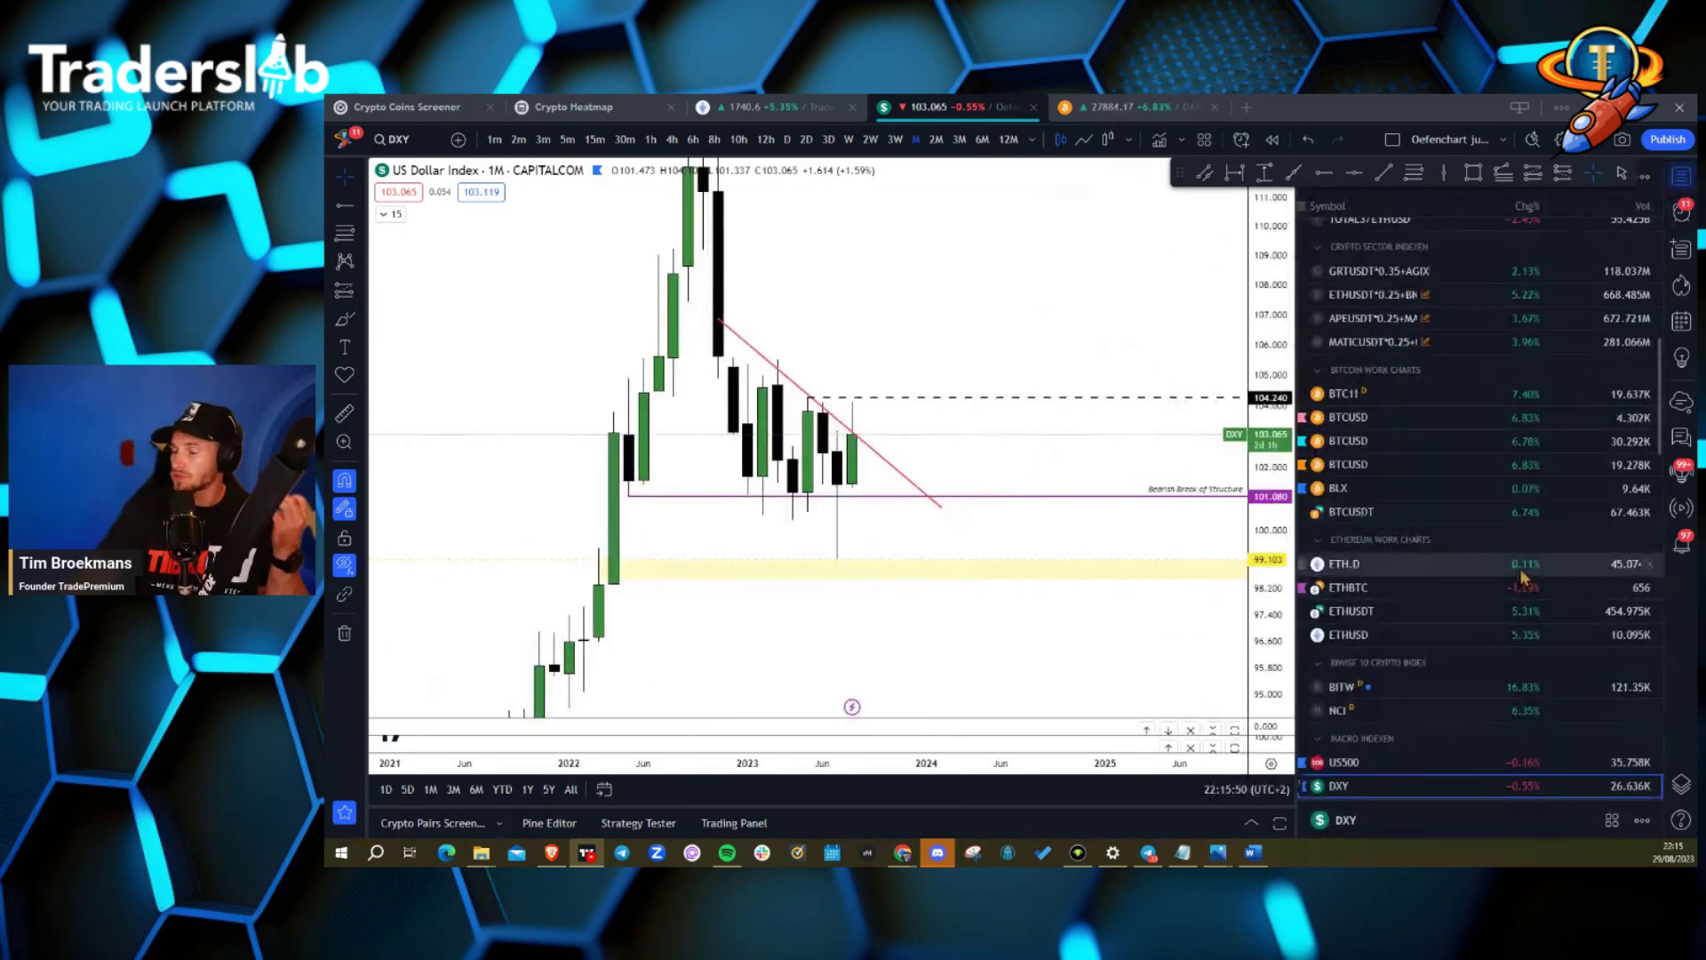
scroll(1522, 575, "down", 1)
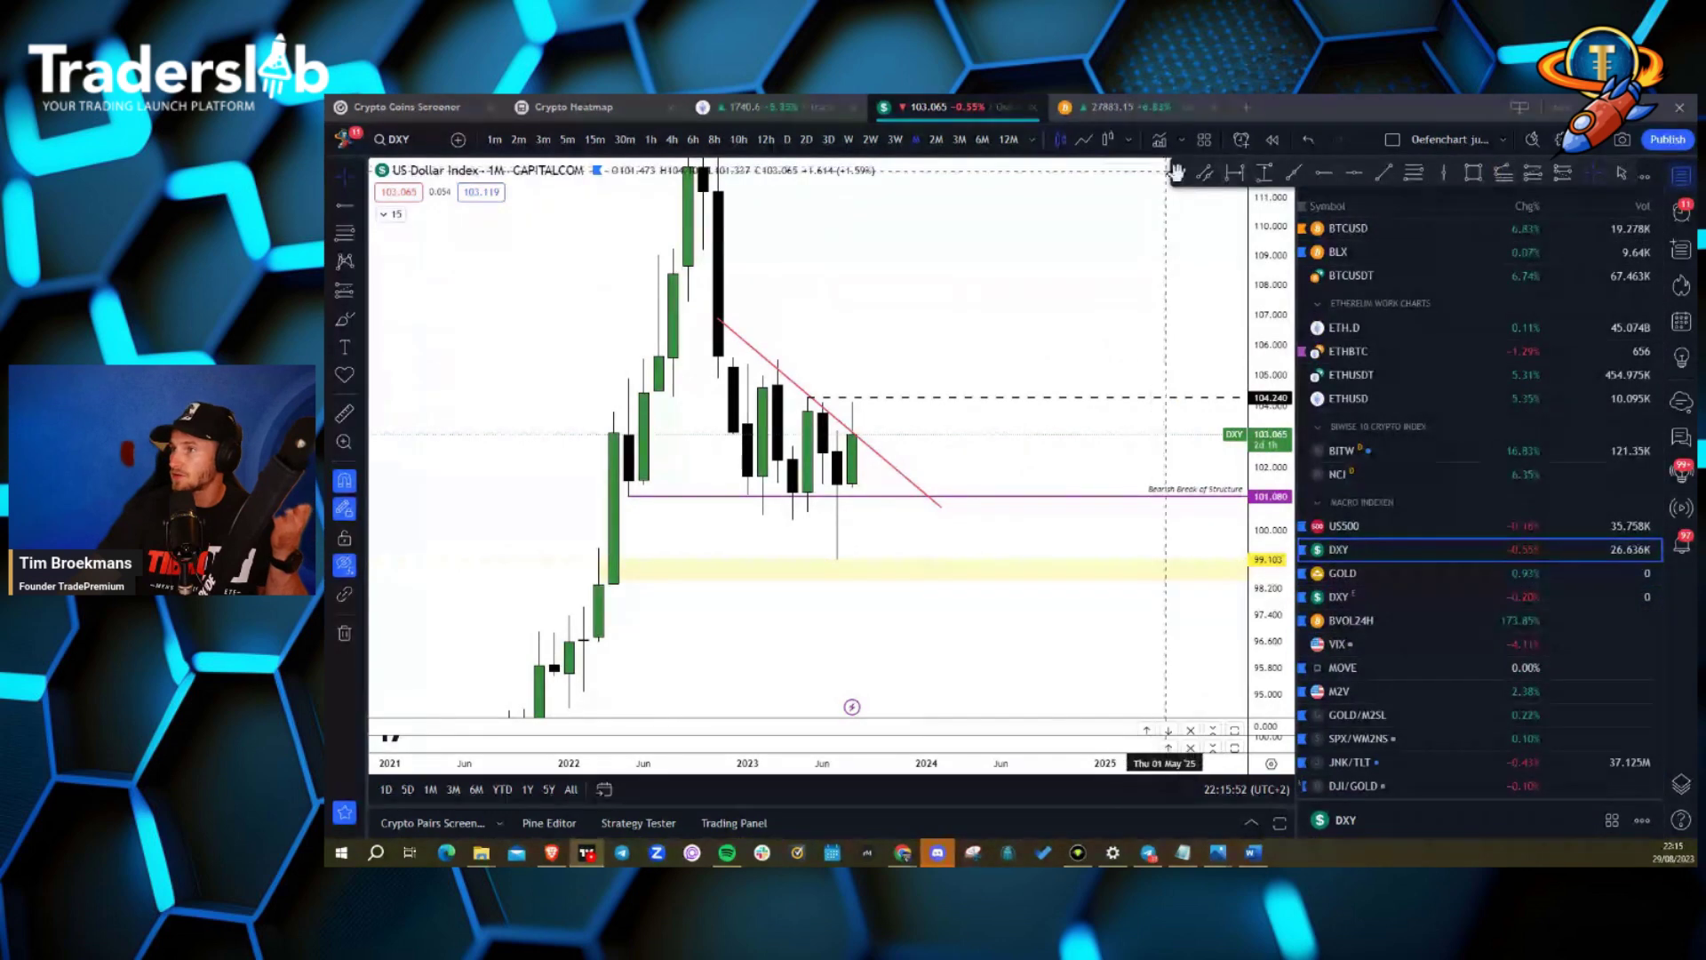
left_click_drag(1177, 172, 1168, 140)
left_click(1393, 180)
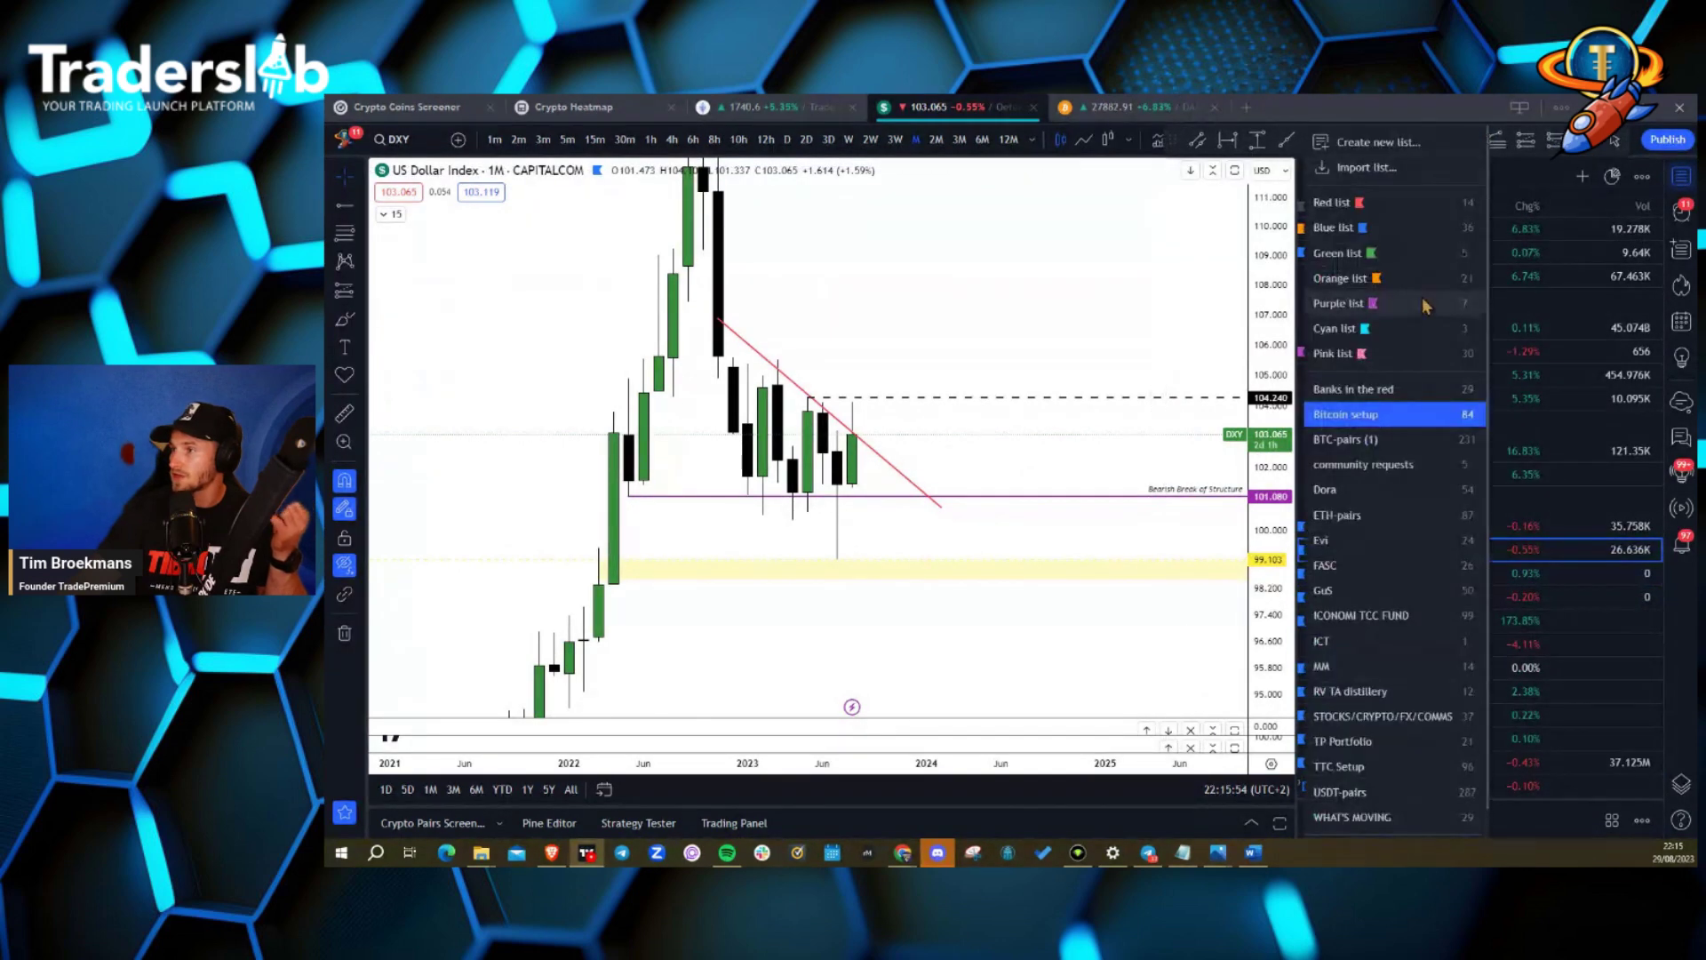
left_click(1370, 466)
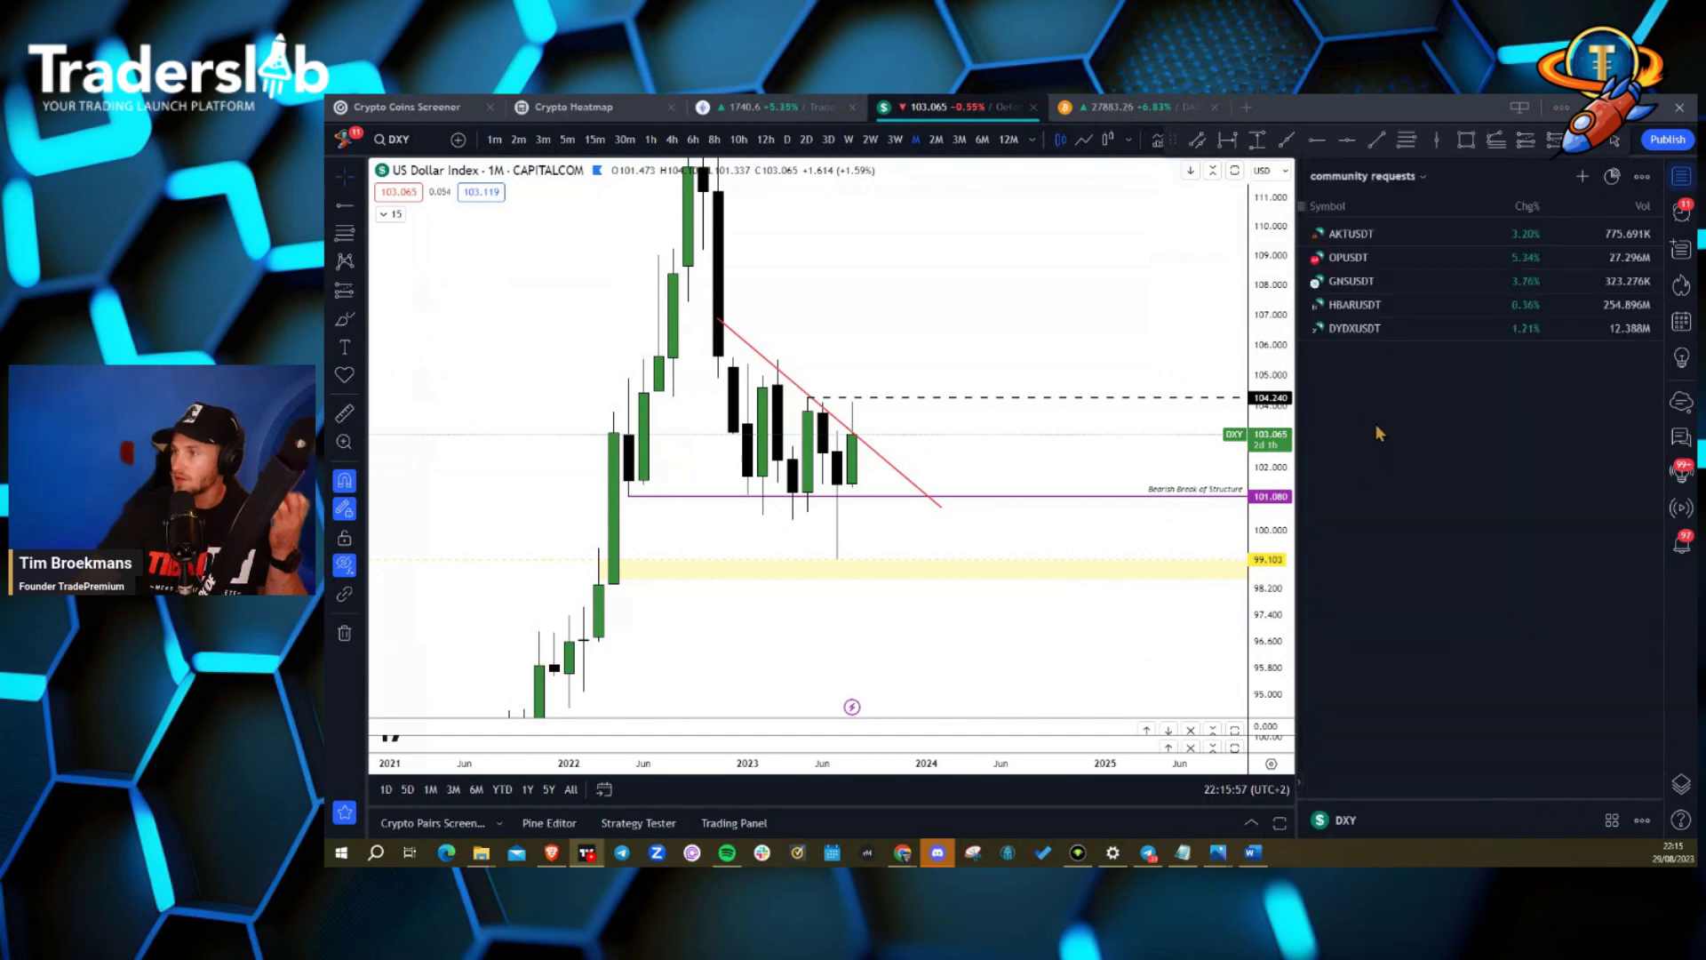
left_click(1376, 234)
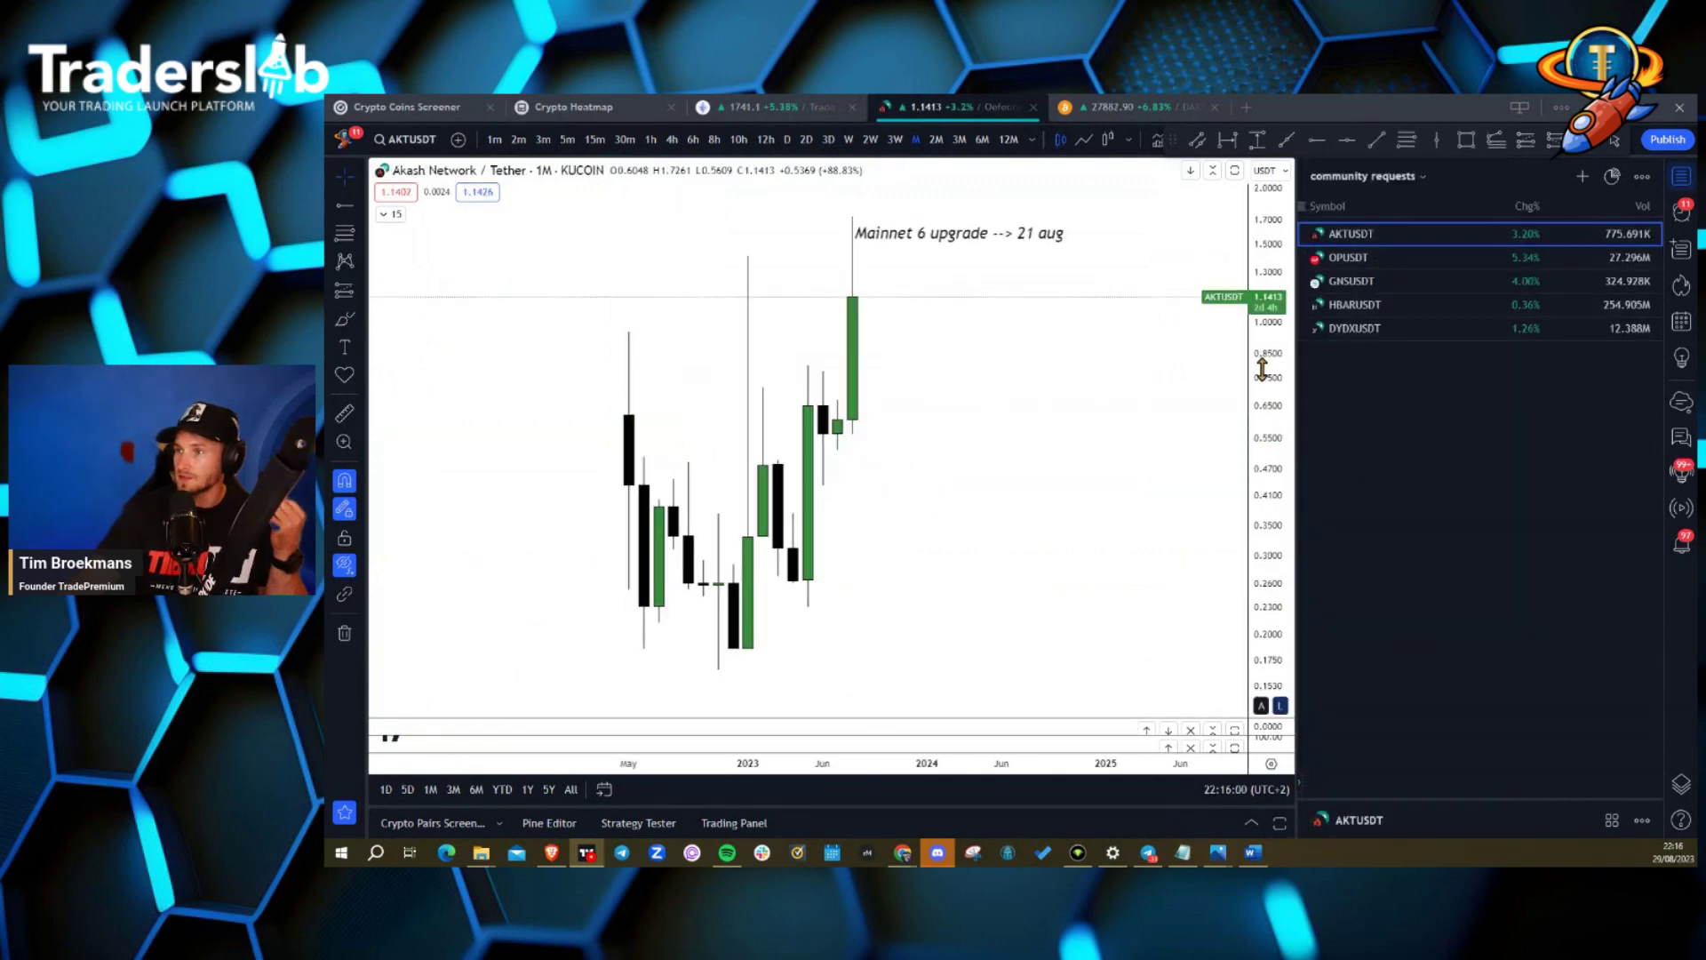
Hide the watchlist, compress the price scale and spread the candles around the Mainnet 6 note.
left_click_drag(1253, 418, 1253, 458)
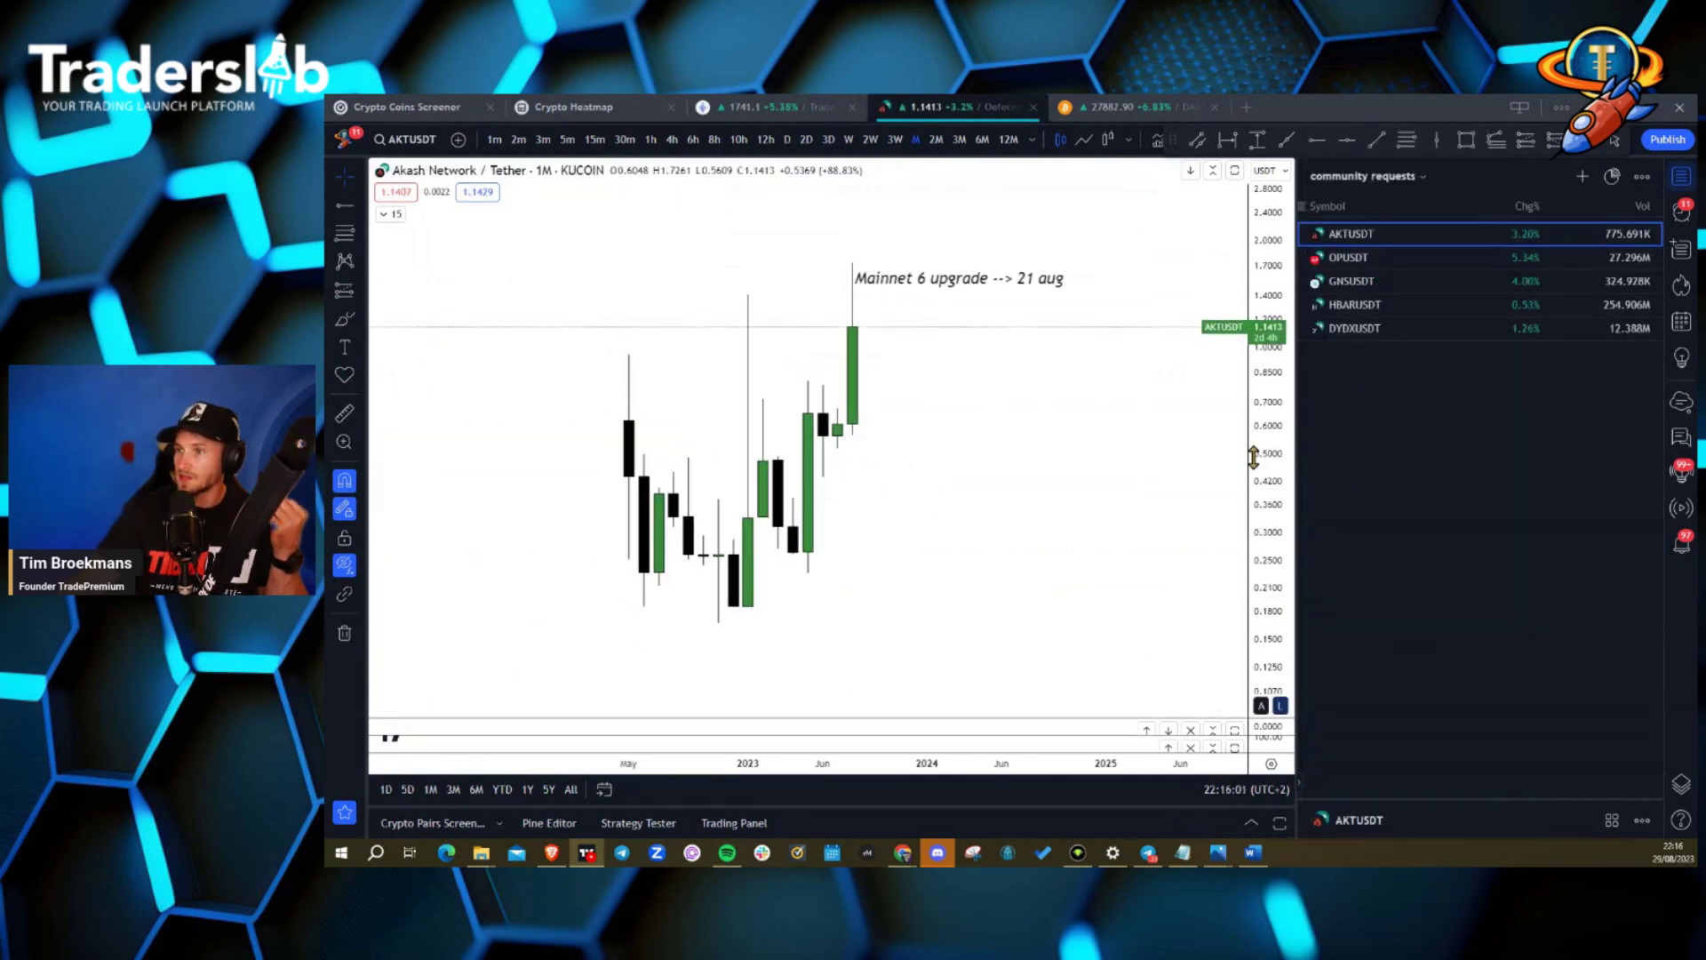
left_click(1681, 176)
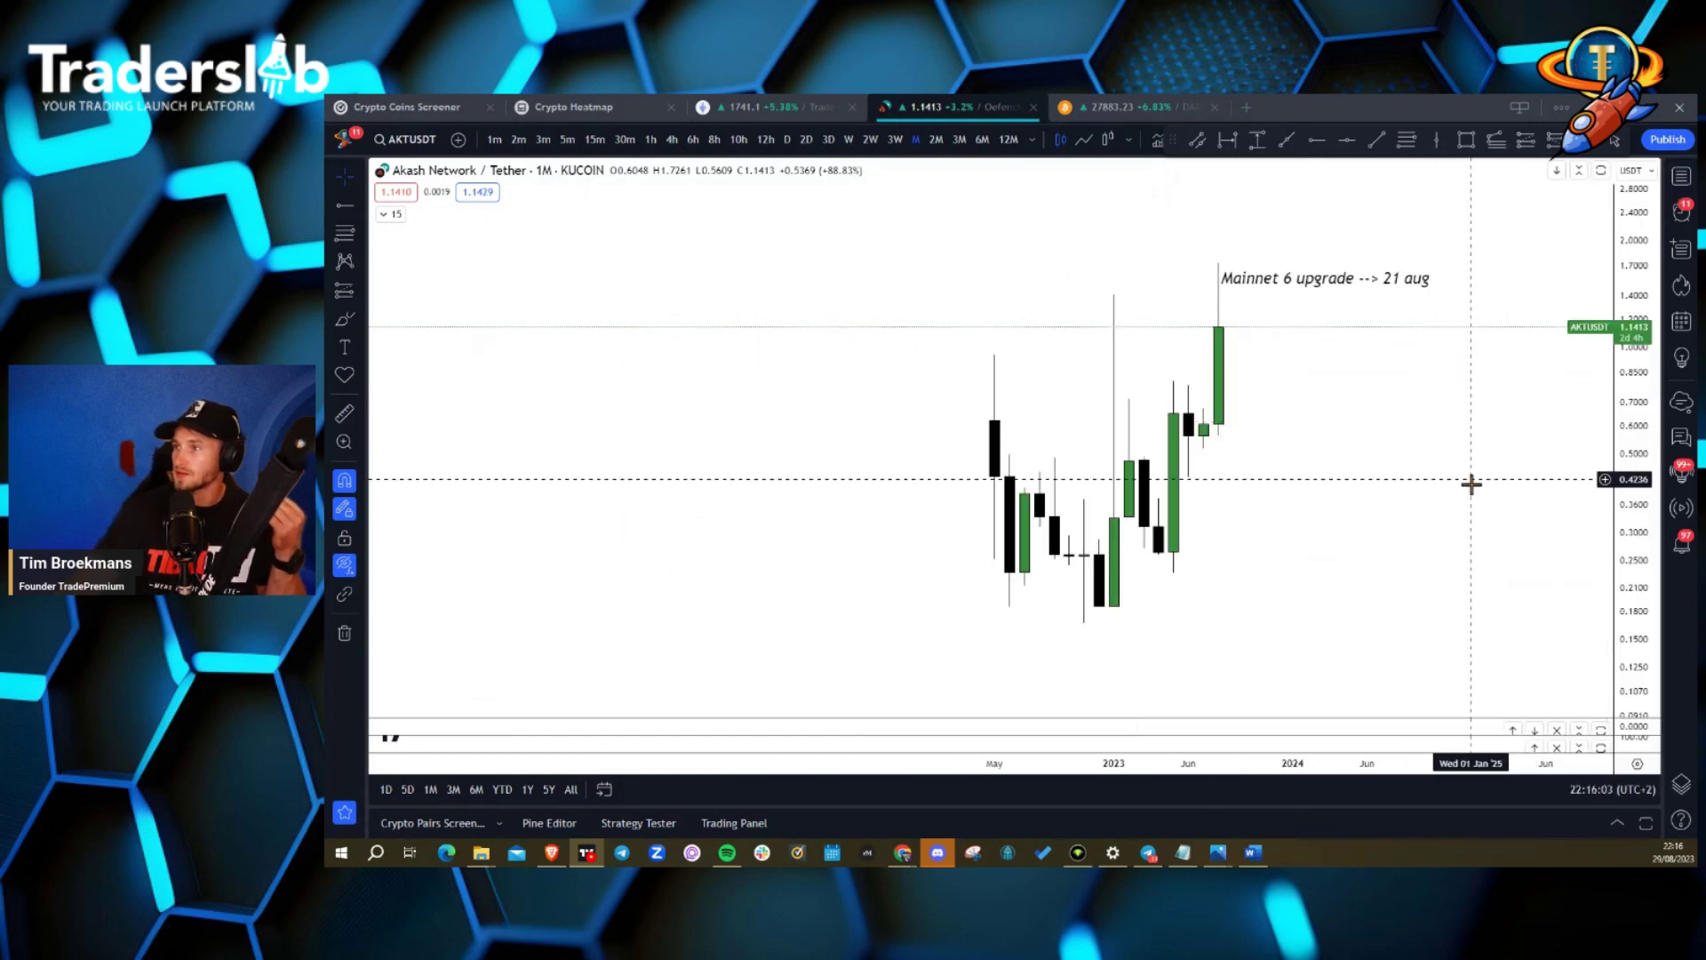
left_click(1392, 290)
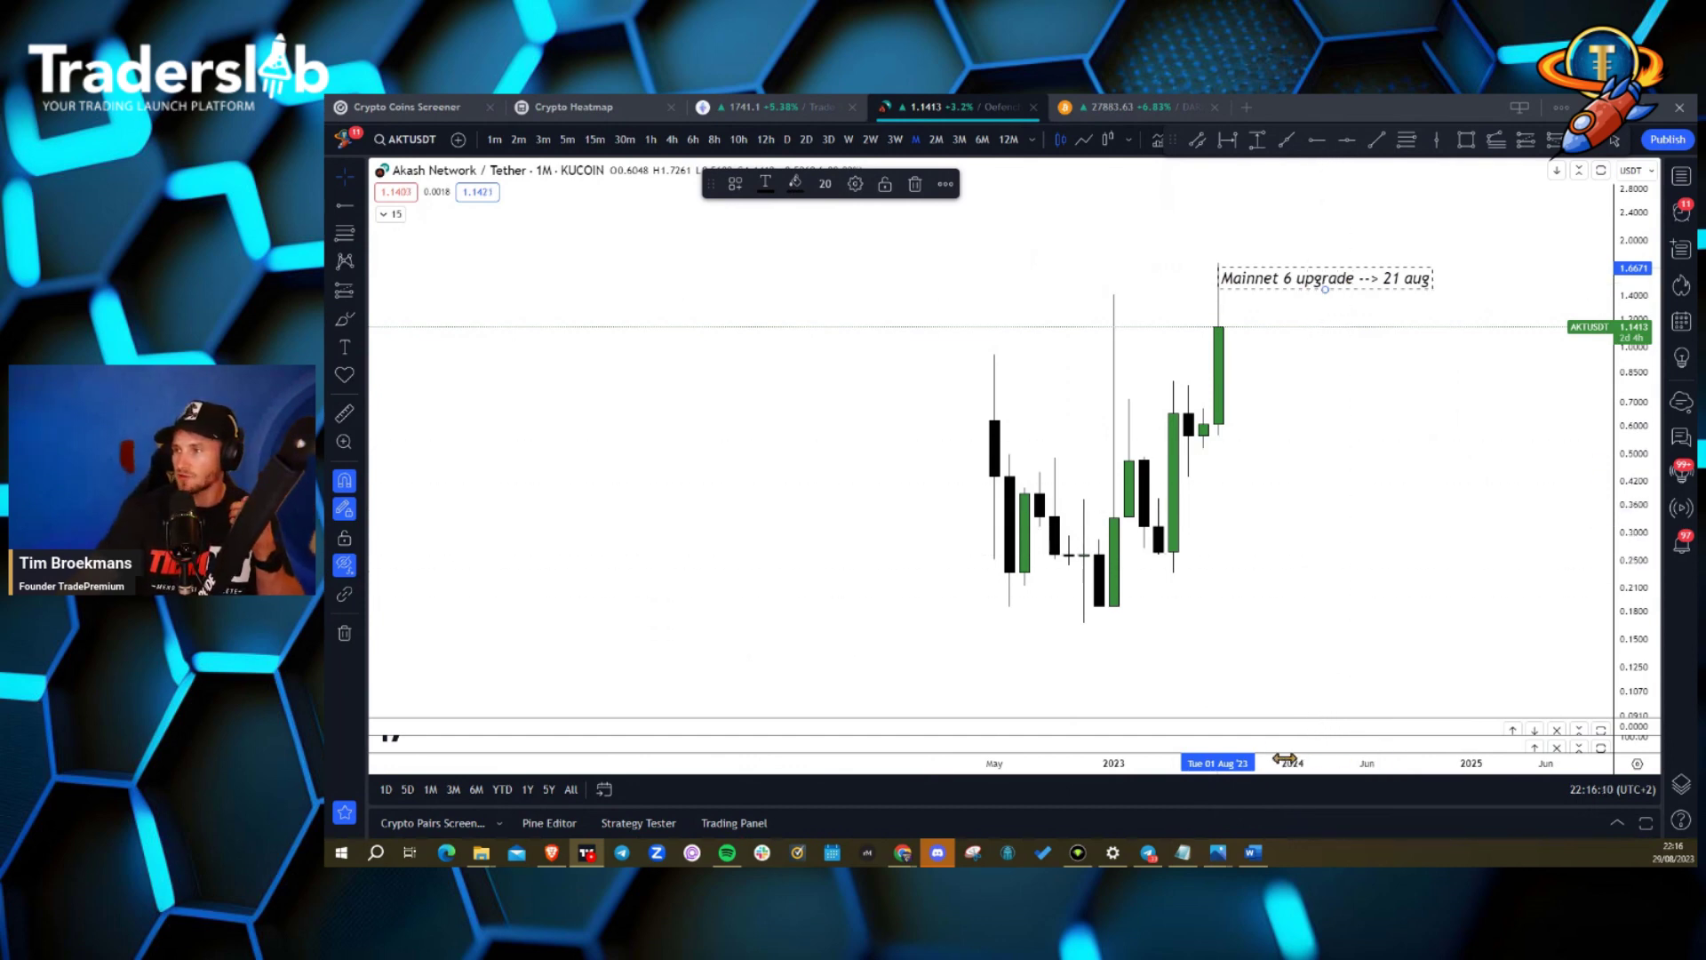
left_click_drag(1117, 763, 1226, 764)
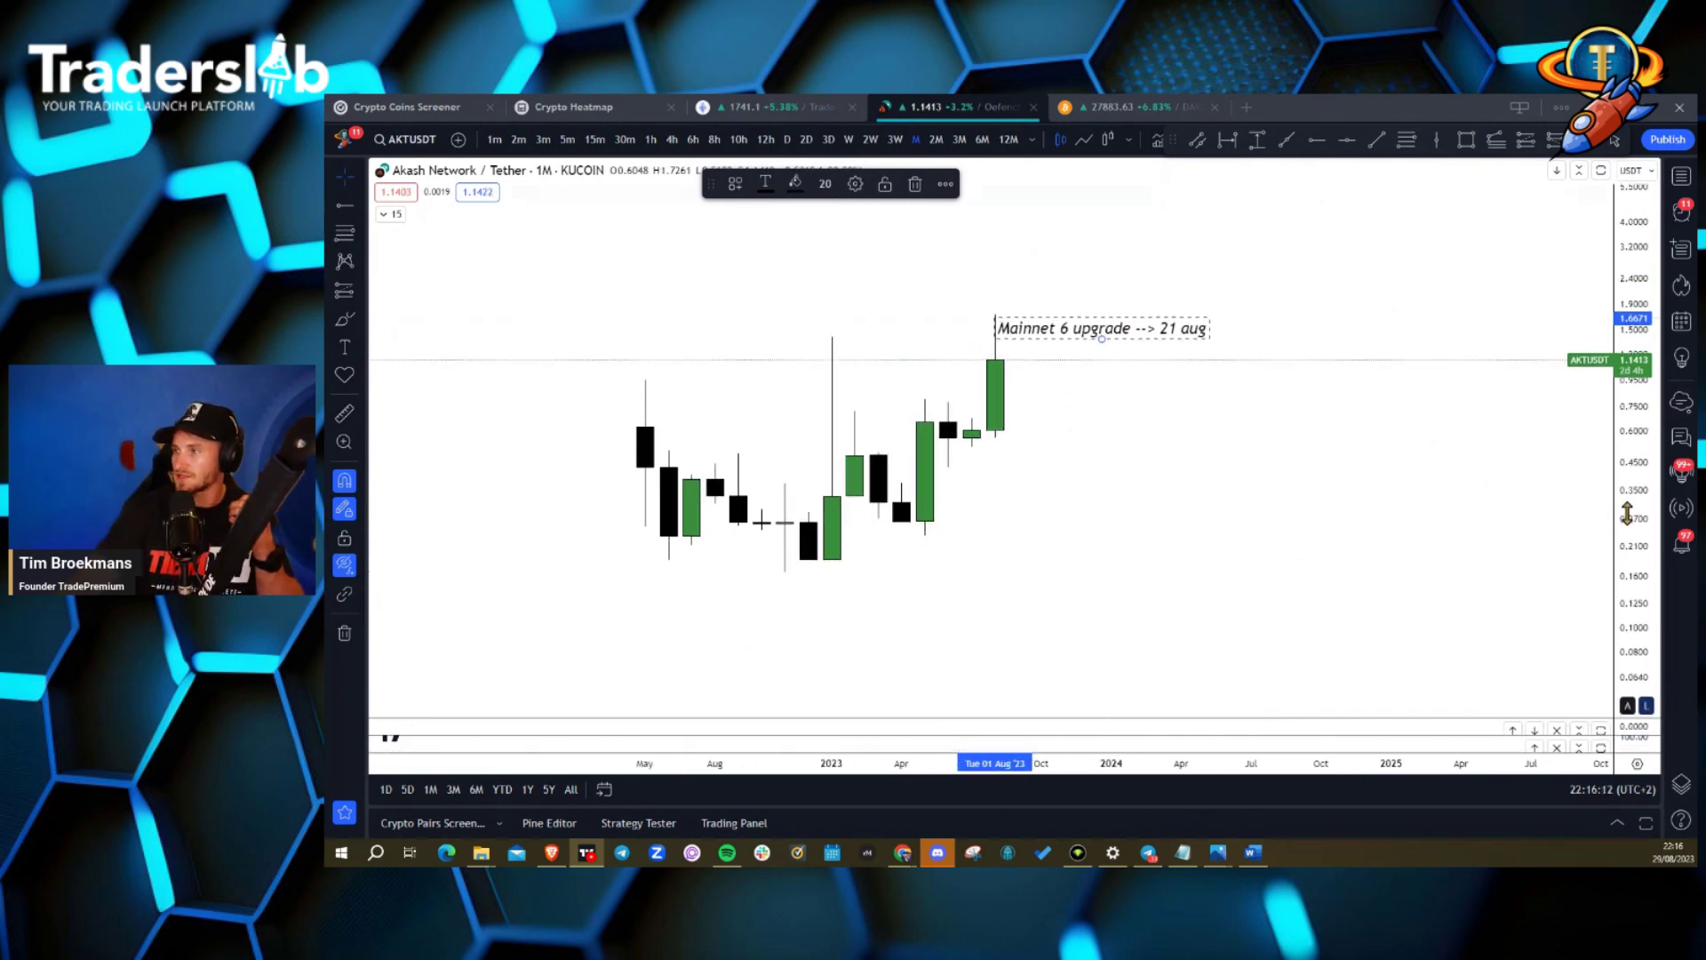
left_click(355, 178)
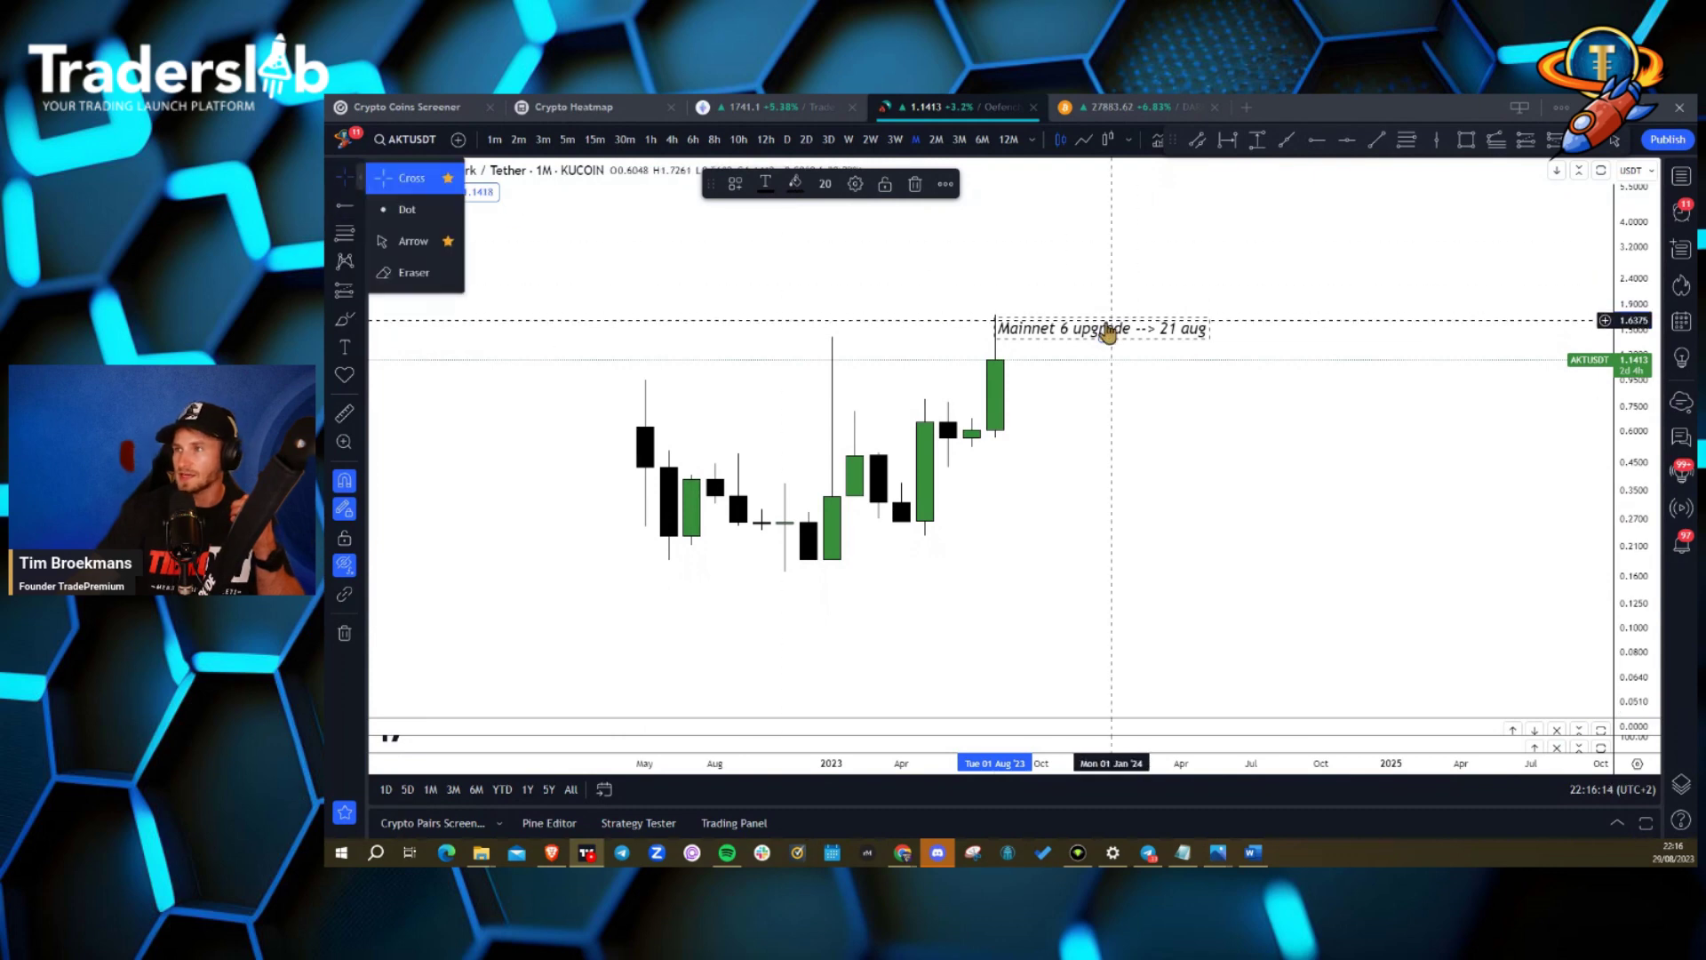
Delete the Mainnet 6 upgrade note, then draw and delete a test fib from the January 2023 low.
left_click(1066, 330)
key("Delete")
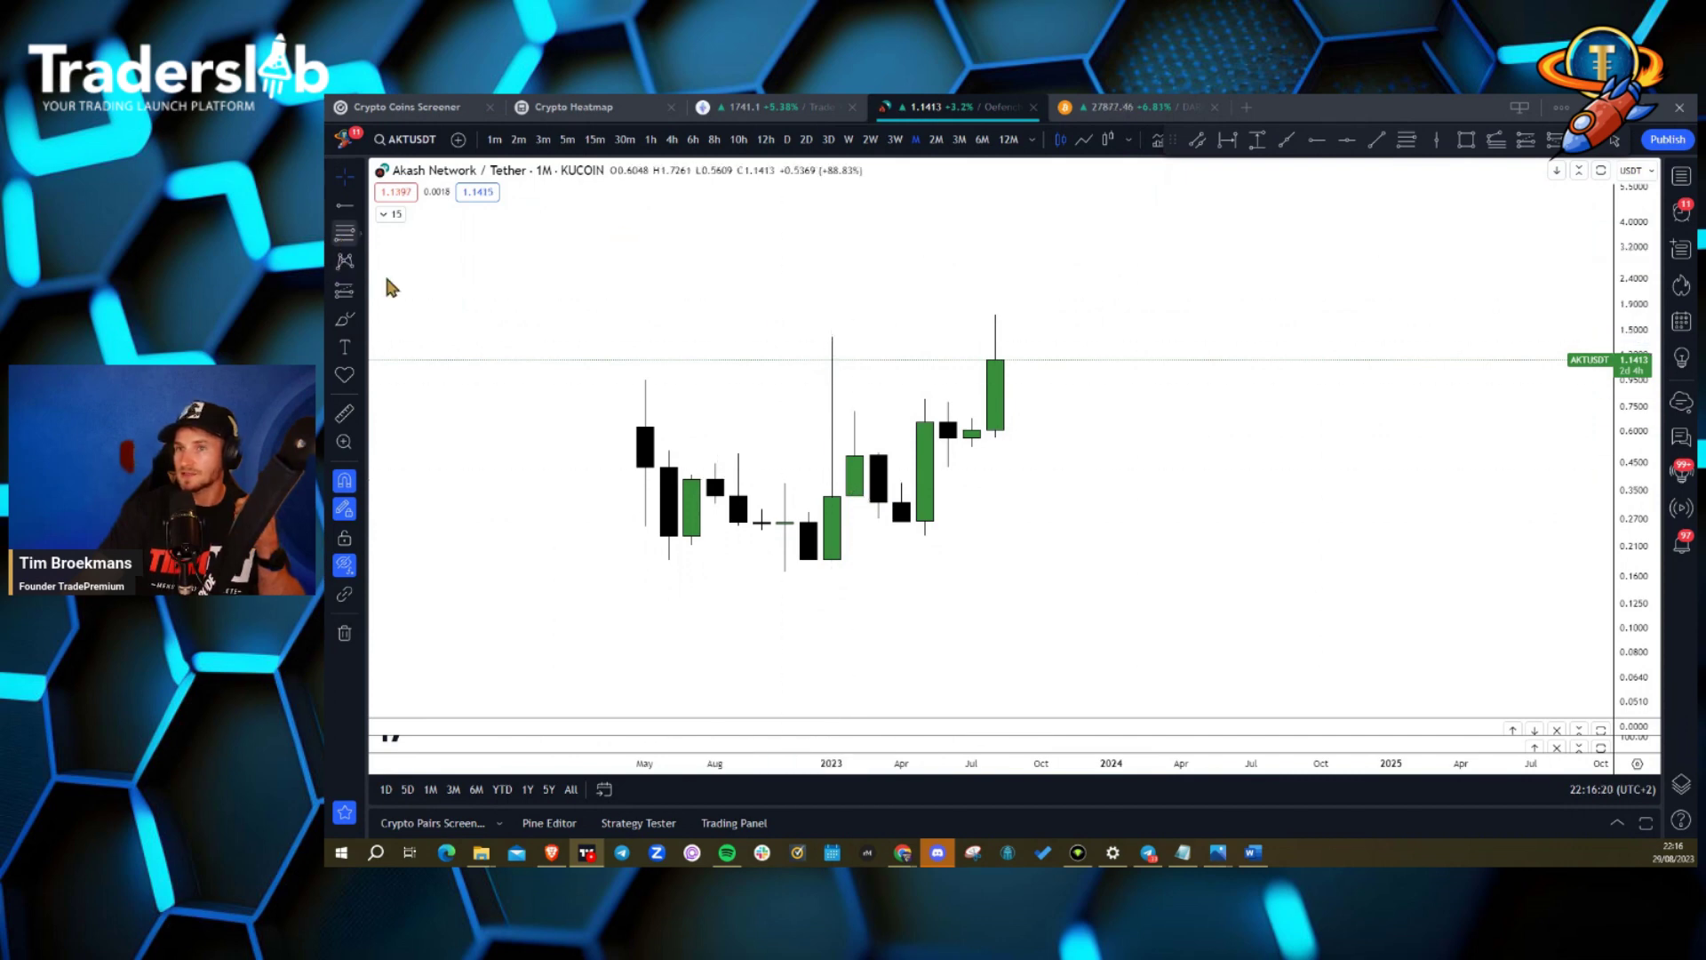
key("alt+f")
left_click_drag(831, 560, 825, 339)
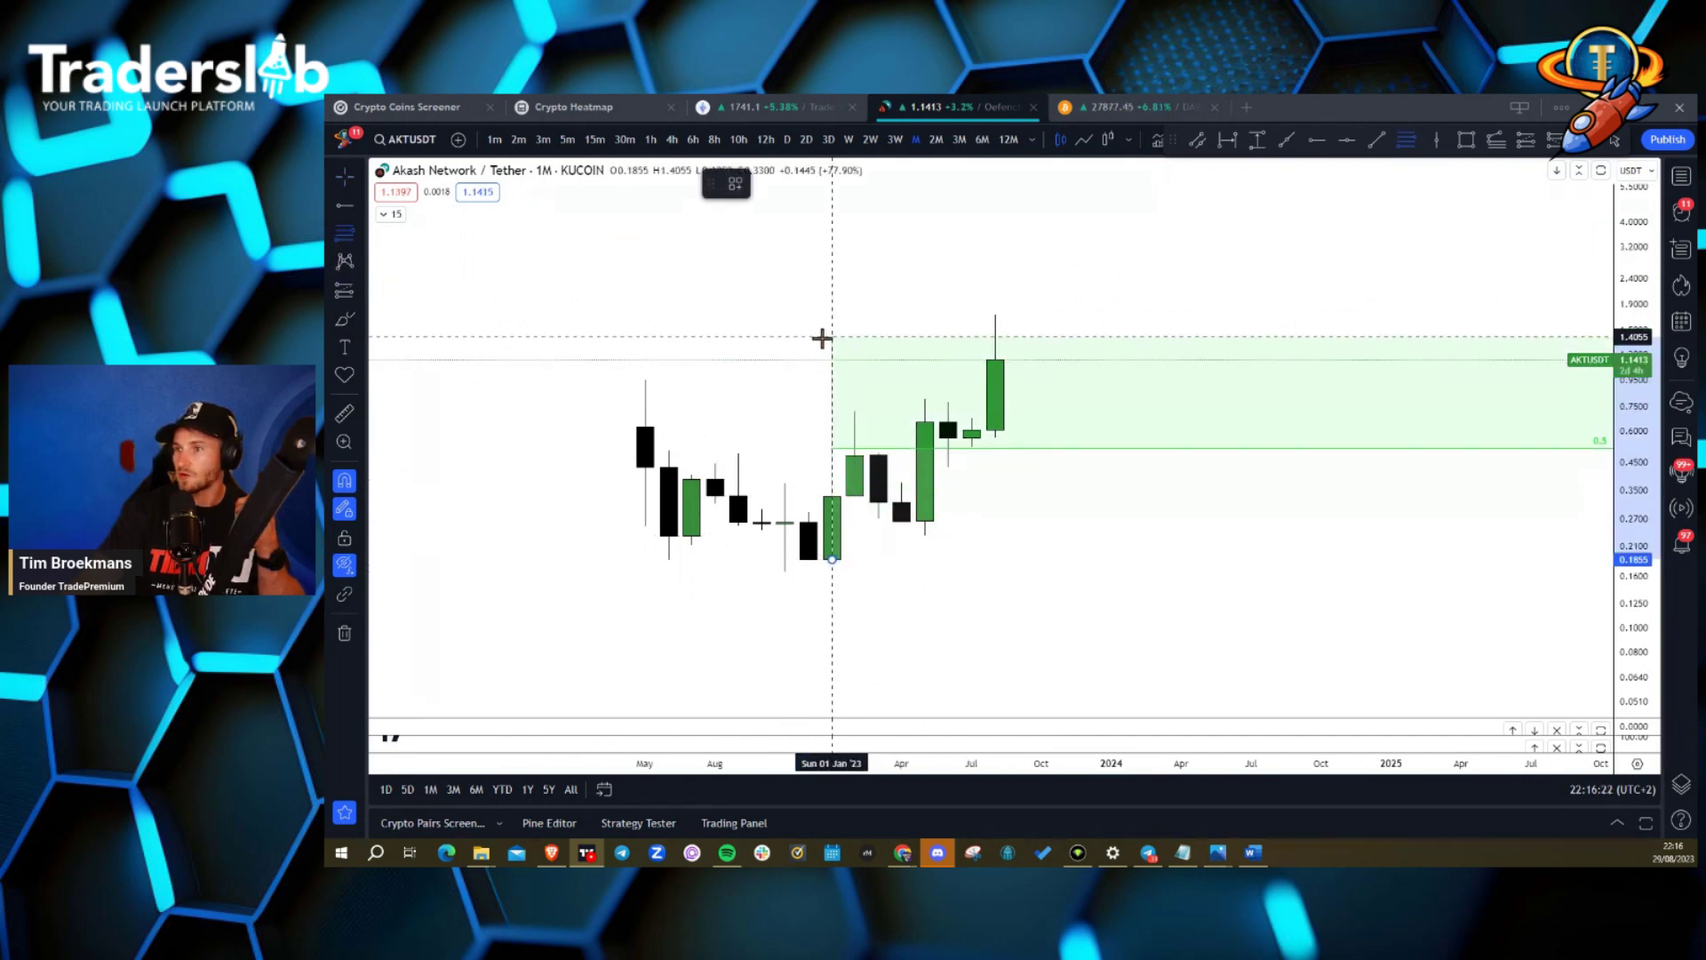
left_click(821, 338)
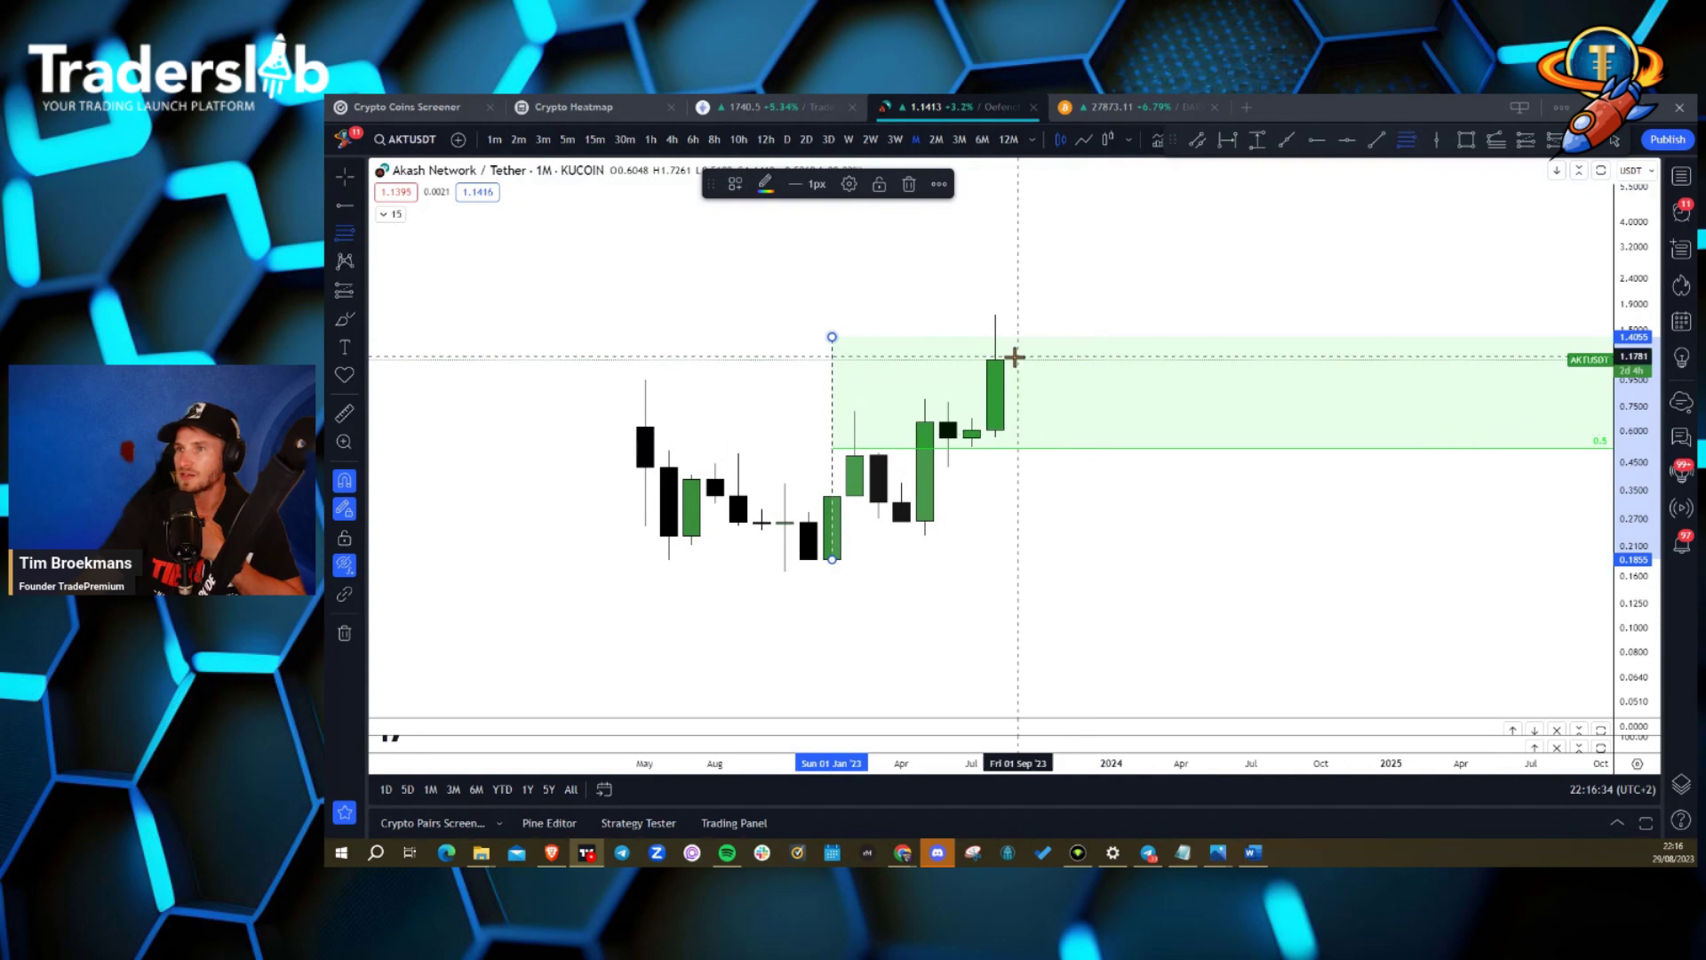
key("Delete")
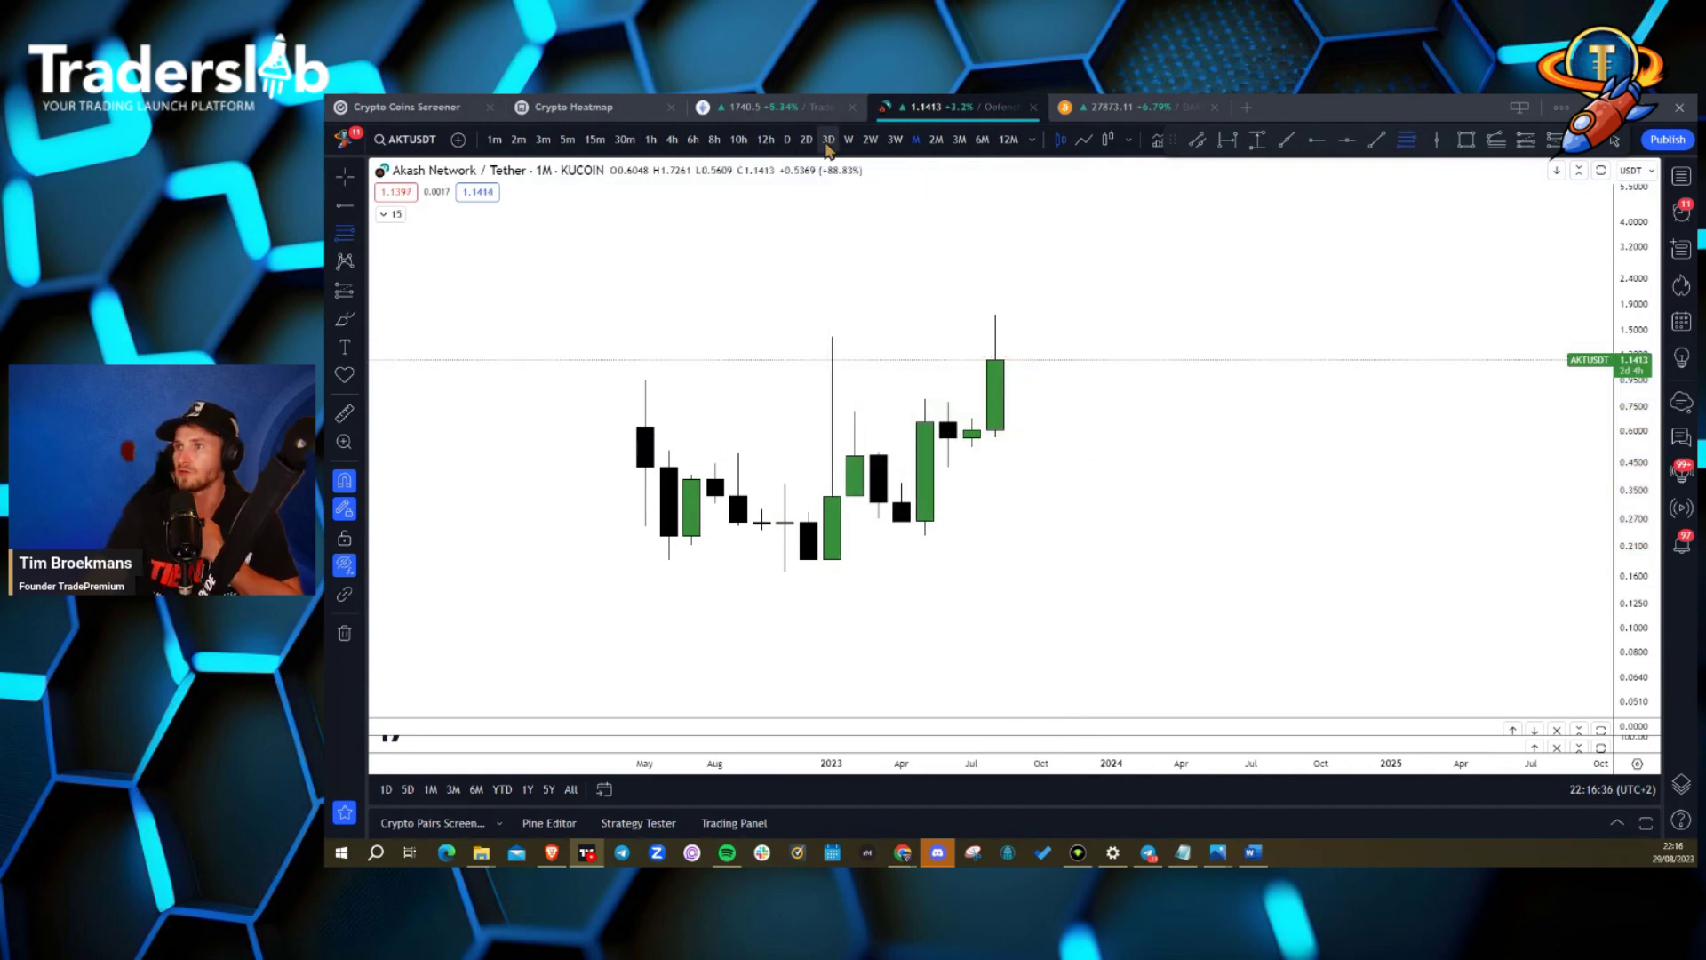
Switch AKTUSDT to weekly candles and mark a horizontal ray at 0.7130 from February's high.
left_click(849, 140)
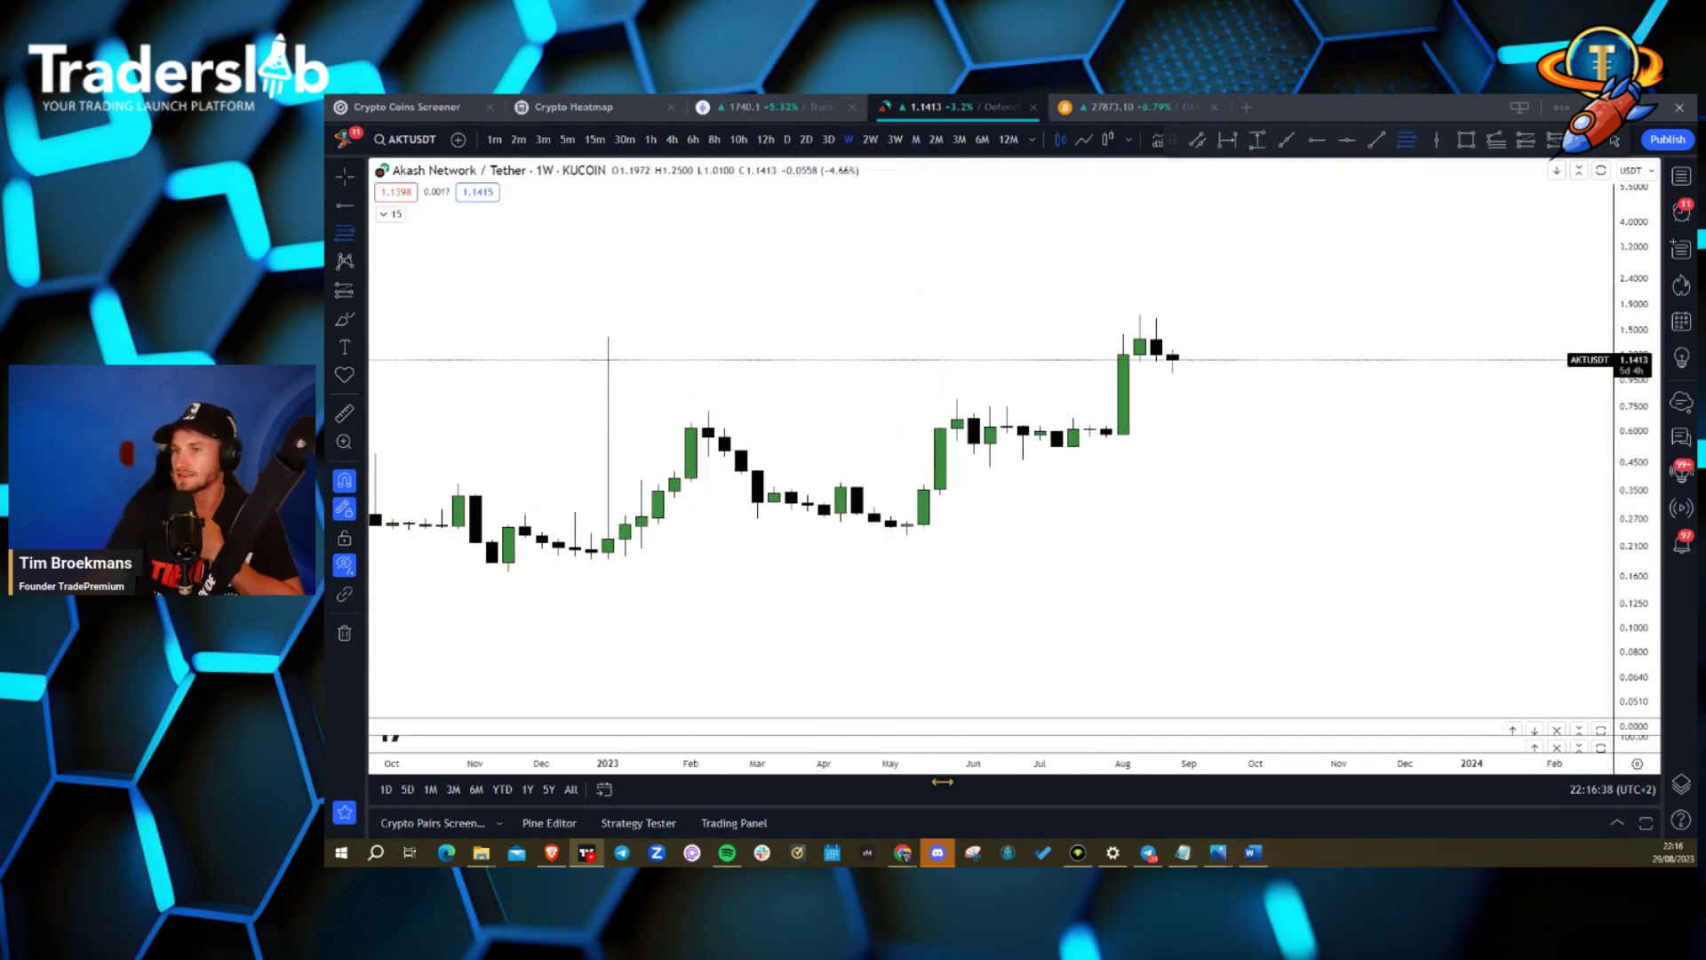
scroll(942, 782, "down", 3)
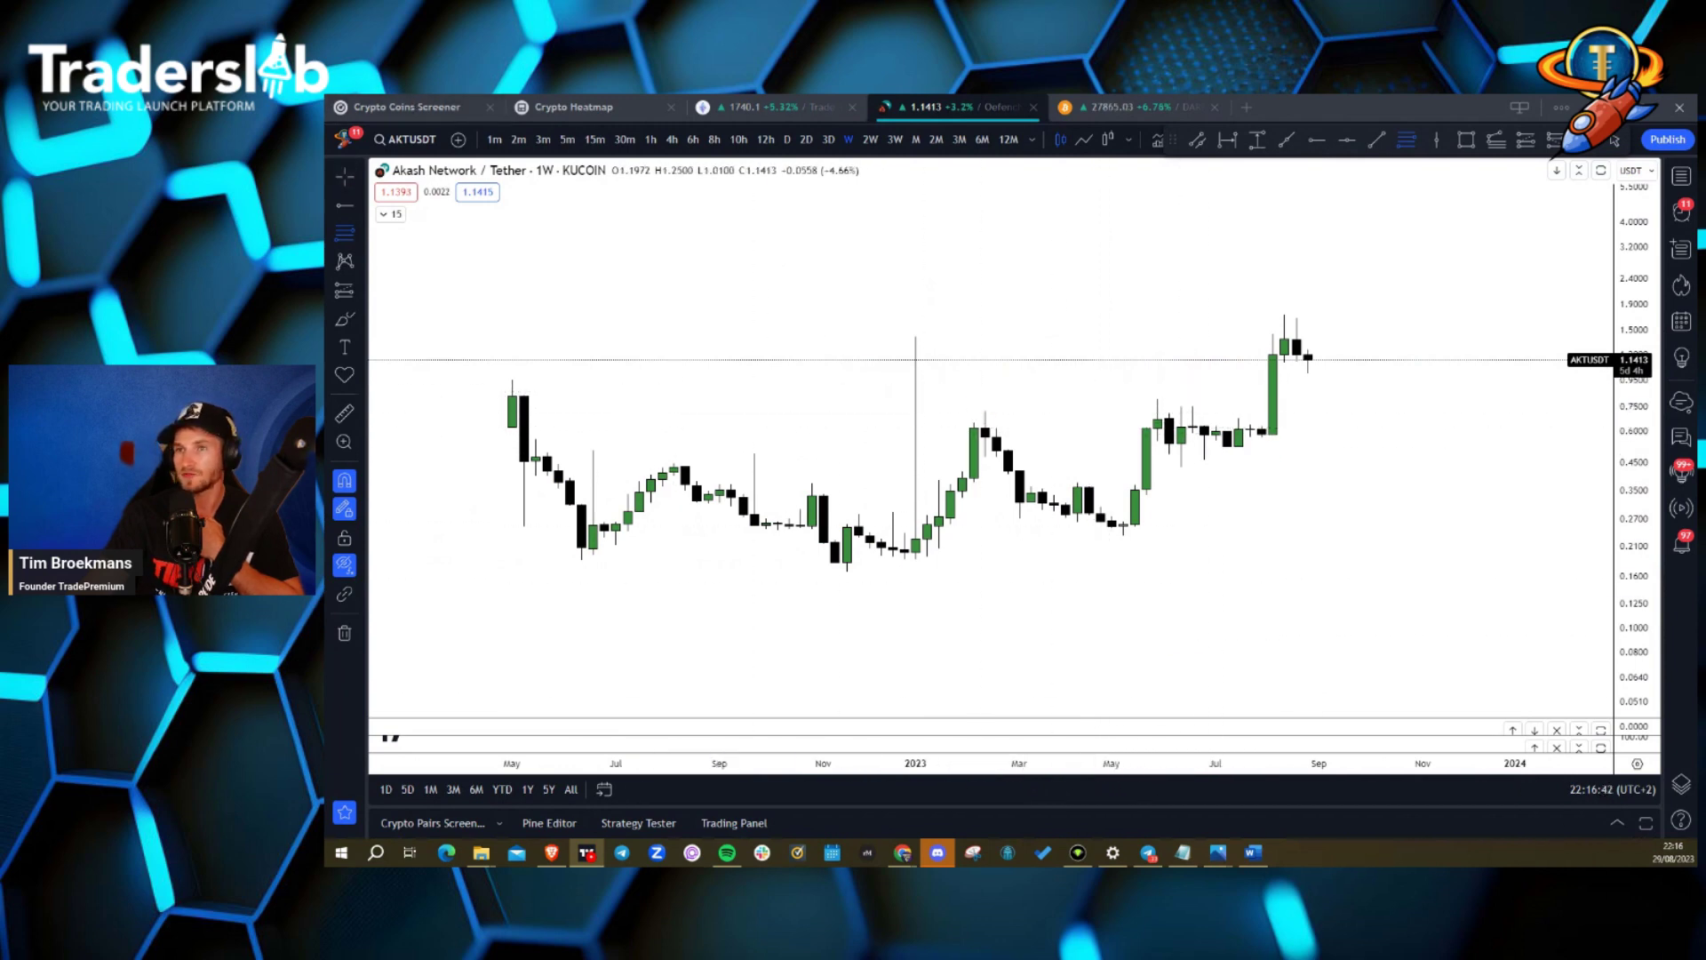
left_click(343, 212)
left_click(984, 412)
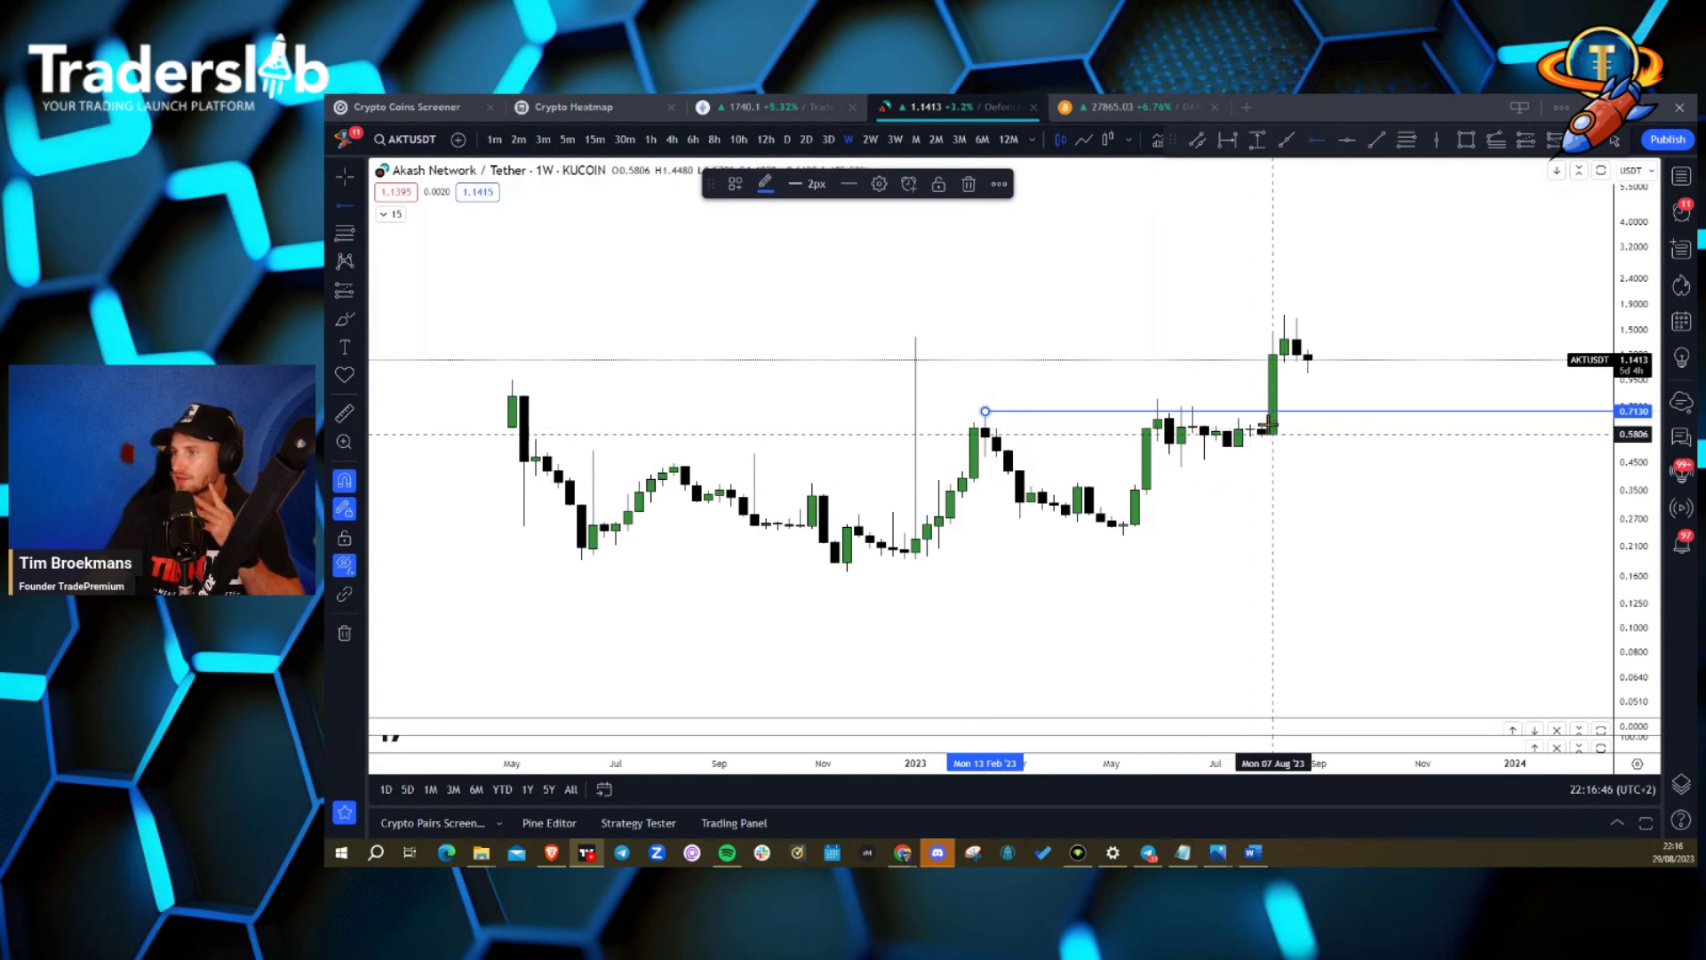
left_click(391, 215)
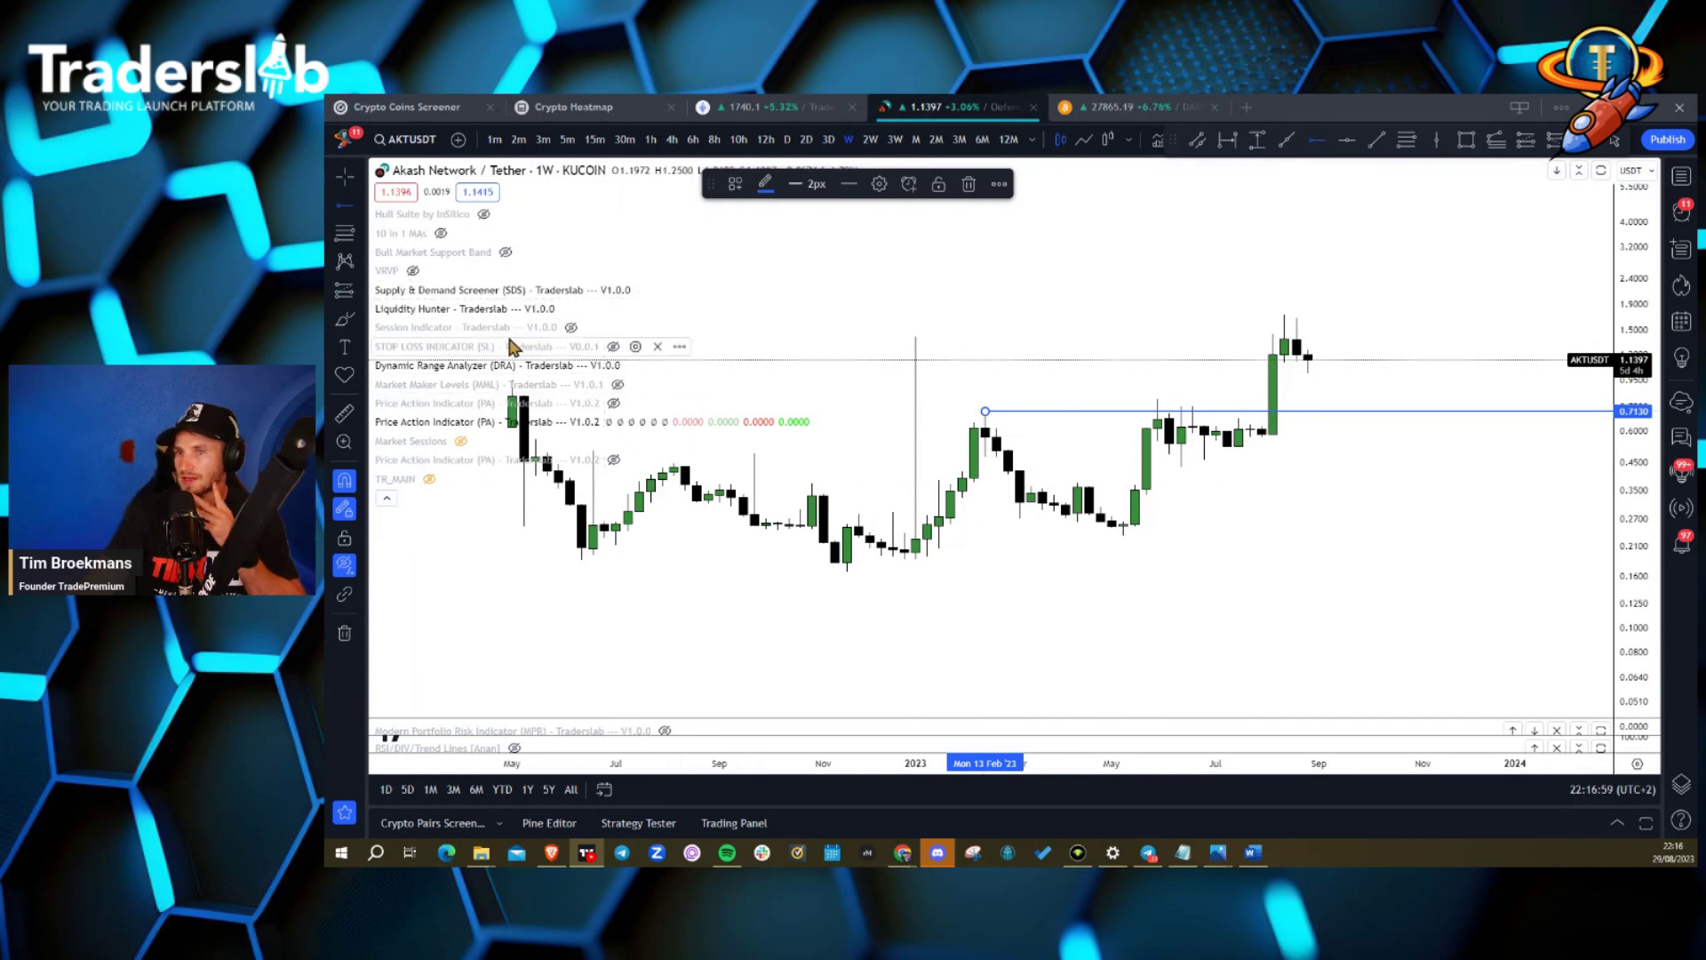
mouse_move(453, 327)
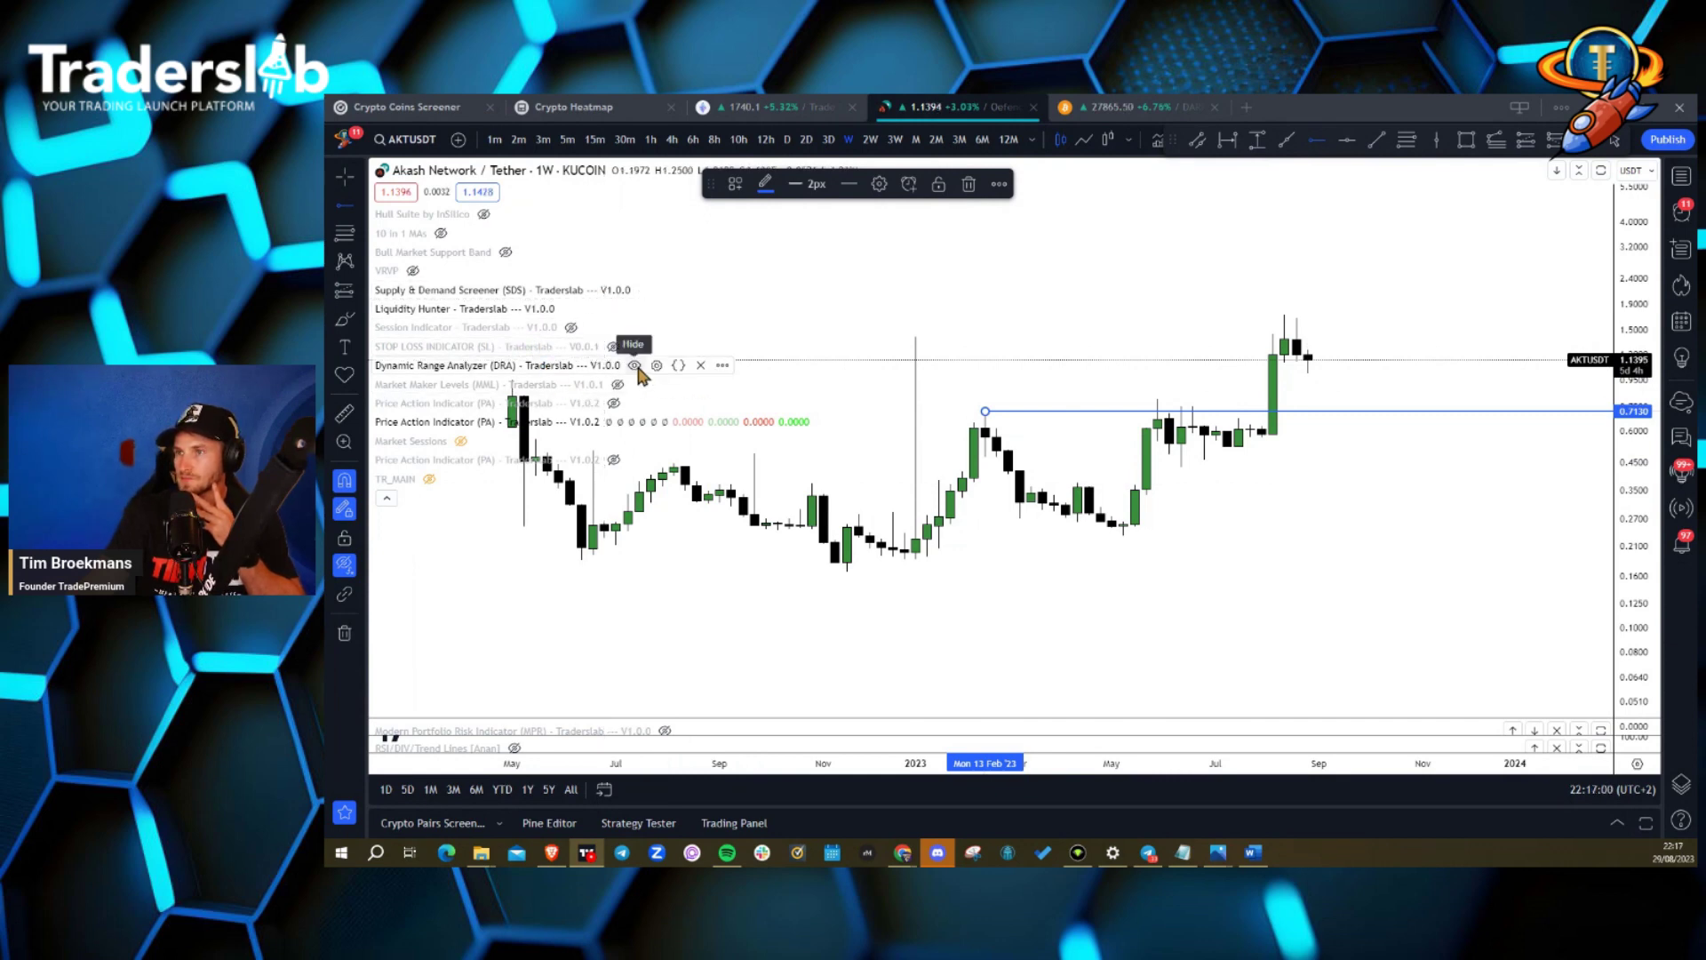
Hide the Liquidity Hunter zones and draw a TP-levels fib from the November 2022 low to 1.3768.
left_click(569, 310)
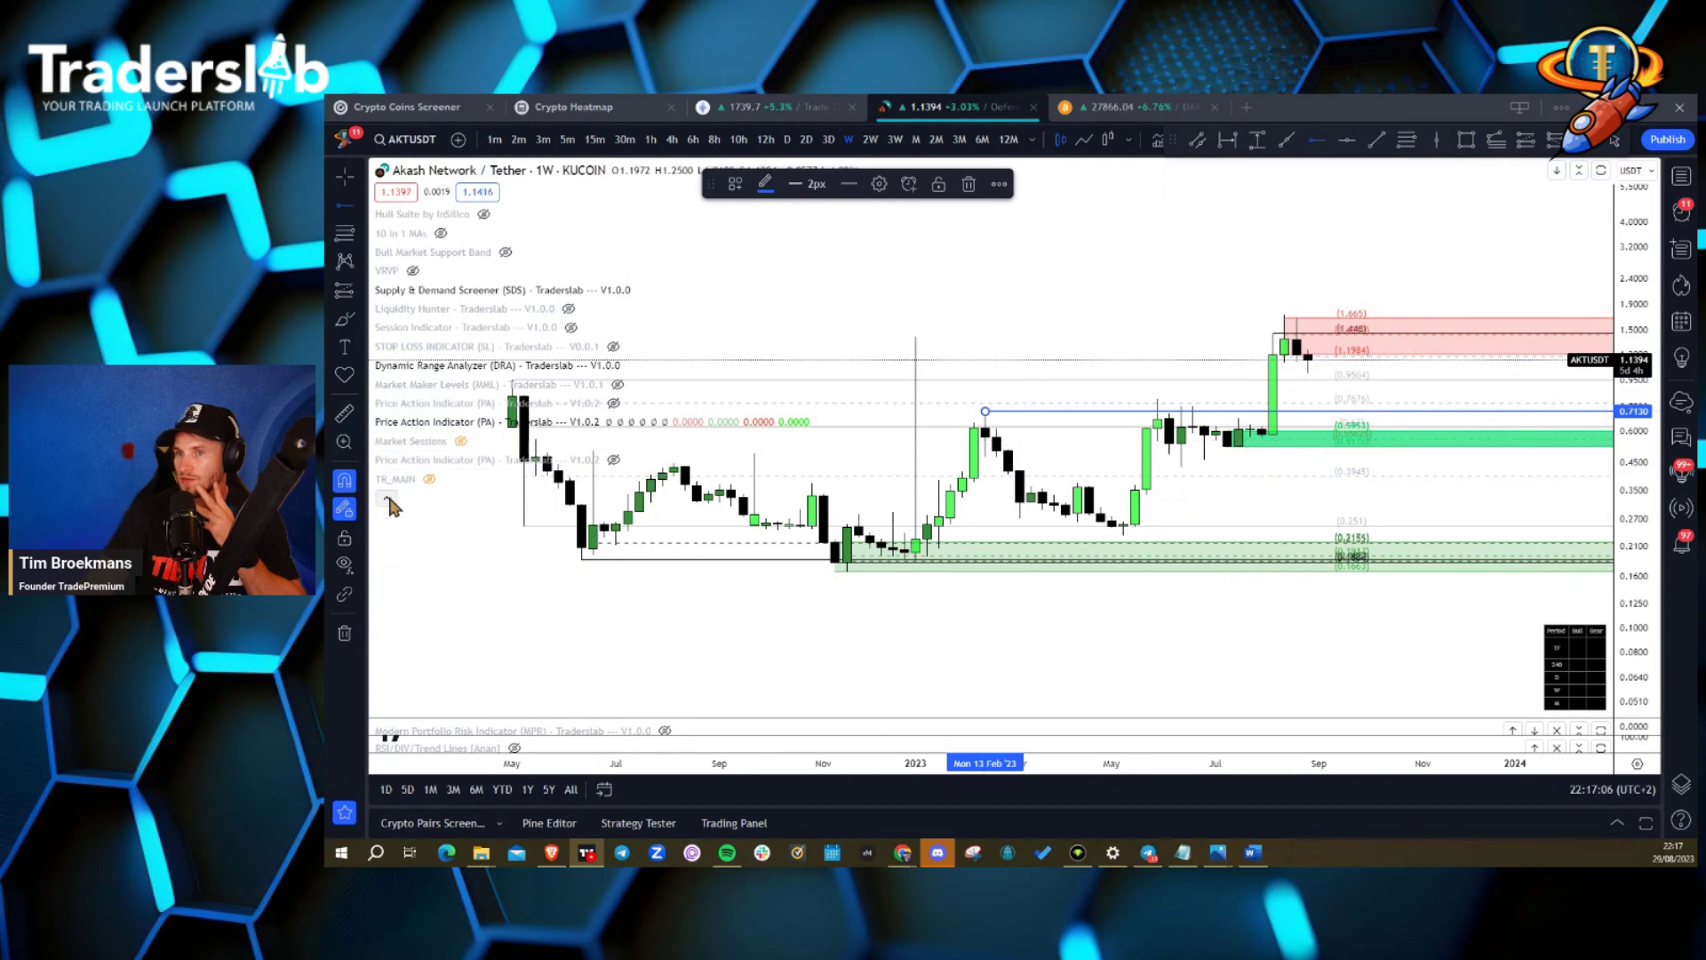
left_click(388, 494)
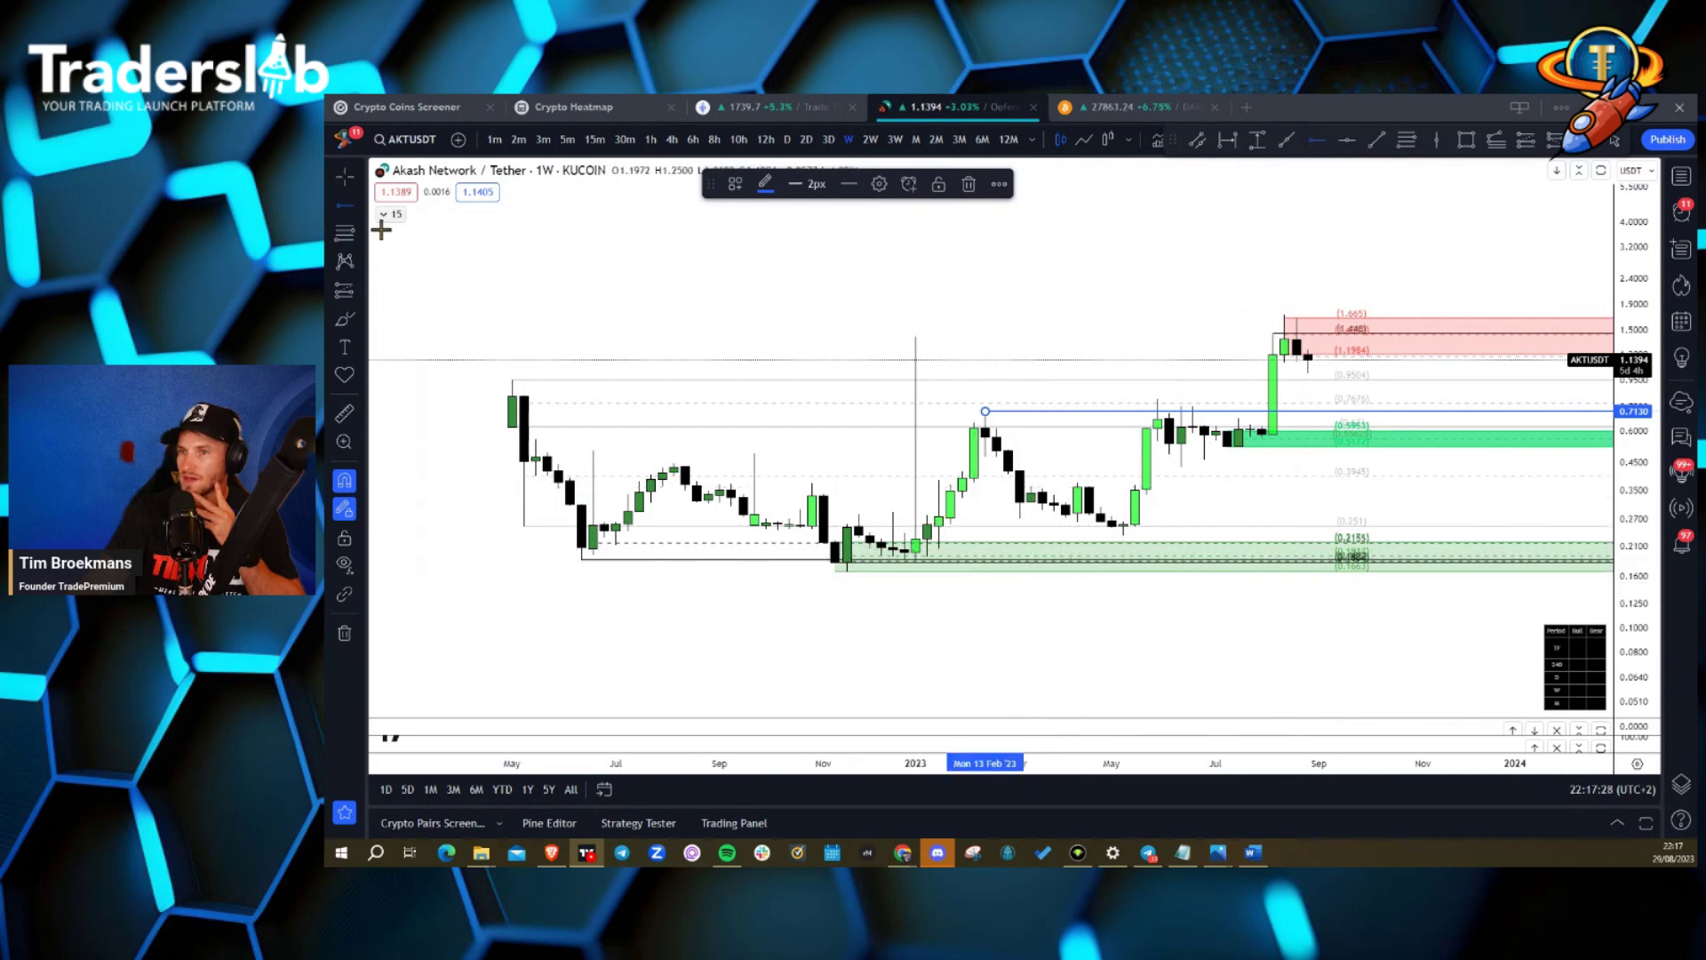
left_click(347, 236)
left_click(835, 562)
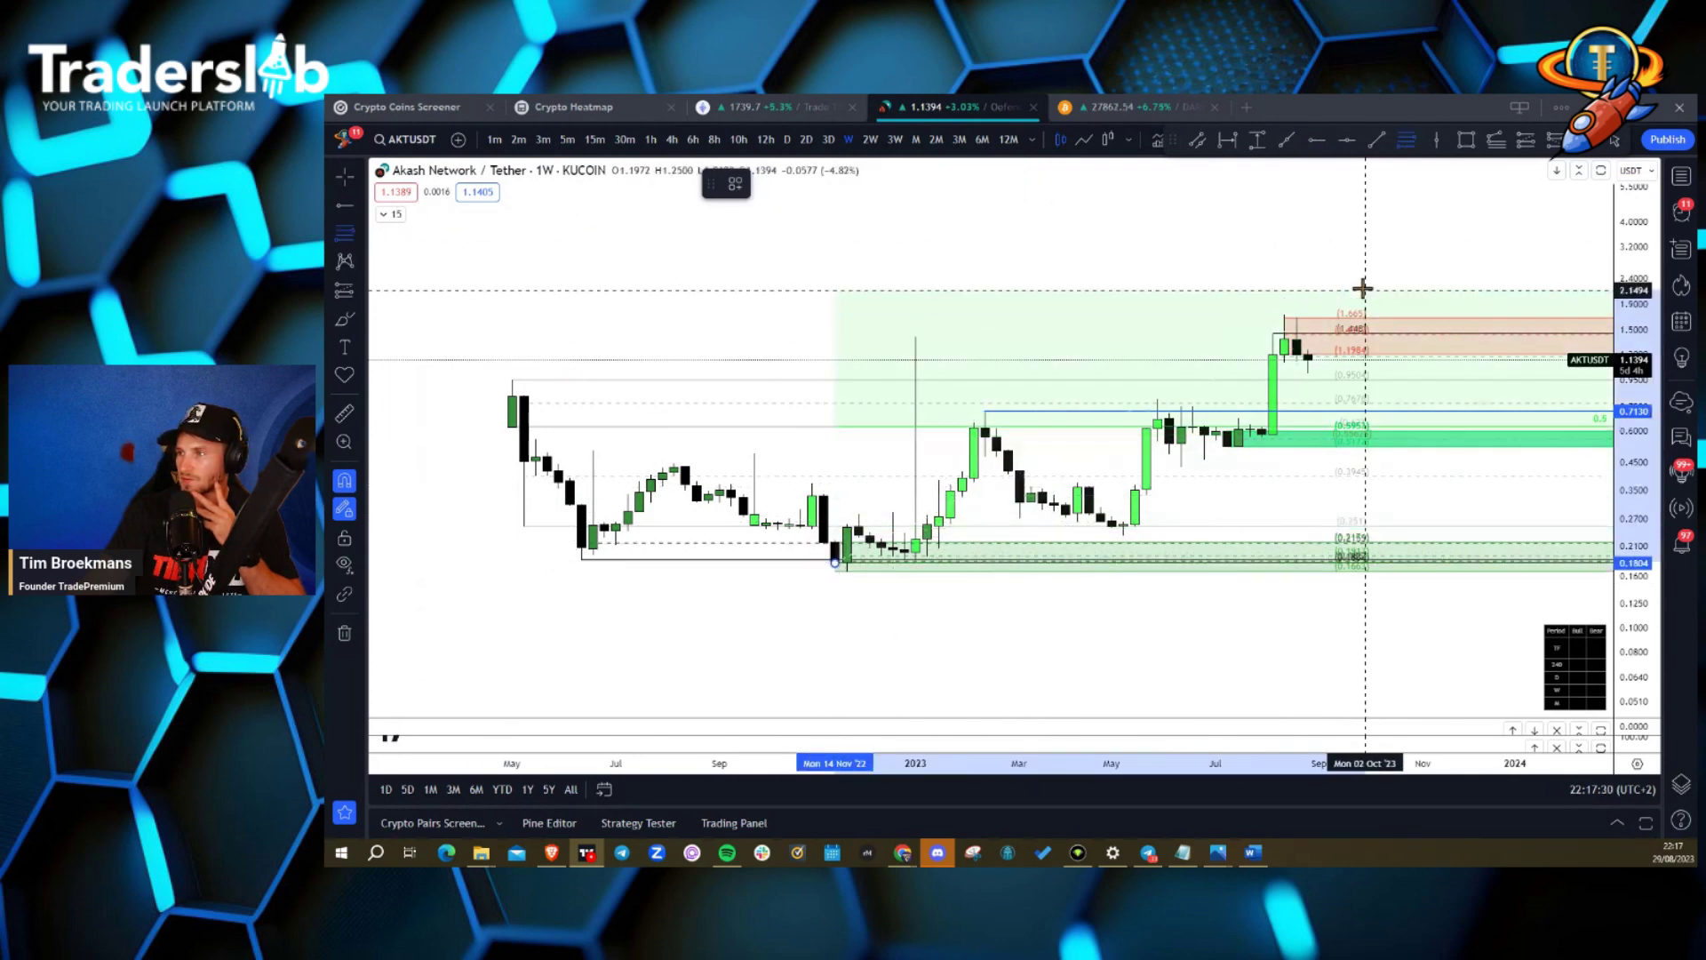
left_click(1285, 337)
right_click(1284, 338)
mouse_move(1341, 355)
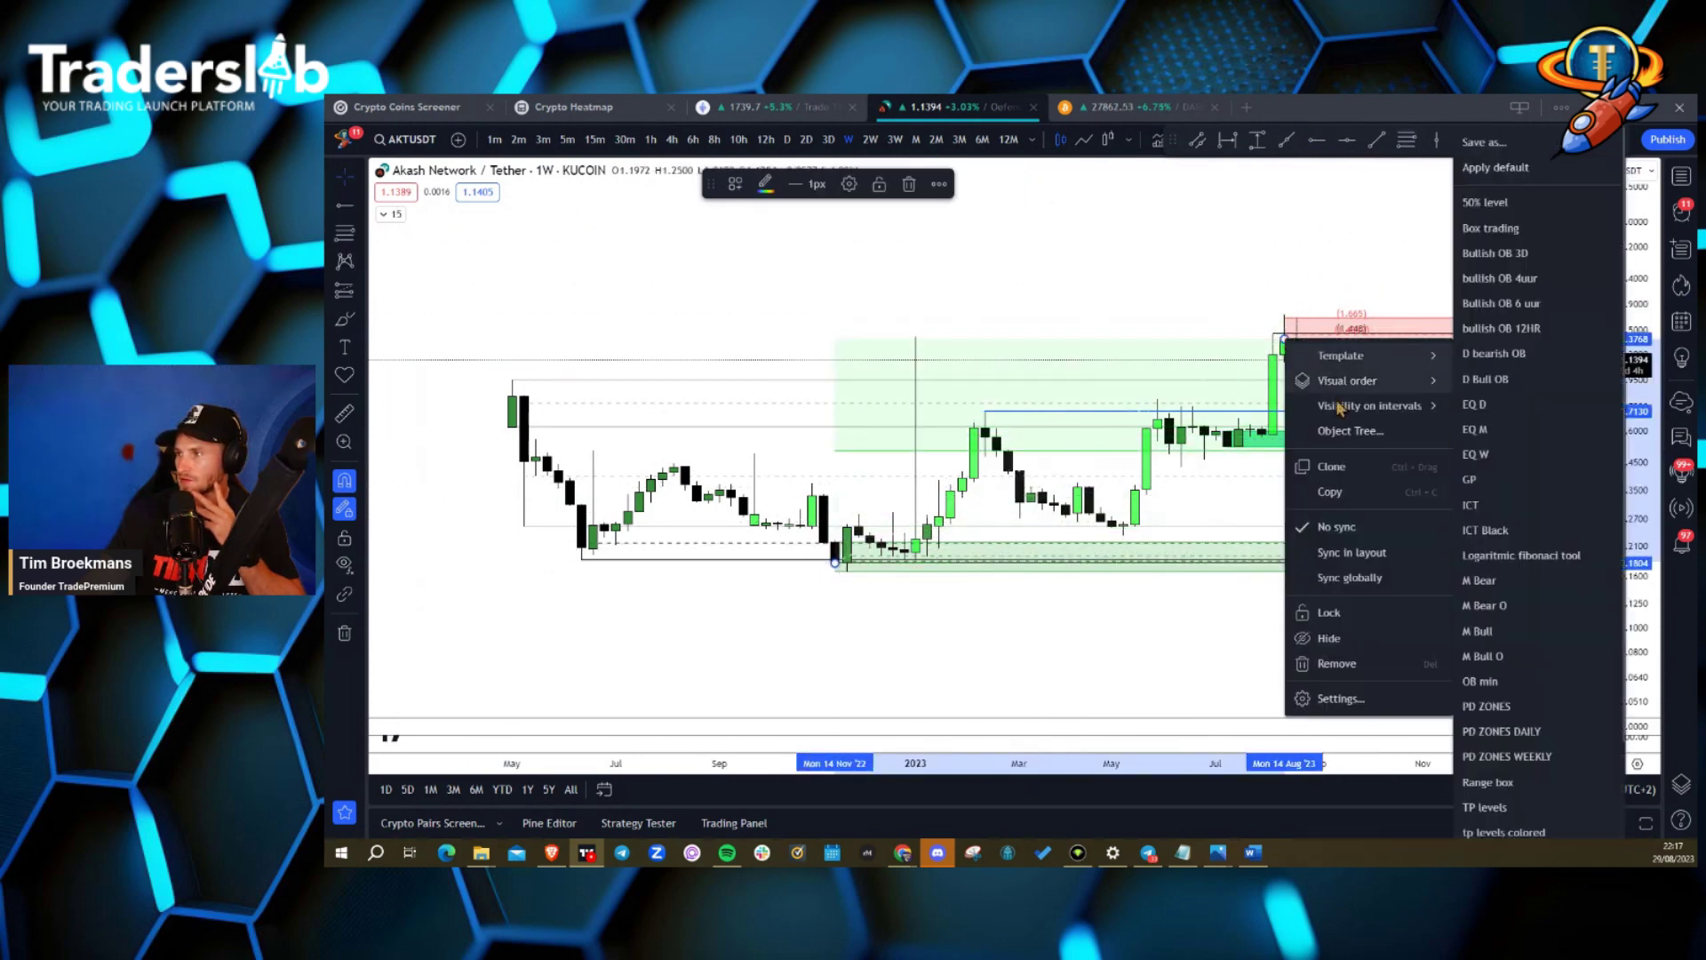
left_click(1486, 807)
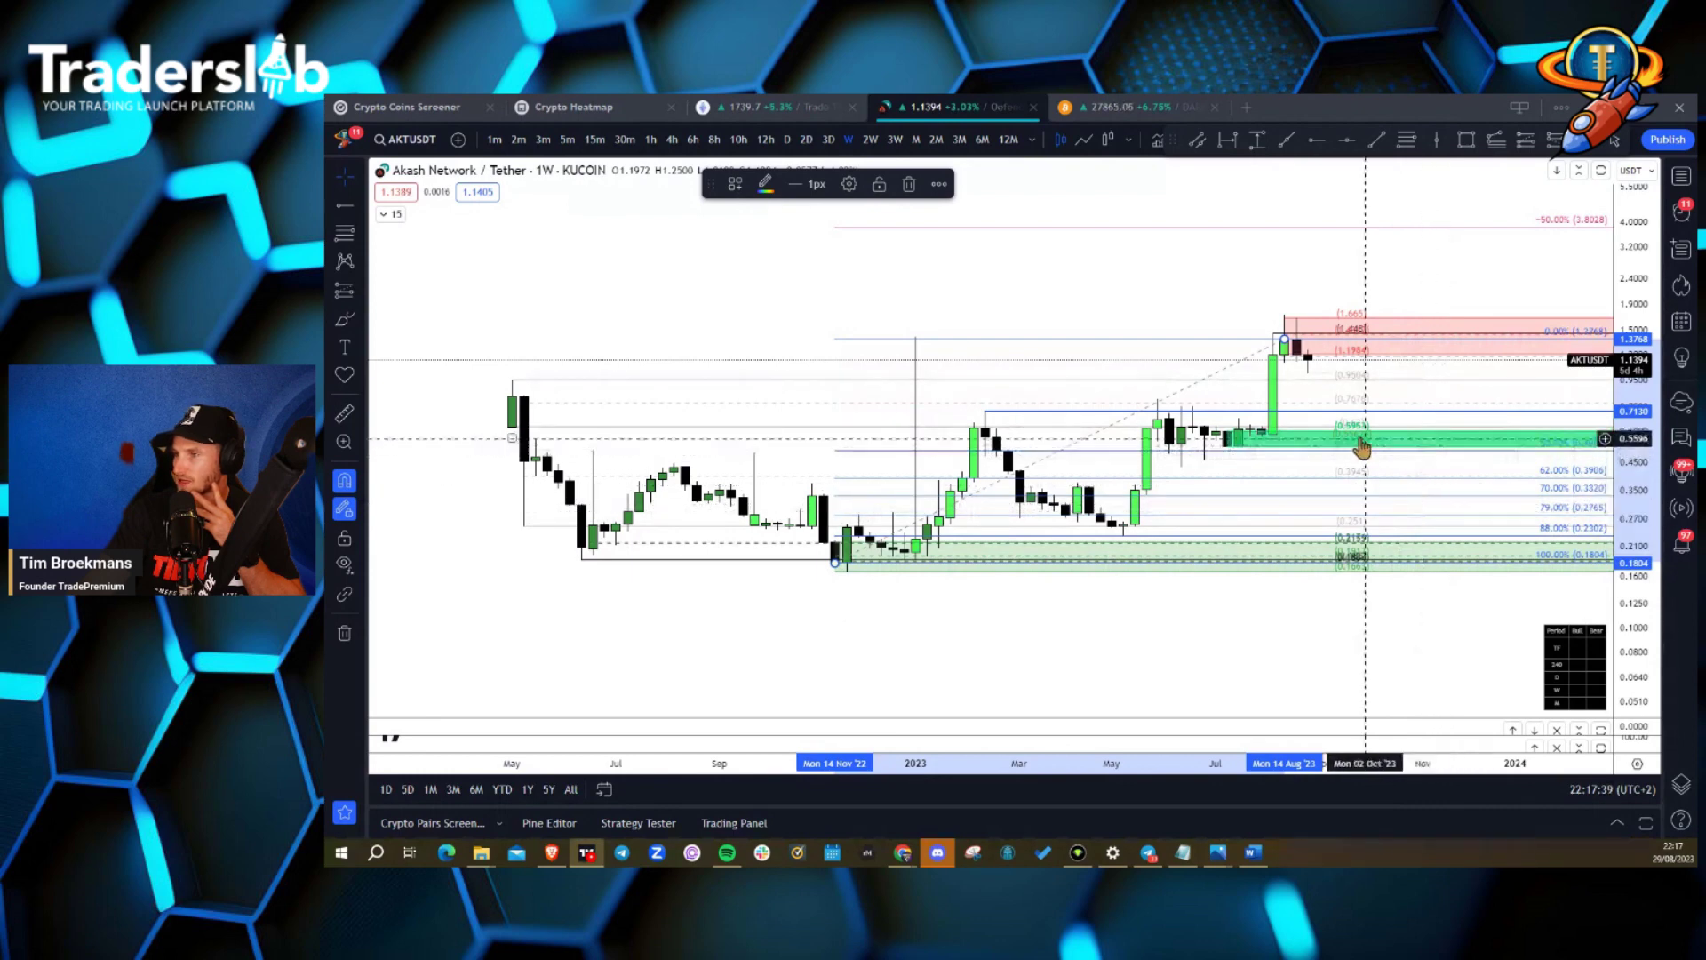
left_click(1313, 457)
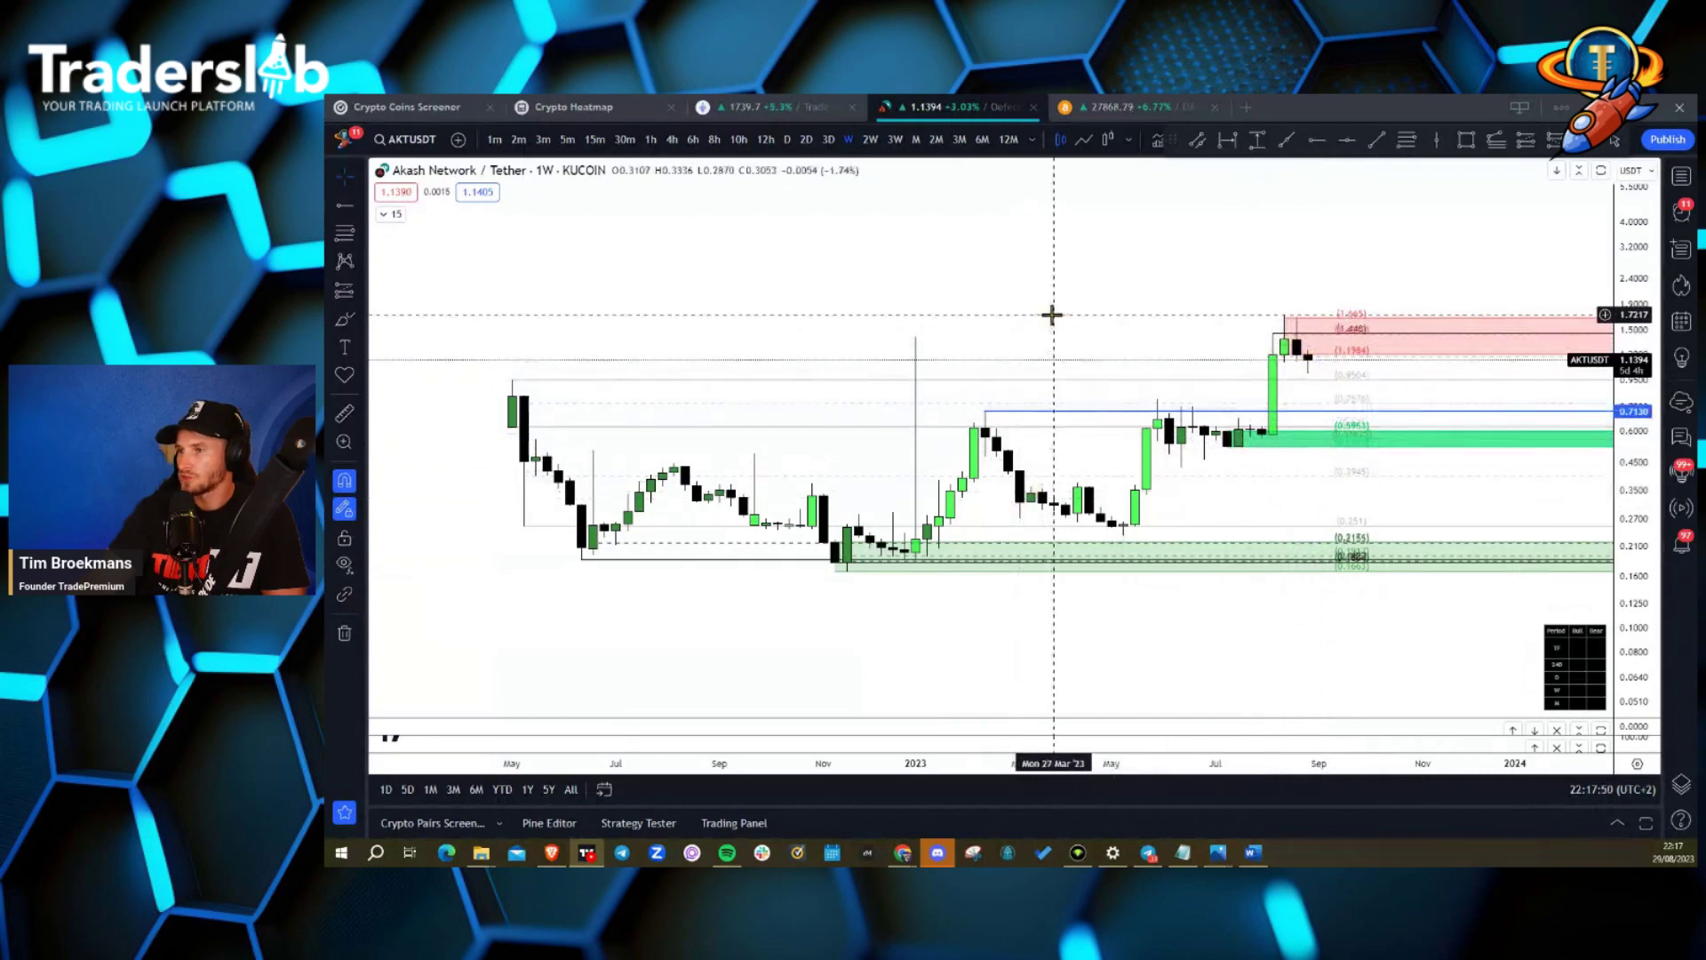
Pan back through 2022 and draw trend lines from the May 2023 low and February 2023 high.
left_click(344, 182)
left_click(391, 176)
left_click_drag(1097, 278, 880, 351)
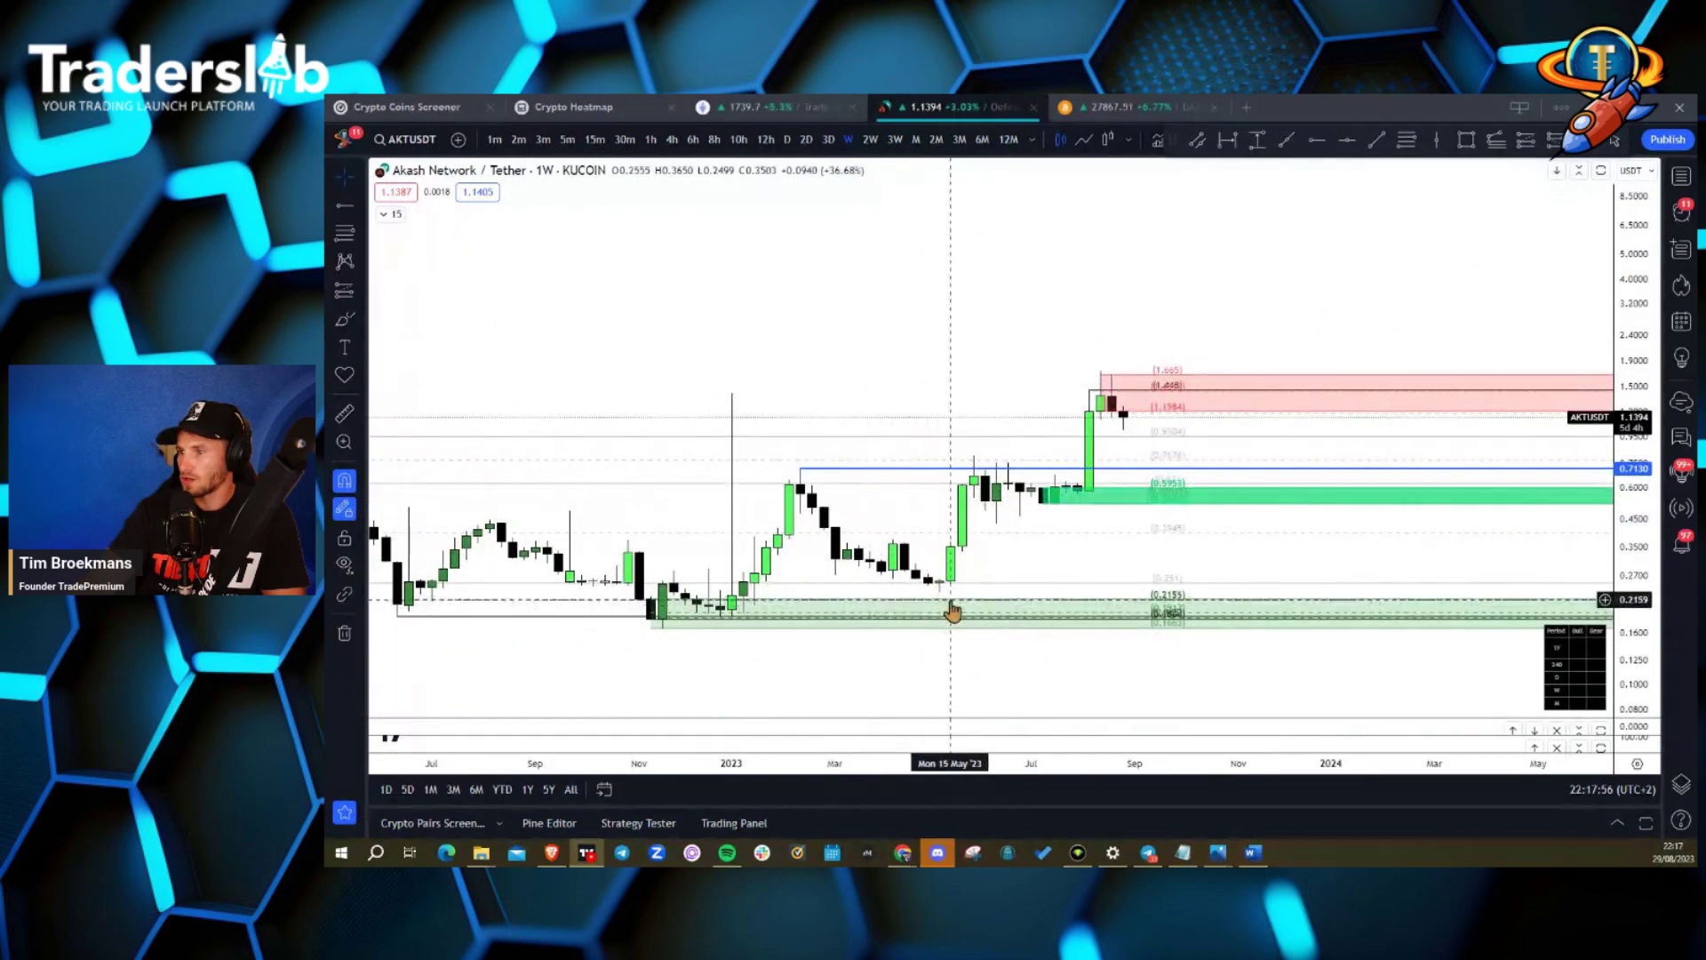
left_click_drag(800, 468, 976, 481)
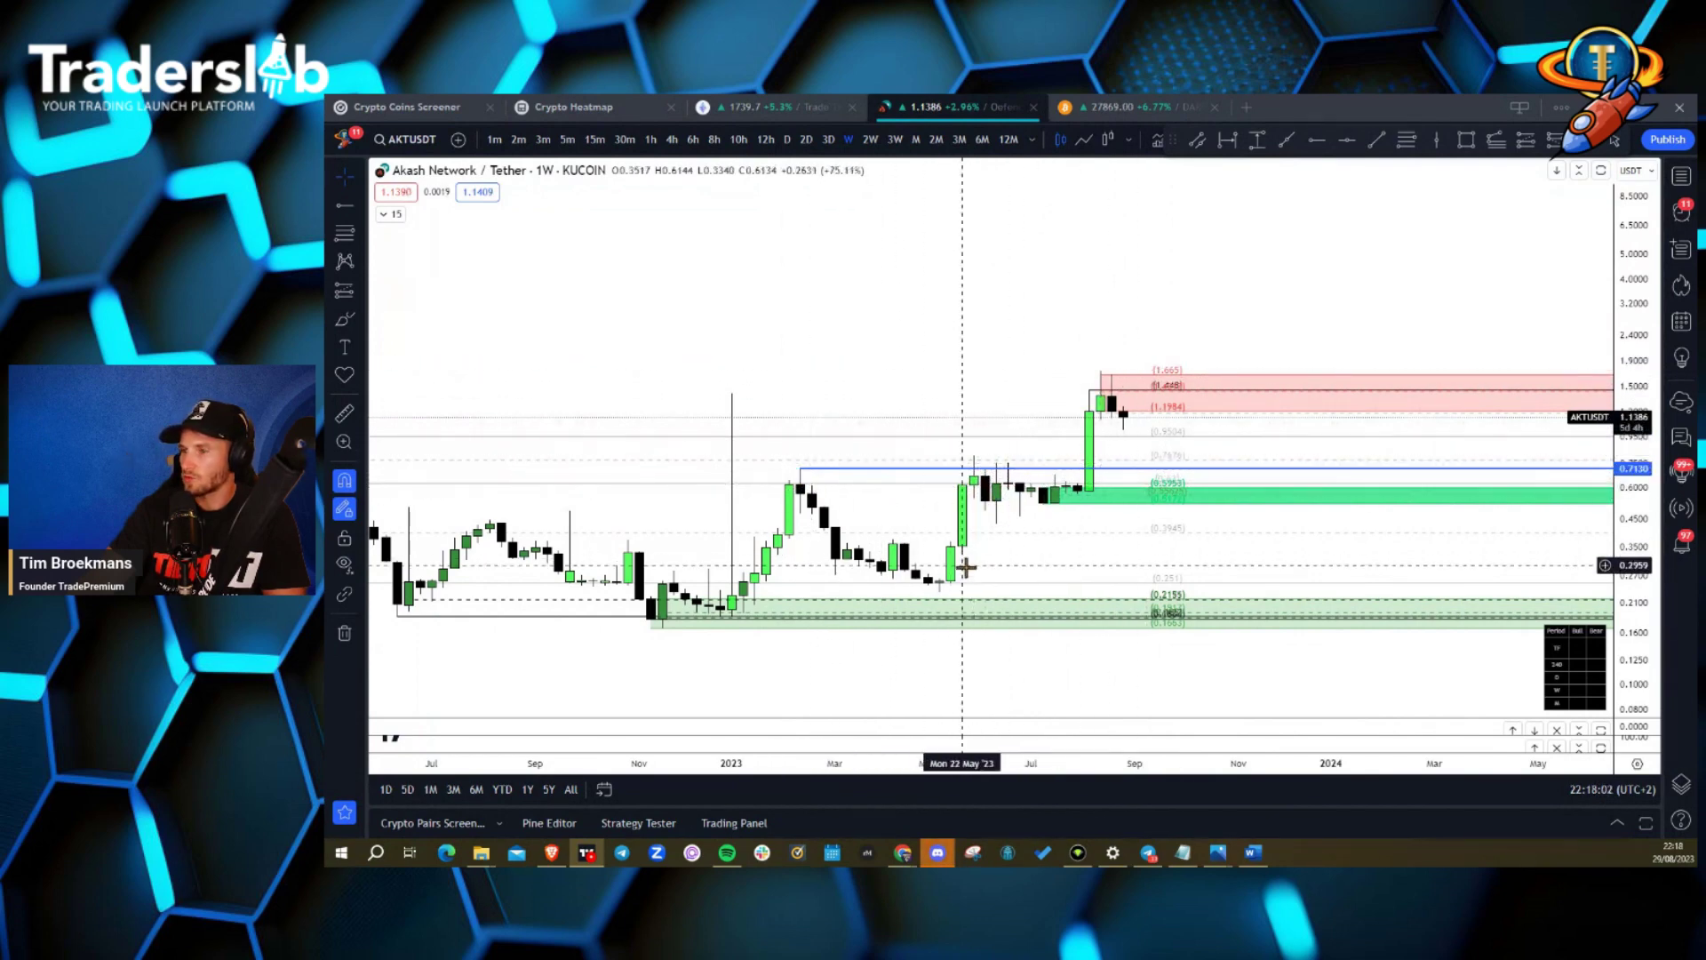
left_click(361, 212)
left_click(393, 233)
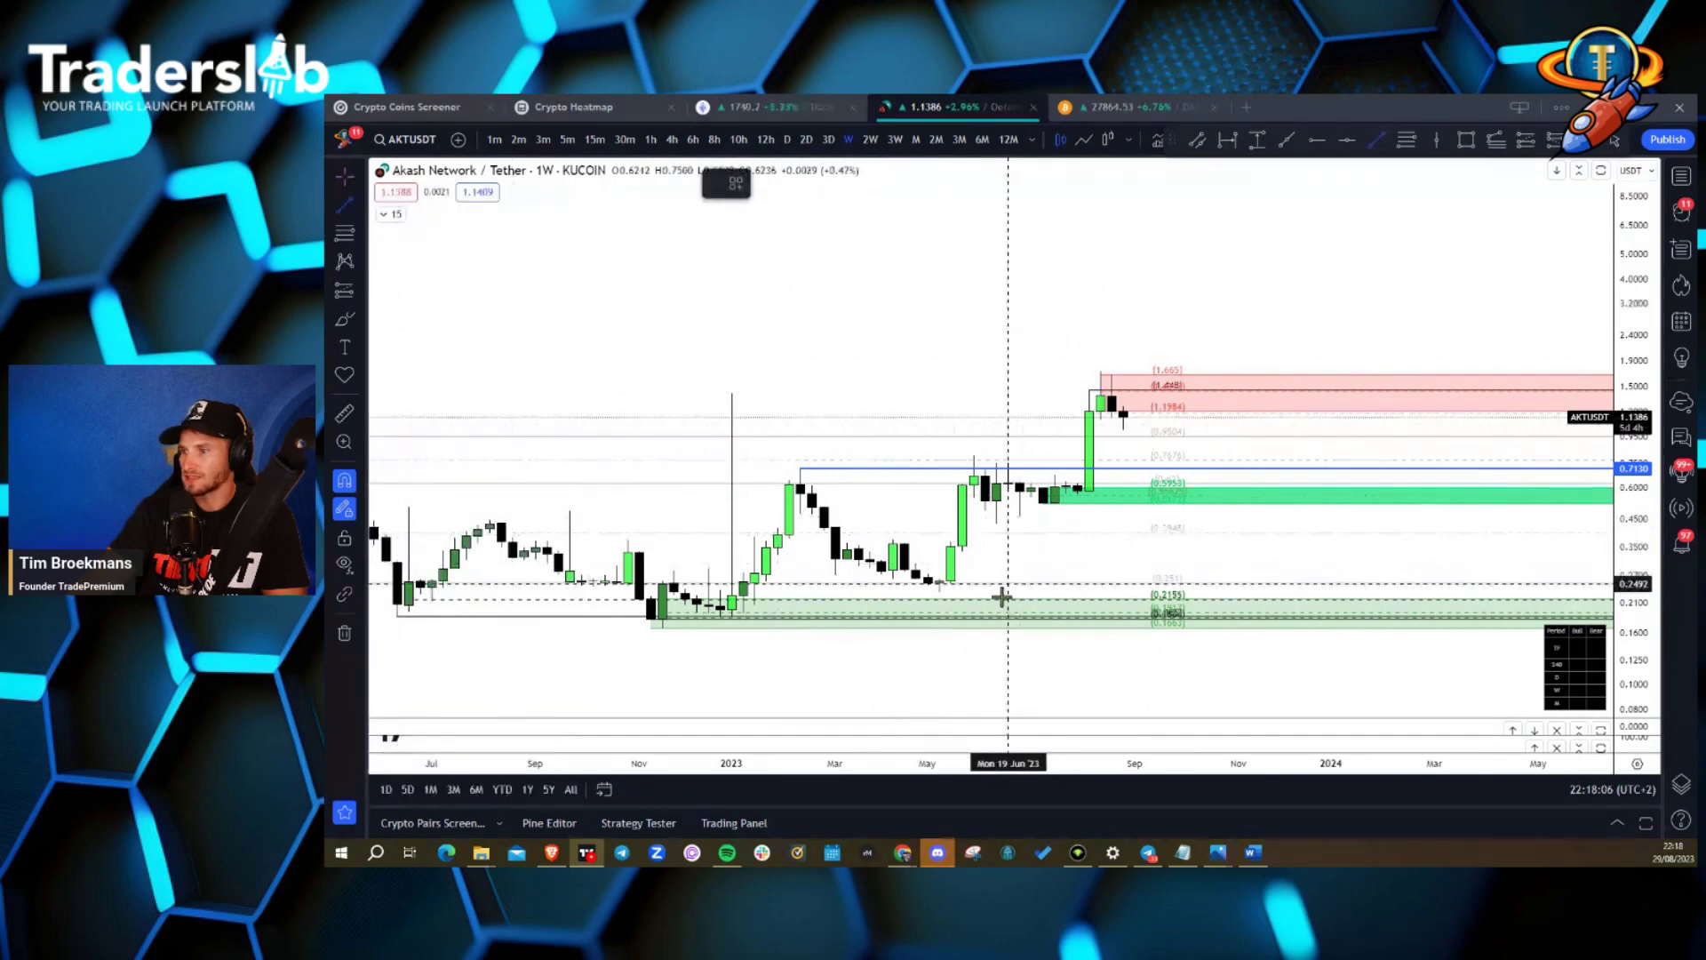
left_click(939, 591)
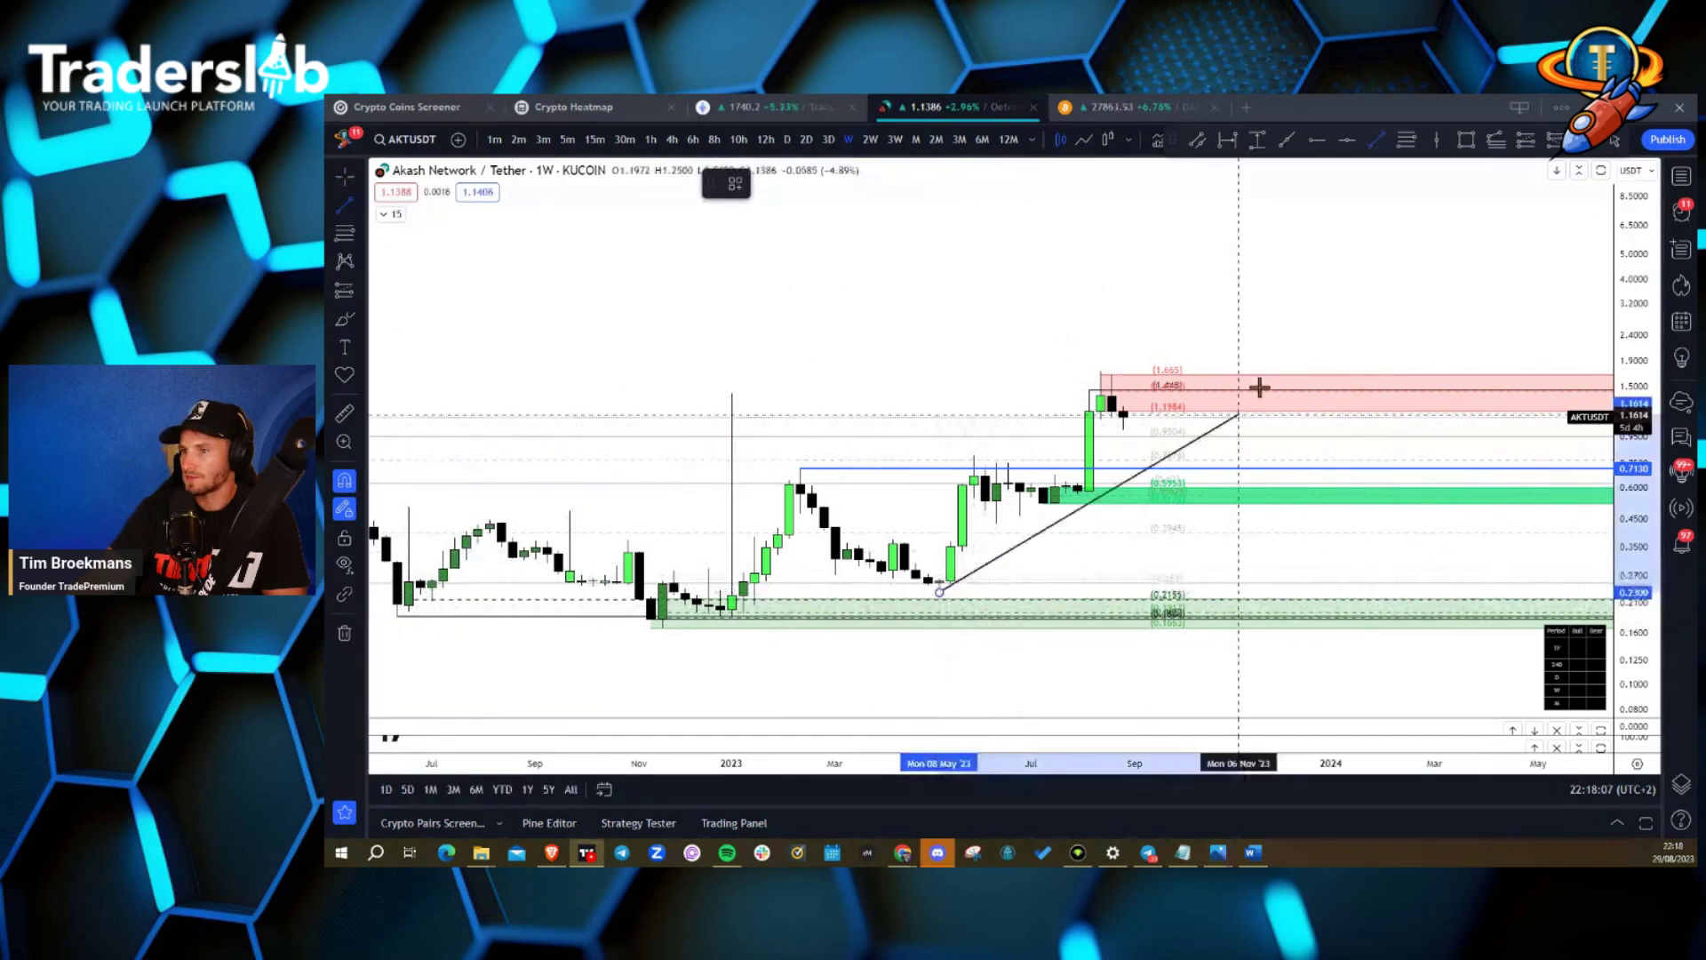
left_click(1307, 347)
left_click(790, 478)
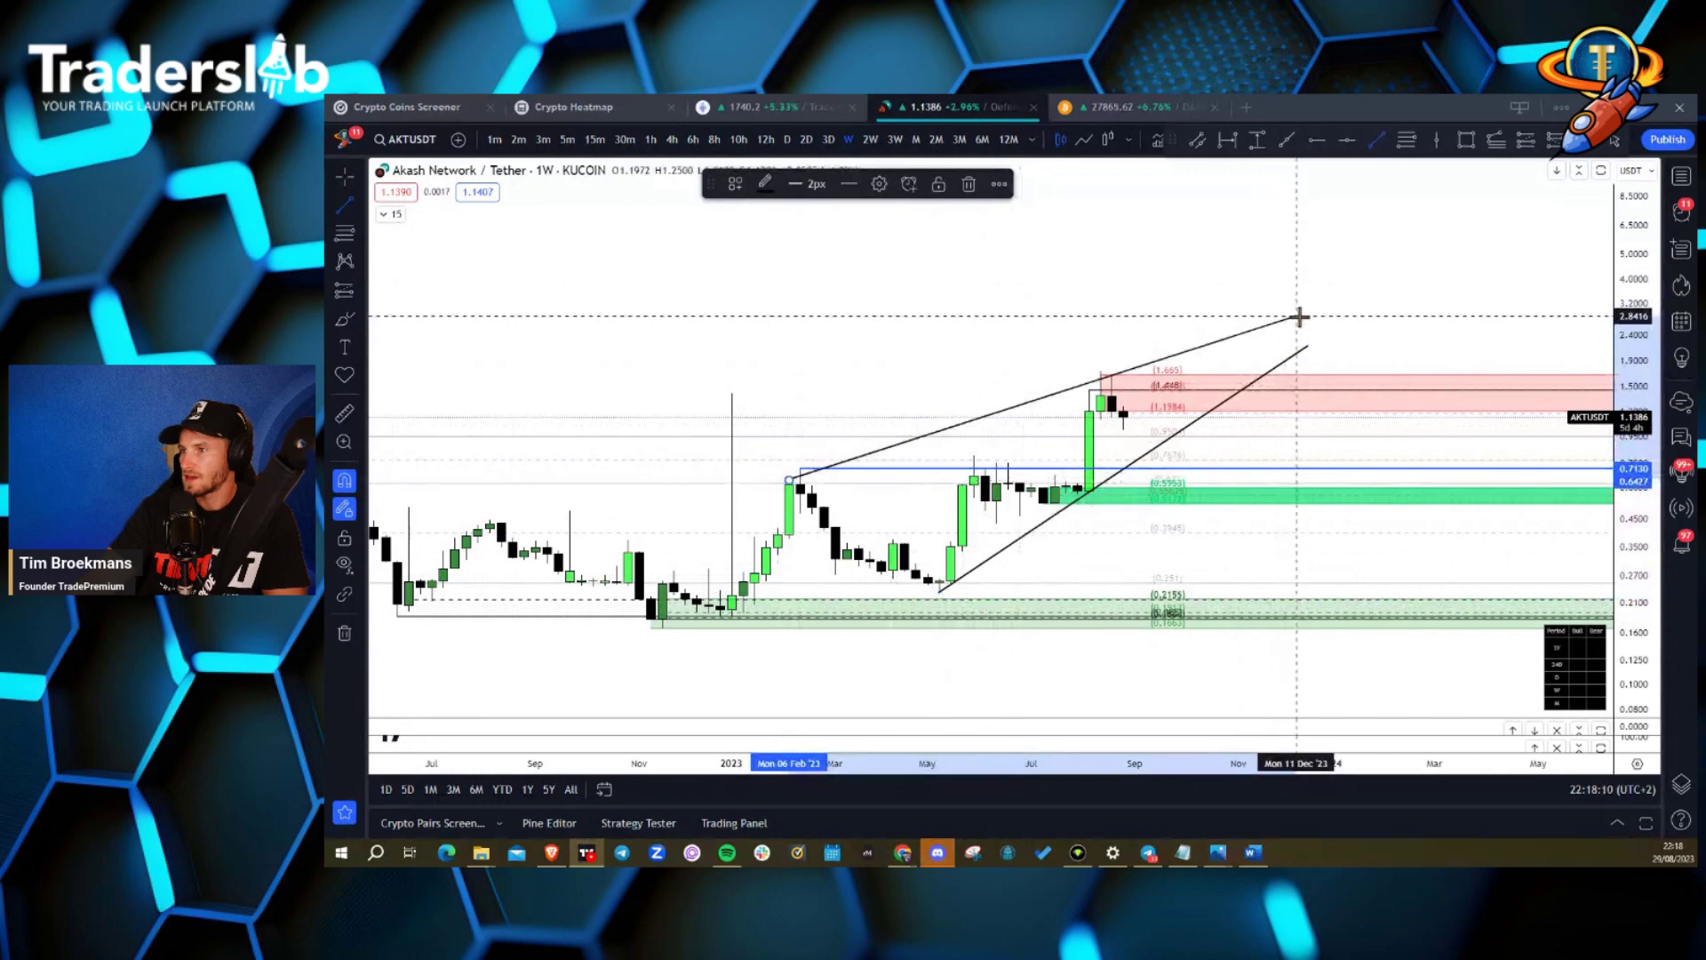
left_click(1297, 316)
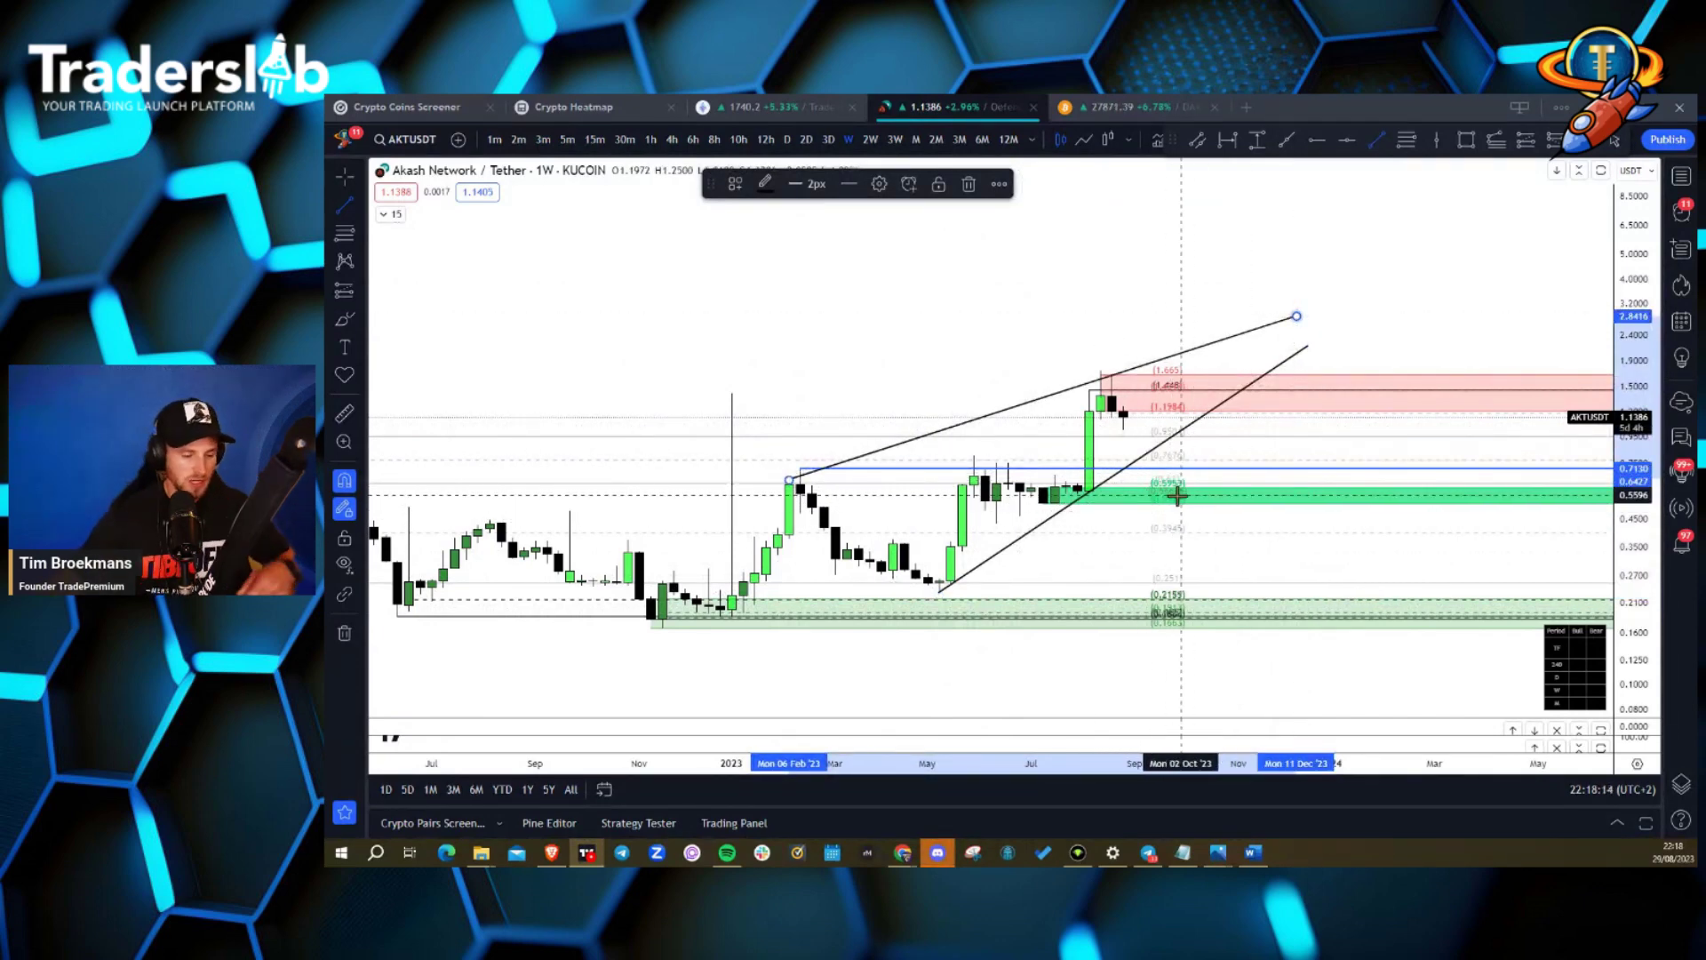
Delete the upper trend line and switch the chart to OPUSDT from the watchlist.
key("ctrl")
key("Delete")
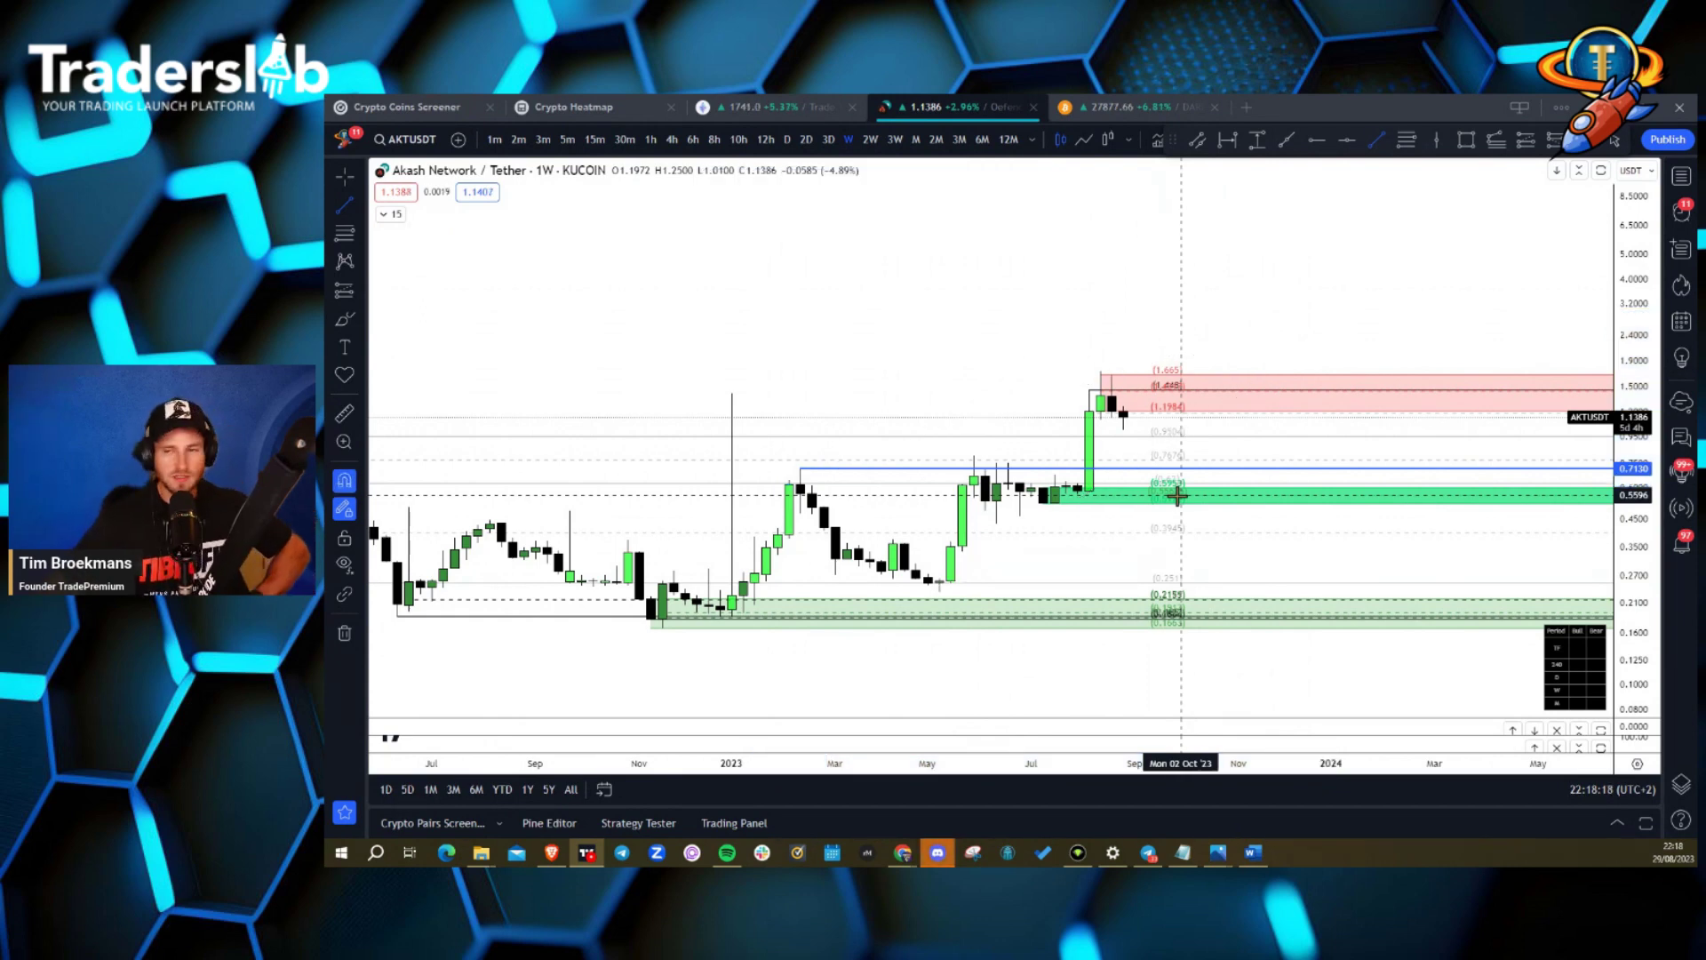
left_click(1679, 181)
left_click(1348, 258)
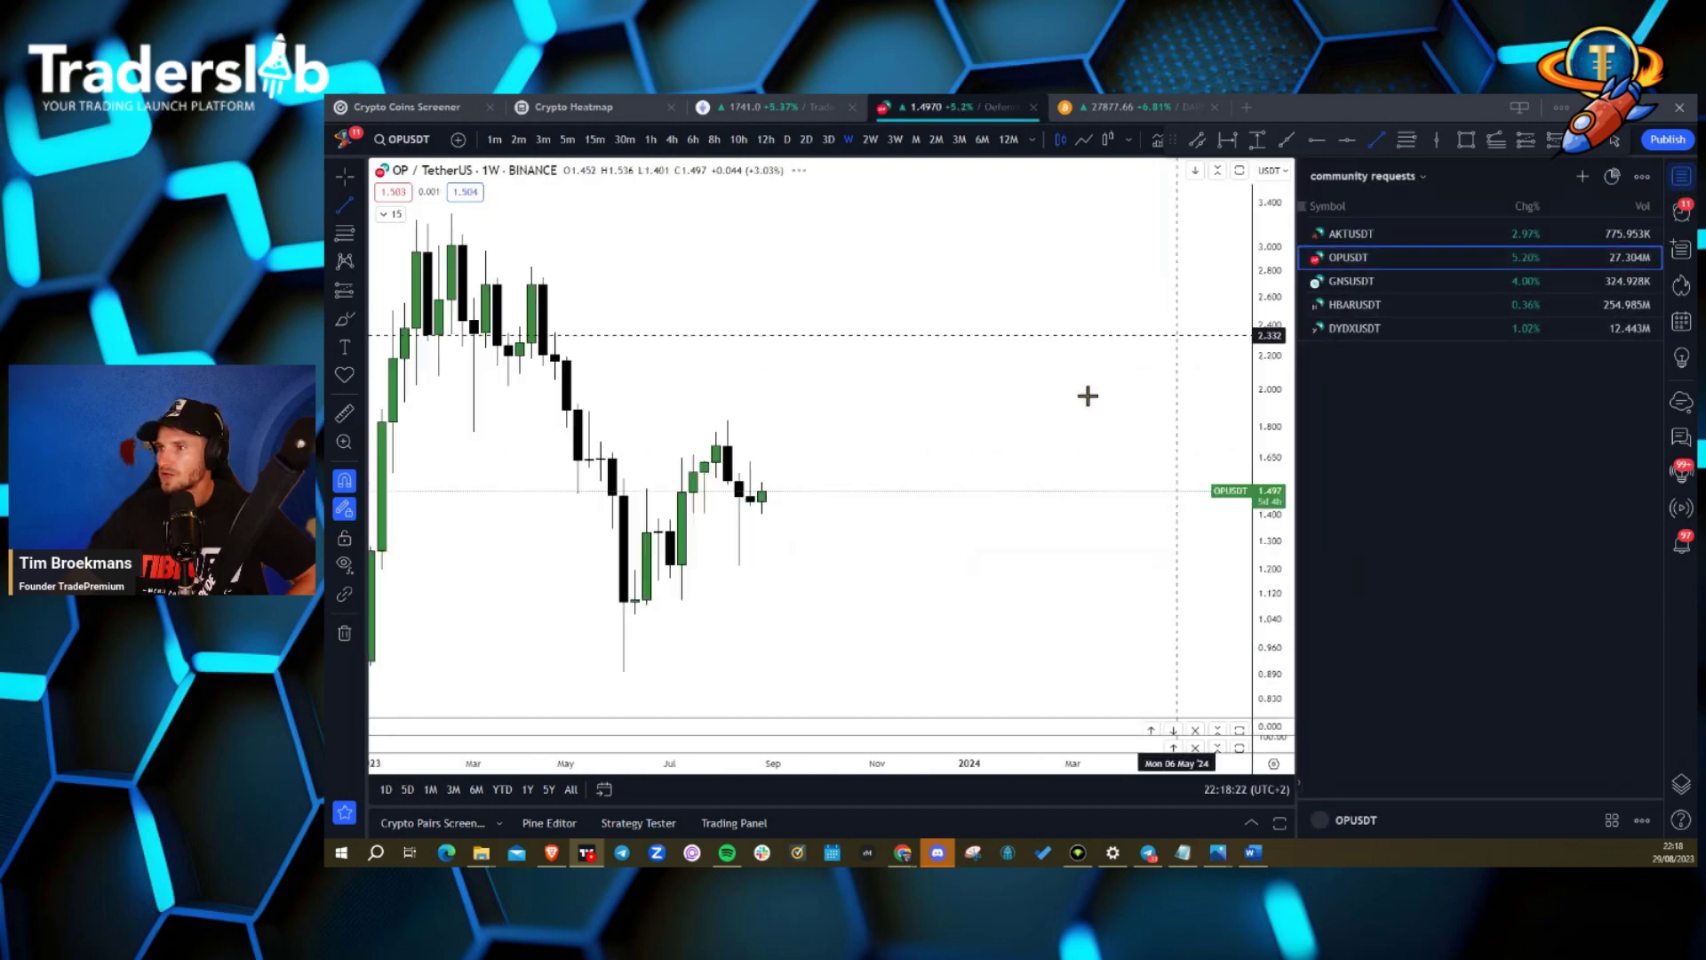
Let the chart fill the window and delete the Mainnet upgrade label.
left_click(1681, 181)
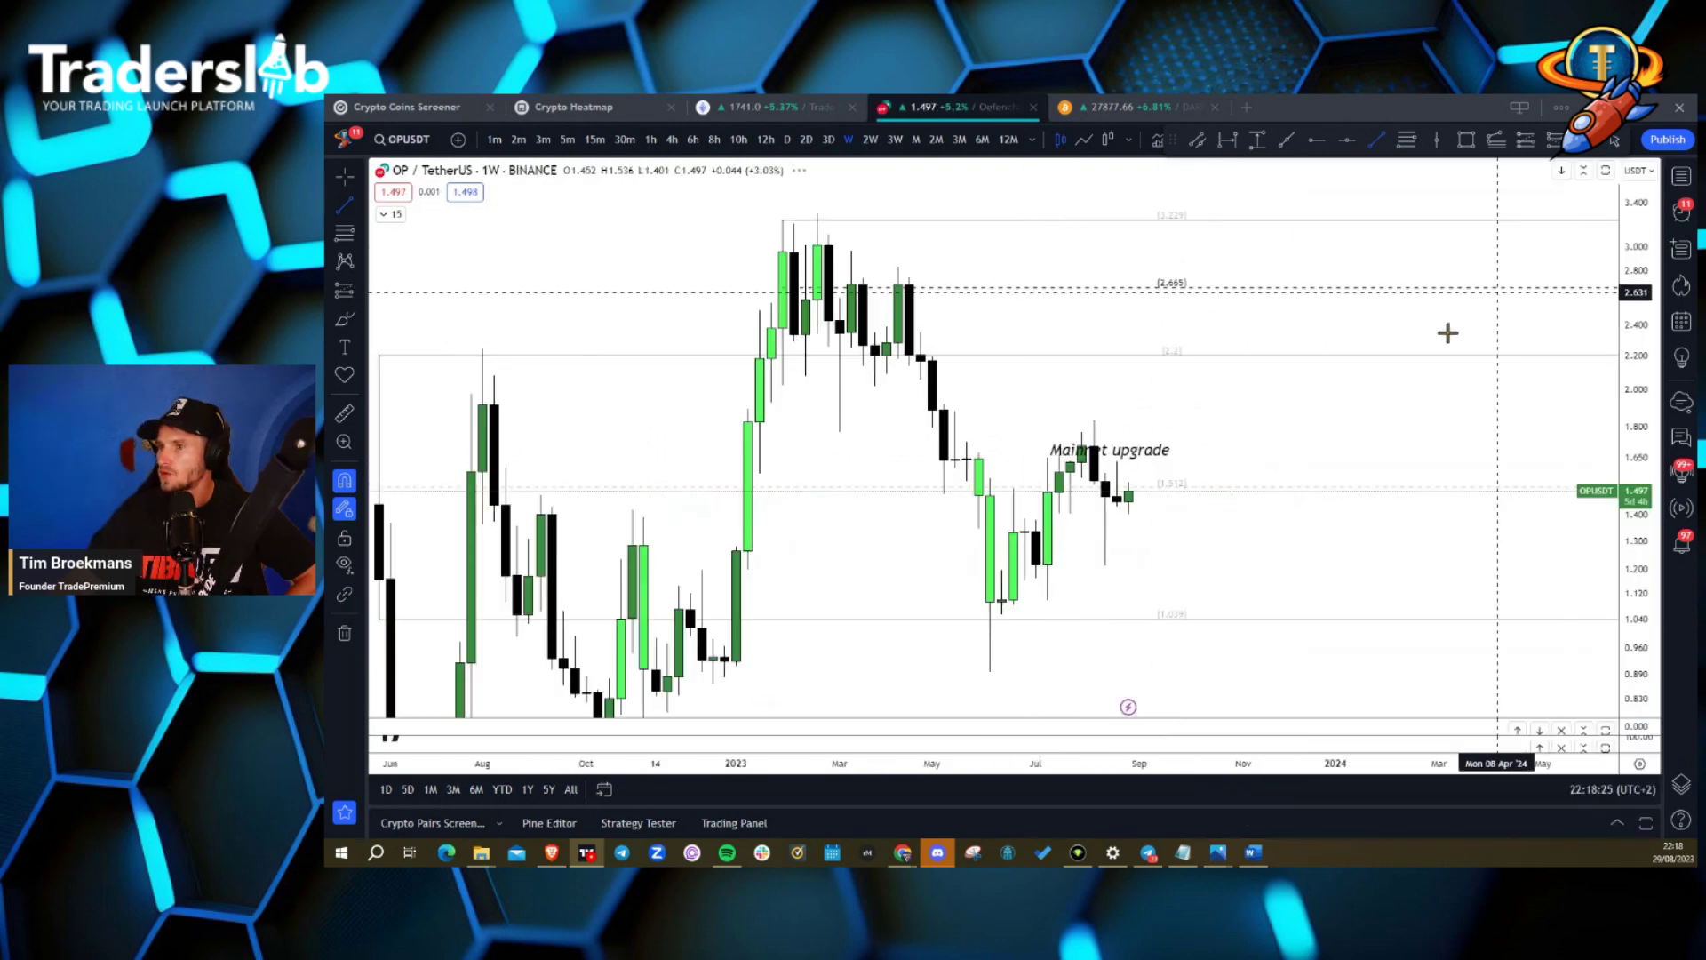
left_click(344, 180)
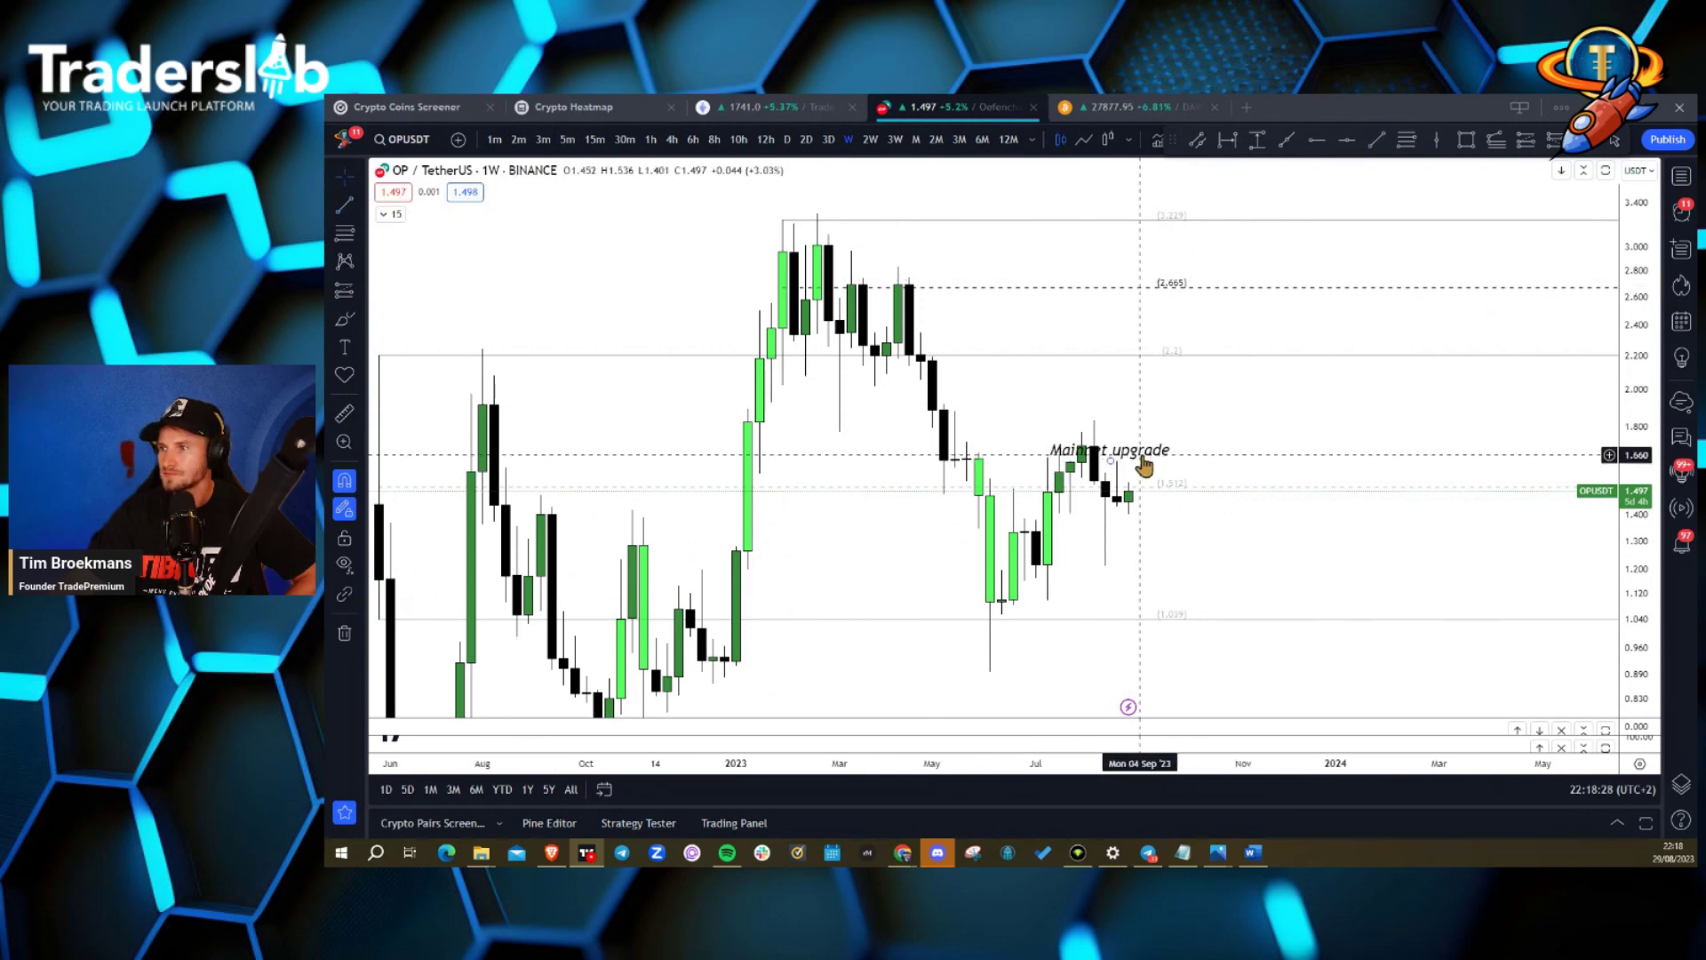
left_click_drag(1143, 464, 1274, 304)
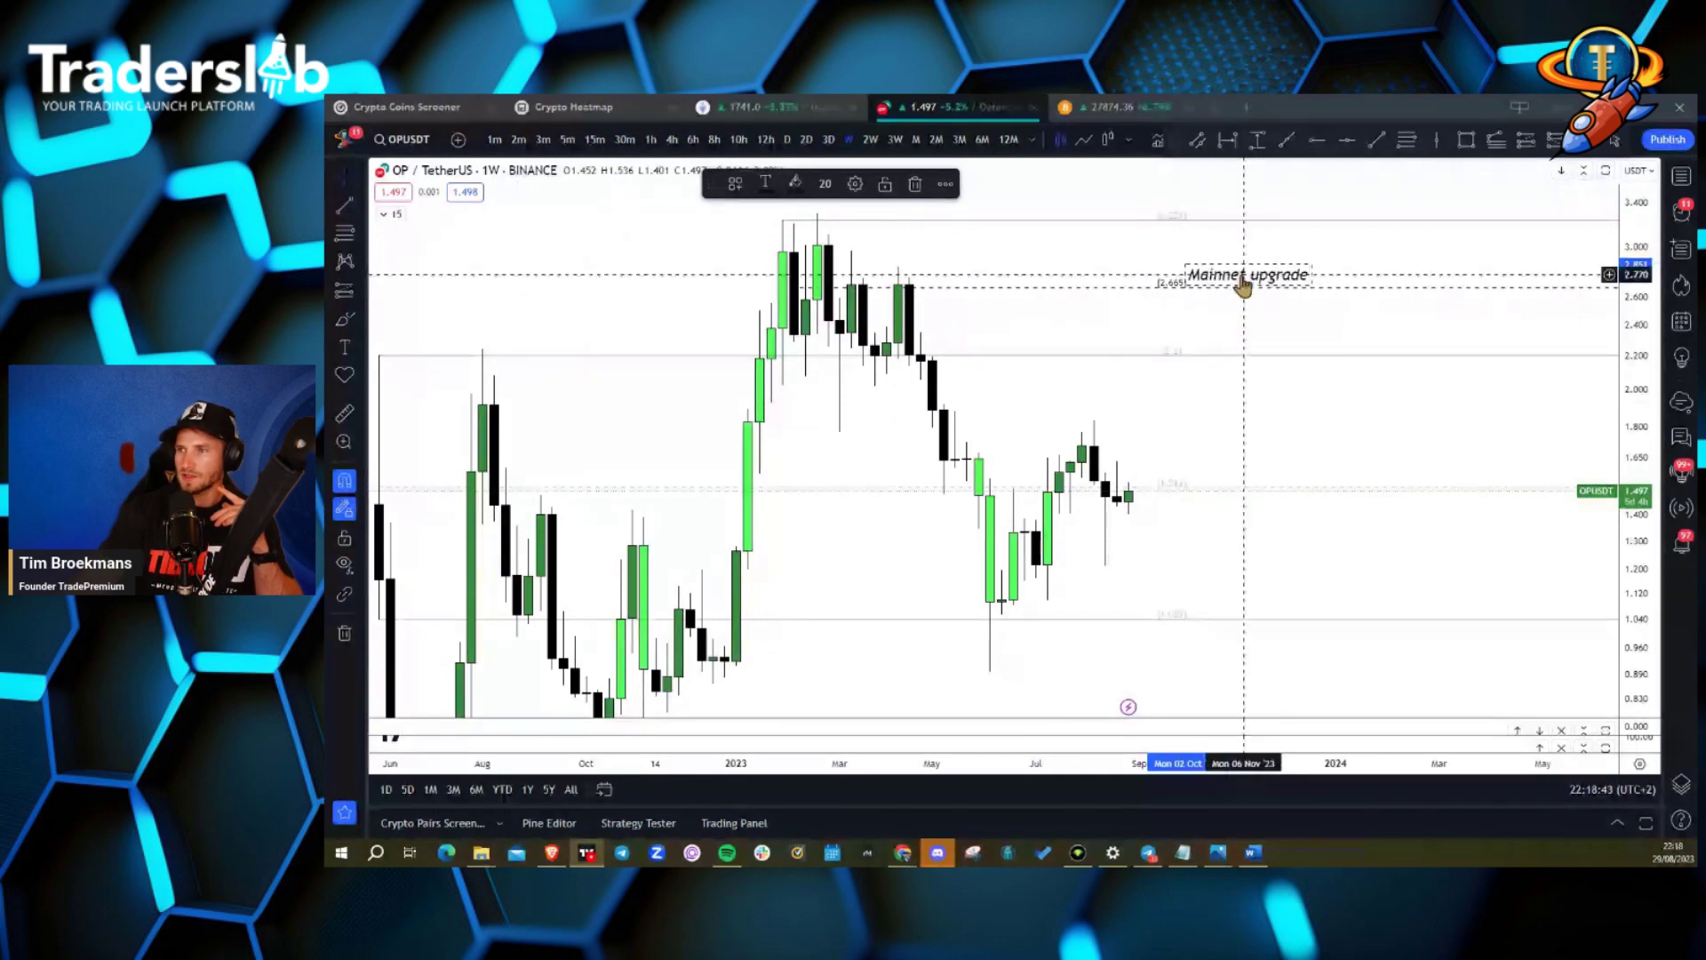
key("Delete")
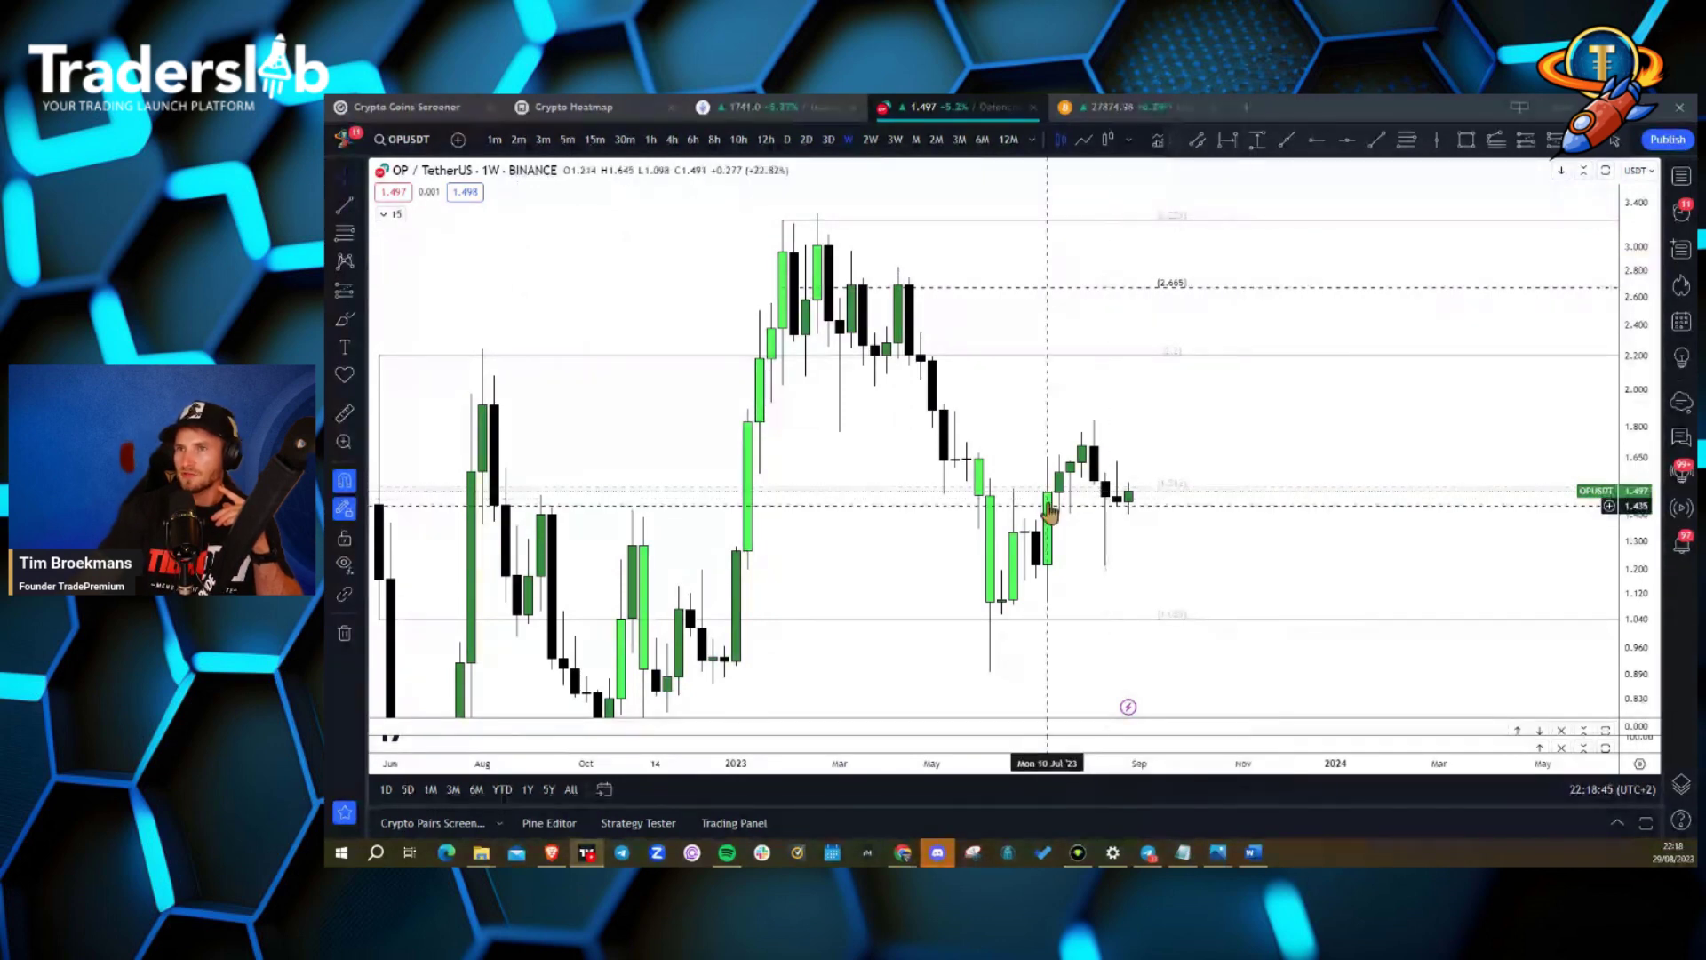
Hide the Liquidity Hunter indicator and zoom out to show history back to June 2022.
left_click(382, 215)
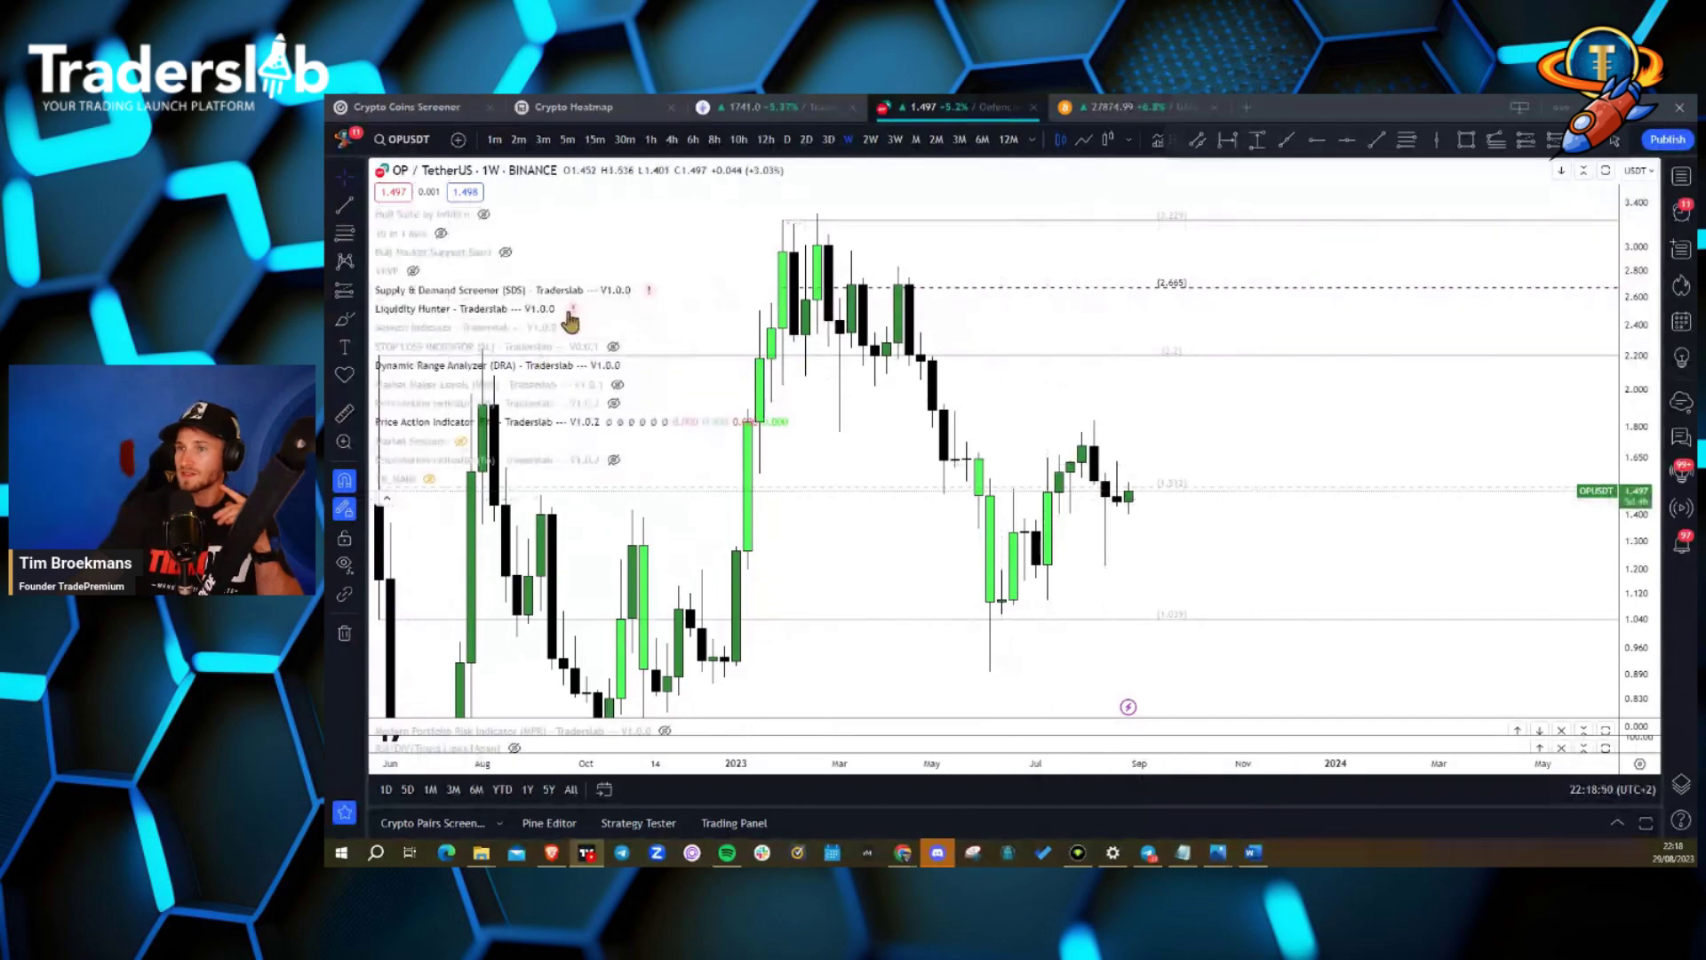
left_click(569, 308)
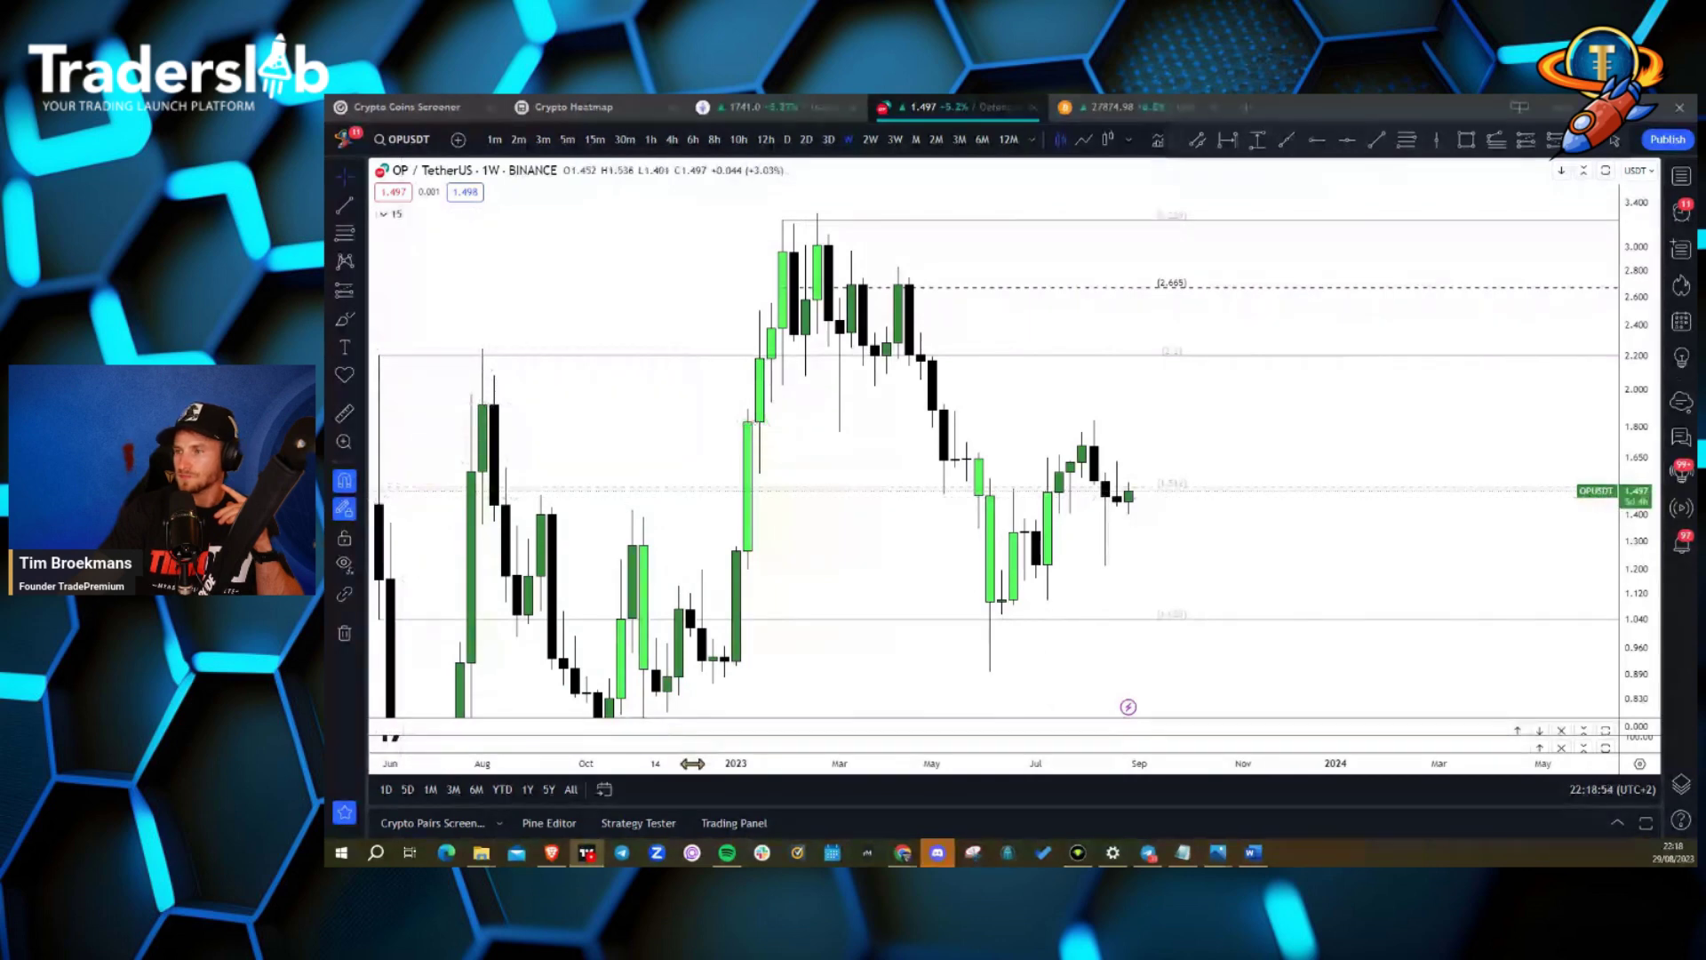
left_click_drag(692, 763, 1135, 762)
left_click_drag(1635, 312, 1635, 382)
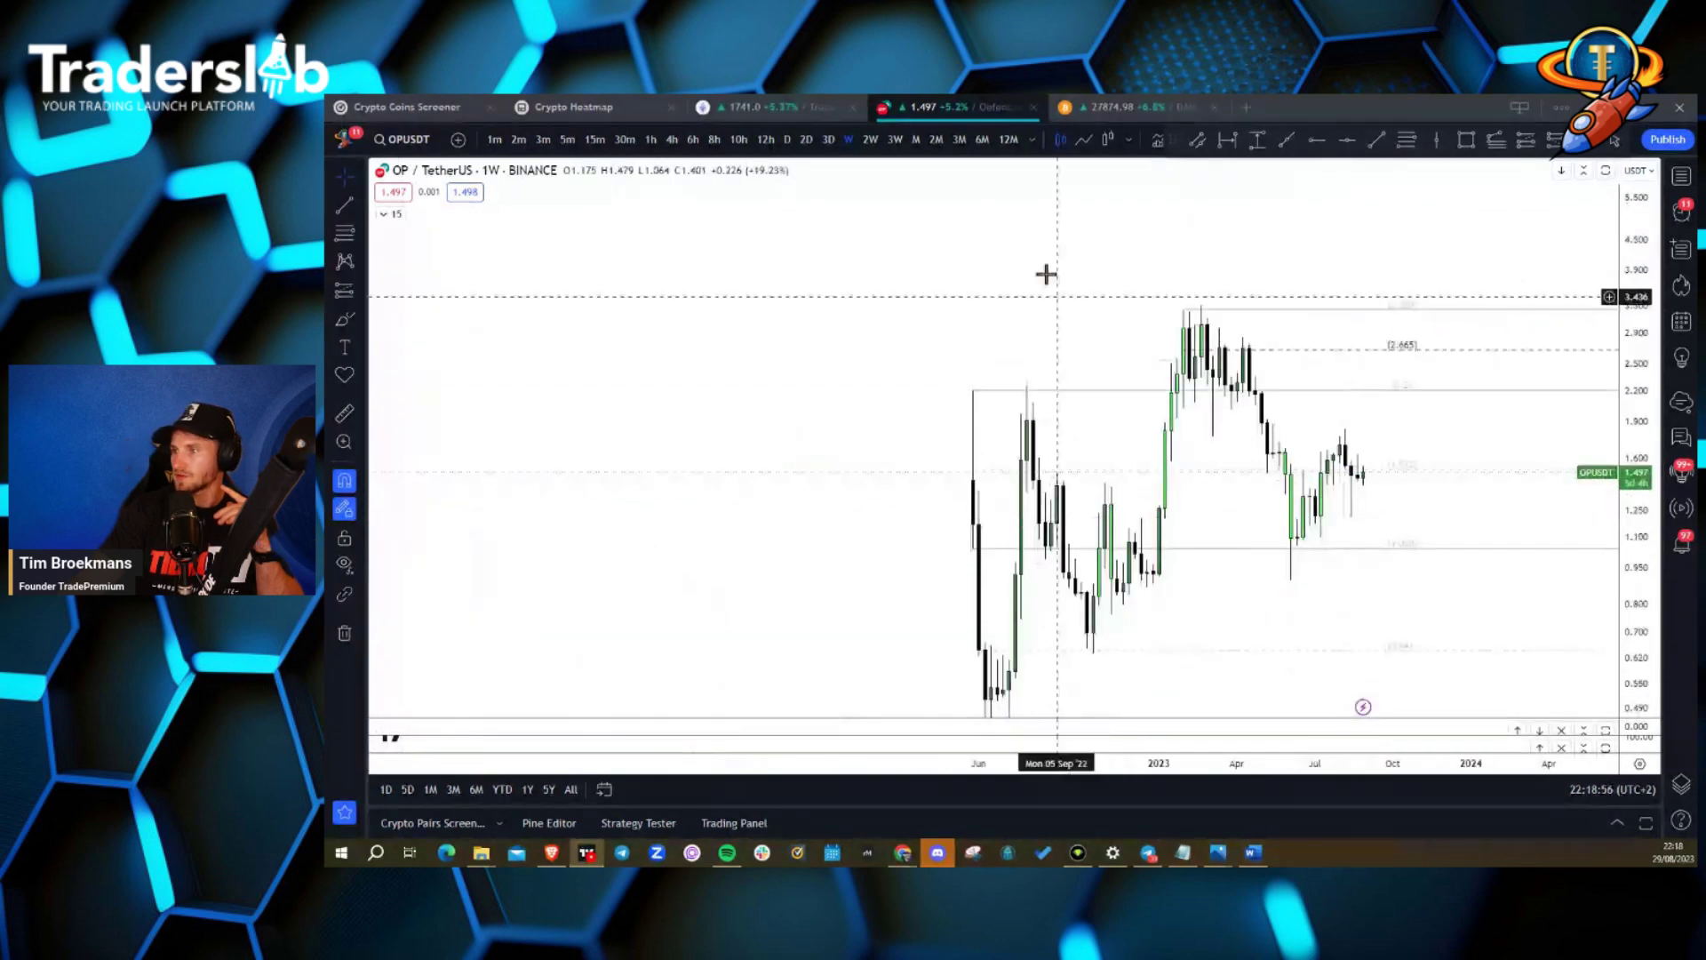
Switch OP to the 3-day timeframe and stretch the price scale to bring 2024 into view.
left_click(829, 143)
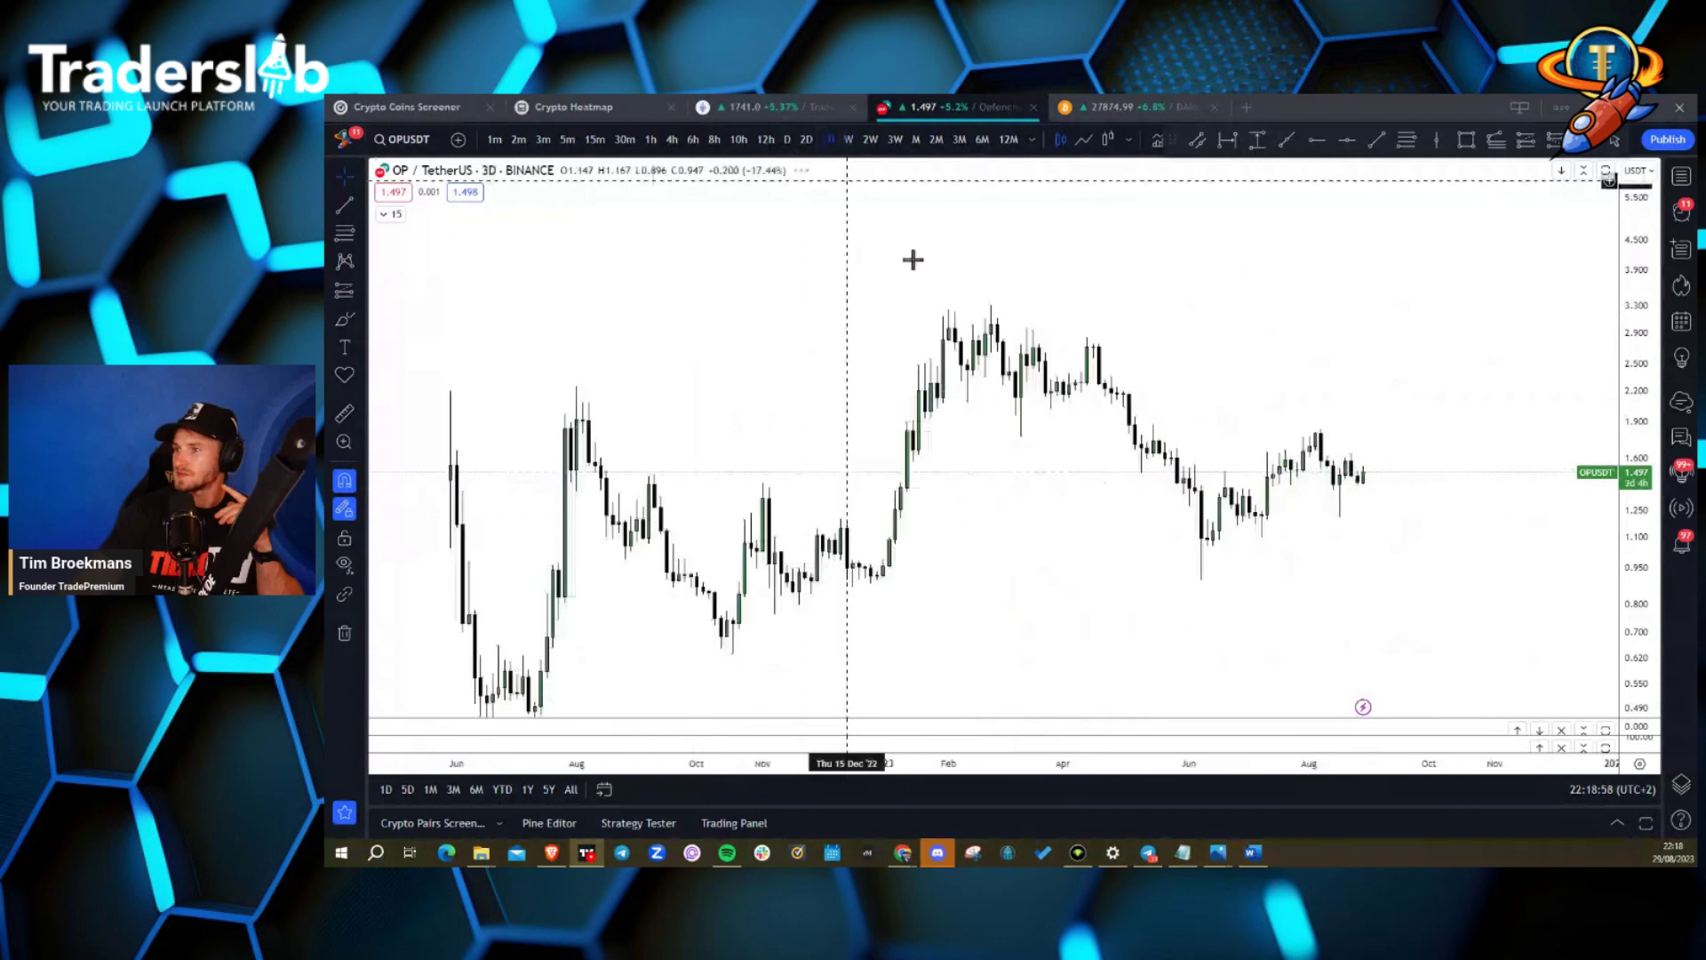
left_click_drag(1638, 591, 1593, 377)
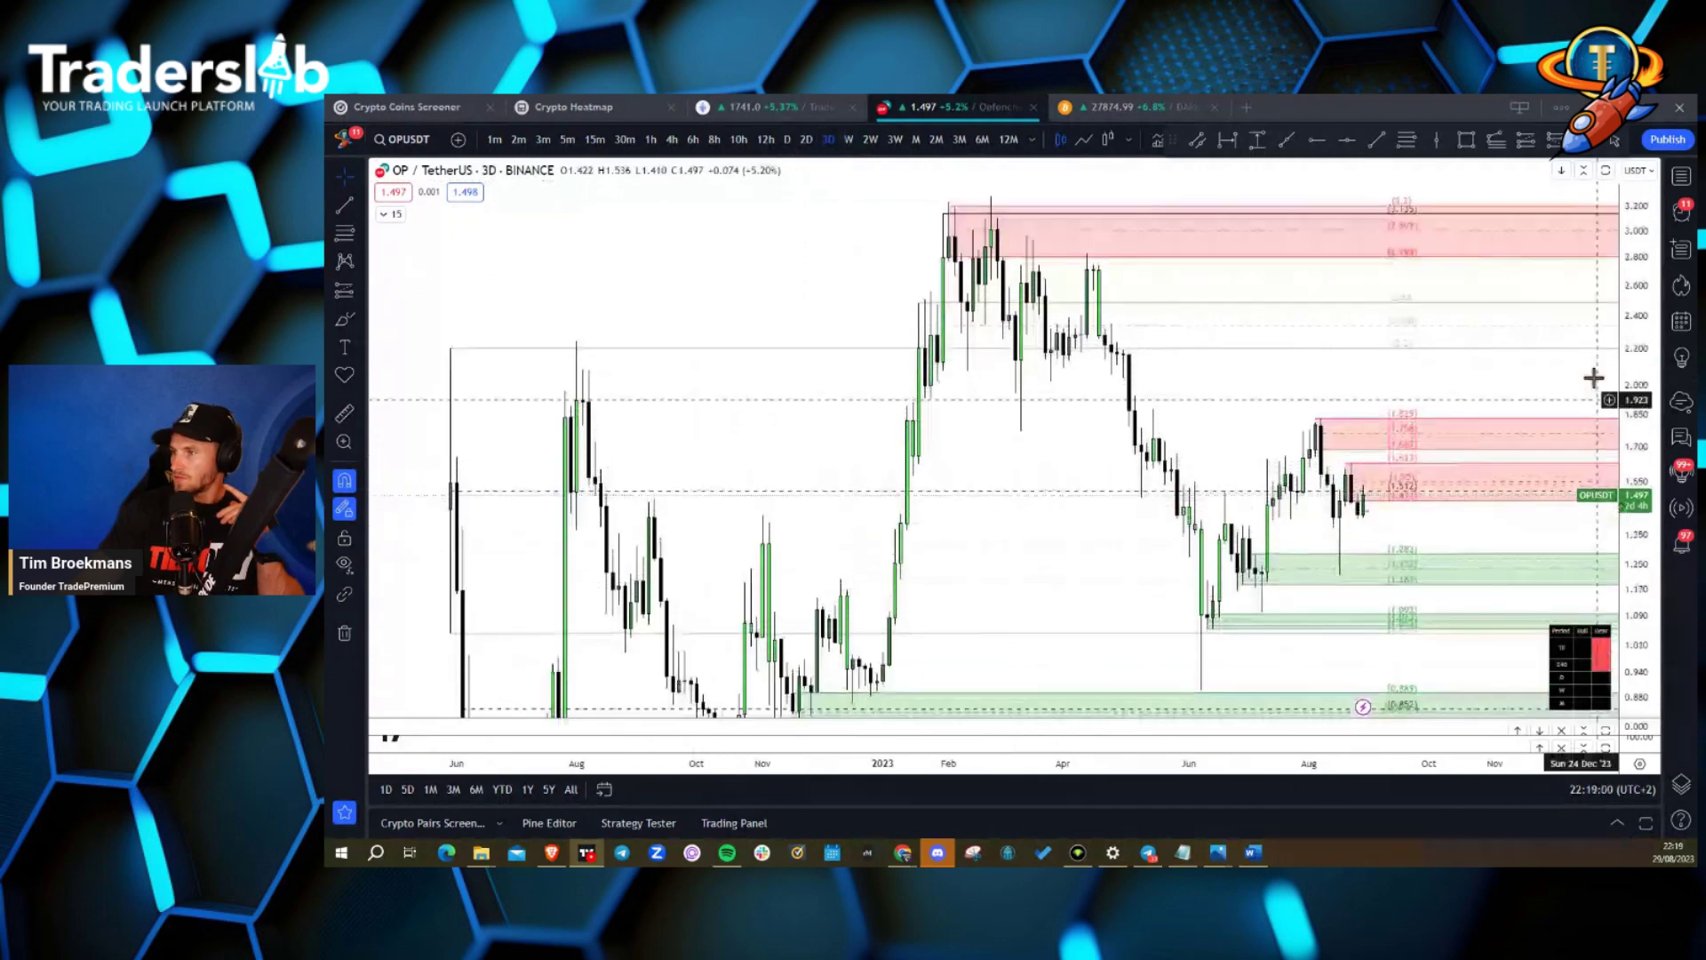
left_click_drag(1335, 406, 1010, 305)
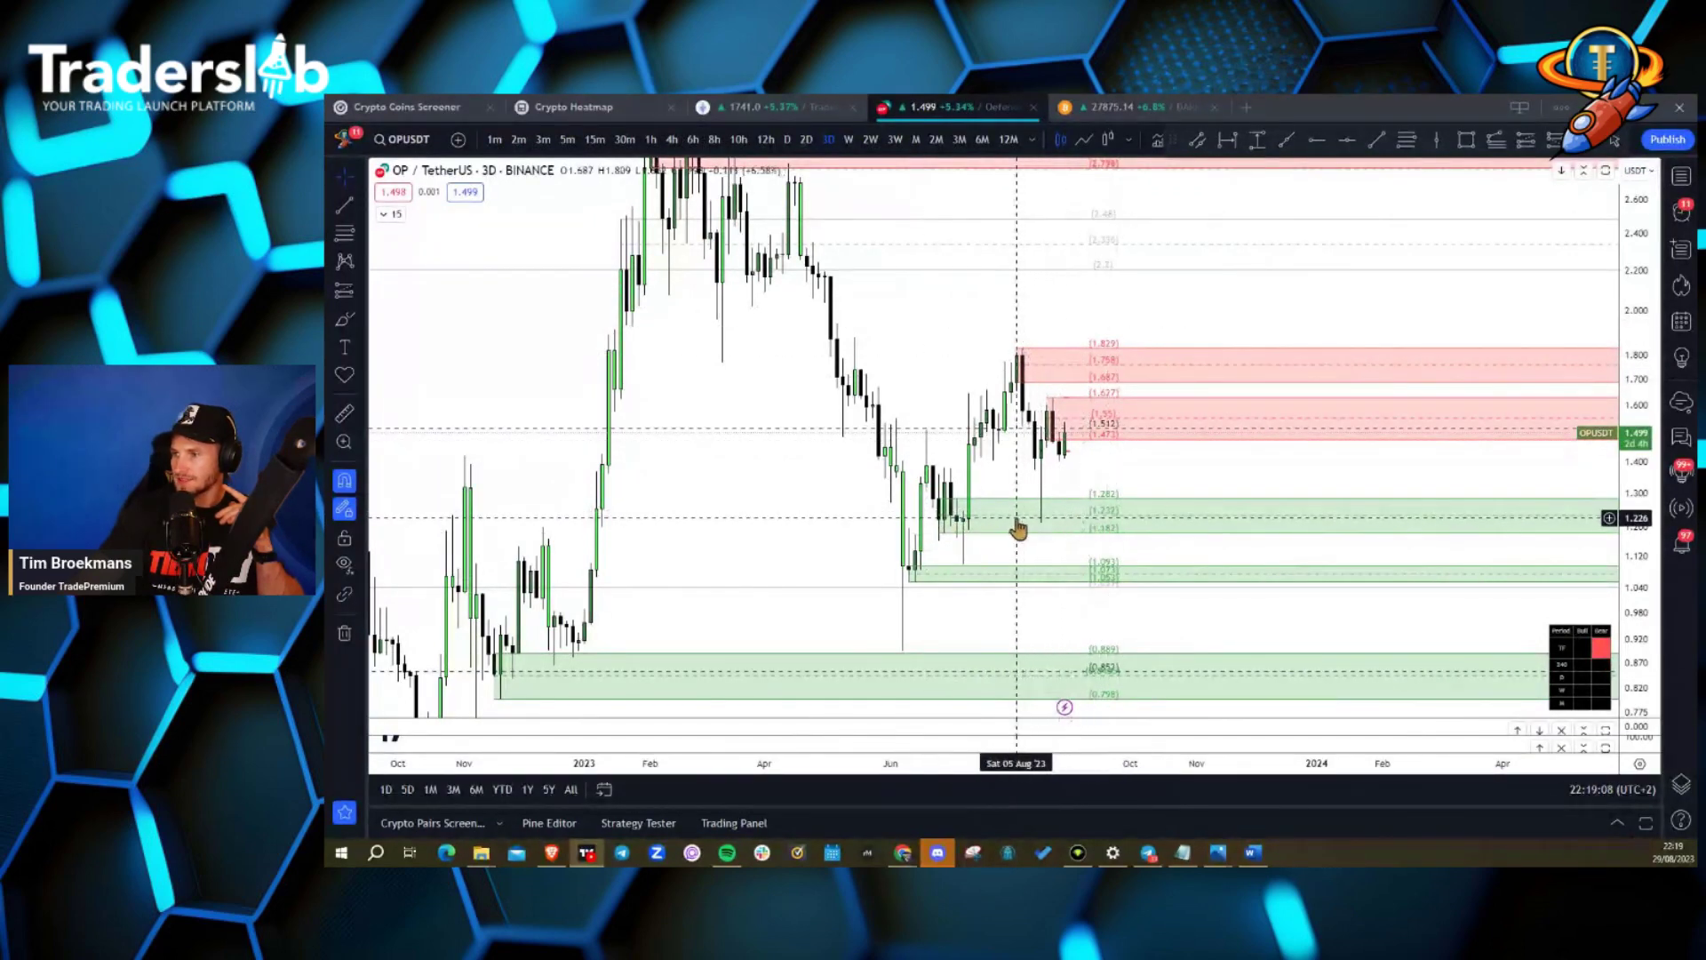
Turn the Price Action Indicator back on and frame the chart from mid-2022 to recent months.
left_click(391, 215)
left_click(614, 402)
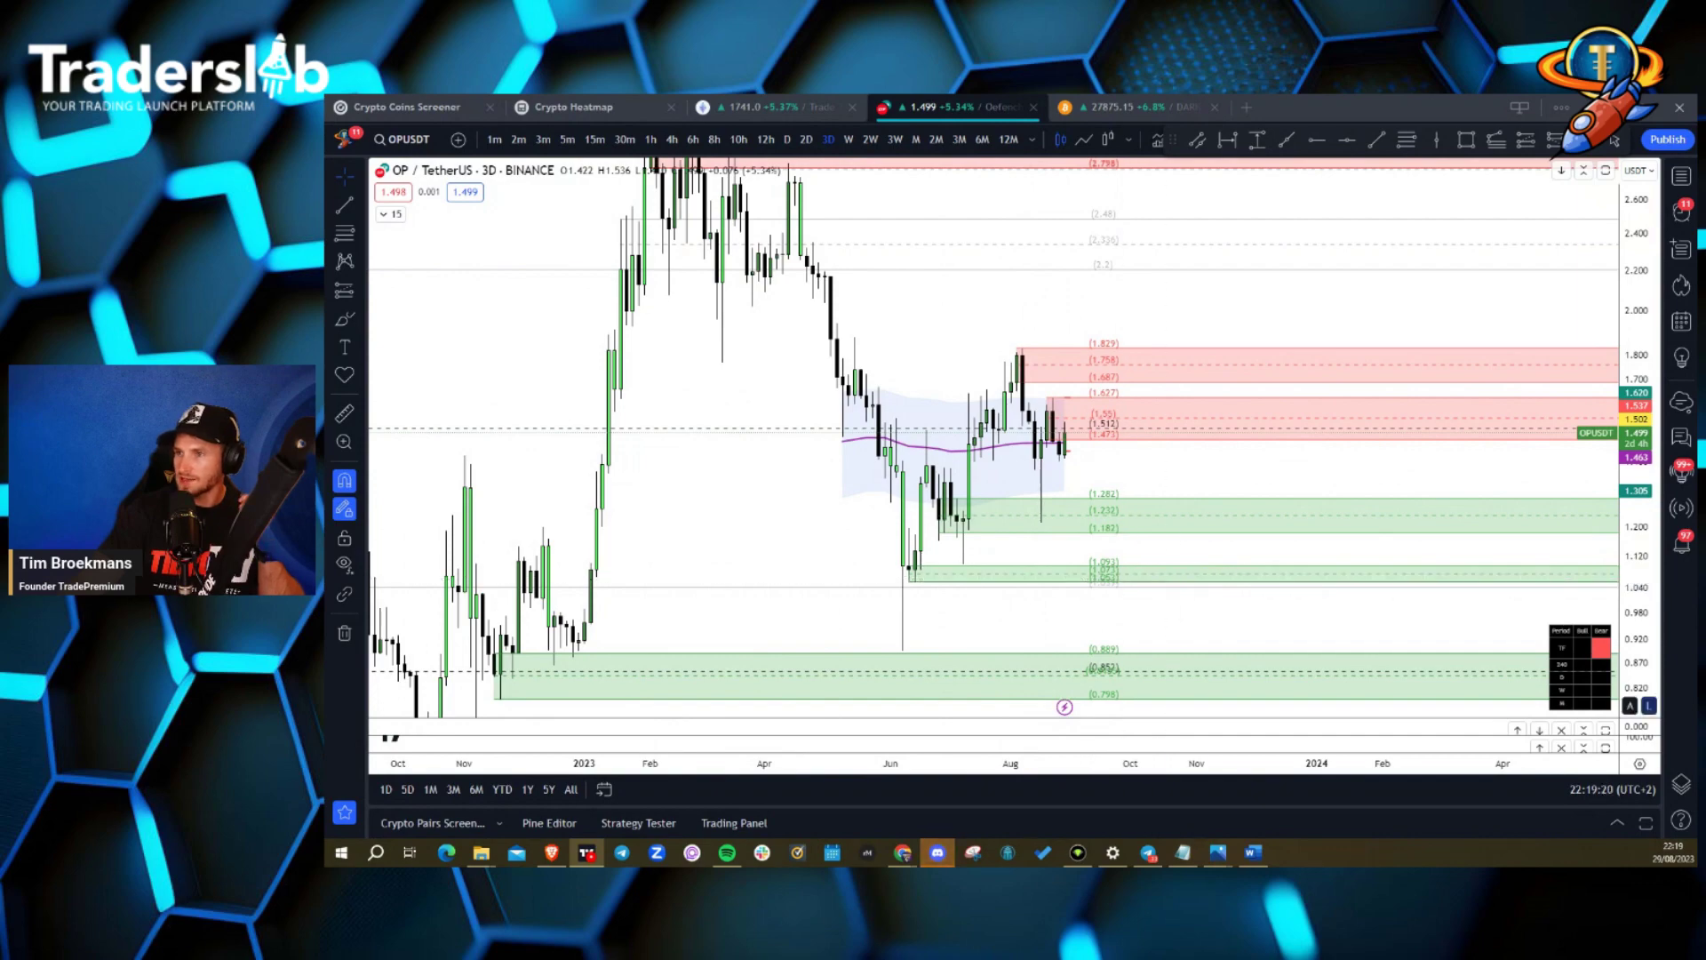
left_click(358, 176)
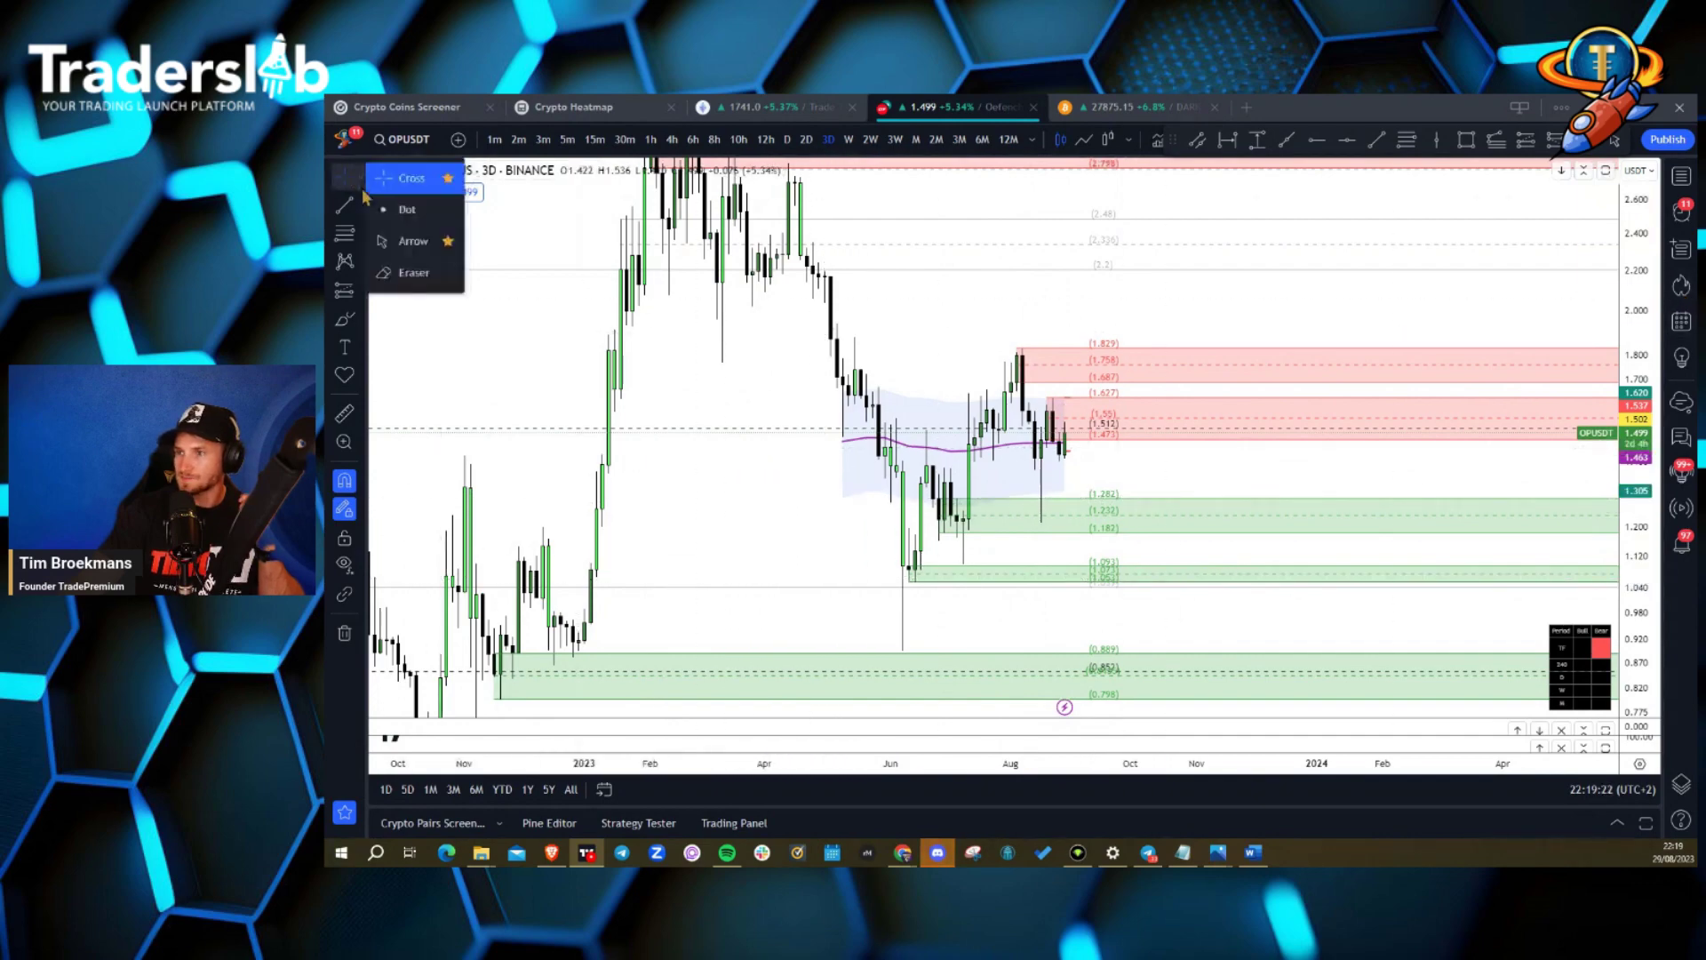
left_click_drag(846, 530, 1359, 533)
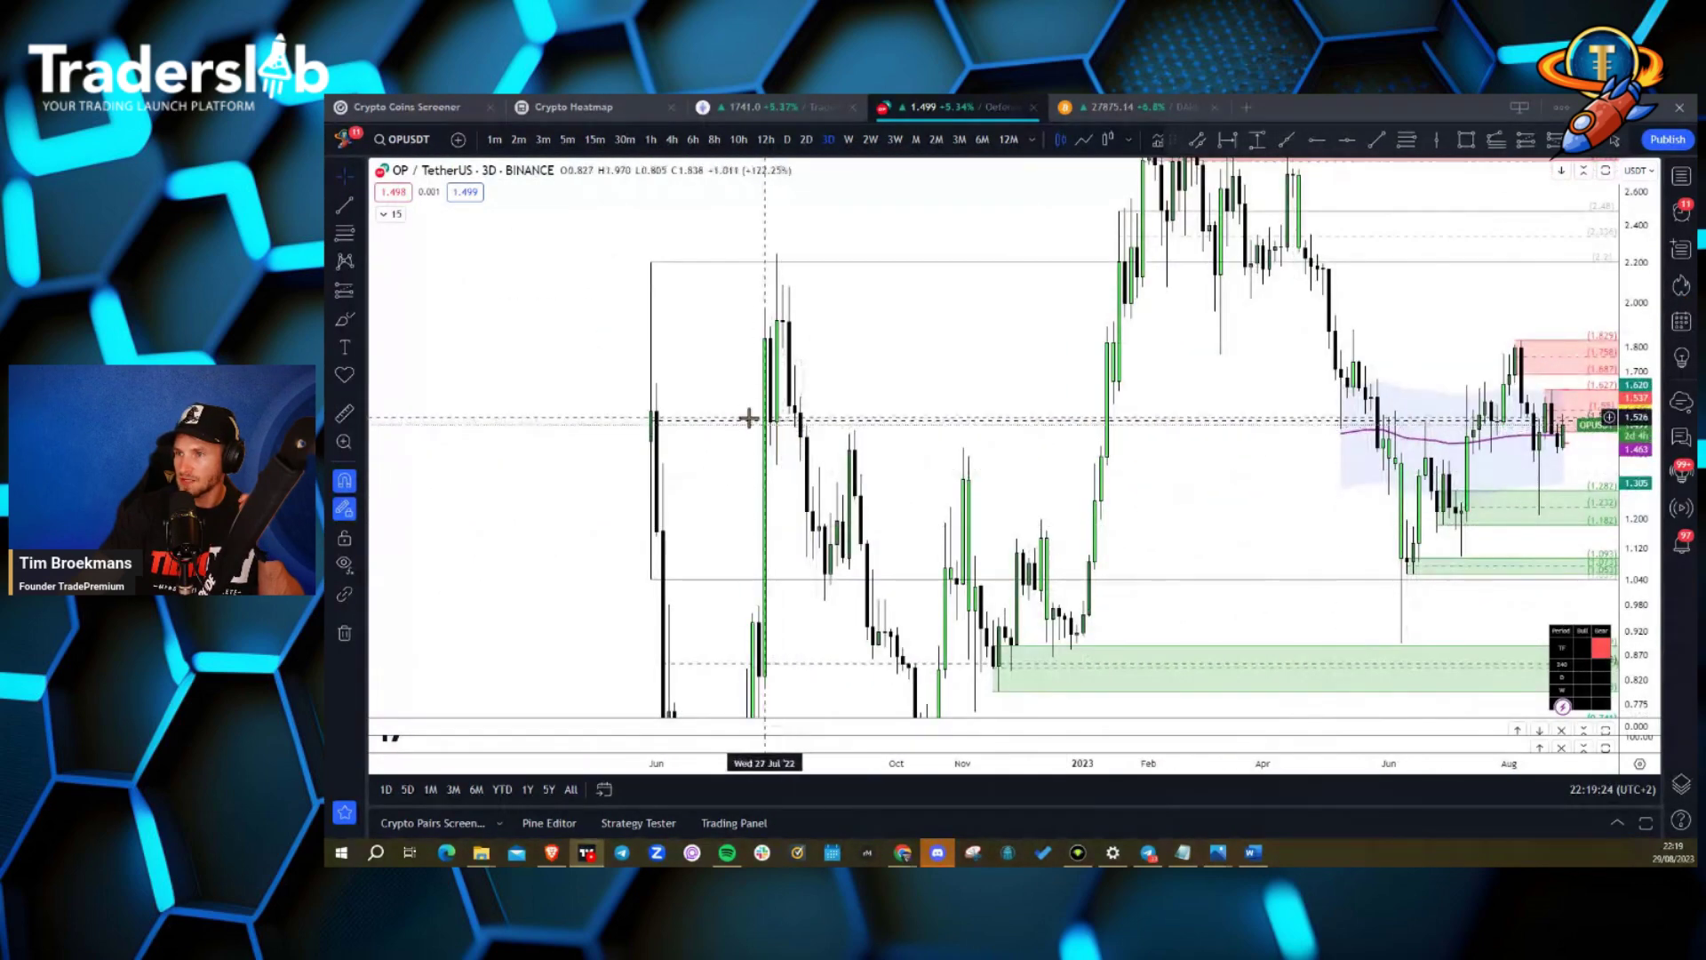
left_click(652, 262)
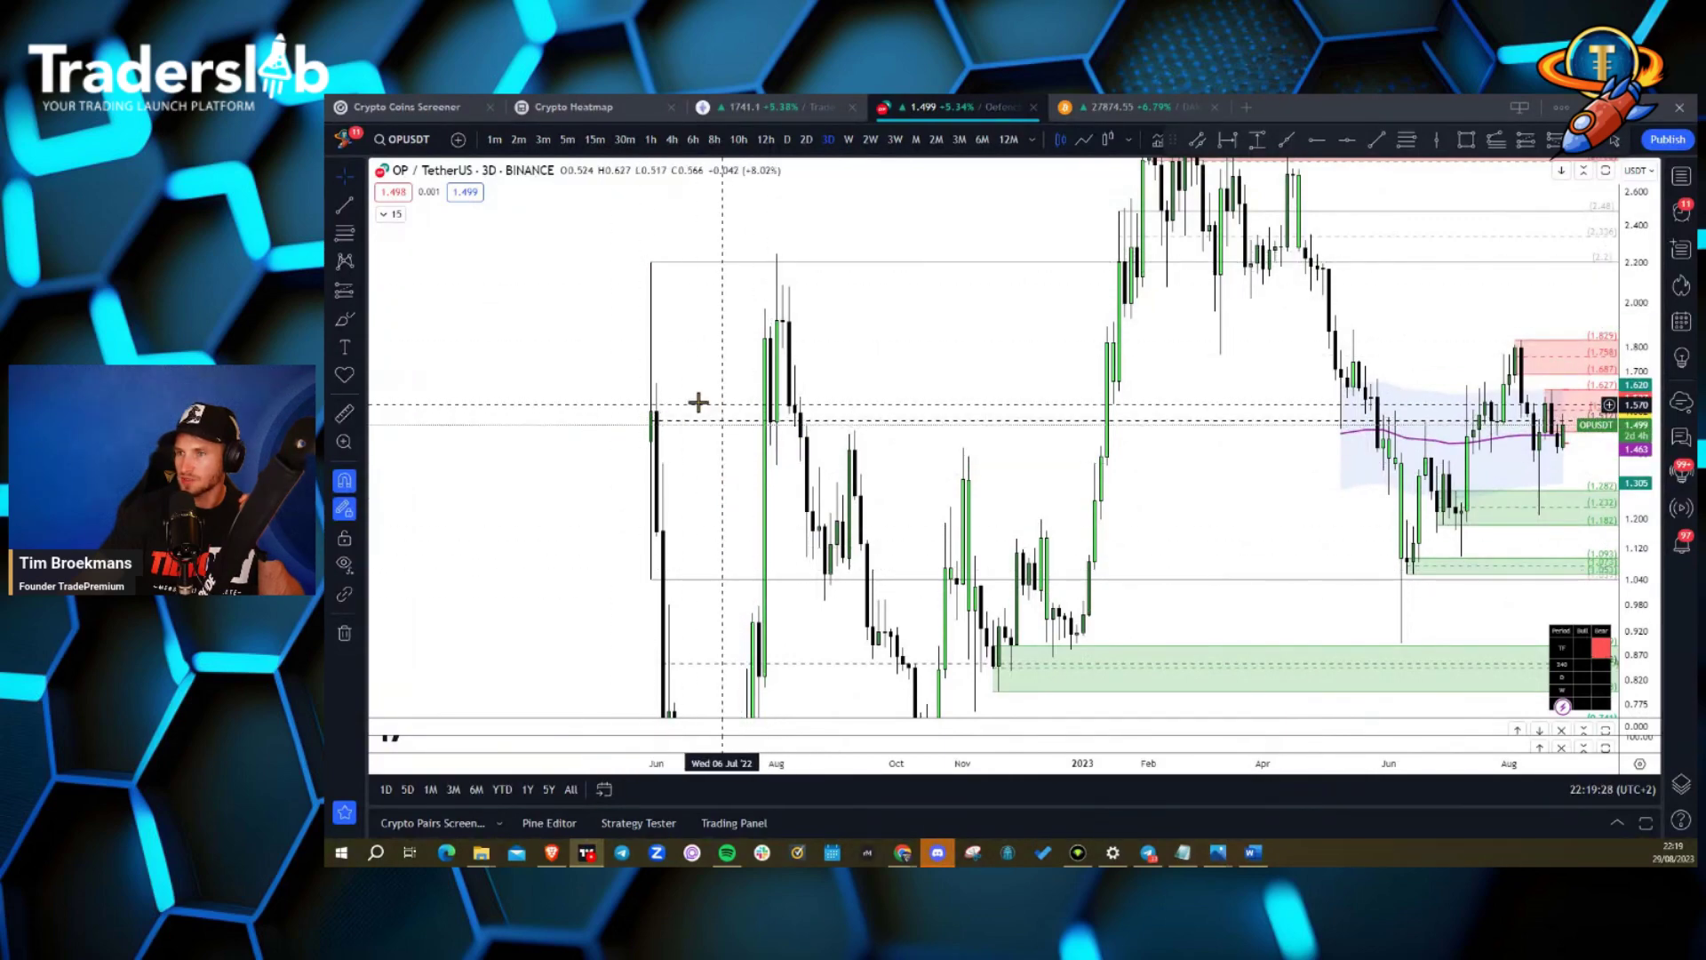
left_click_drag(1458, 560, 975, 495)
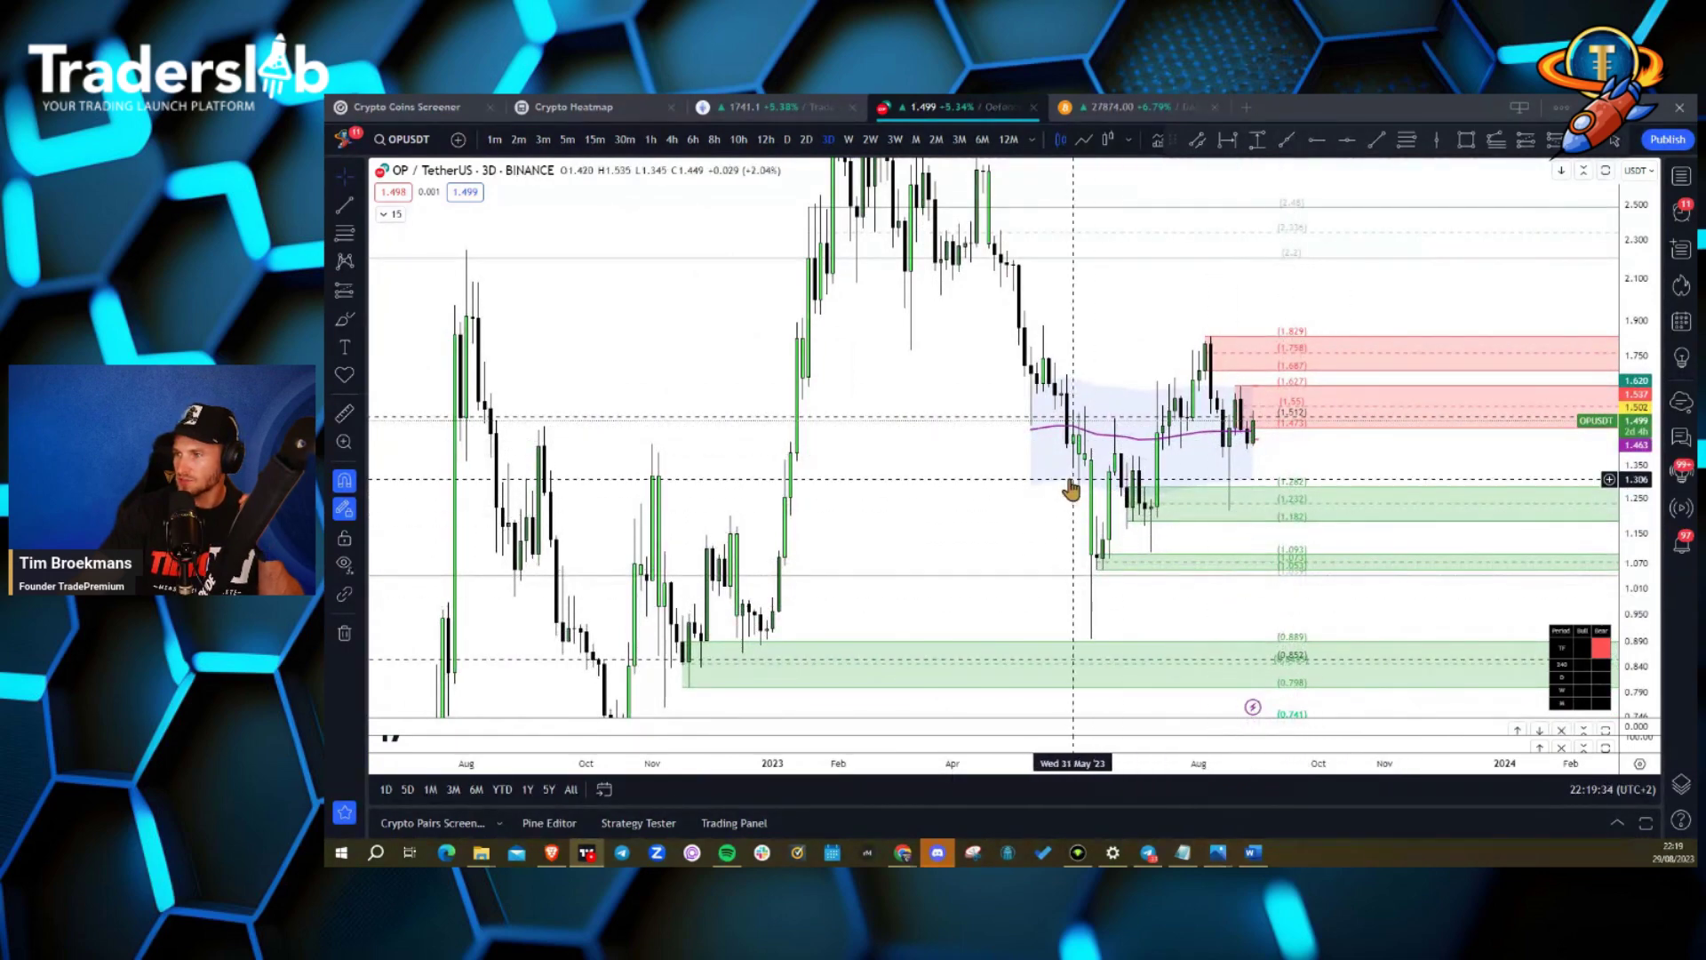
left_click_drag(1021, 506, 861, 450)
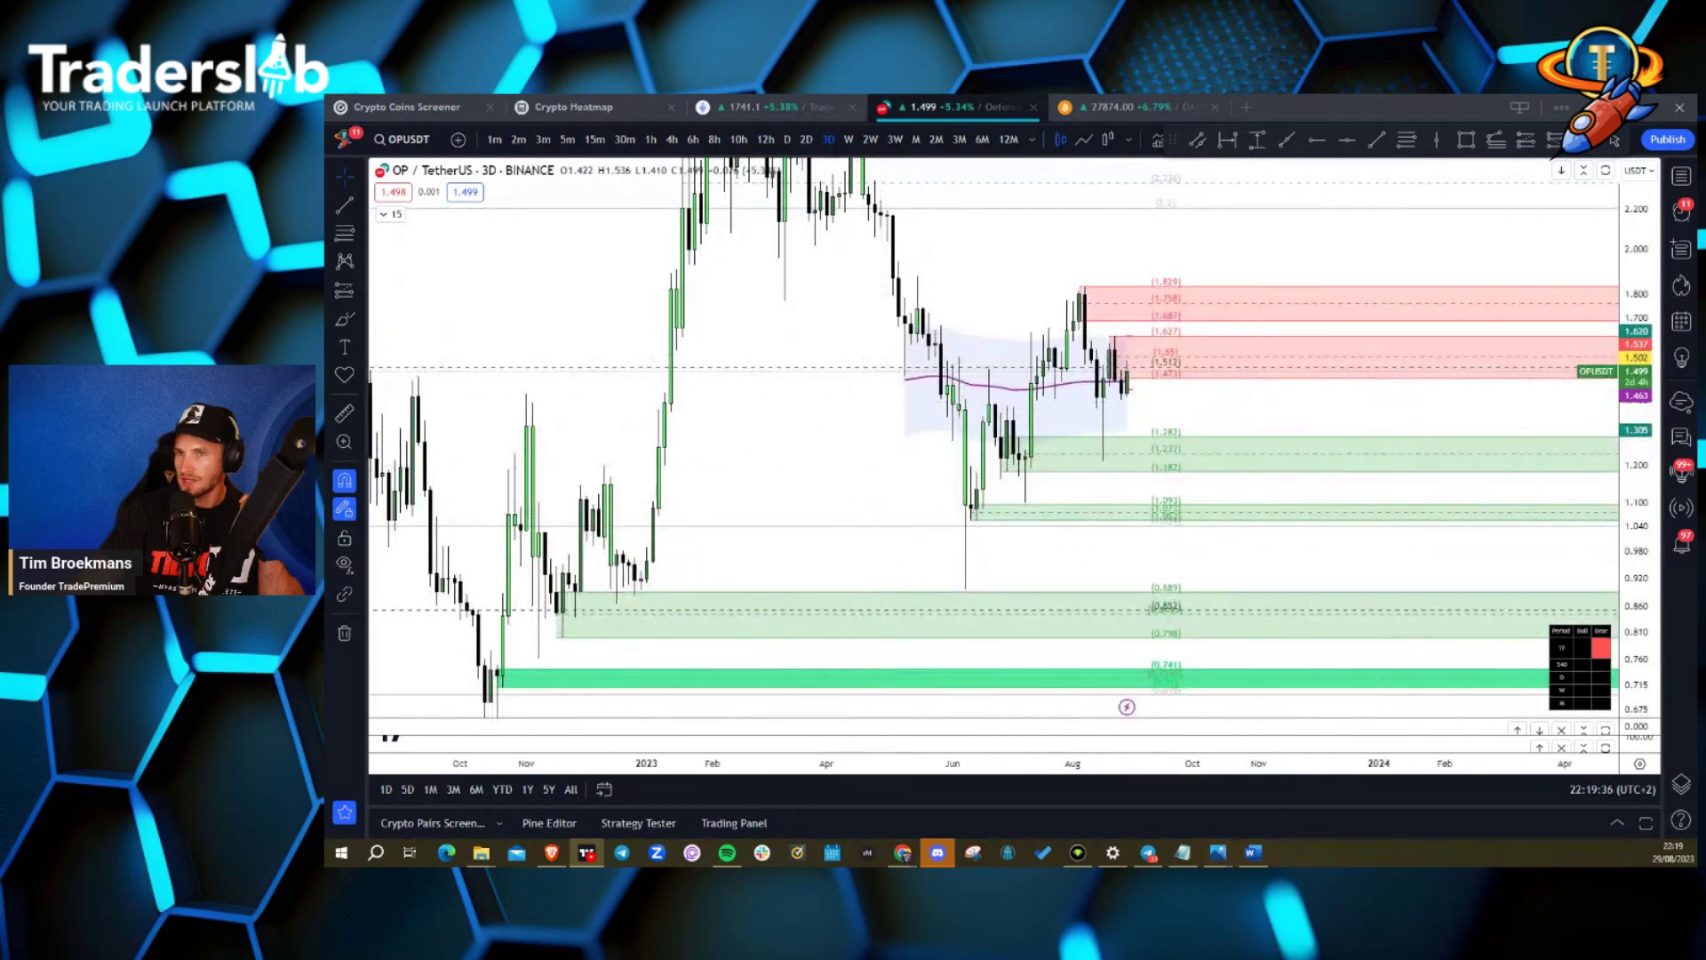
Draw a Fibonacci retracement from the Jun 12 low 1.093 to the August high 1.798.
left_click(344, 235)
left_click(971, 506)
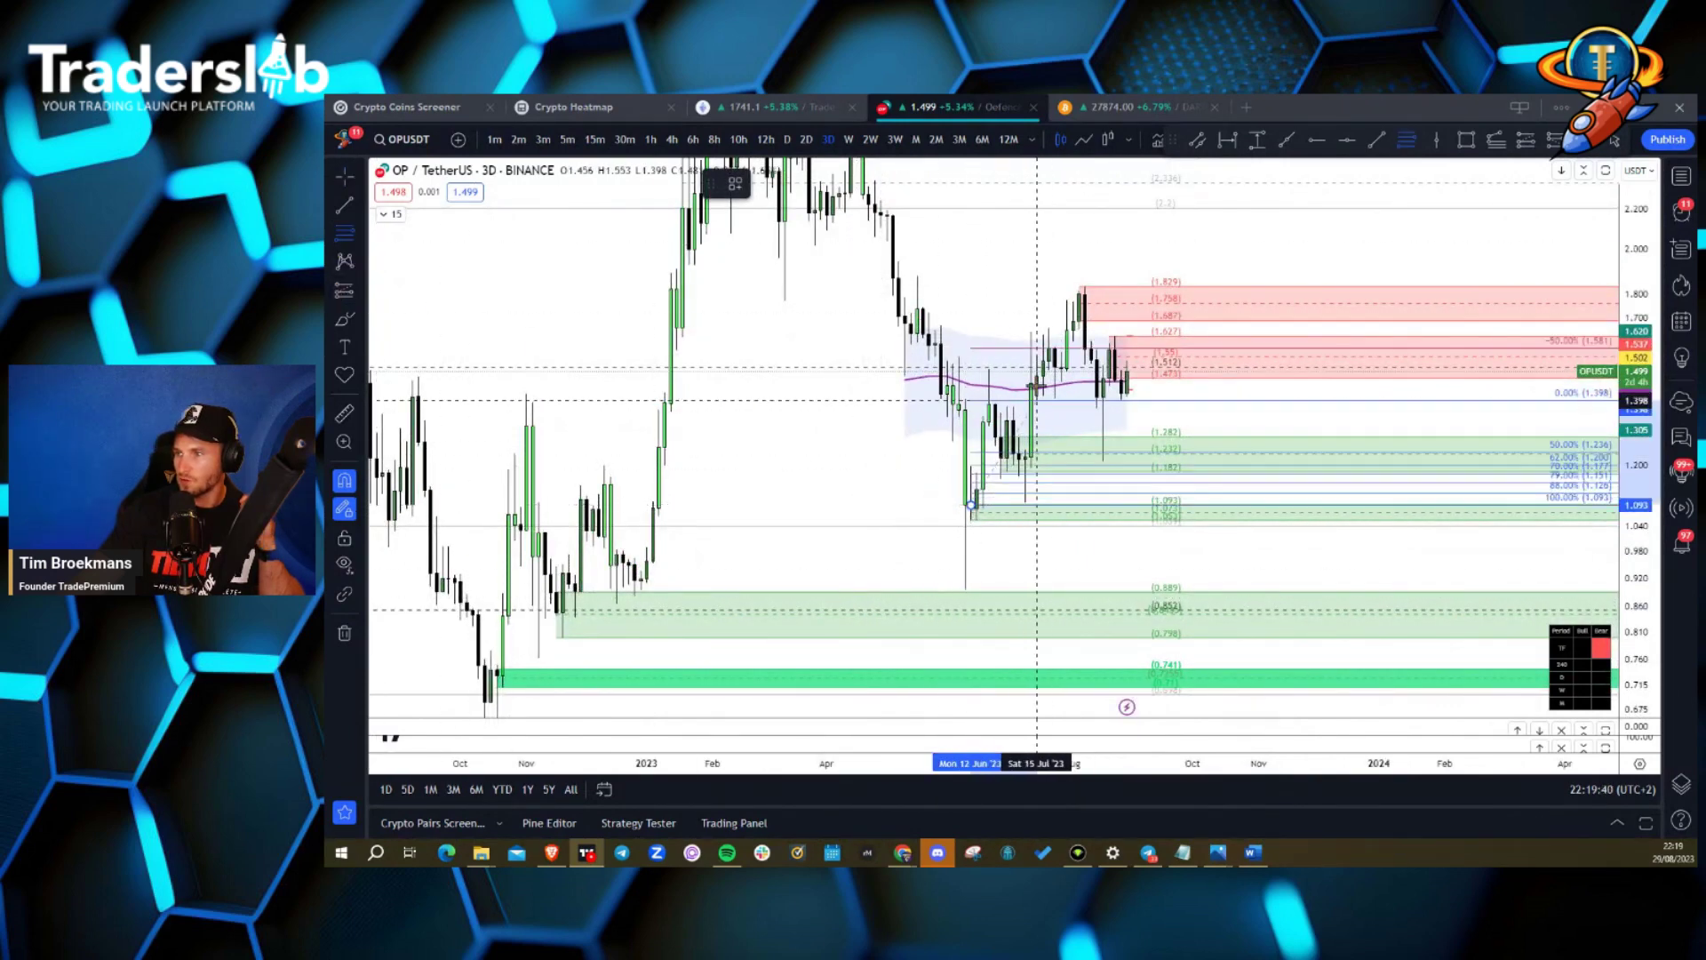
left_click(1079, 293)
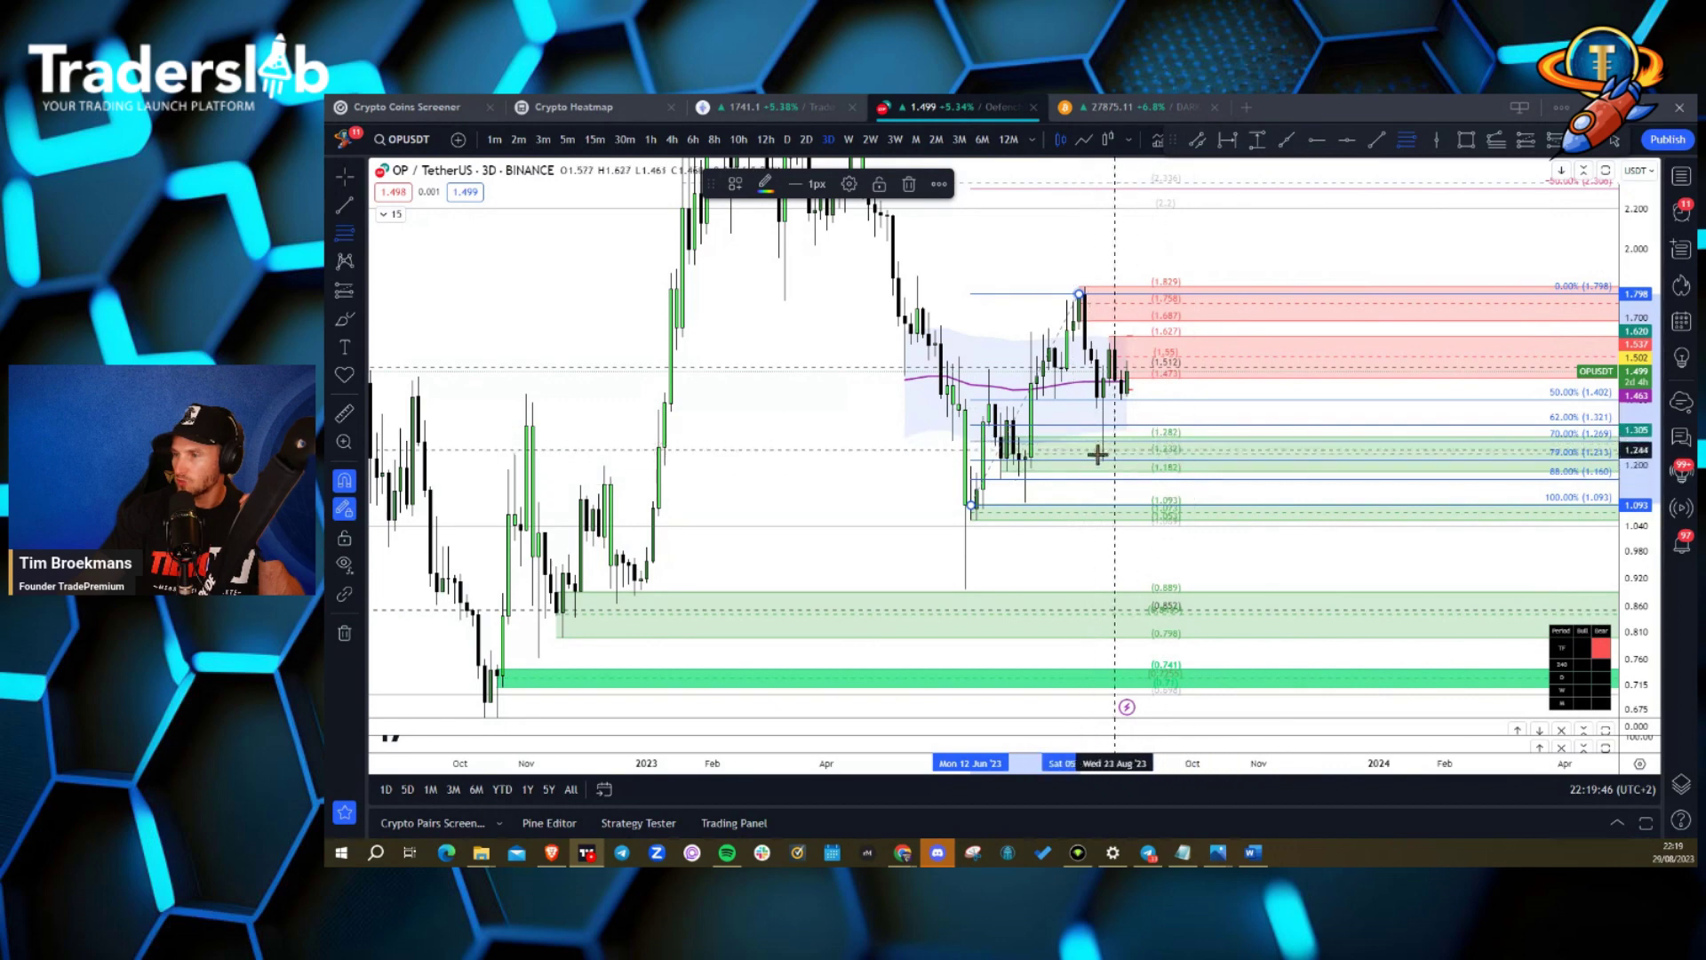
left_click(354, 321)
Draw a box from about 1.27 in June 2023 to March 2024, then hide the zones.
left_click(362, 322)
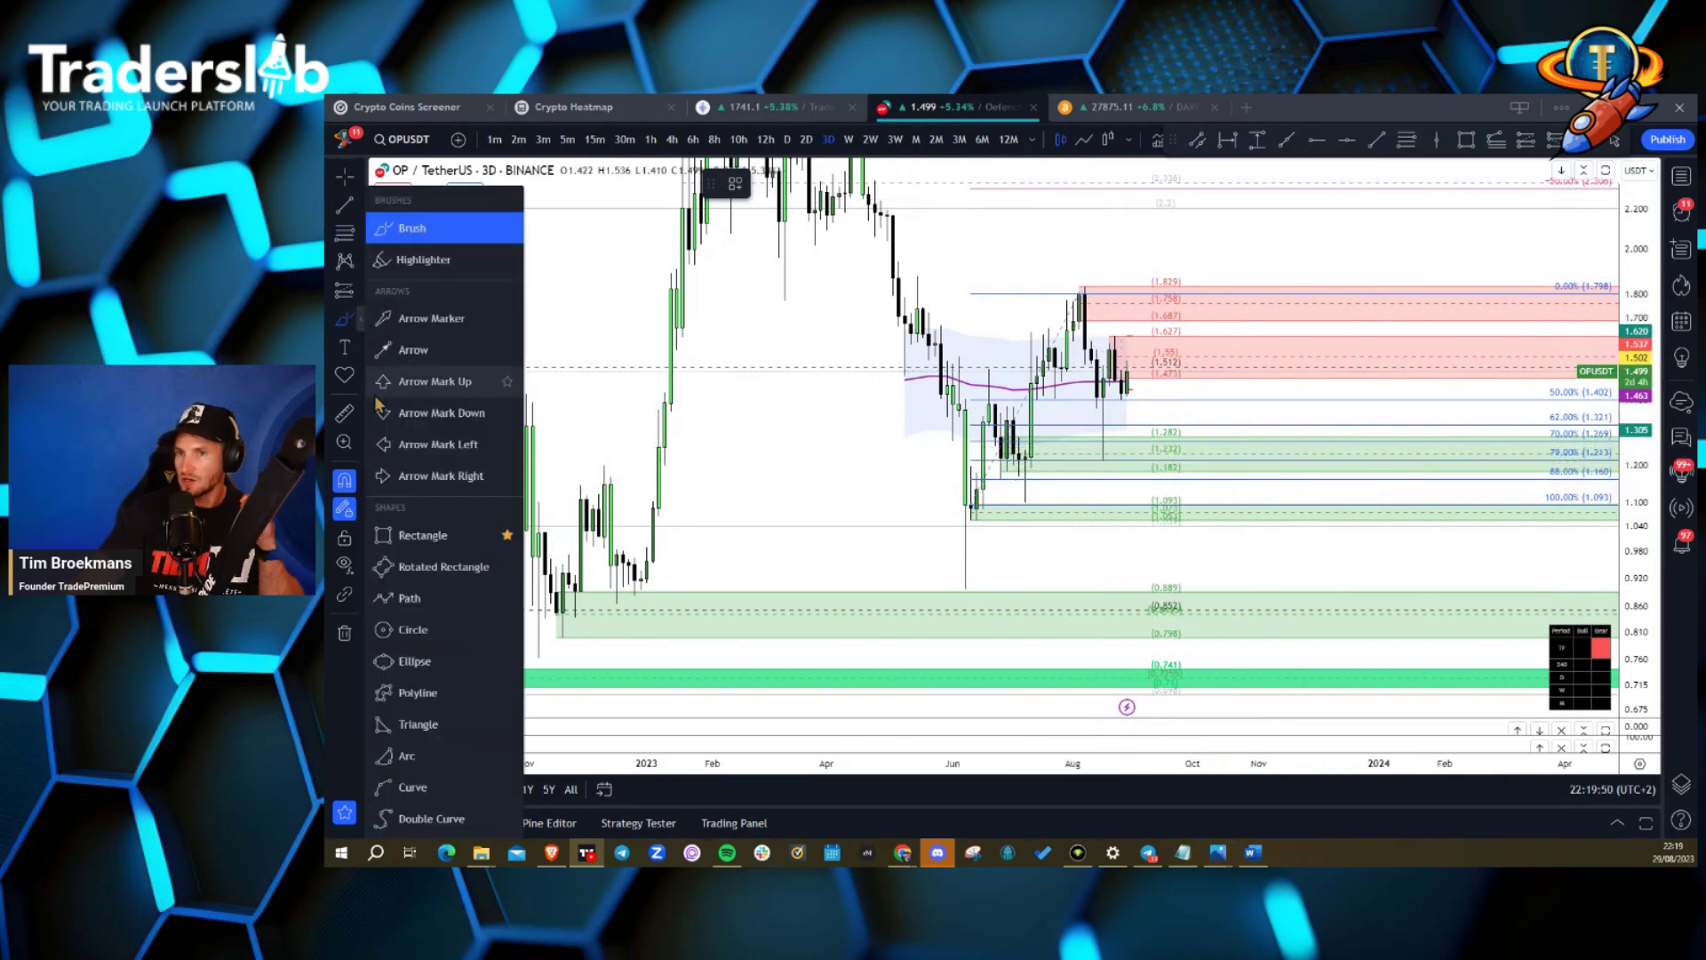
left_click(417, 536)
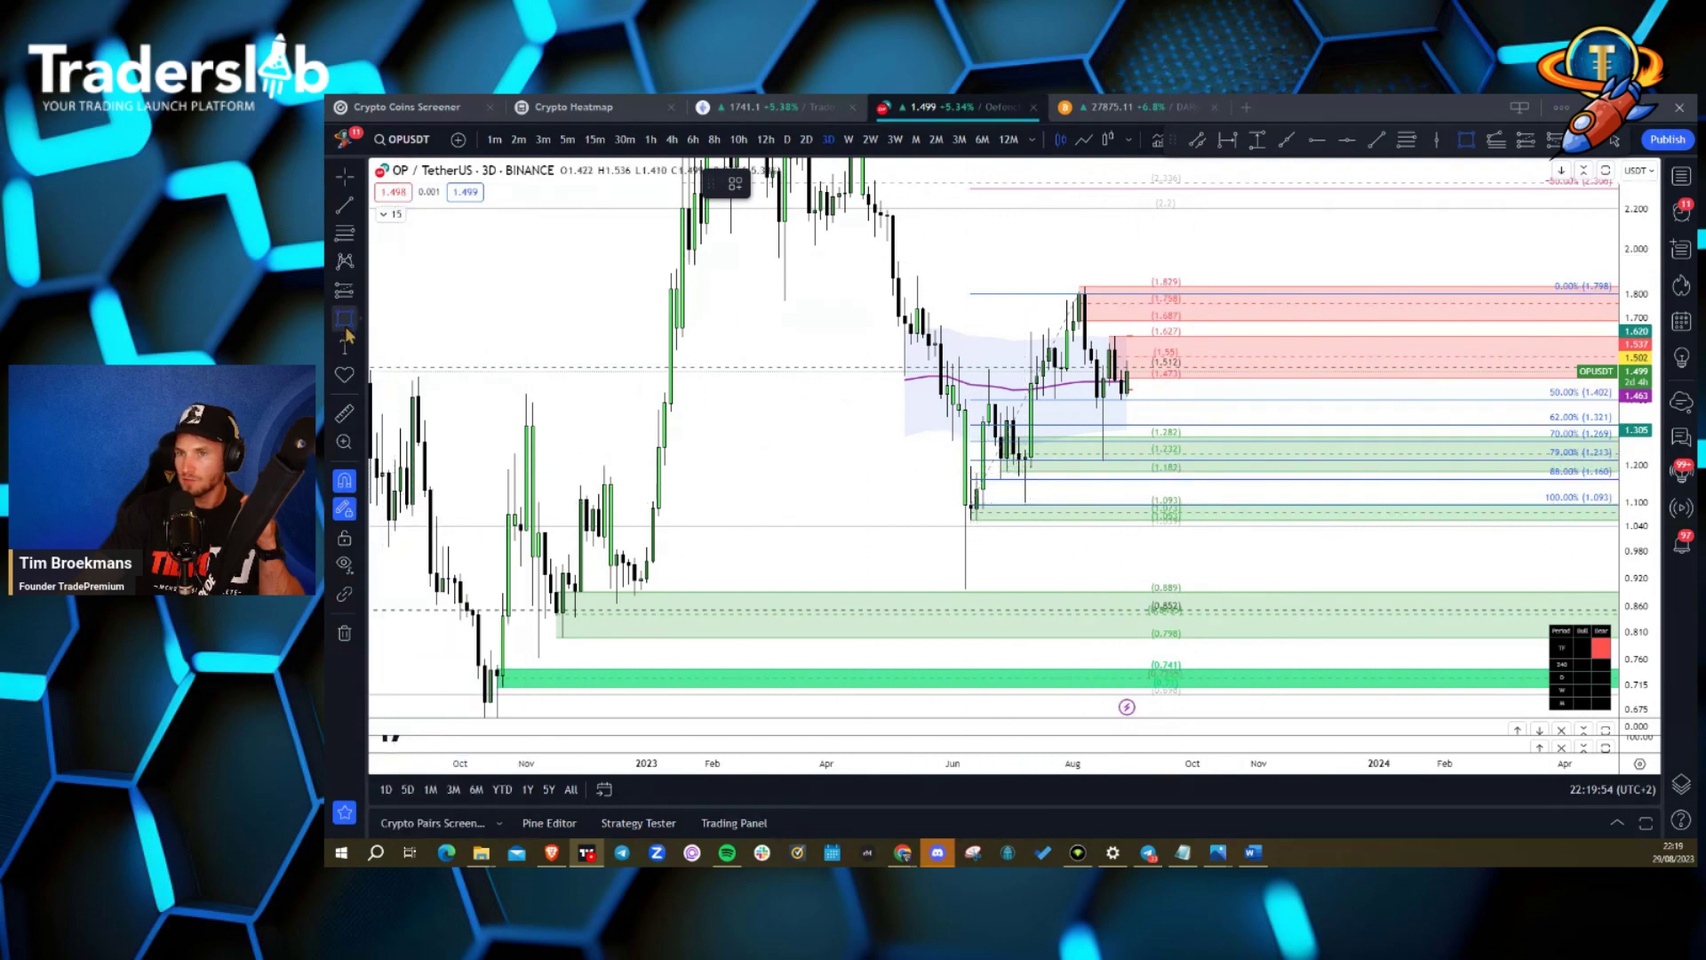
left_click(970, 440)
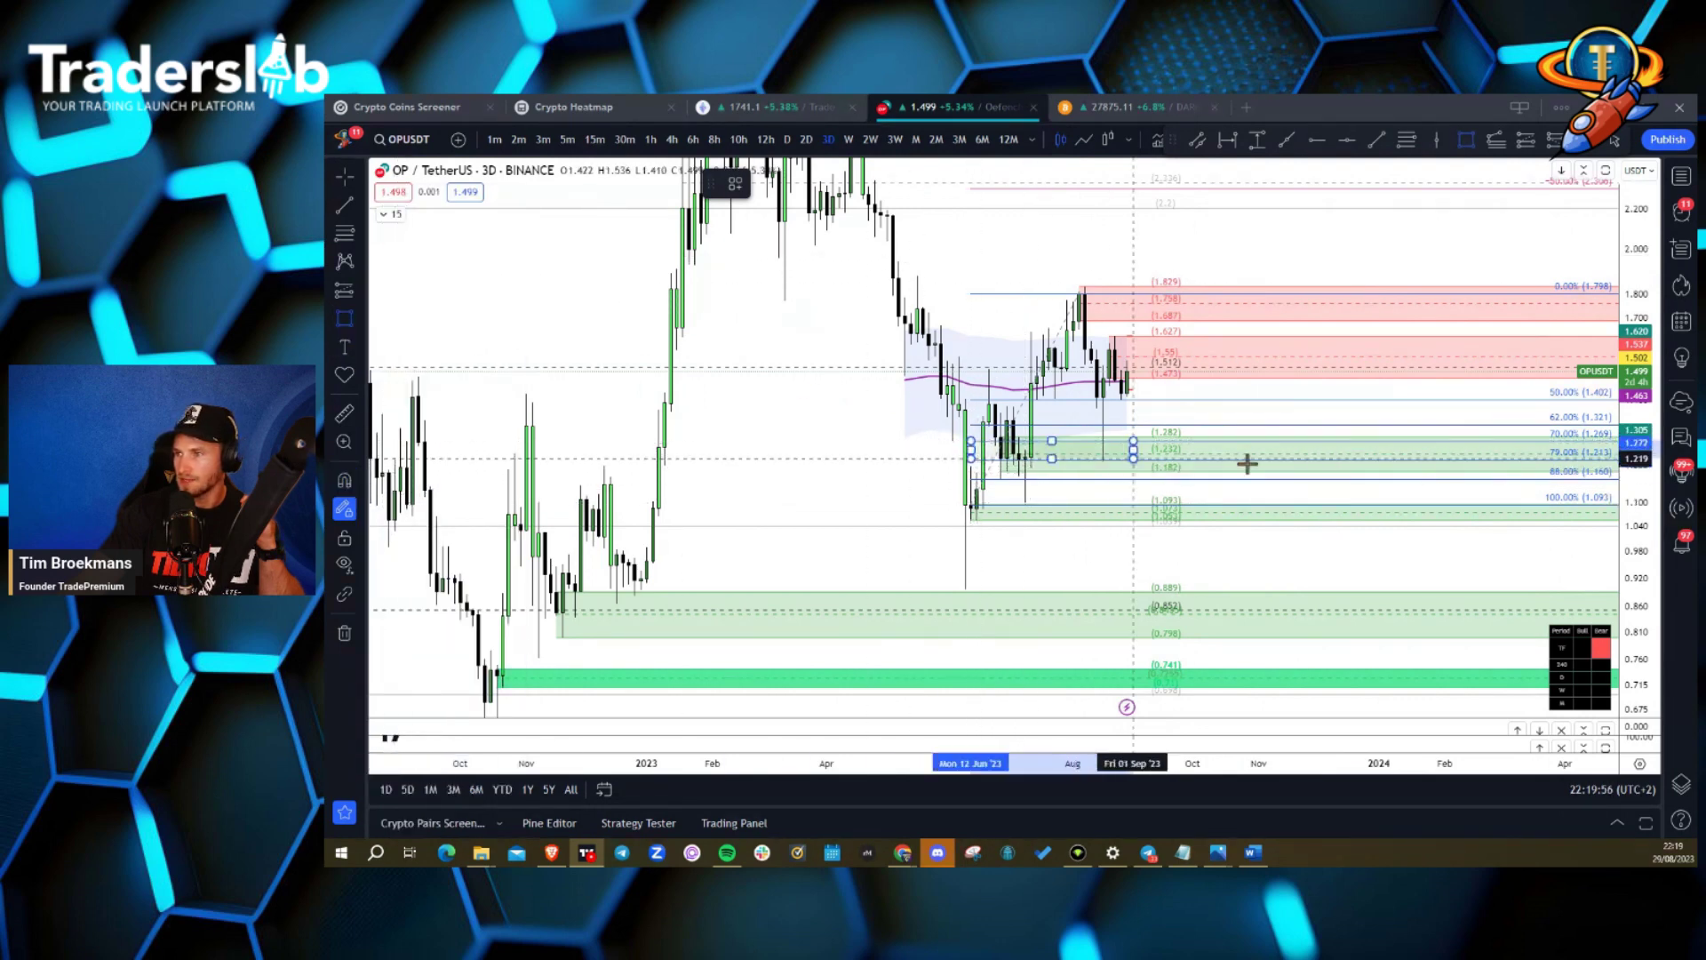
left_click(1542, 460)
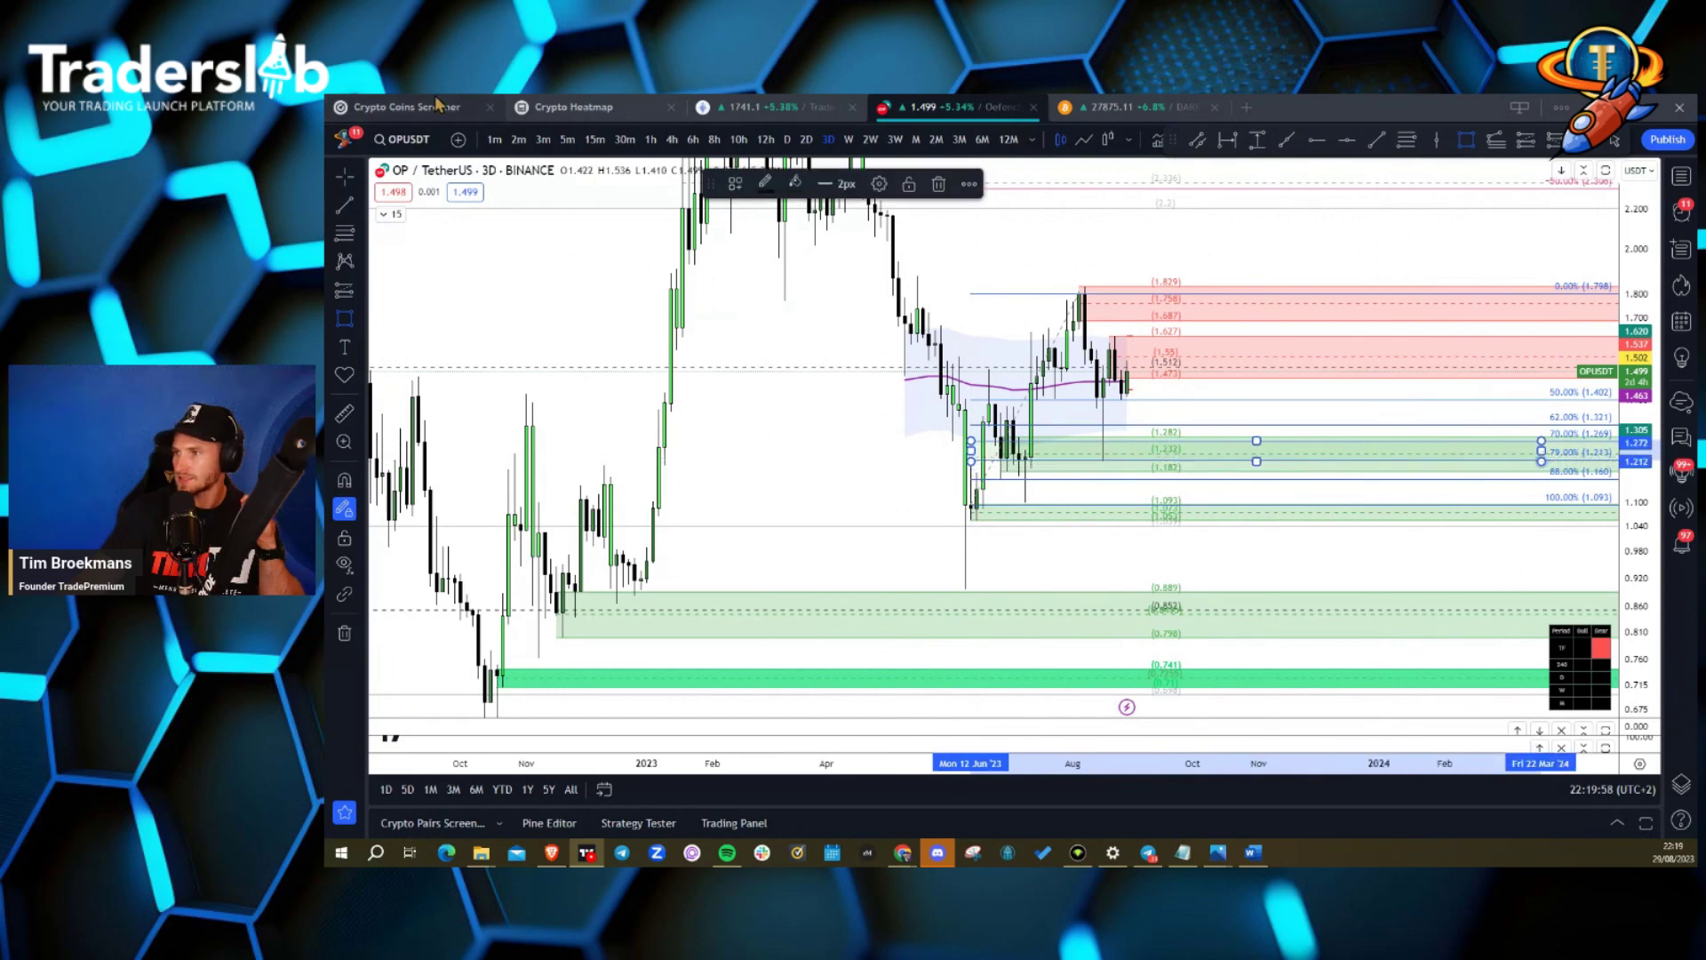
left_click(342, 567)
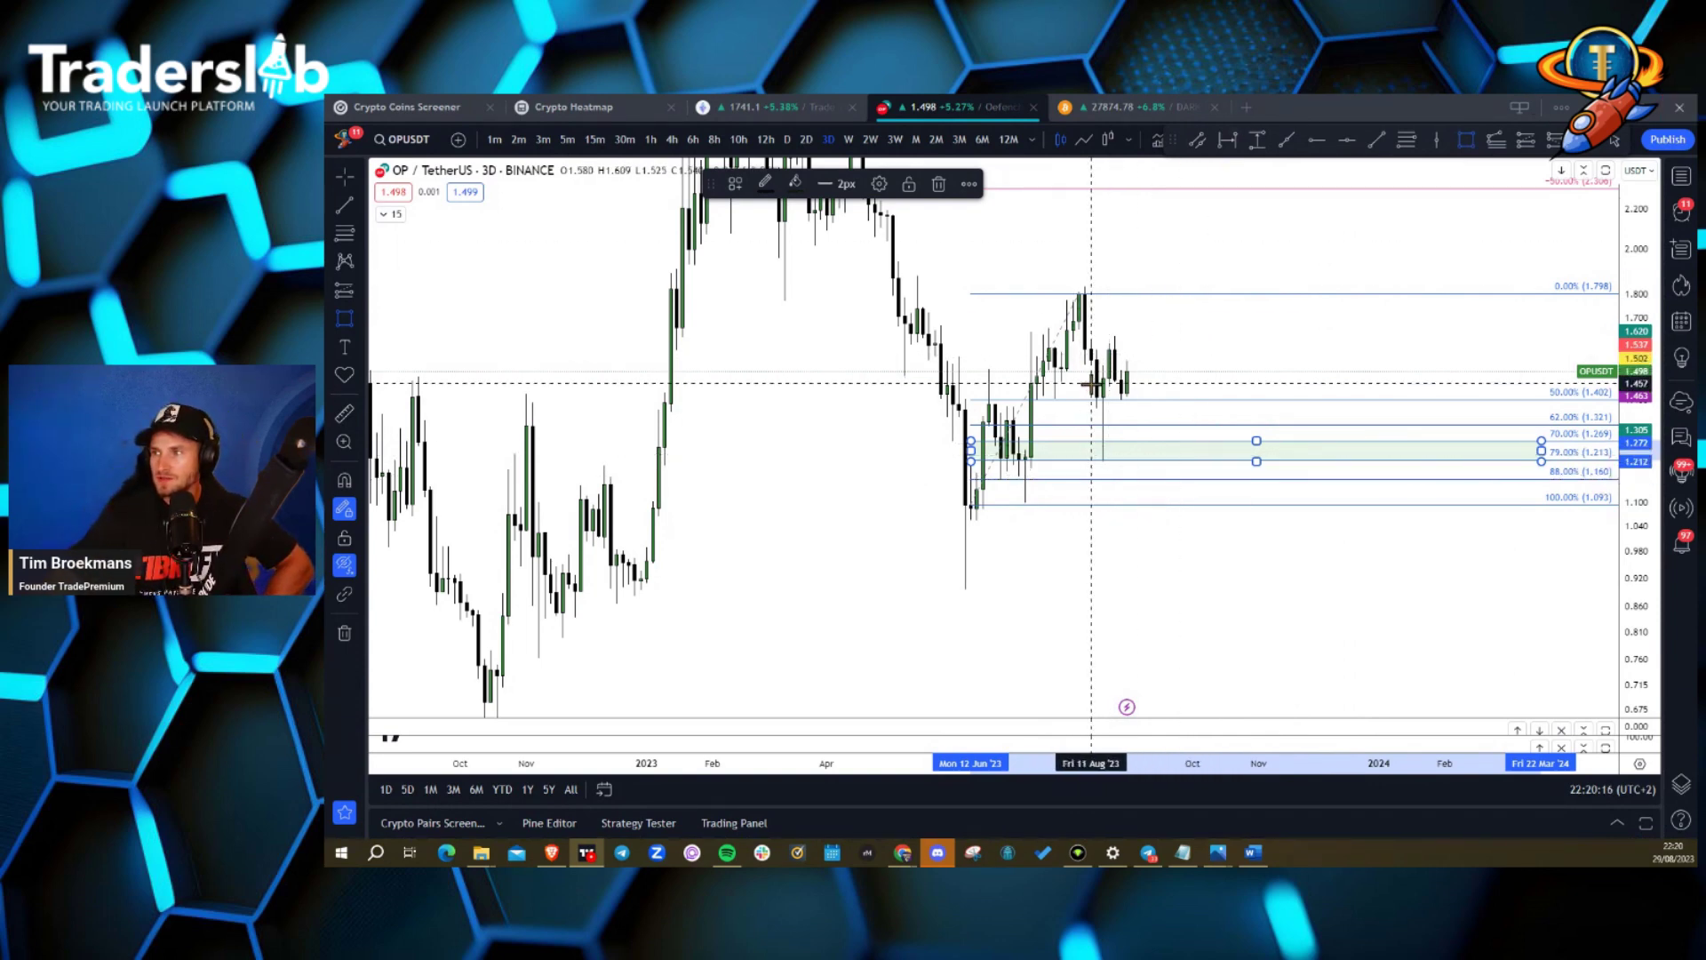
Show the Dynamic Range Analyzer zones again and bring prices up to 3.4 into view.
left_click(393, 216)
left_click(344, 566)
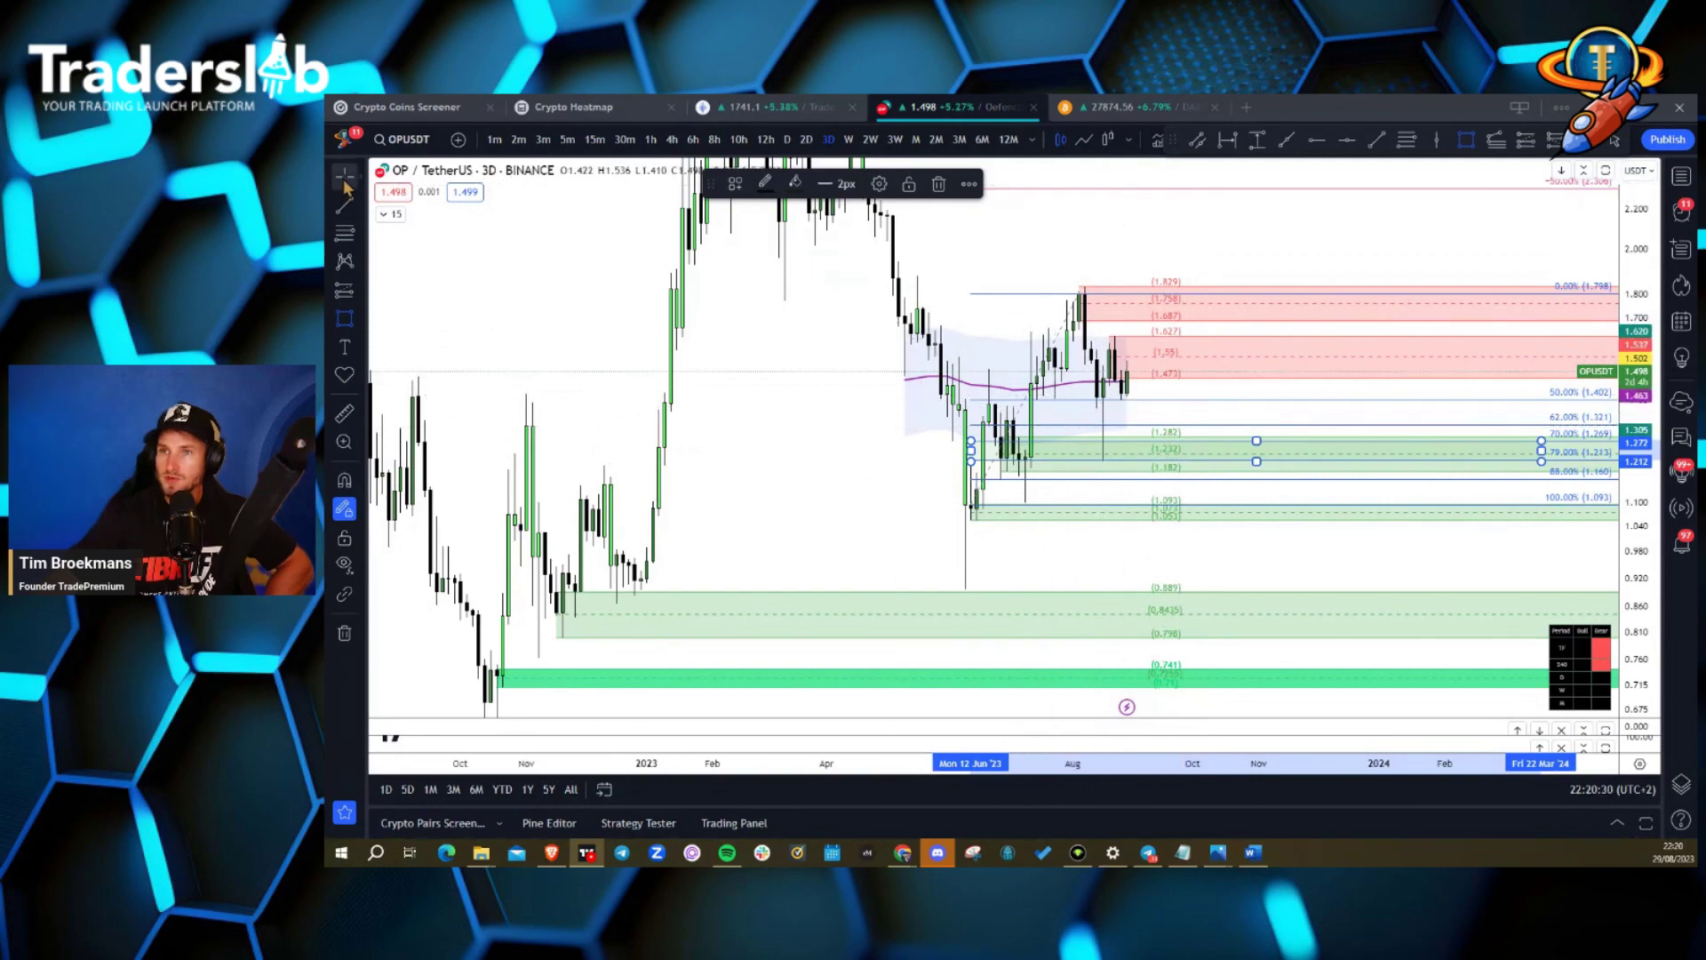
left_click_drag(534, 302, 480, 493)
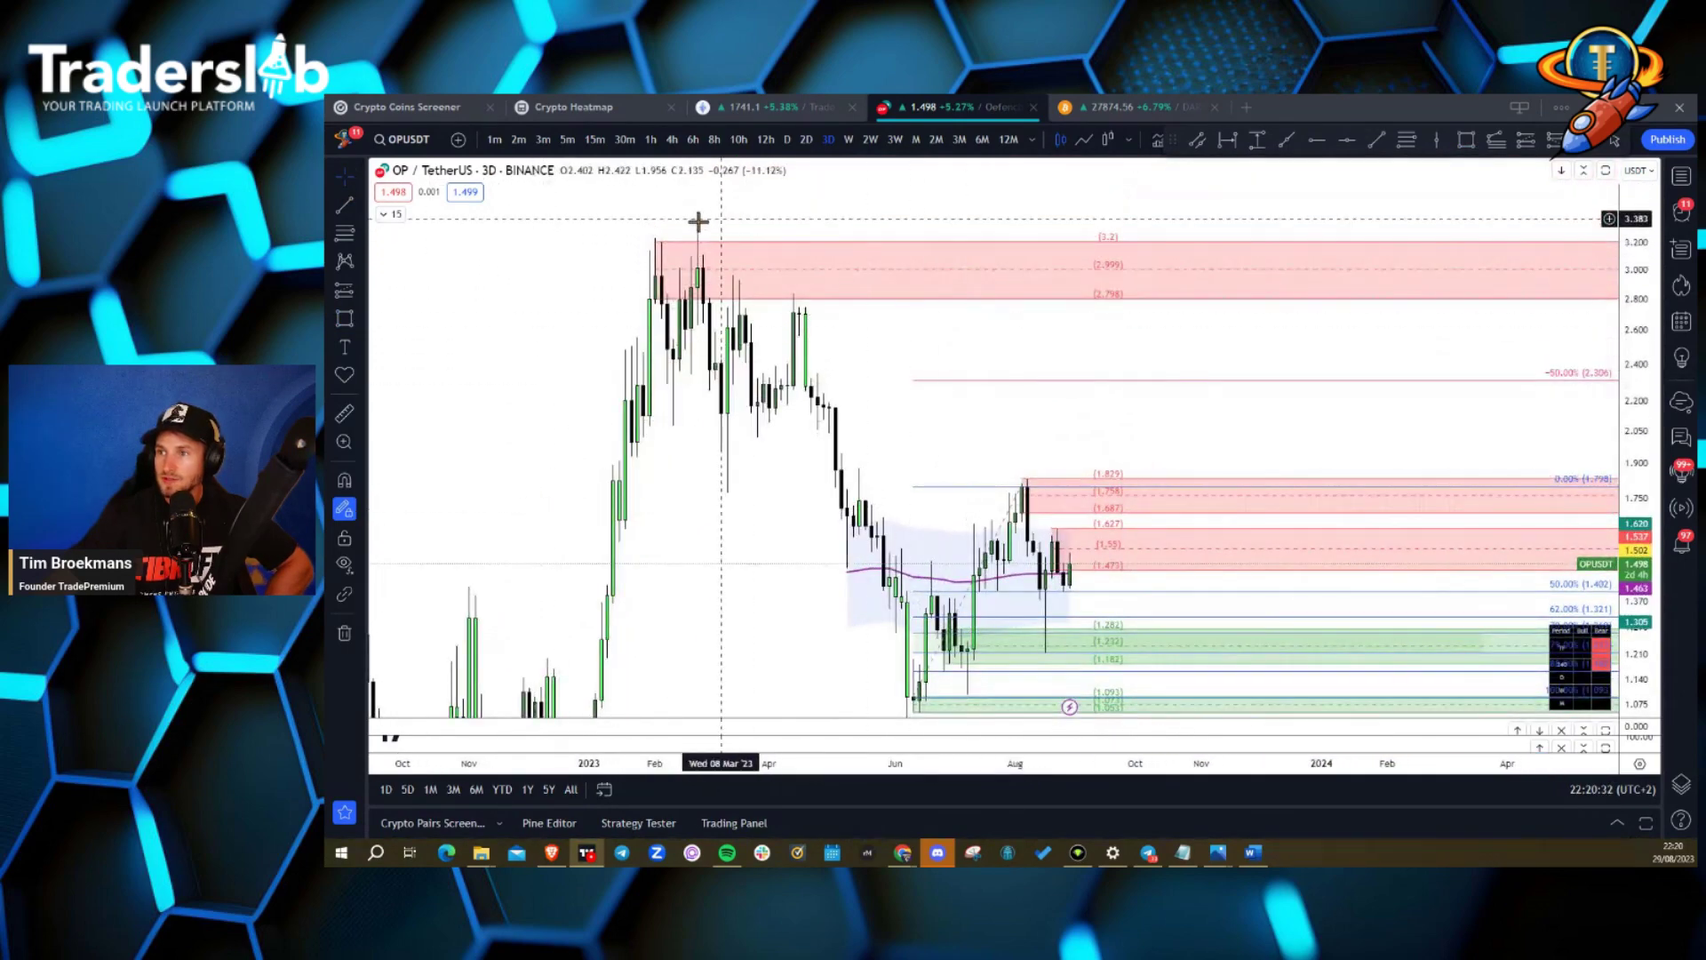
Measure the roughly 99% upside to the upper red zone, then remove the fib retracement.
left_click(344, 412)
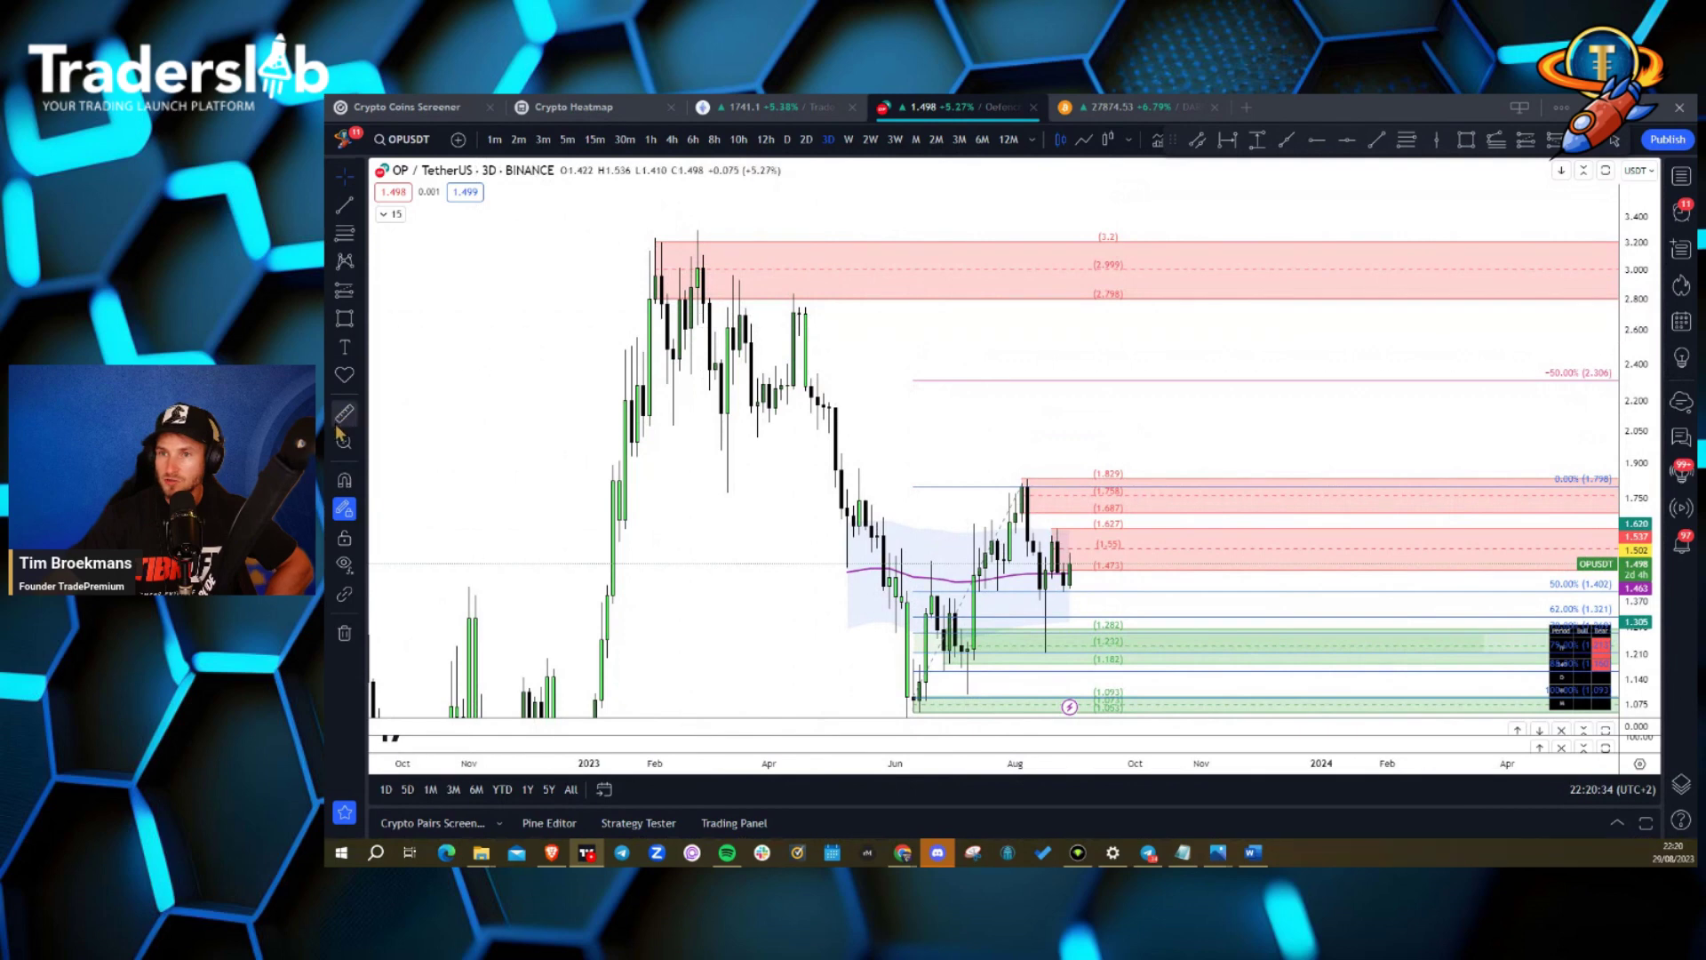
left_click(1110, 565)
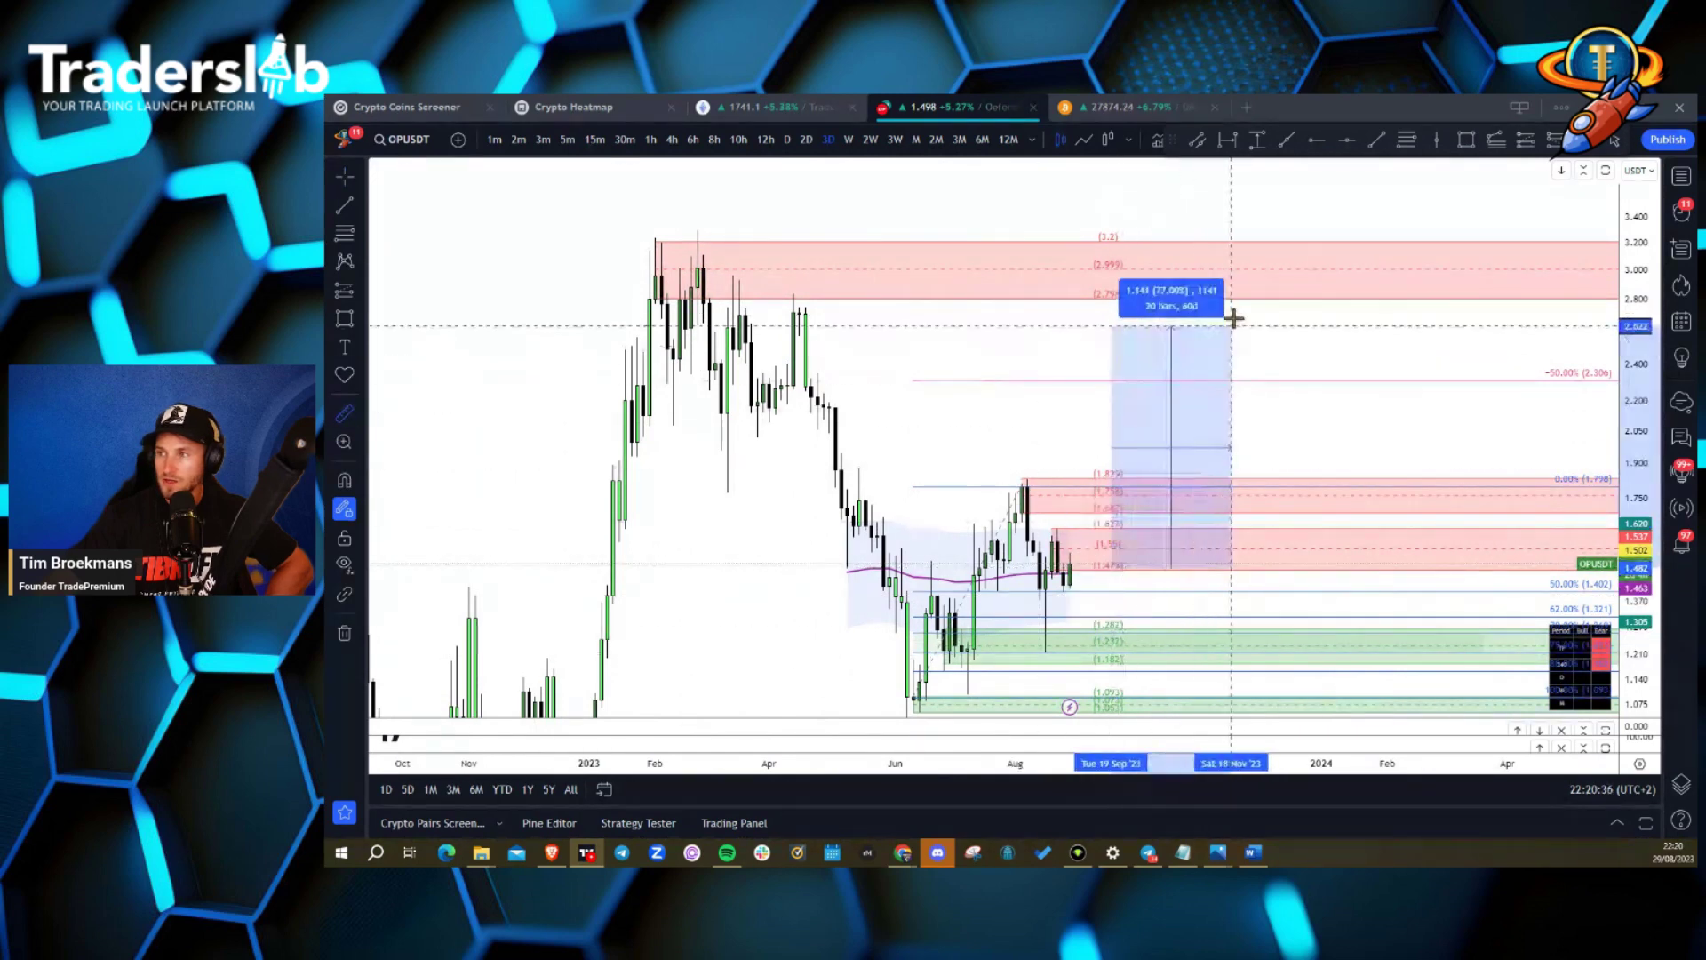
left_click(1249, 277)
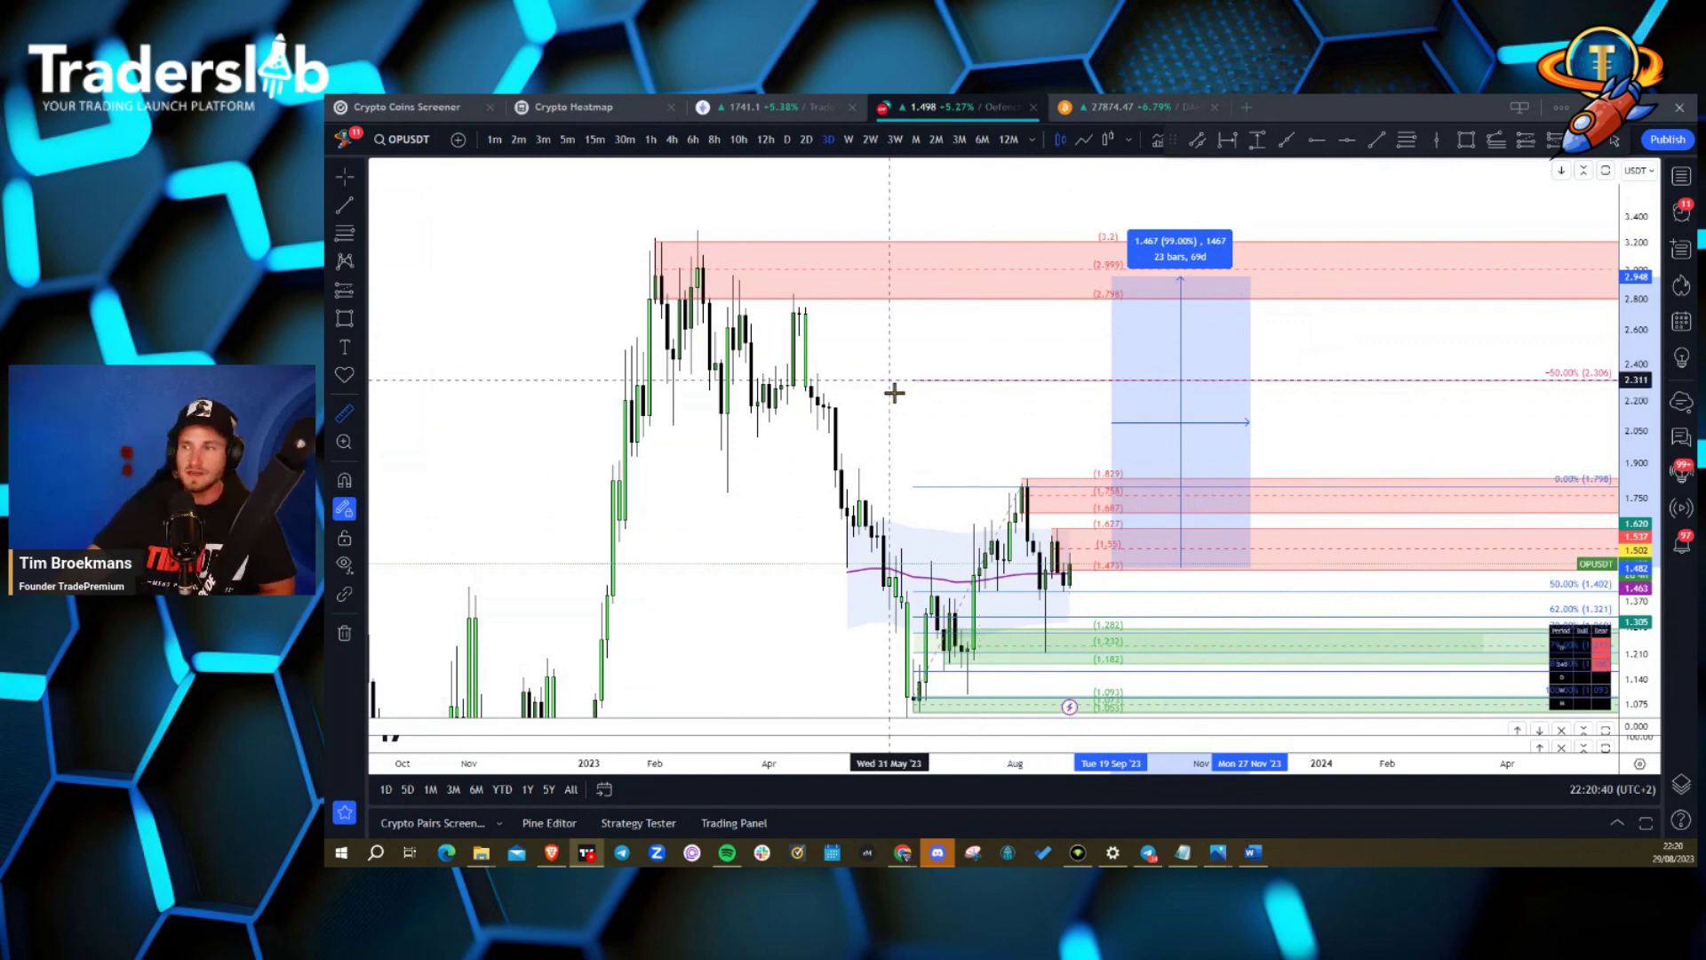
left_click(480, 335)
left_click(1201, 591)
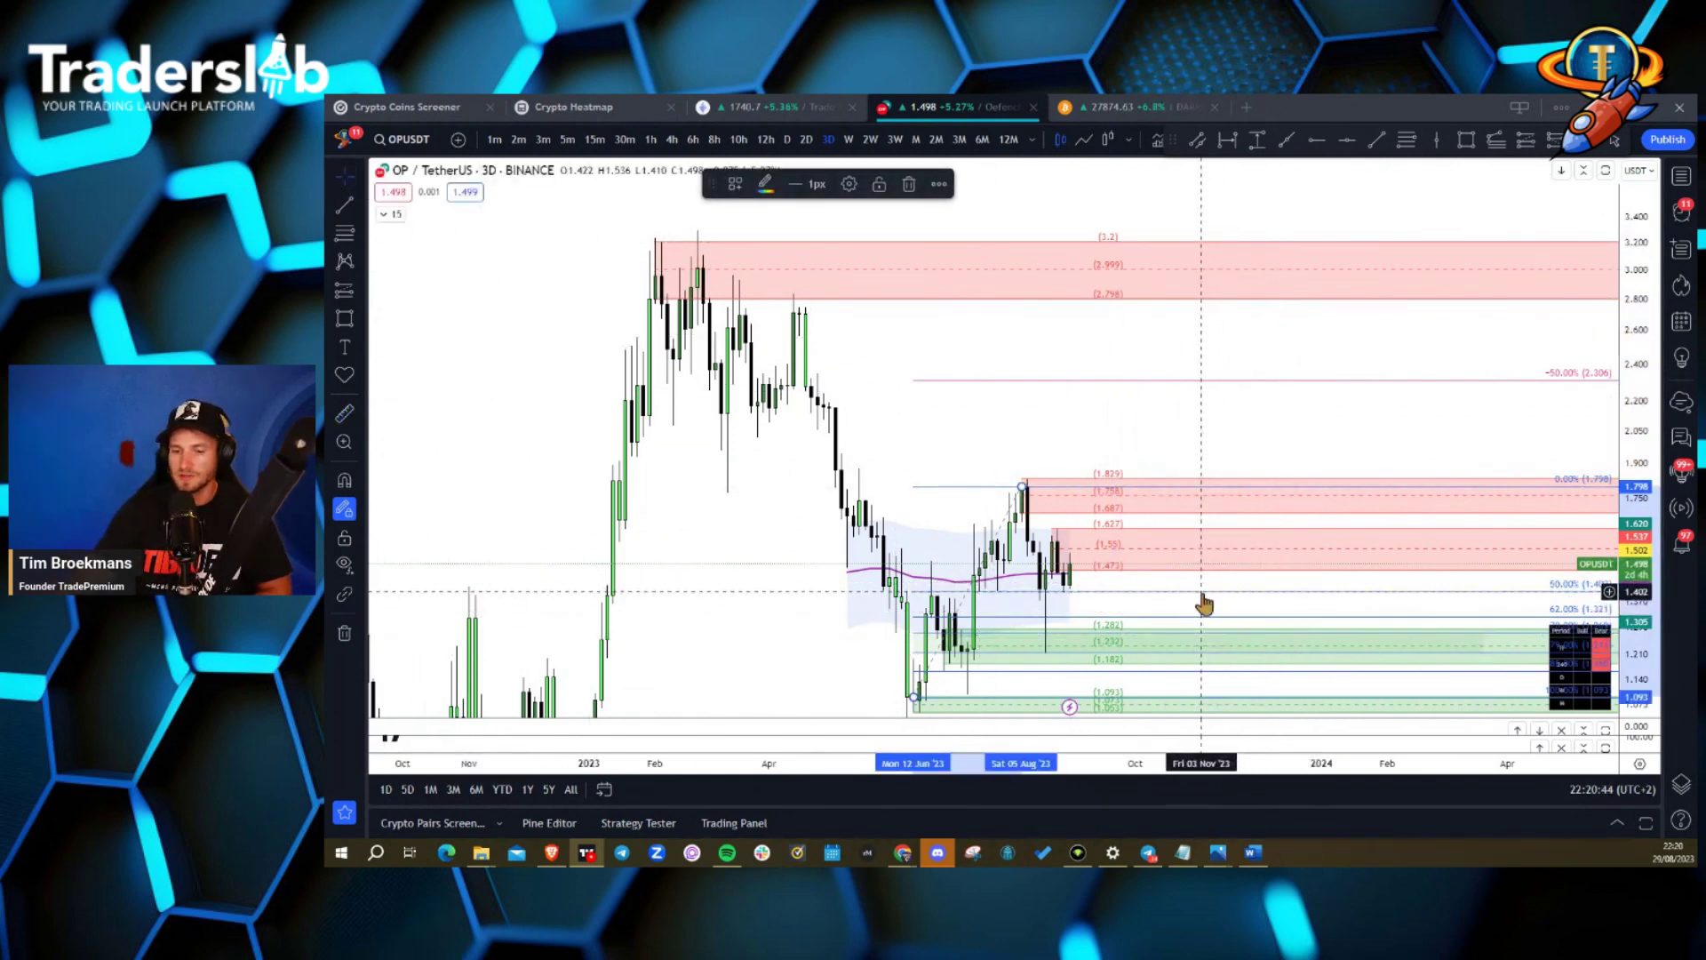
key("Escape")
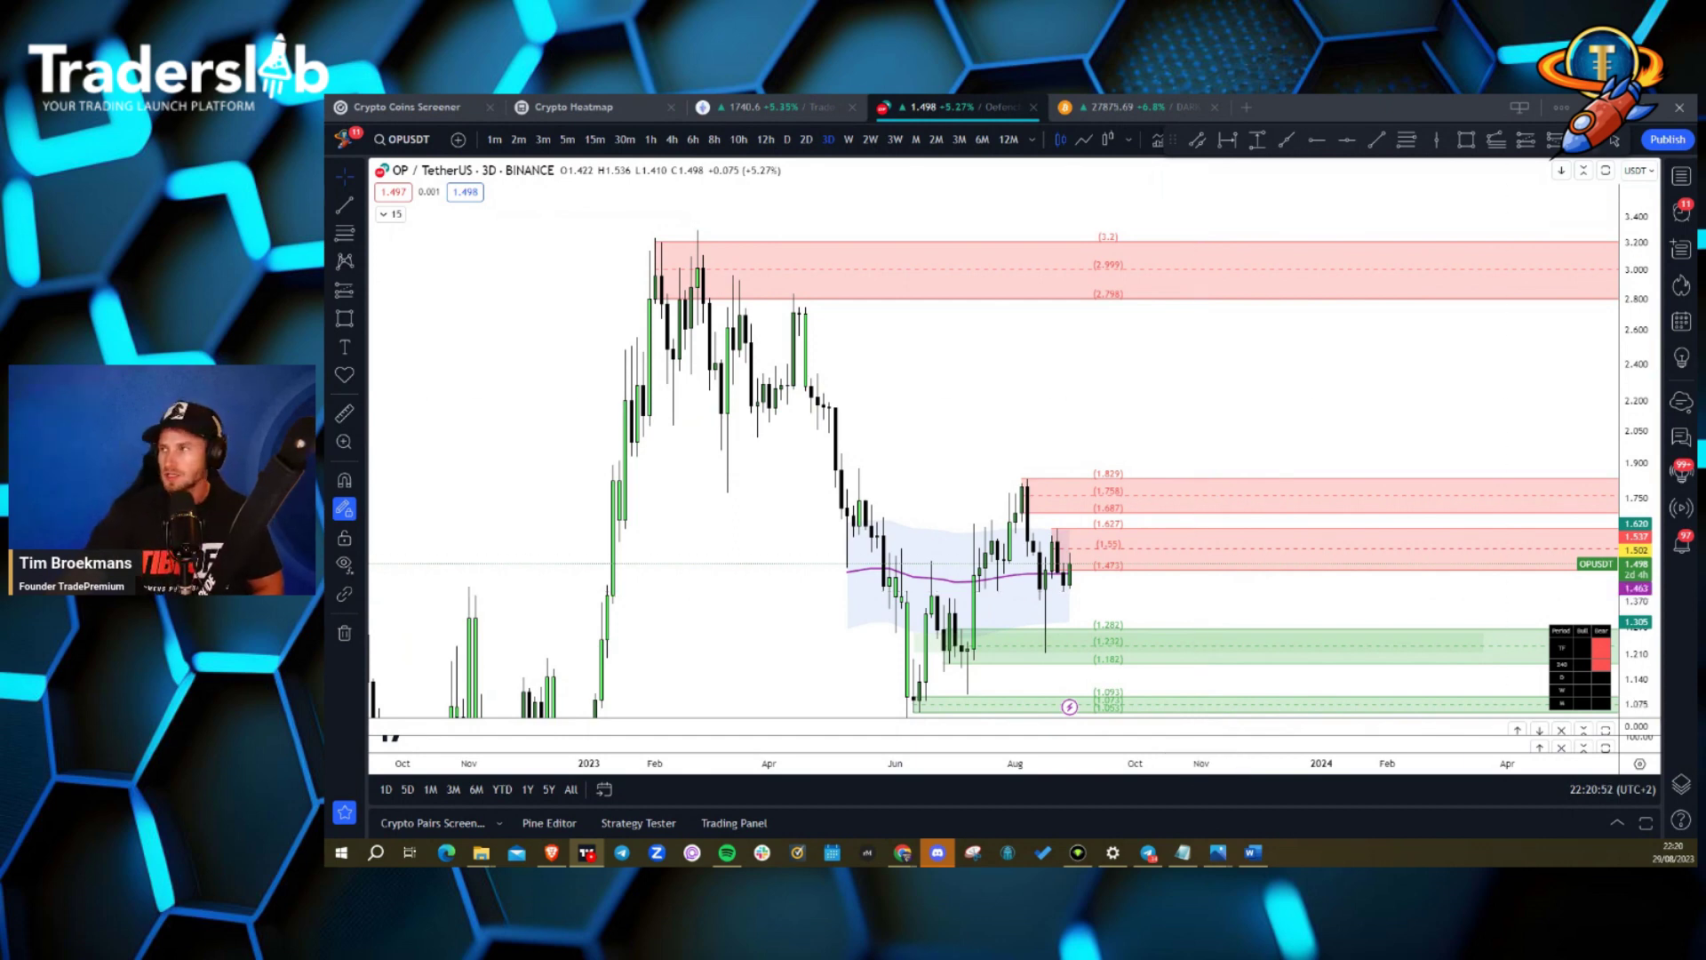
Switch the chart to GNSUSDT and spread the candles to show recent months.
left_click(1680, 176)
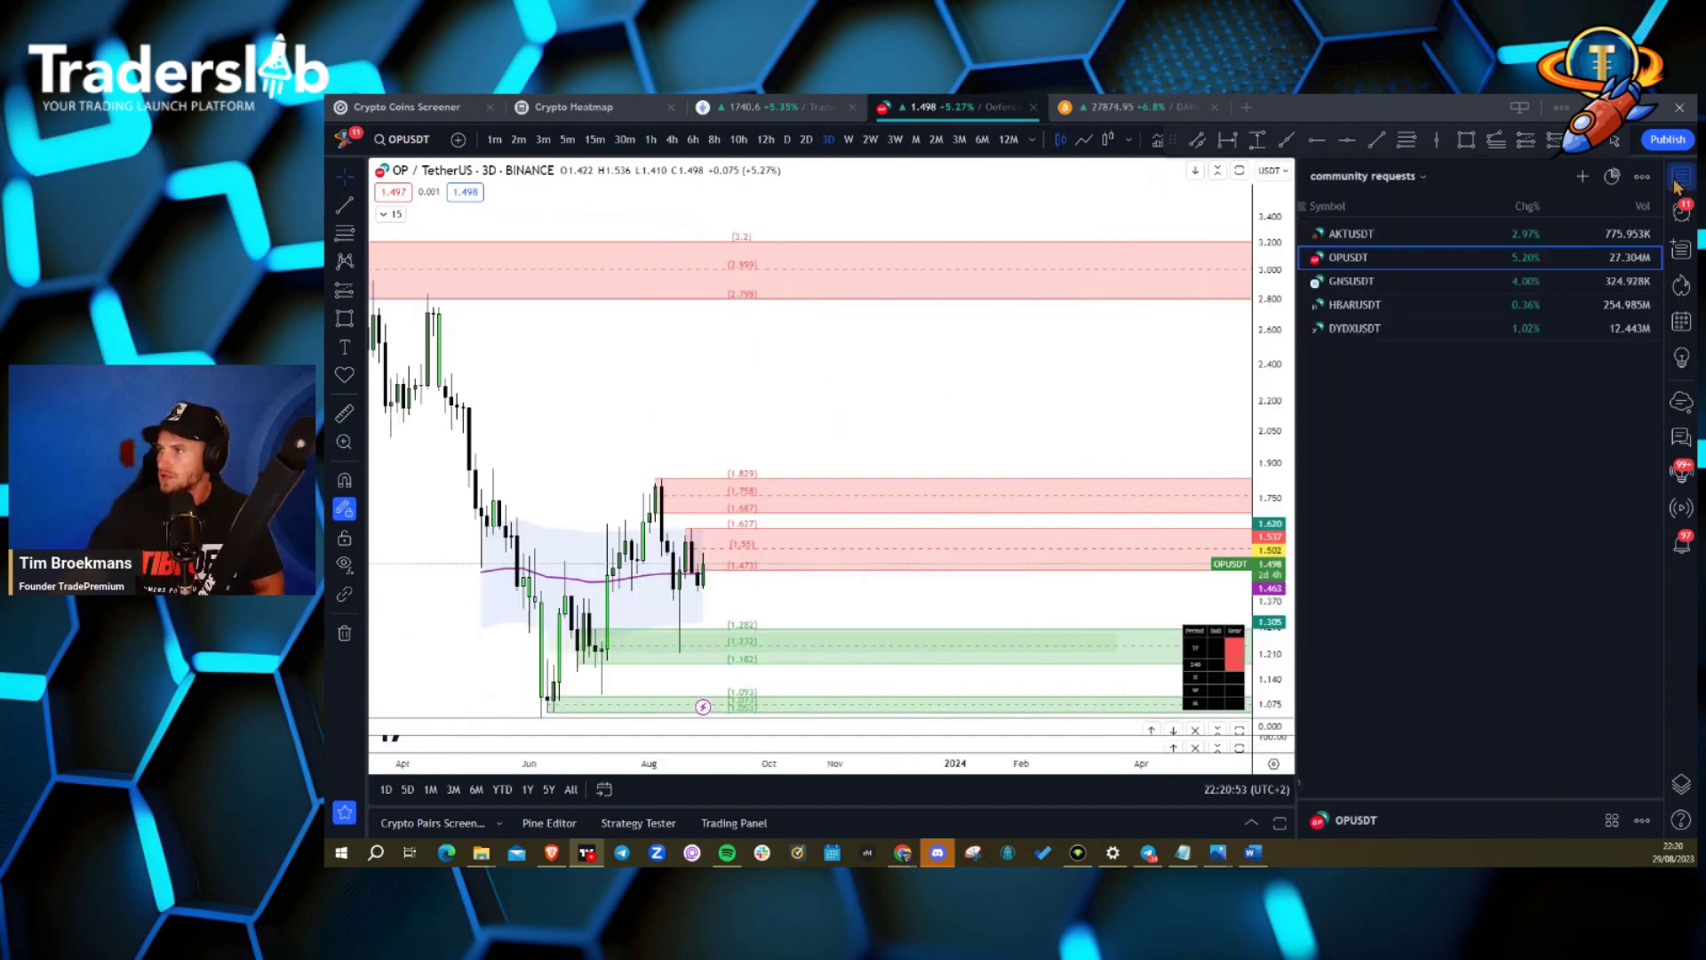
left_click(1350, 280)
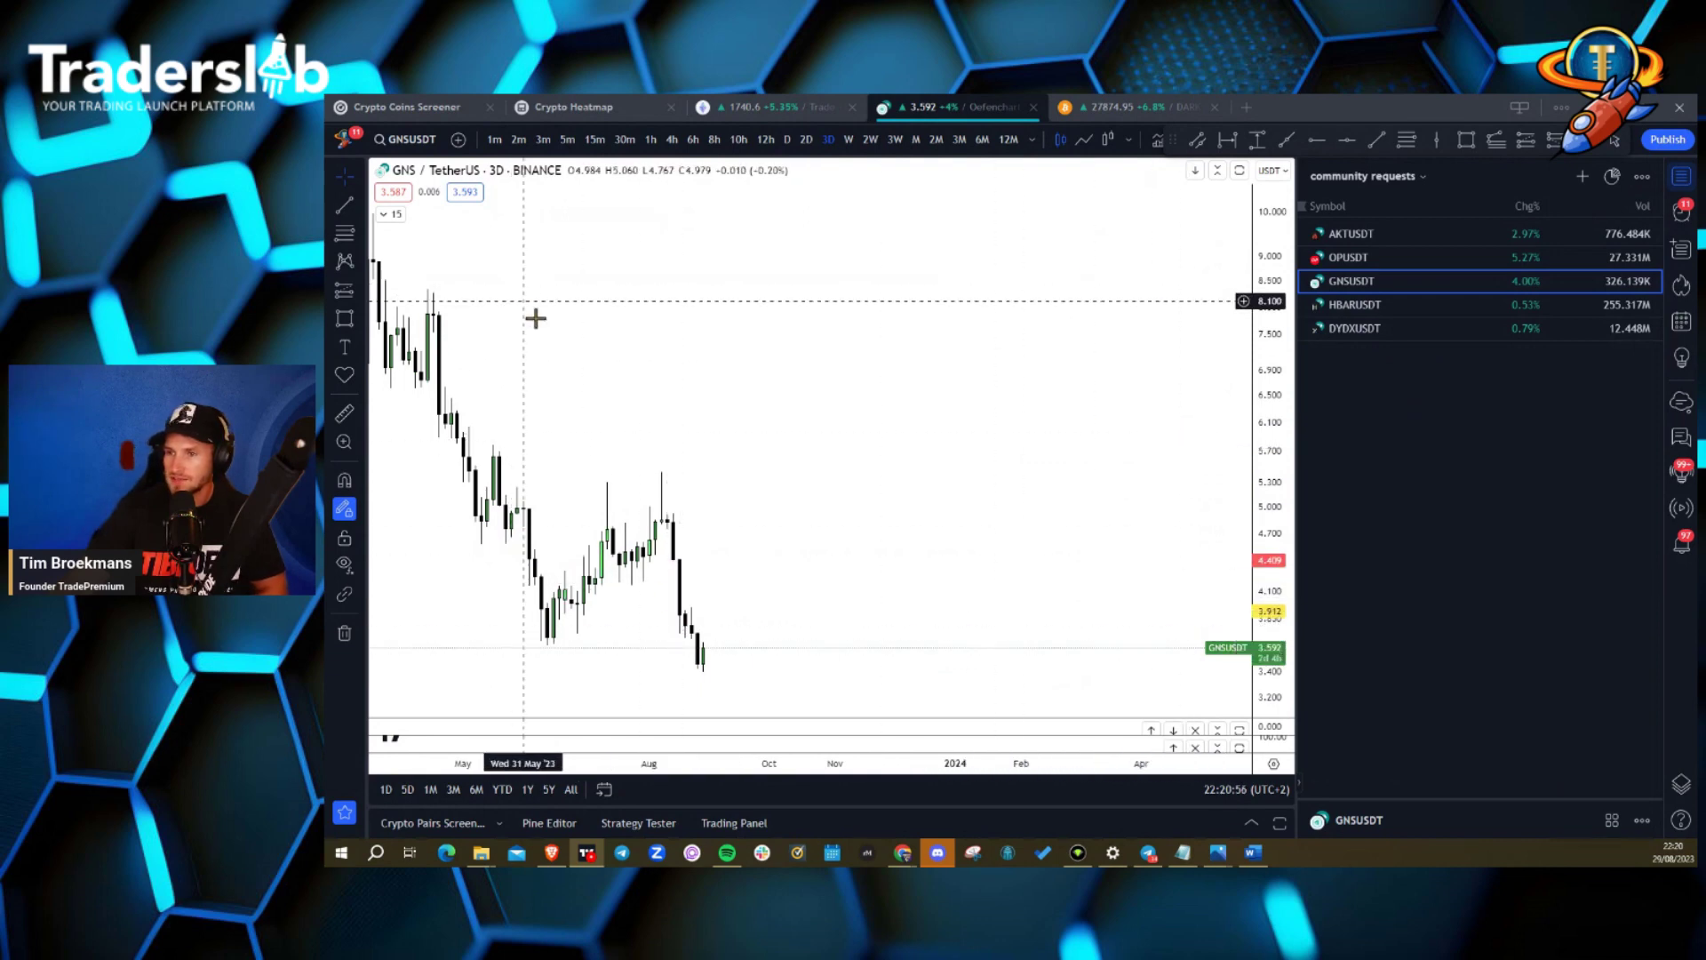
left_click(365, 178)
mouse_move(663, 515)
left_mouse_down()
mouse_move(982, 515)
mouse_move(1088, 702)
left_mouse_up()
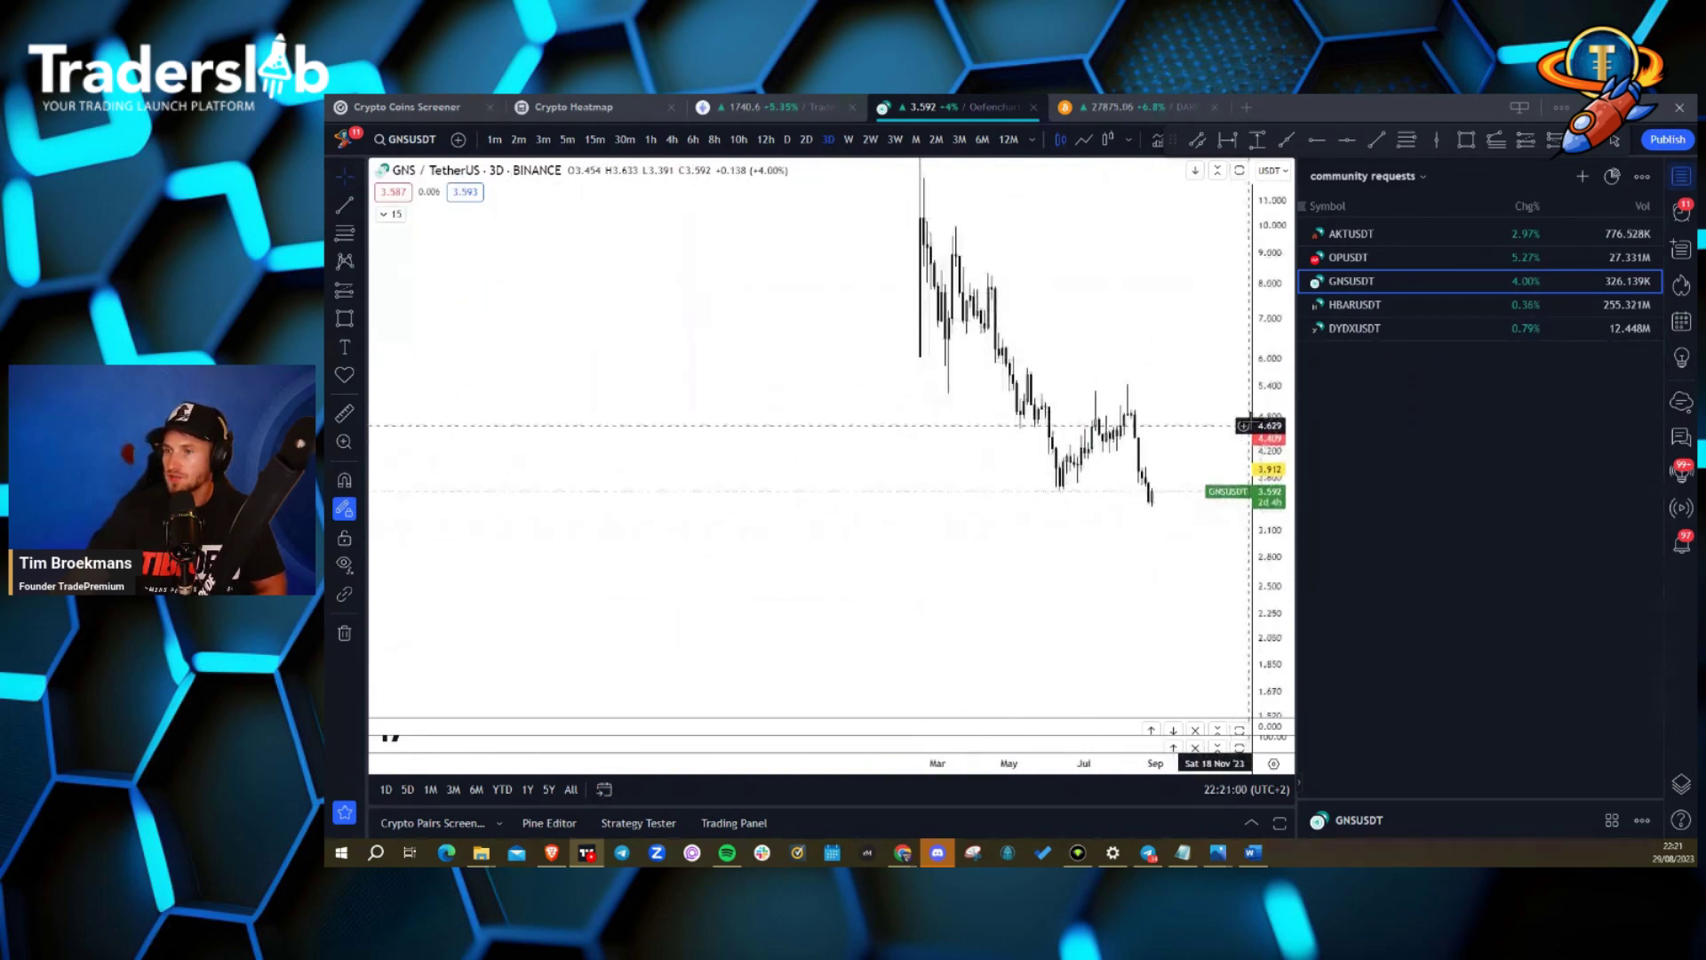
left_click_drag(1047, 757, 808, 763)
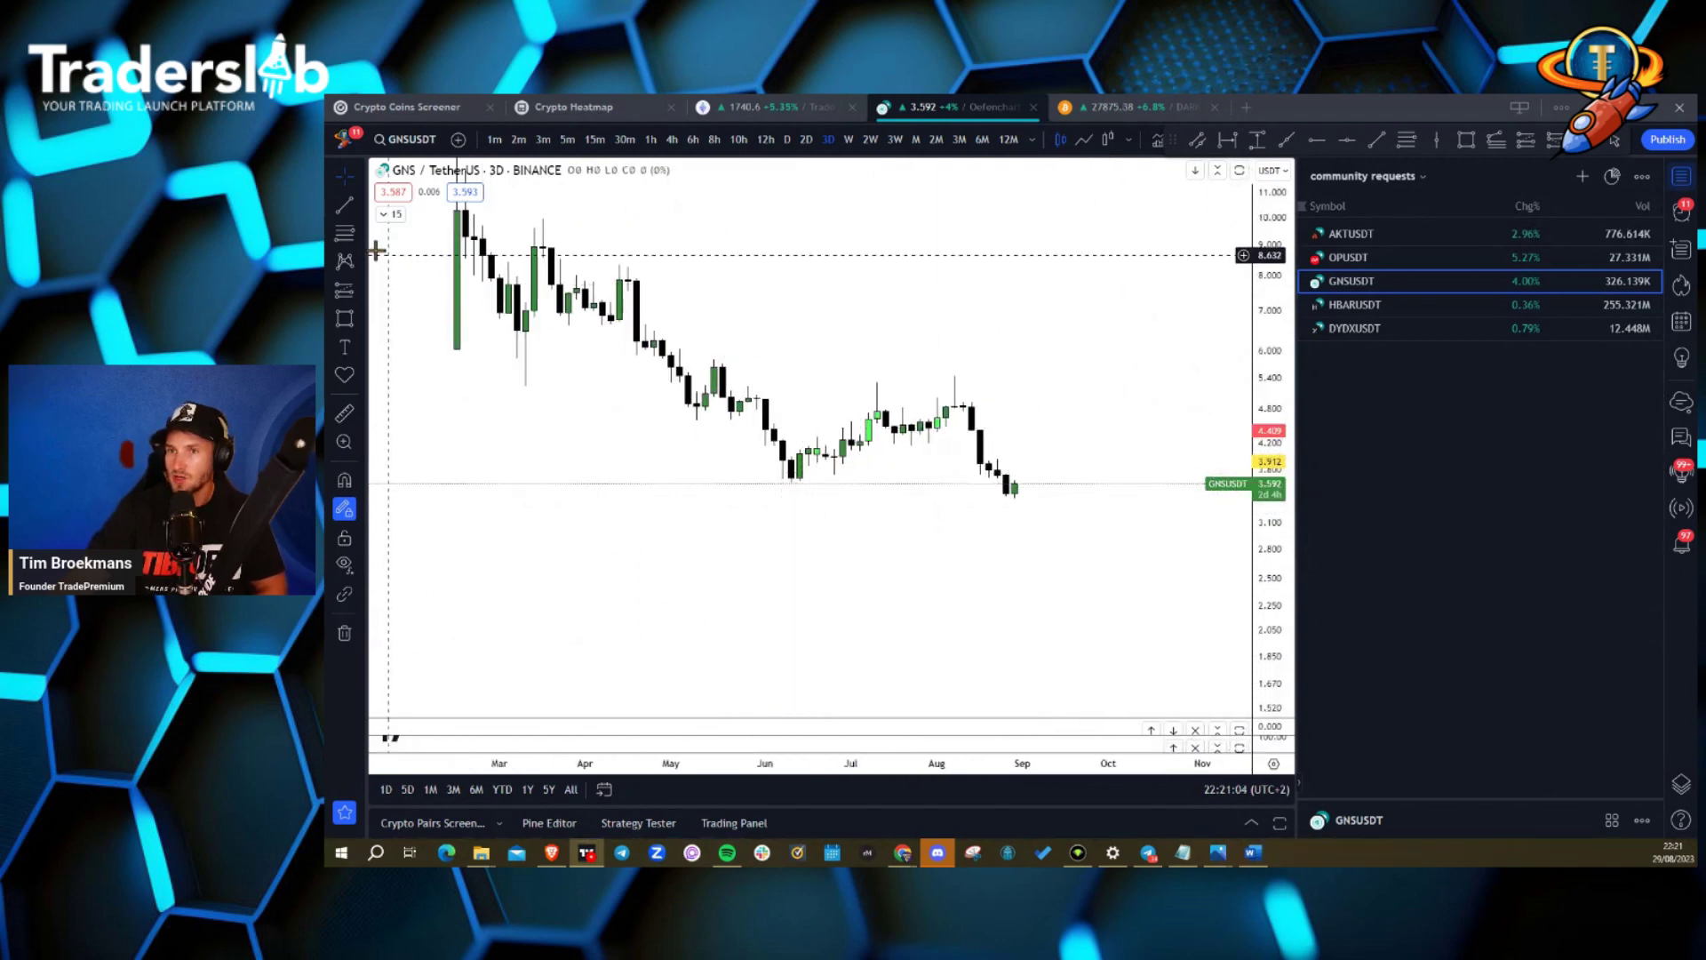
Mark a horizontal level at the June low around 3.608.
left_click(362, 208)
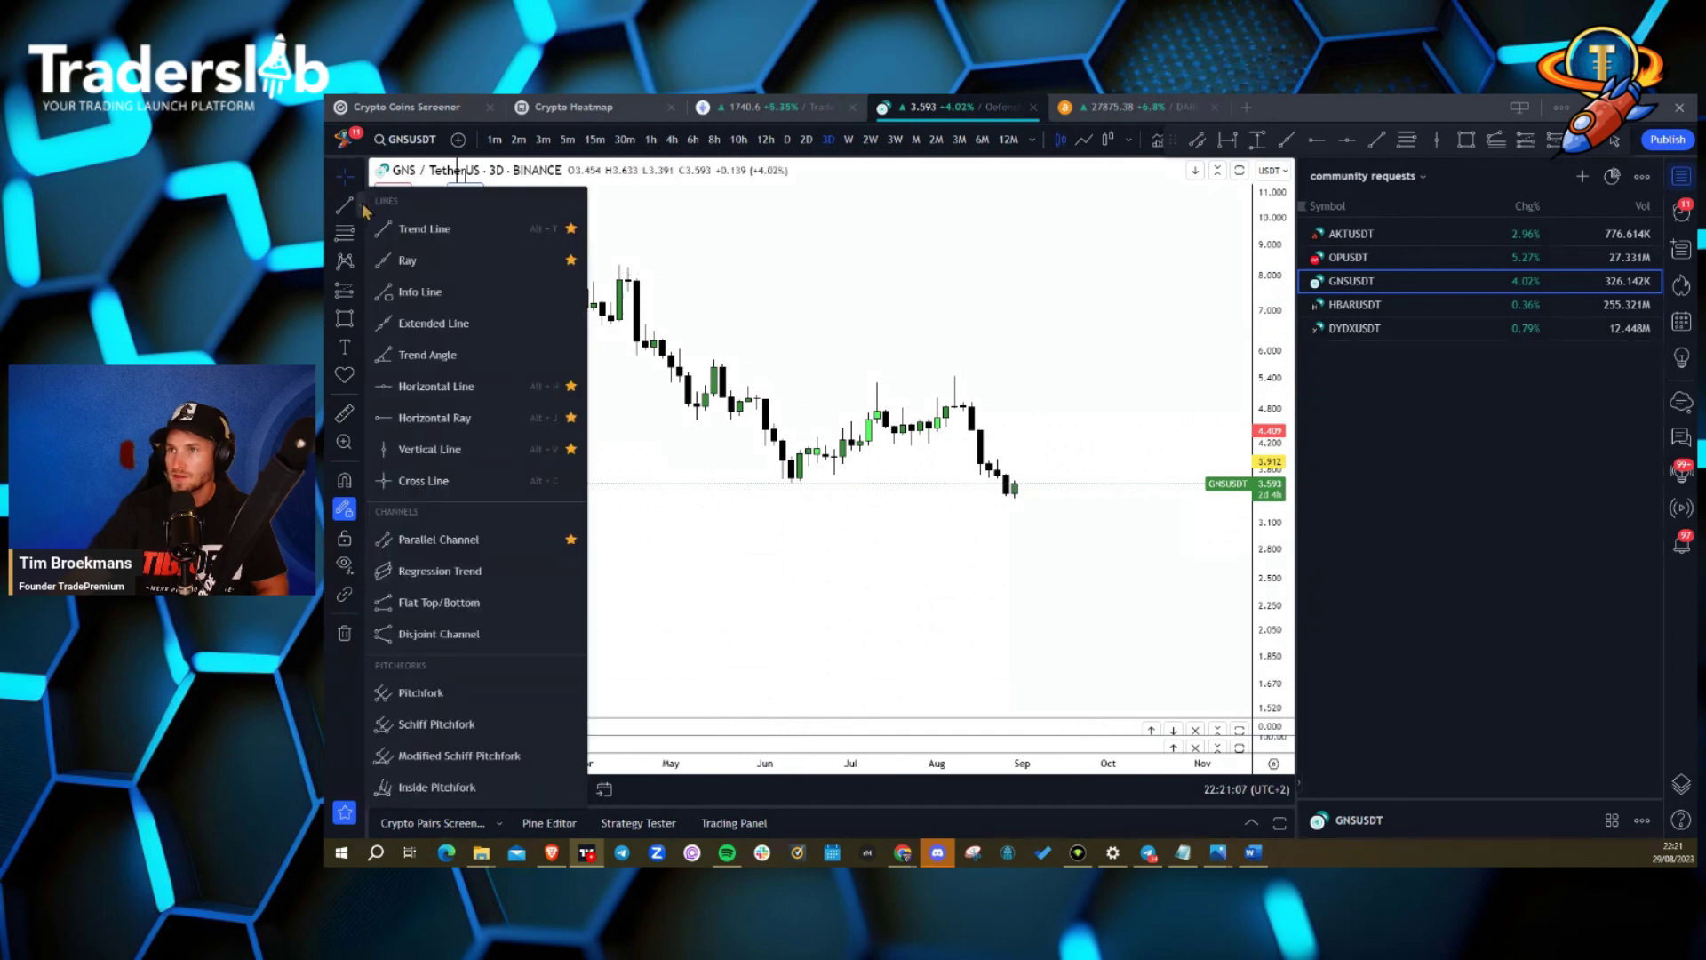
left_click(384, 480)
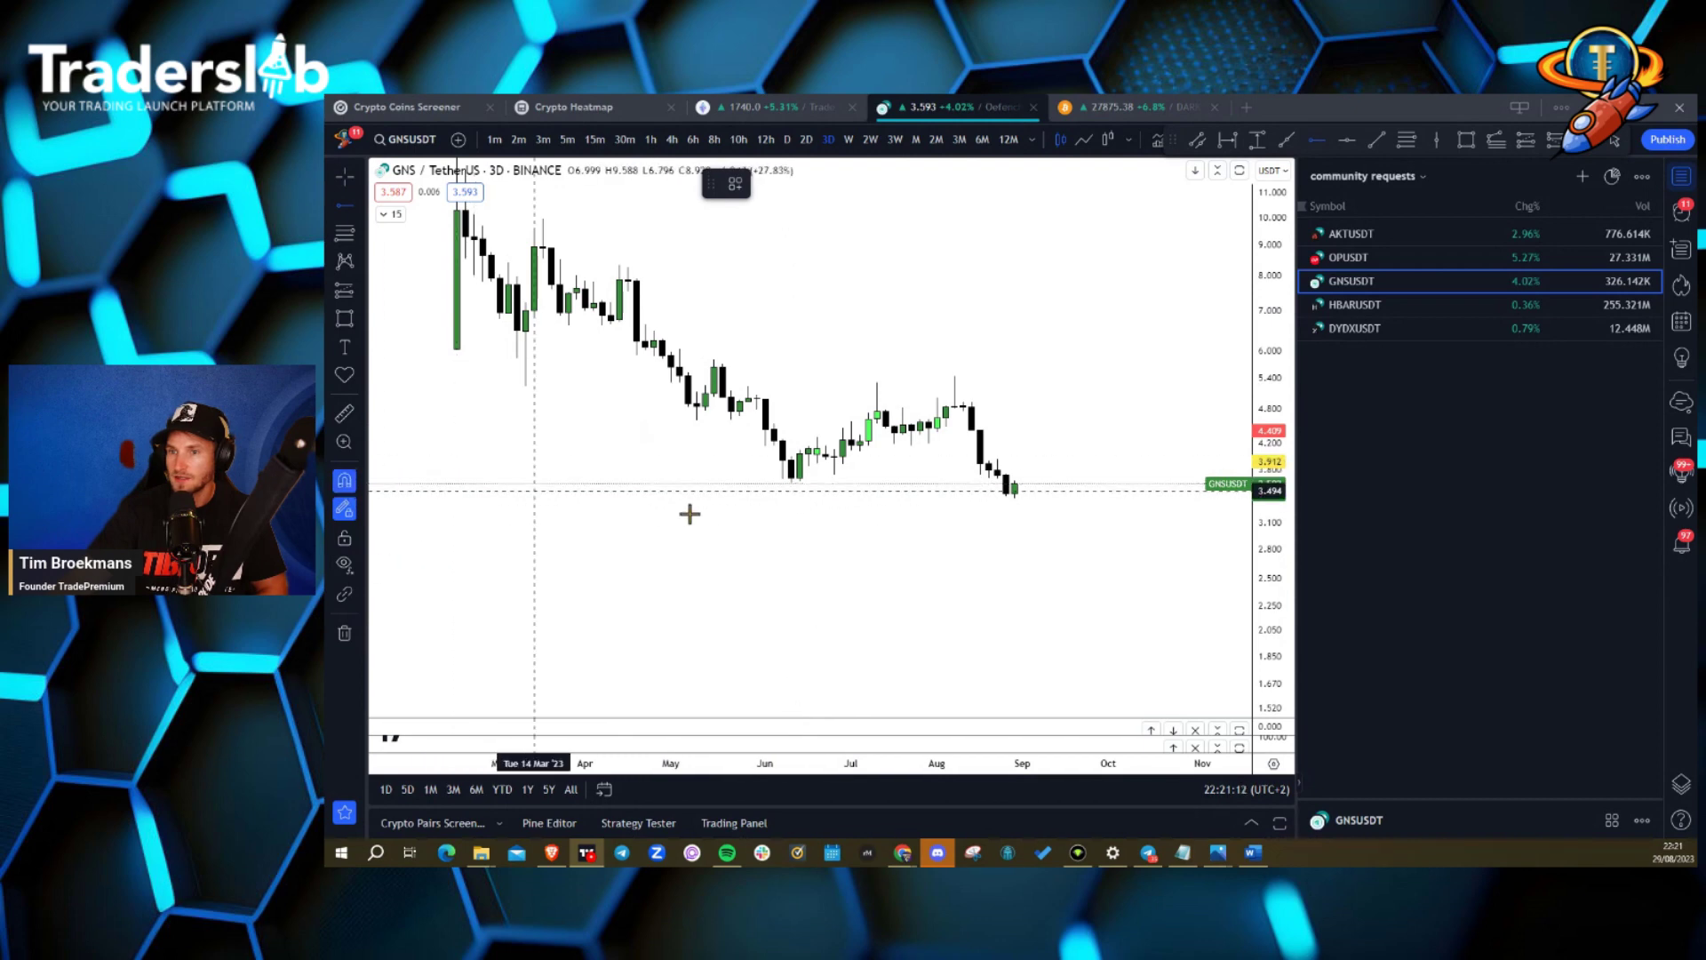
left_click(791, 483)
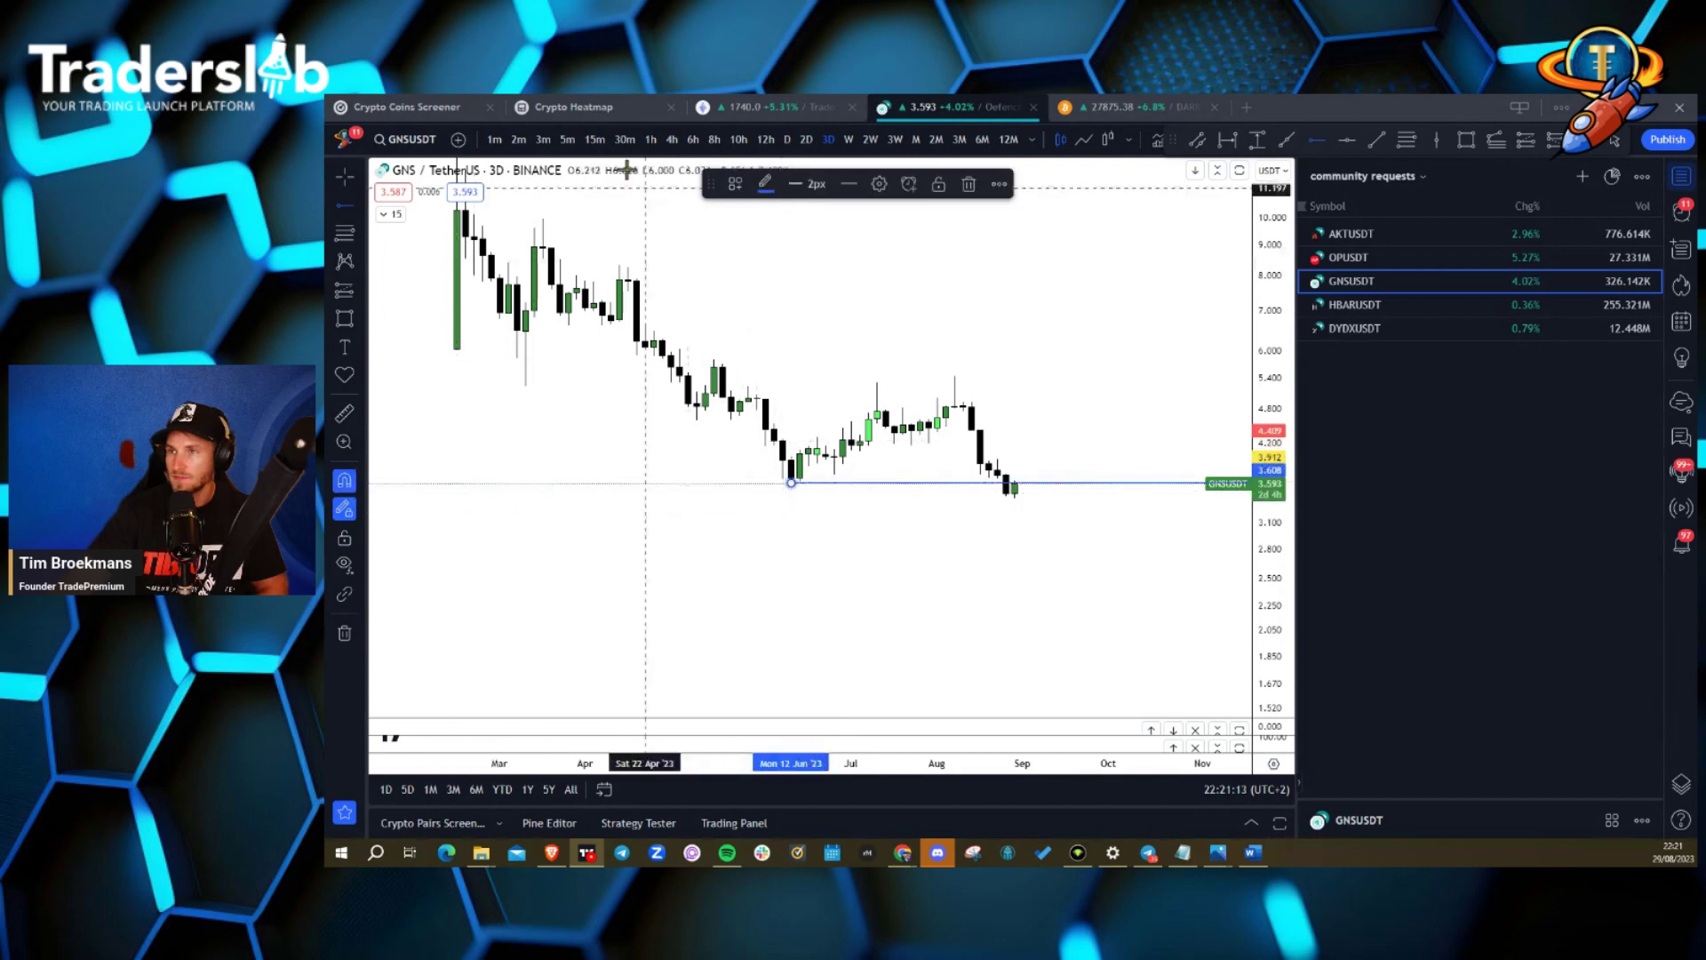
Switch GNS to daily candles, remove a stray level near 2.17, and zoom in on recent price.
left_click(788, 140)
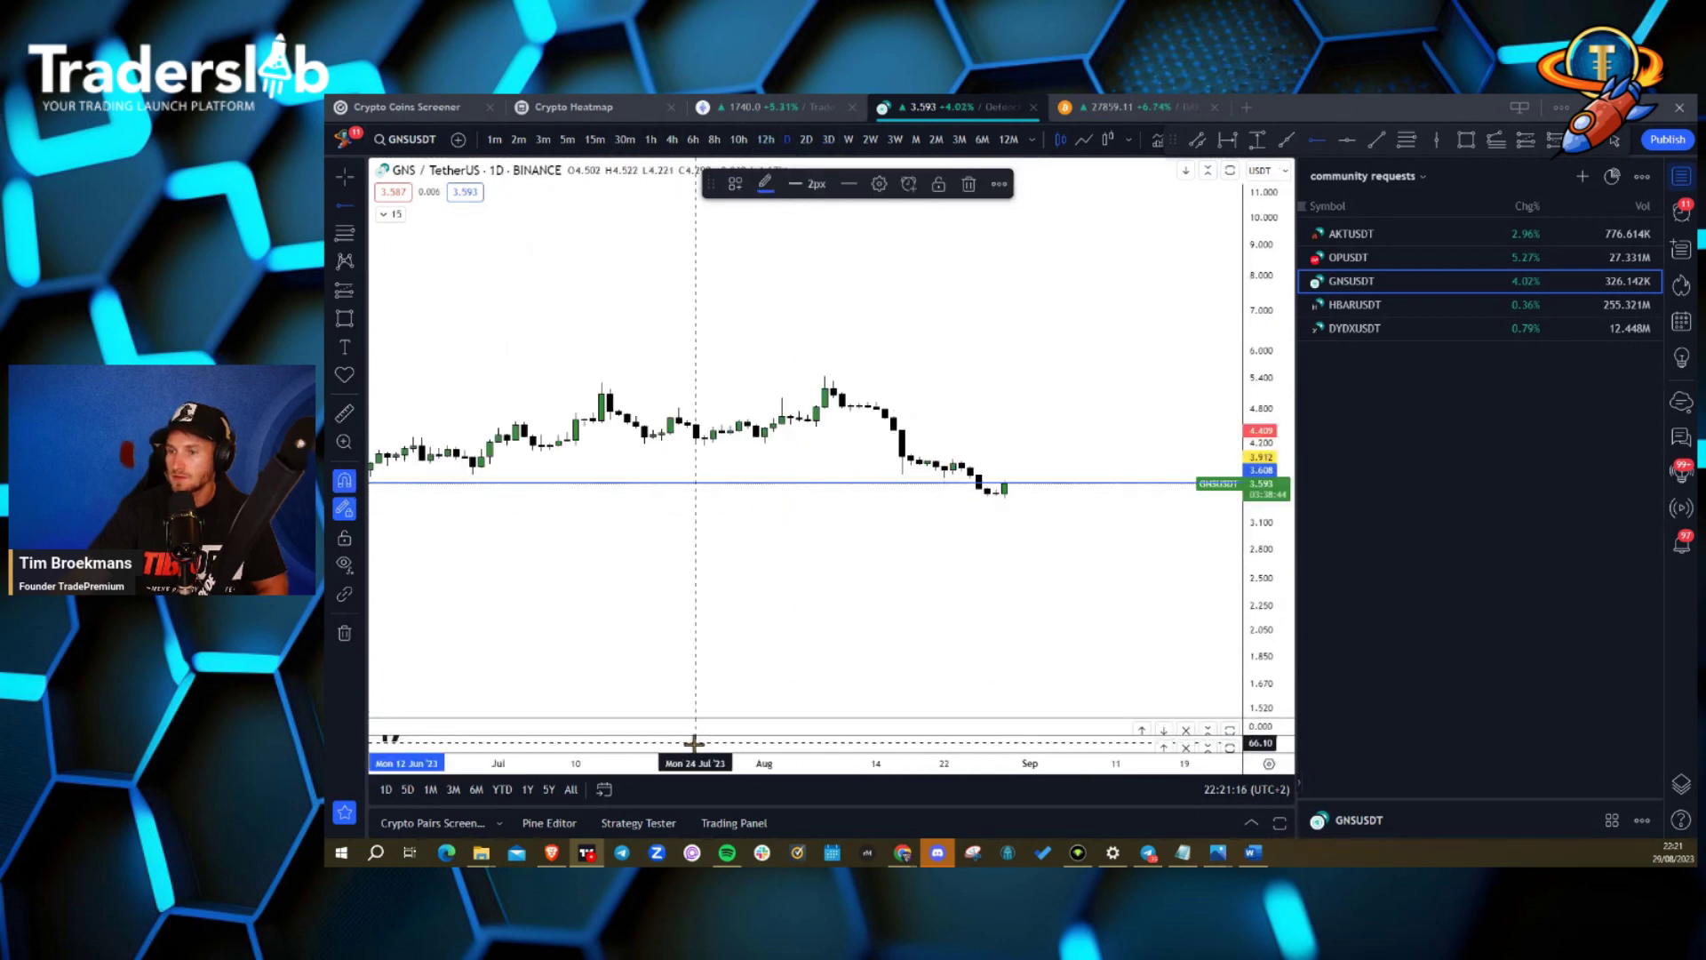
scroll(1022, 622, "down", 3)
scroll(1040, 622, "down", 3)
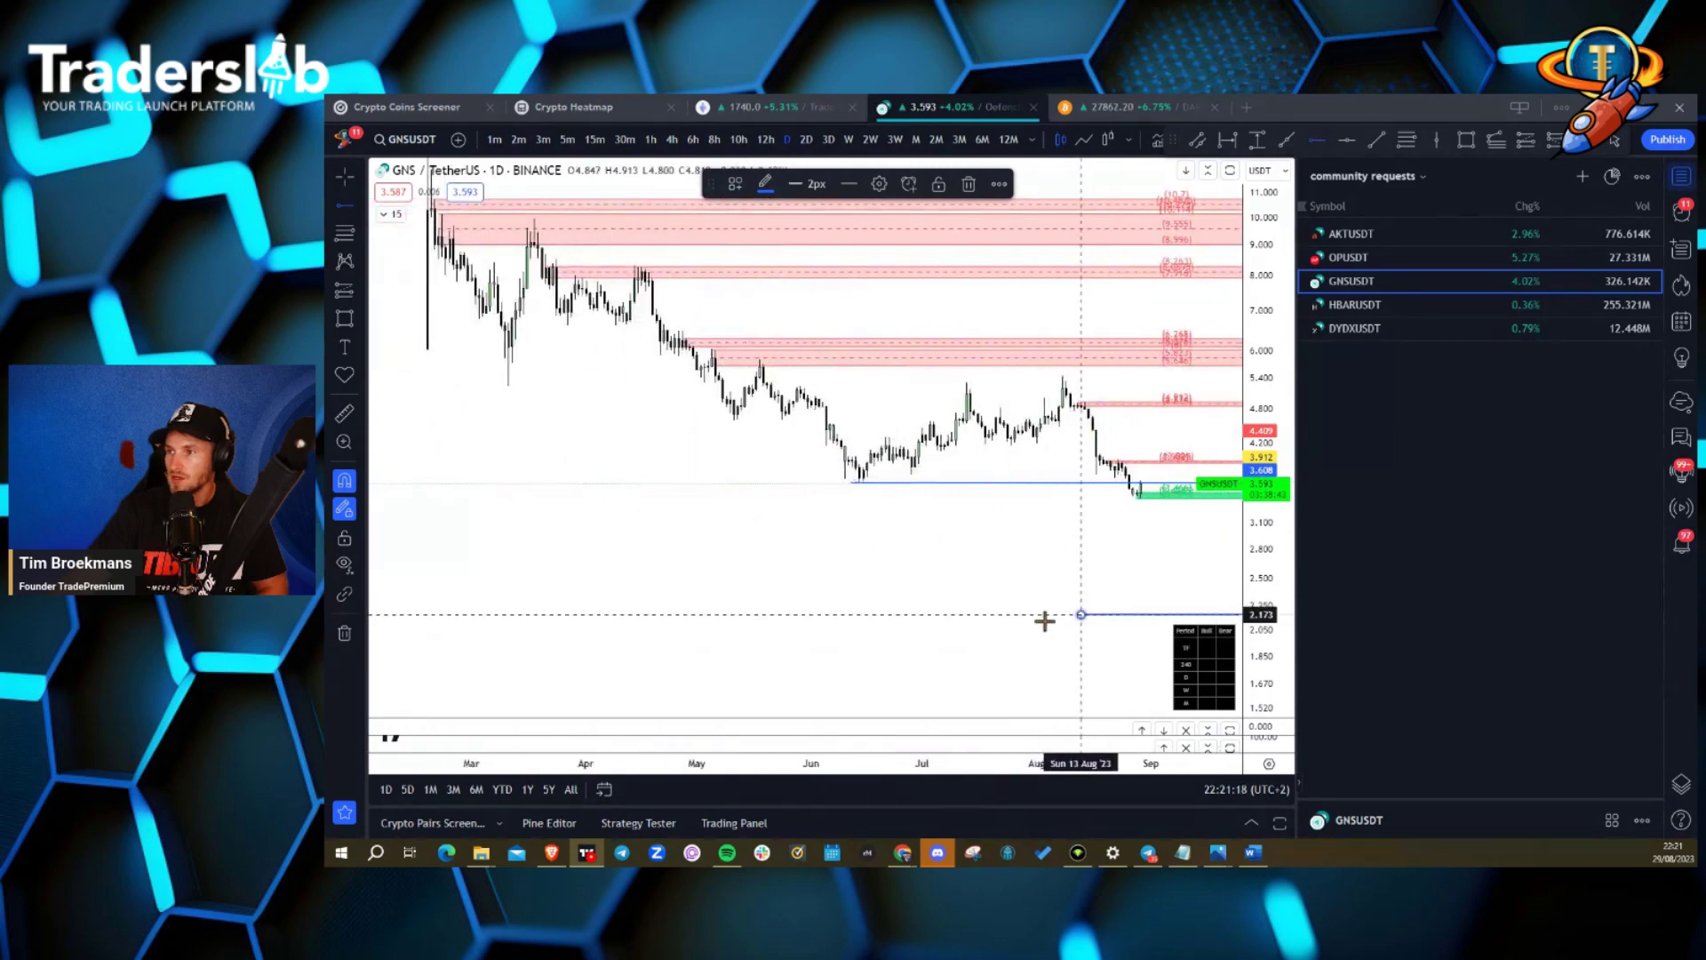
left_click(1080, 614)
key("Delete")
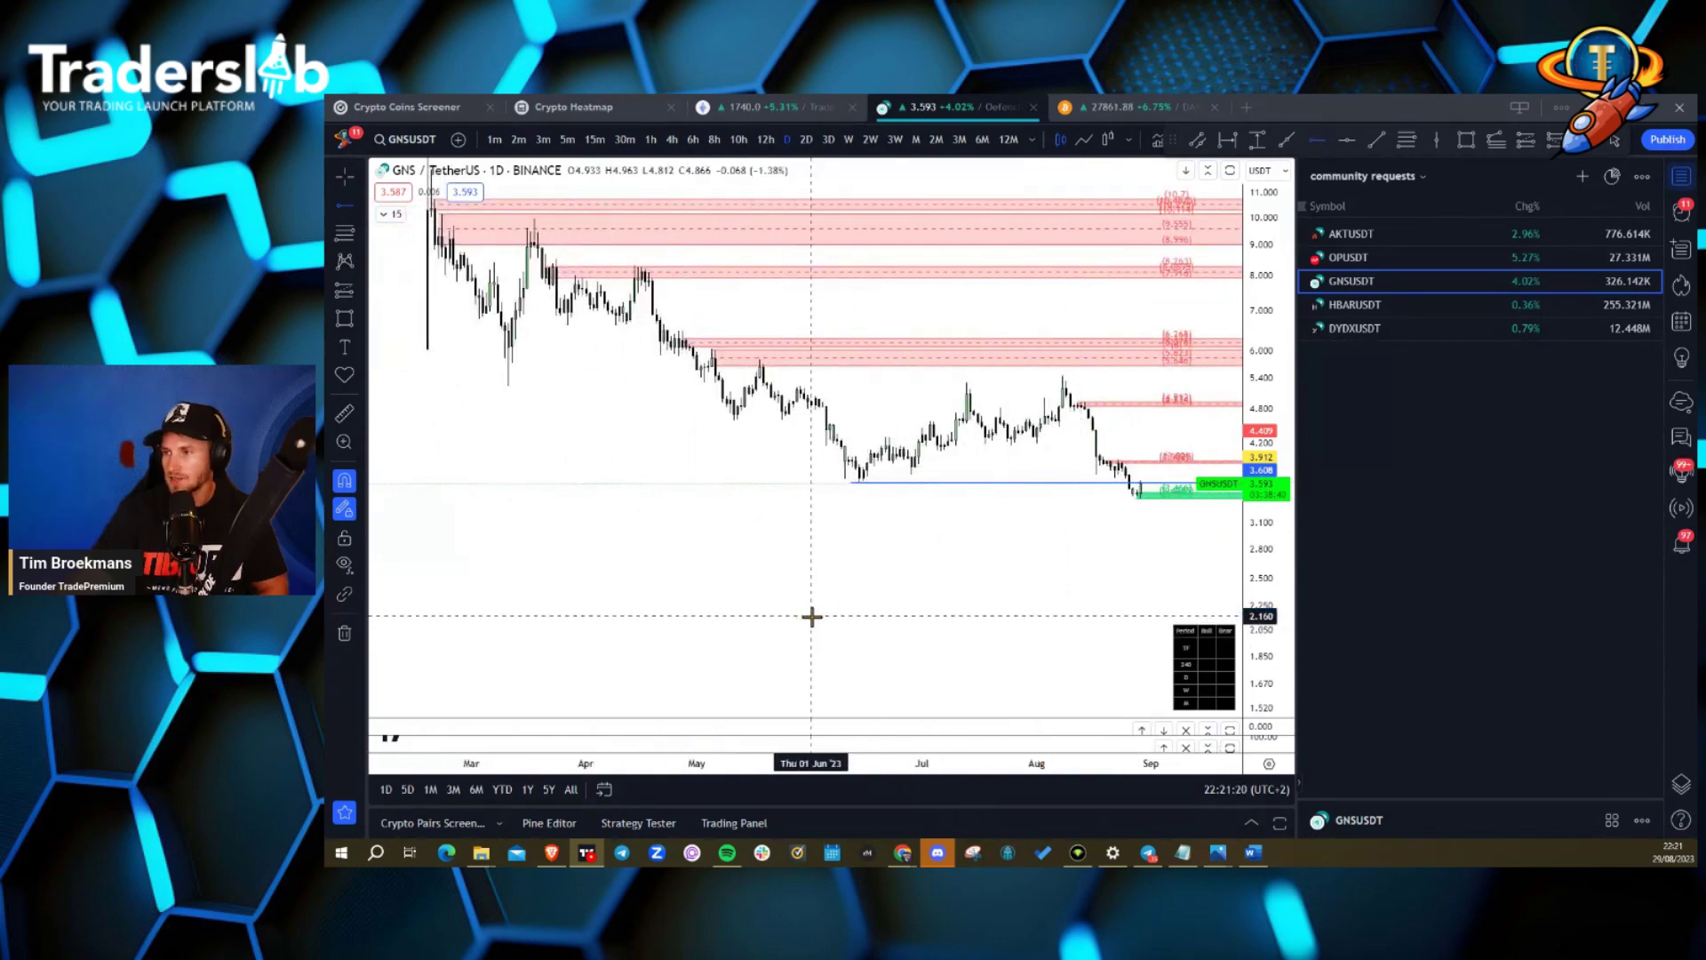
left_click_drag(1260, 569, 1260, 418)
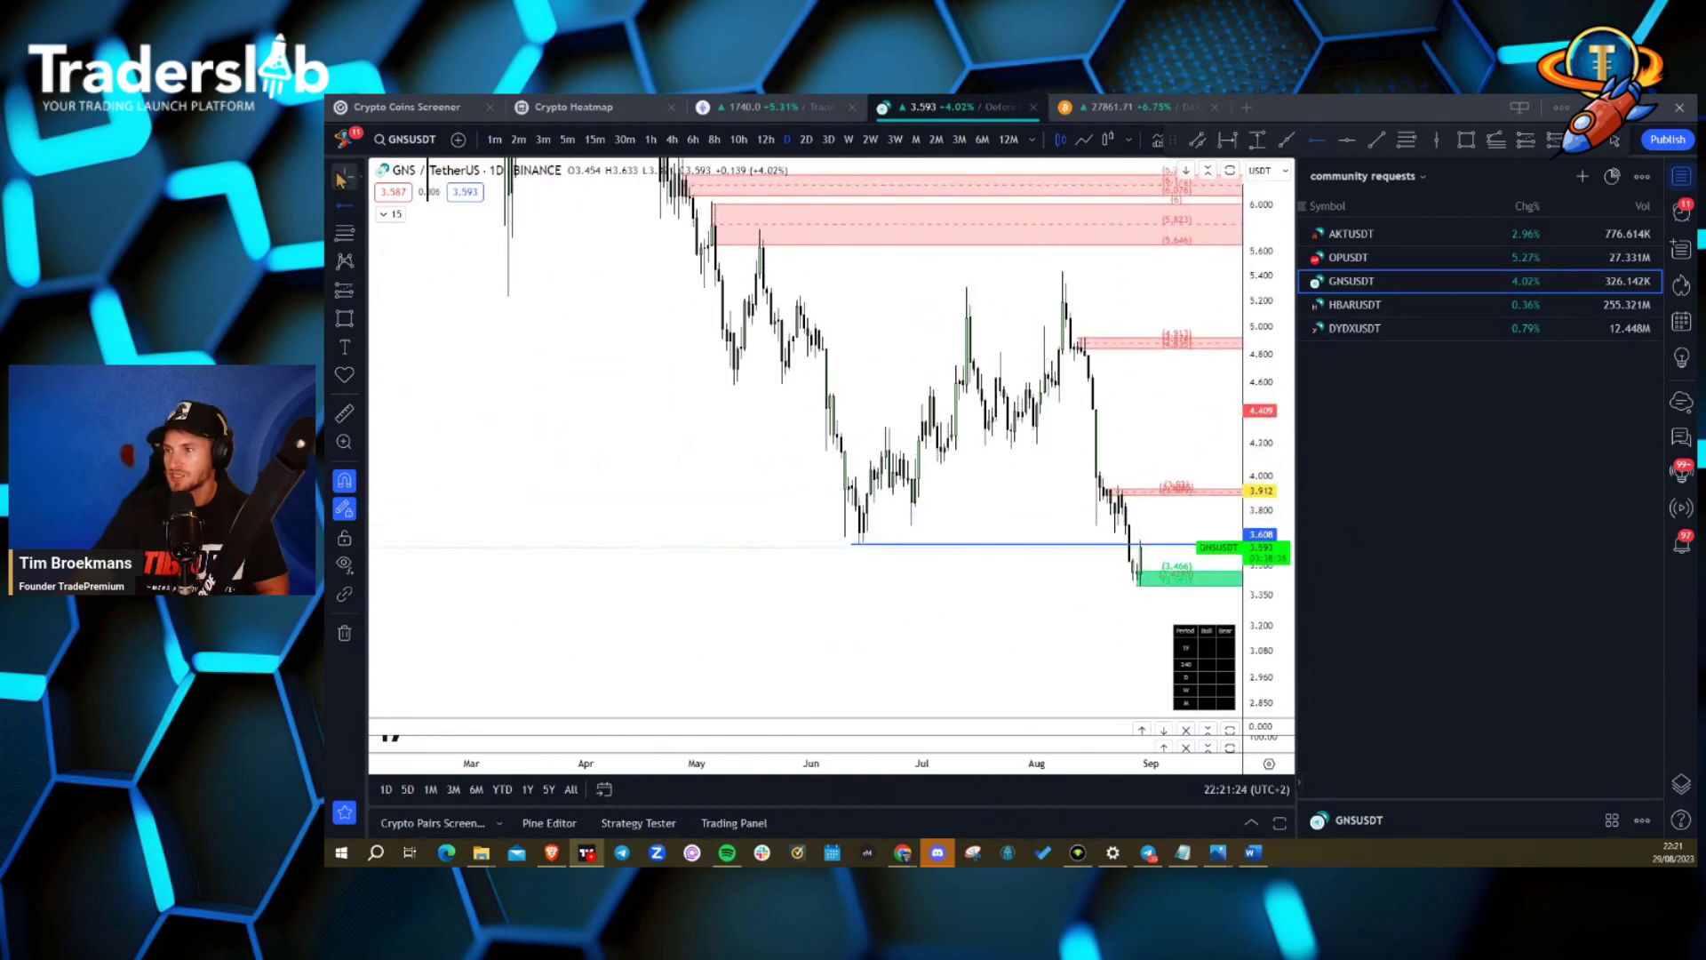
left_click_drag(997, 655, 883, 601)
scroll(978, 746, "up", 3)
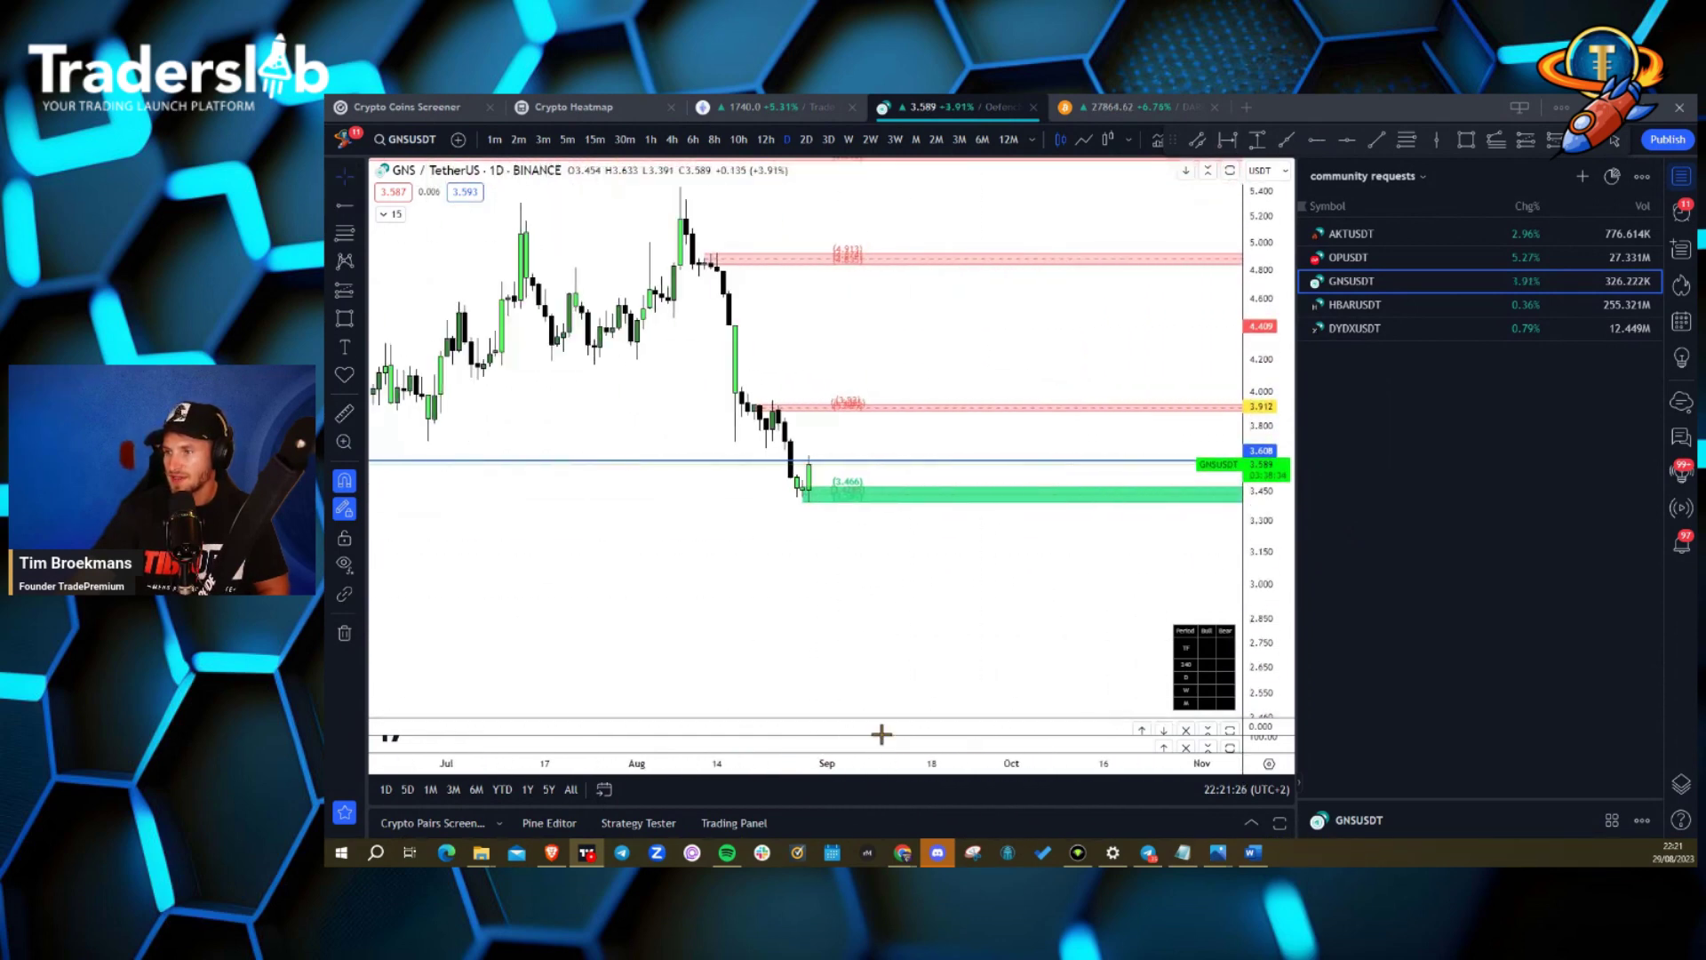
left_click_drag(1266, 659, 1266, 551)
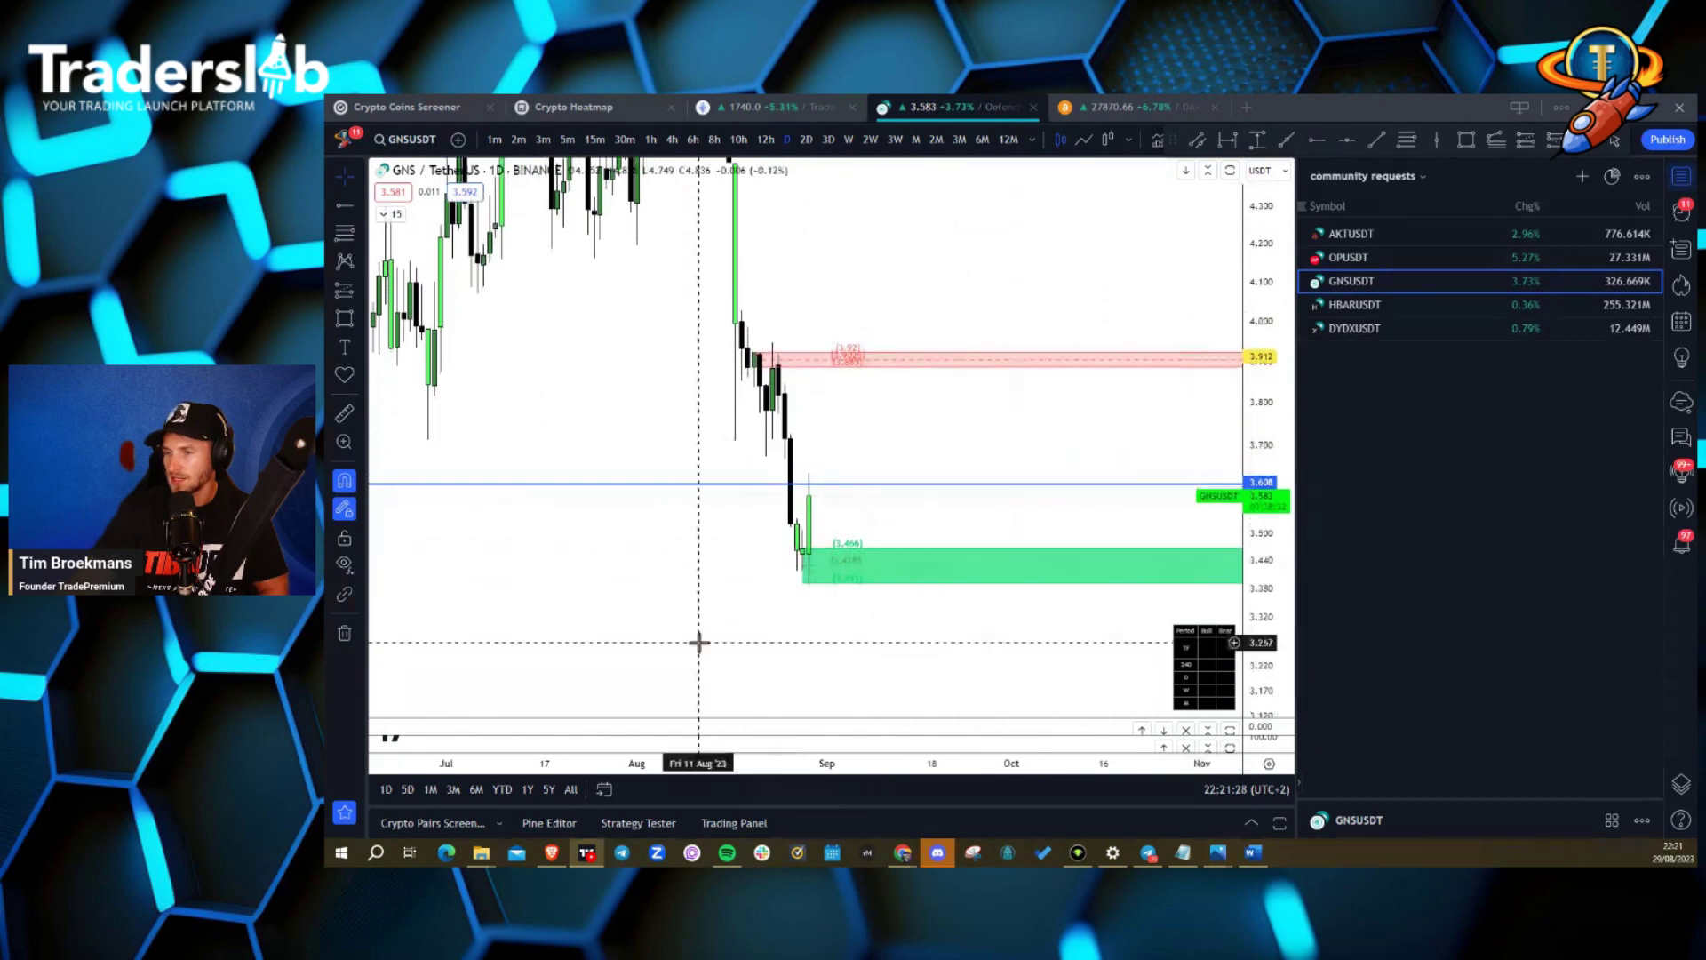
mouse_move(696, 640)
left_mouse_down()
mouse_move(931, 615)
mouse_move(806, 629)
left_mouse_up()
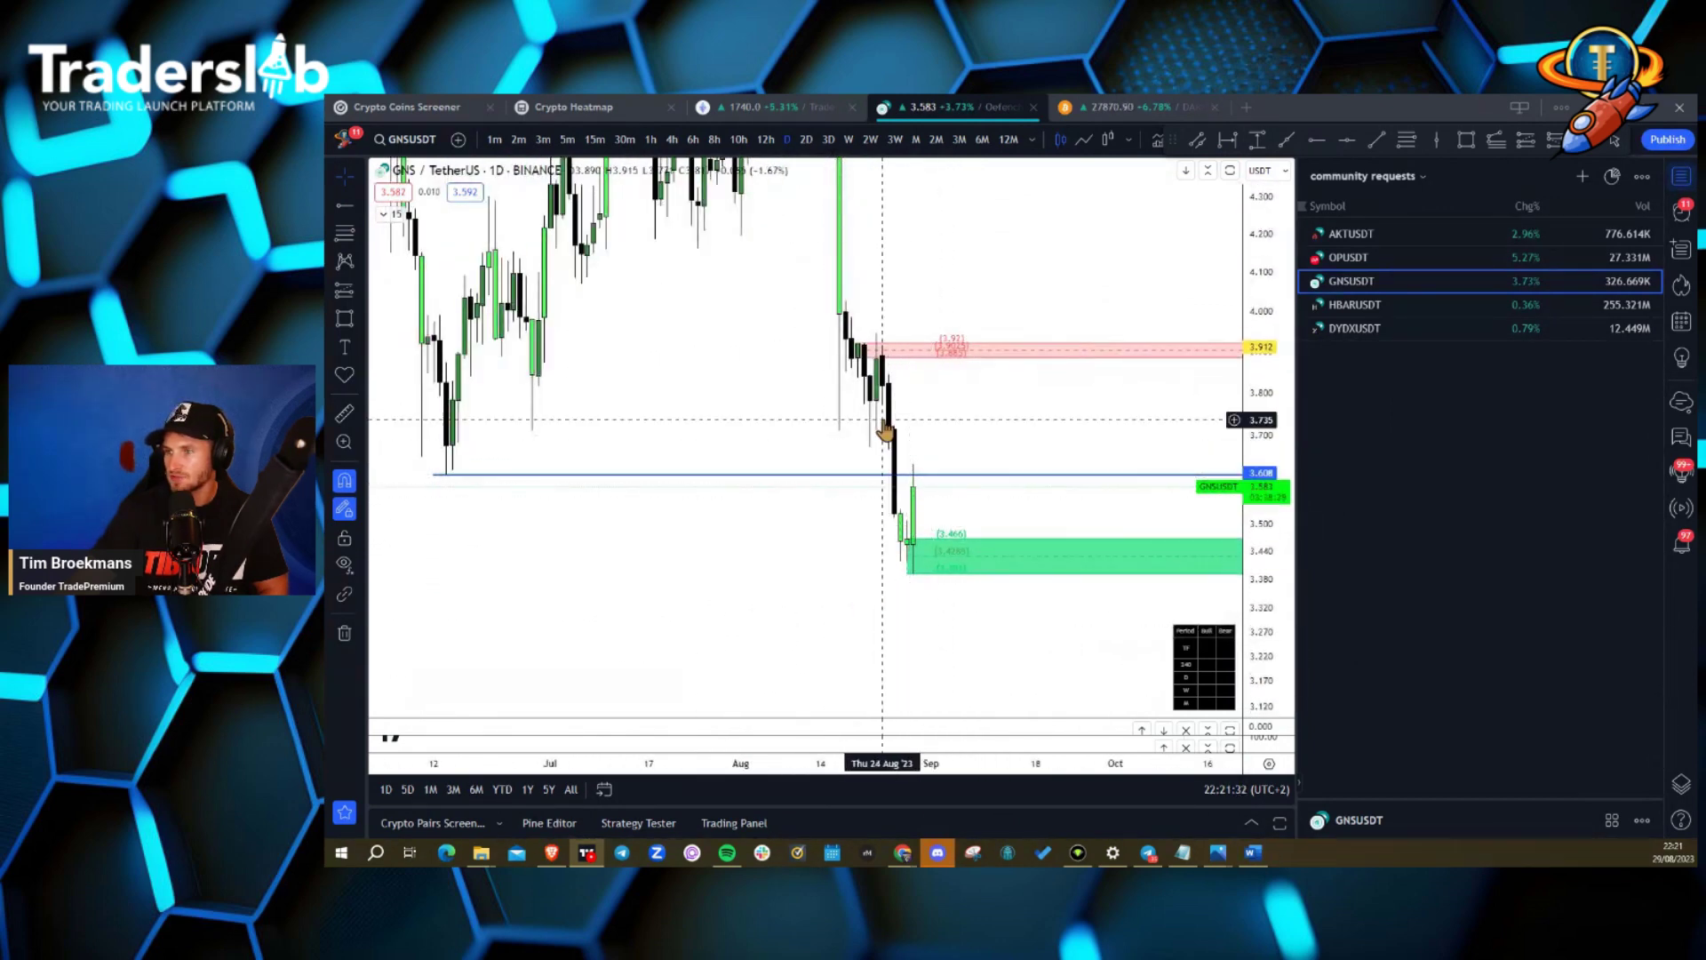
left_click(389, 214)
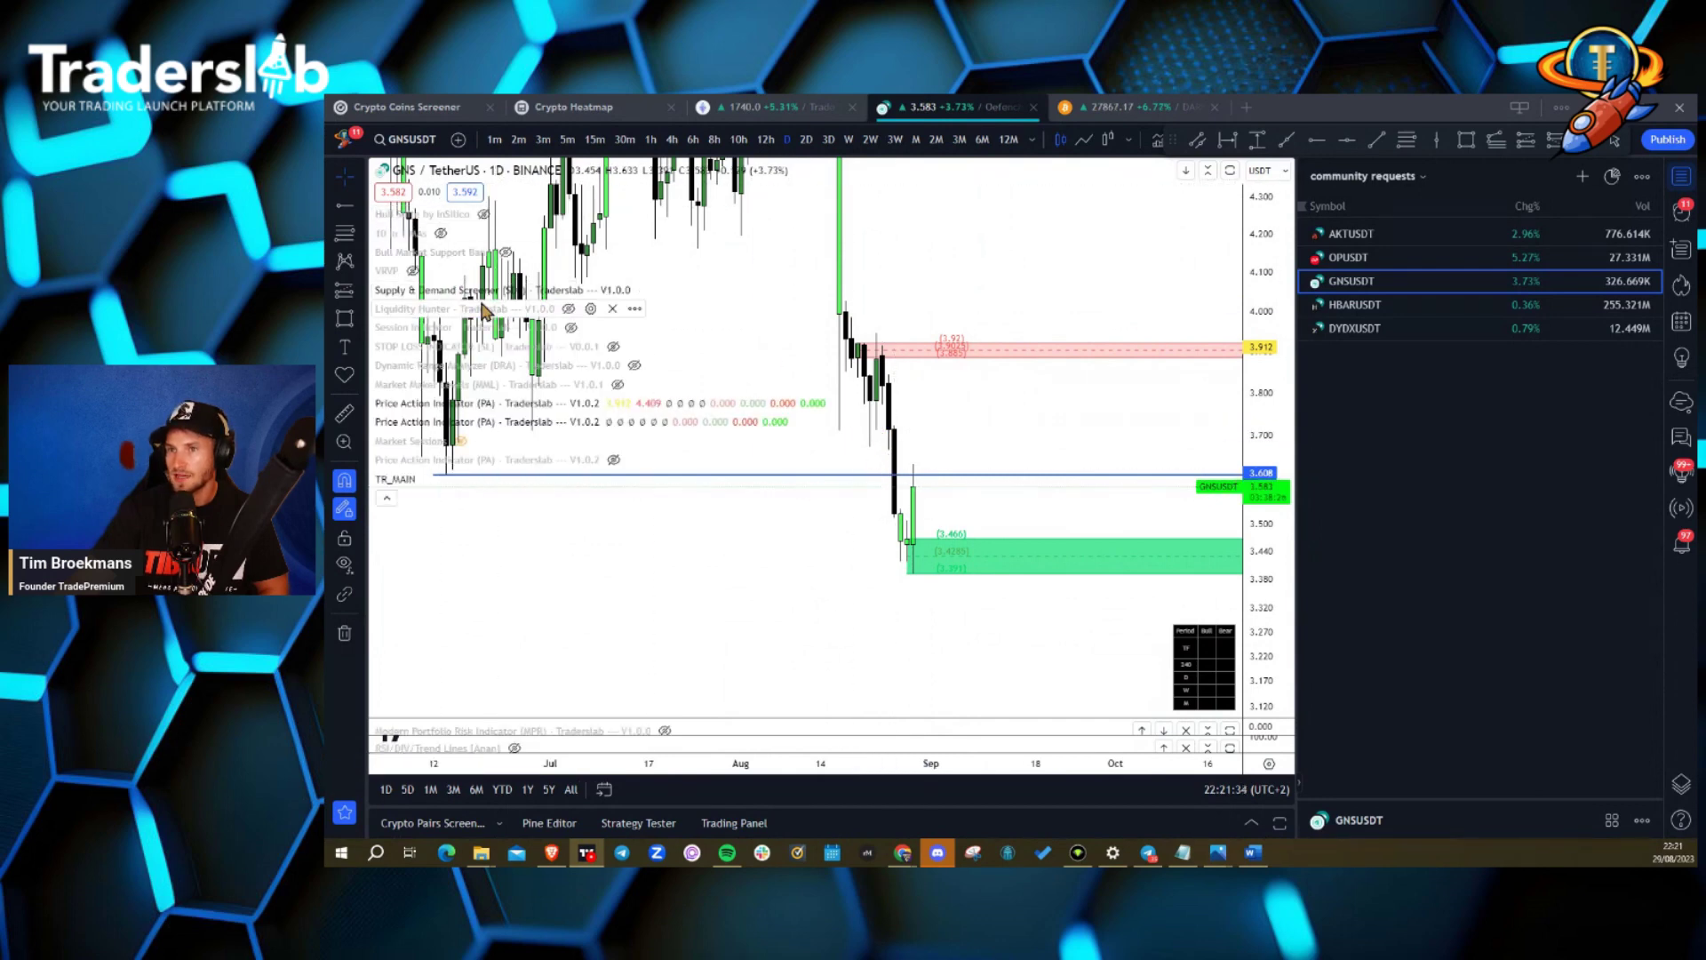
Turn Liquidity Hunter back on so its zones and levels appear on the GNS daily chart.
left_click(567, 309)
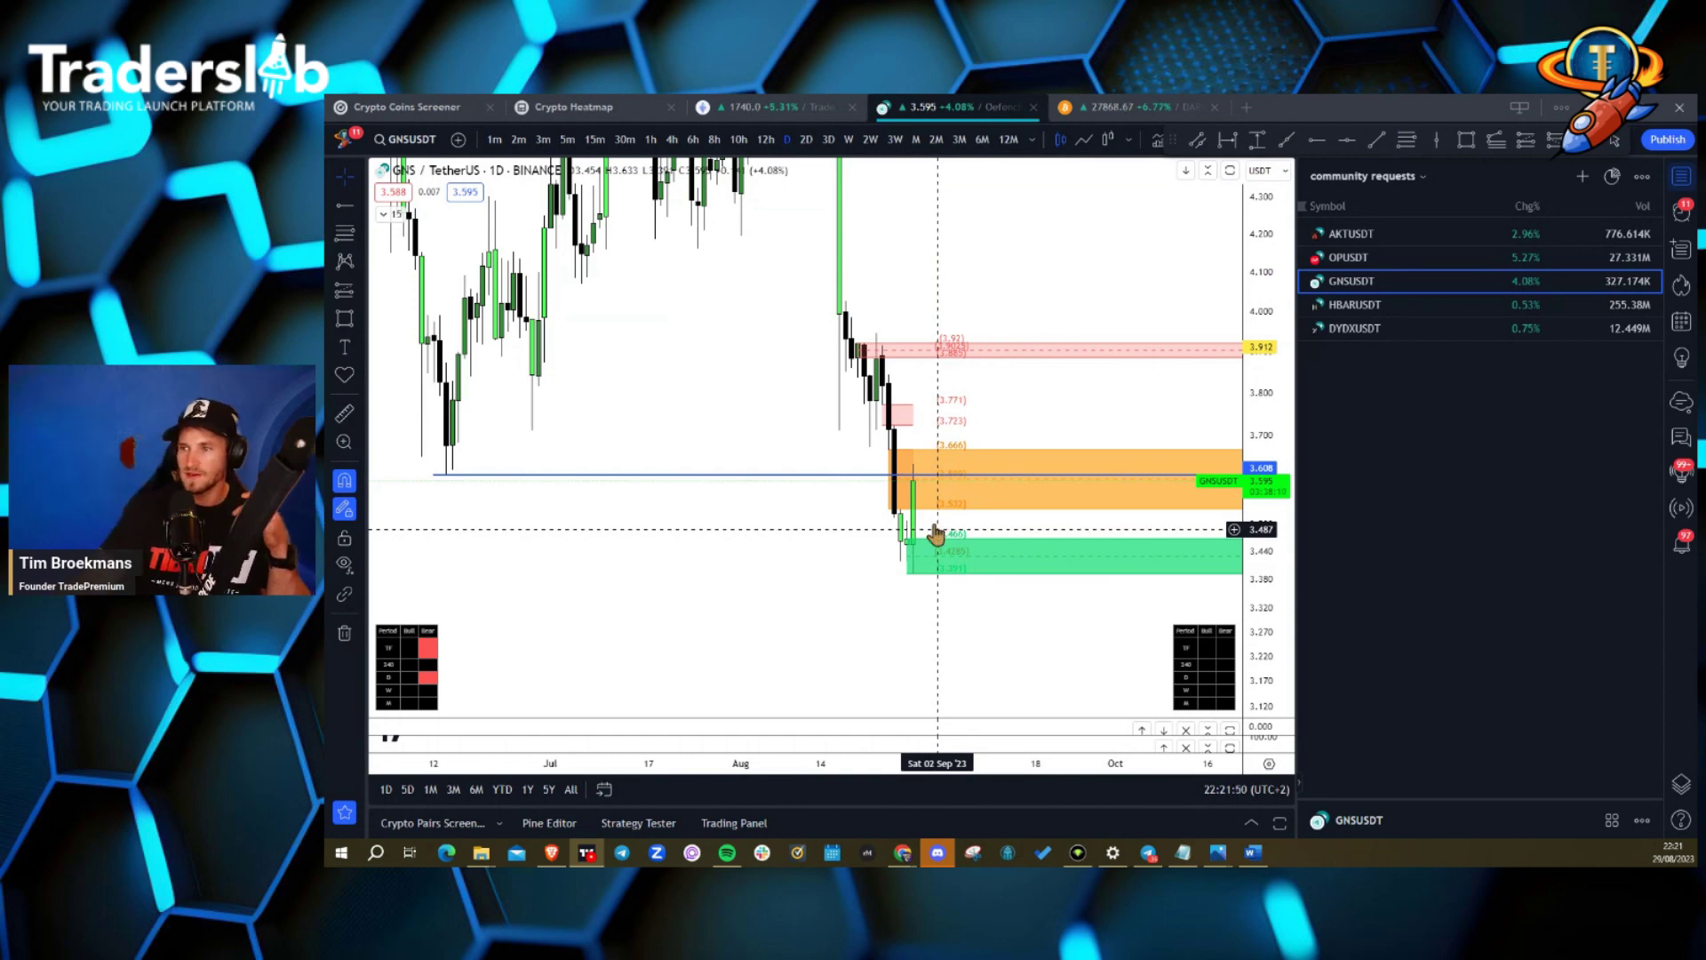
mouse_move(1354, 304)
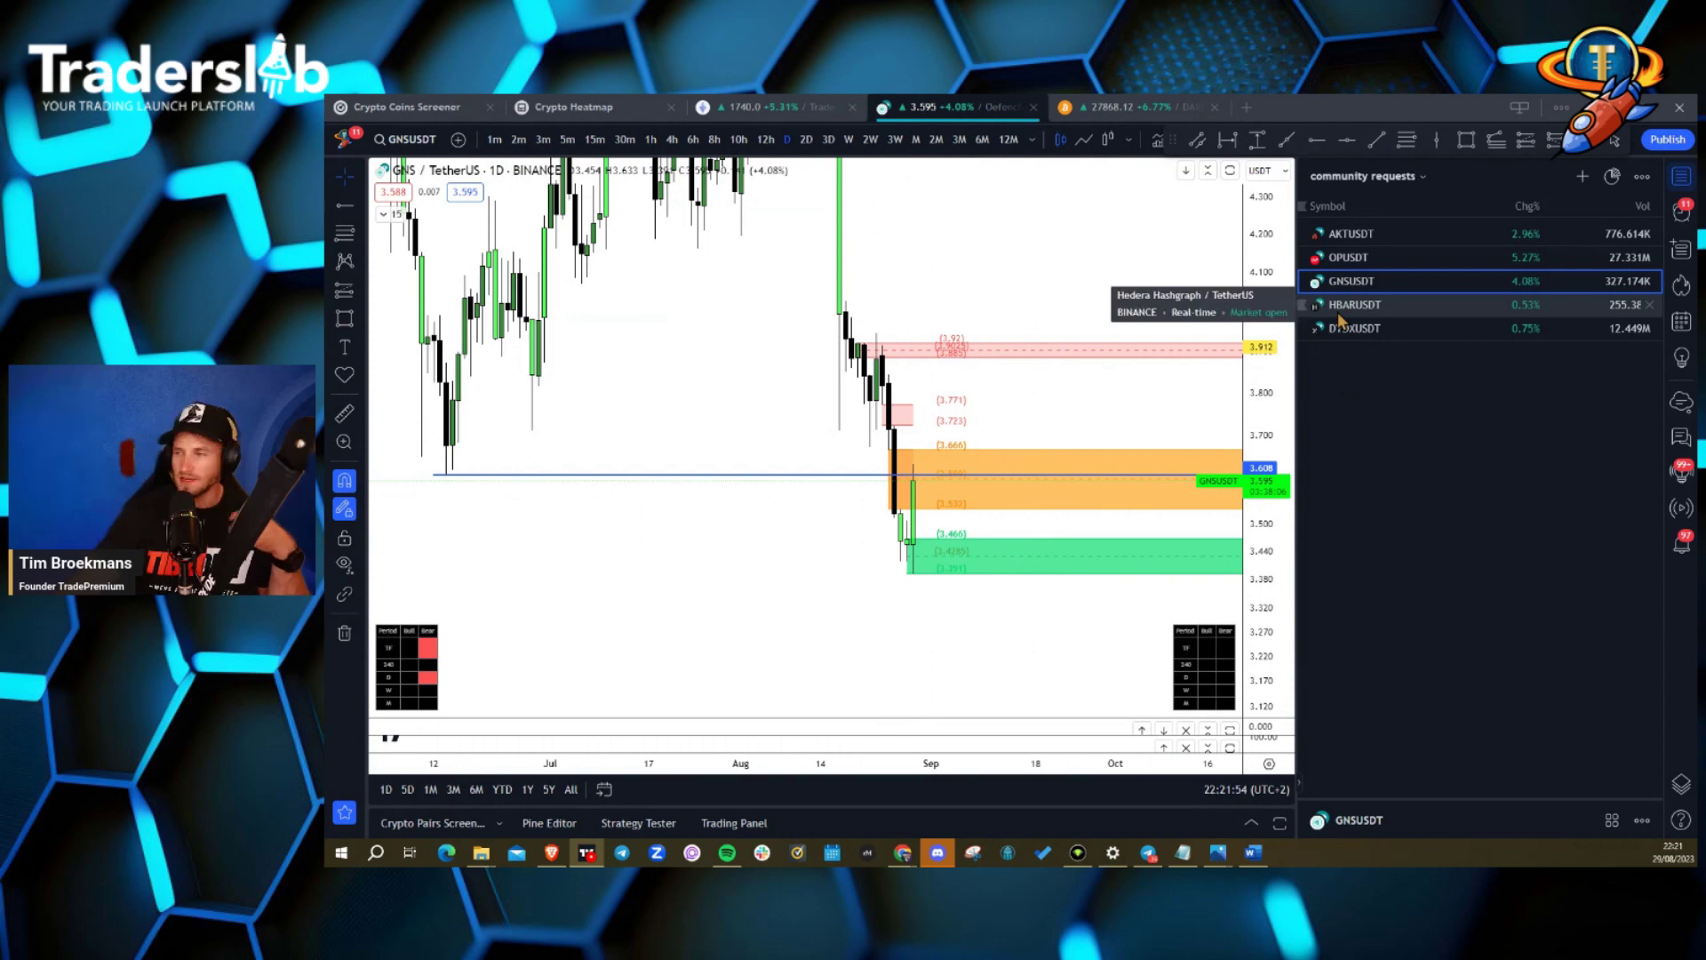
Switch to HBARUSDT and hide the Liquidity Hunter and Supply & Demand Screener zones.
left_click(1340, 313)
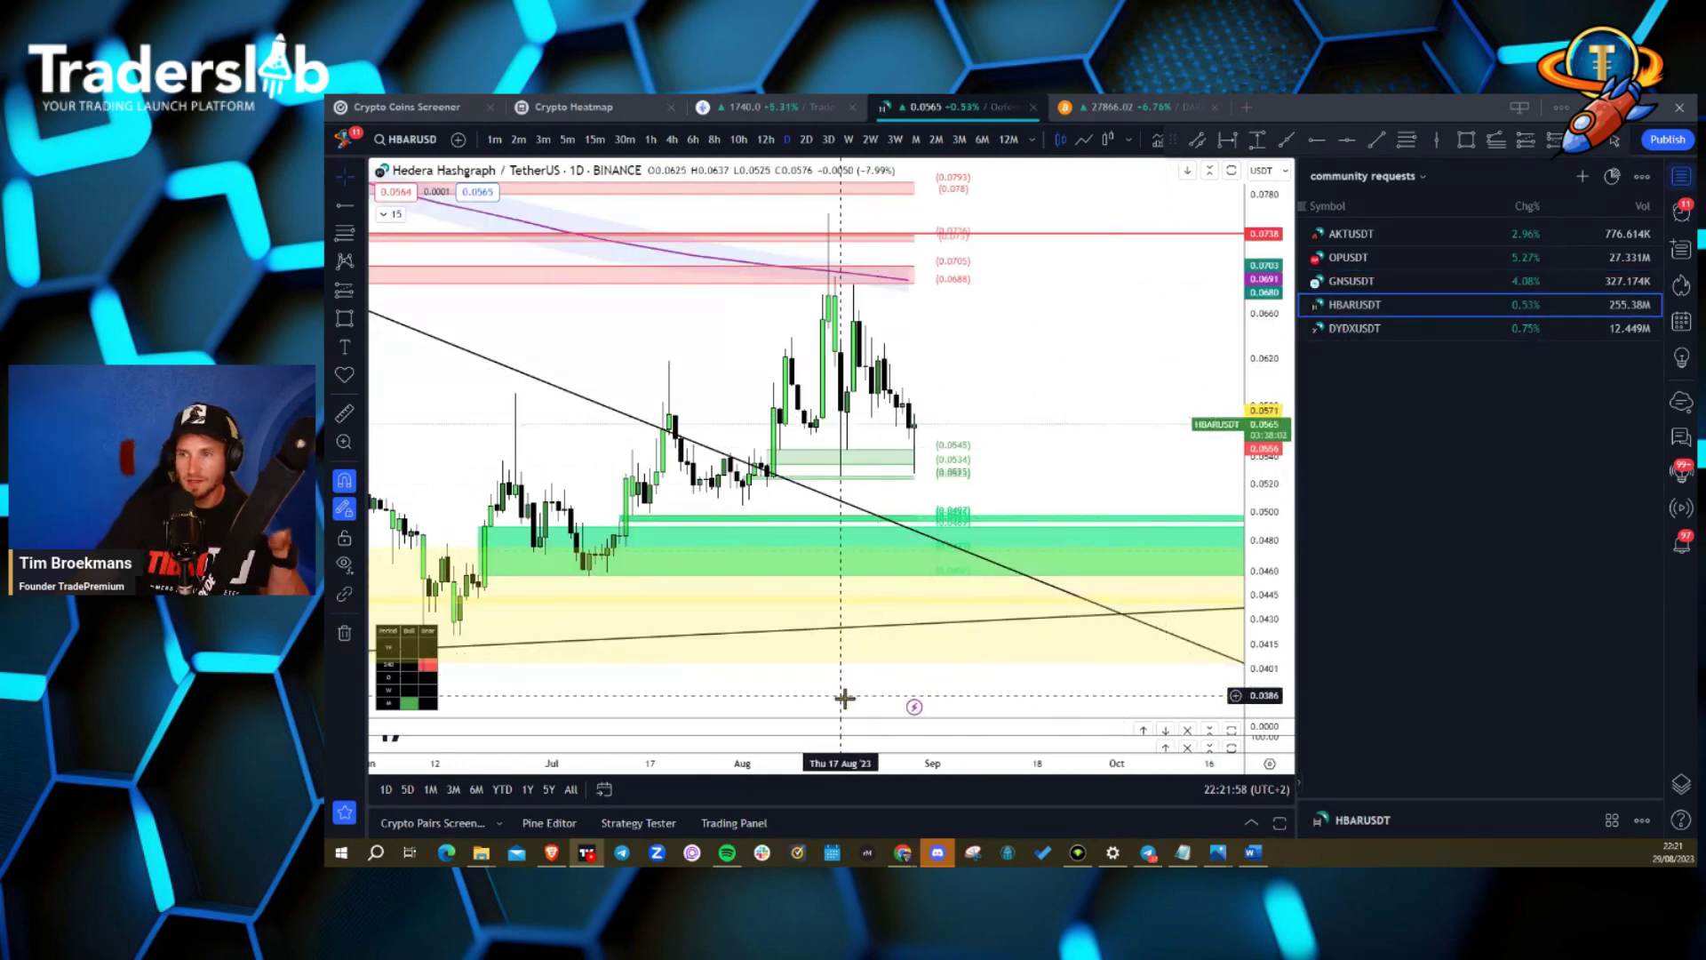
left_click(385, 215)
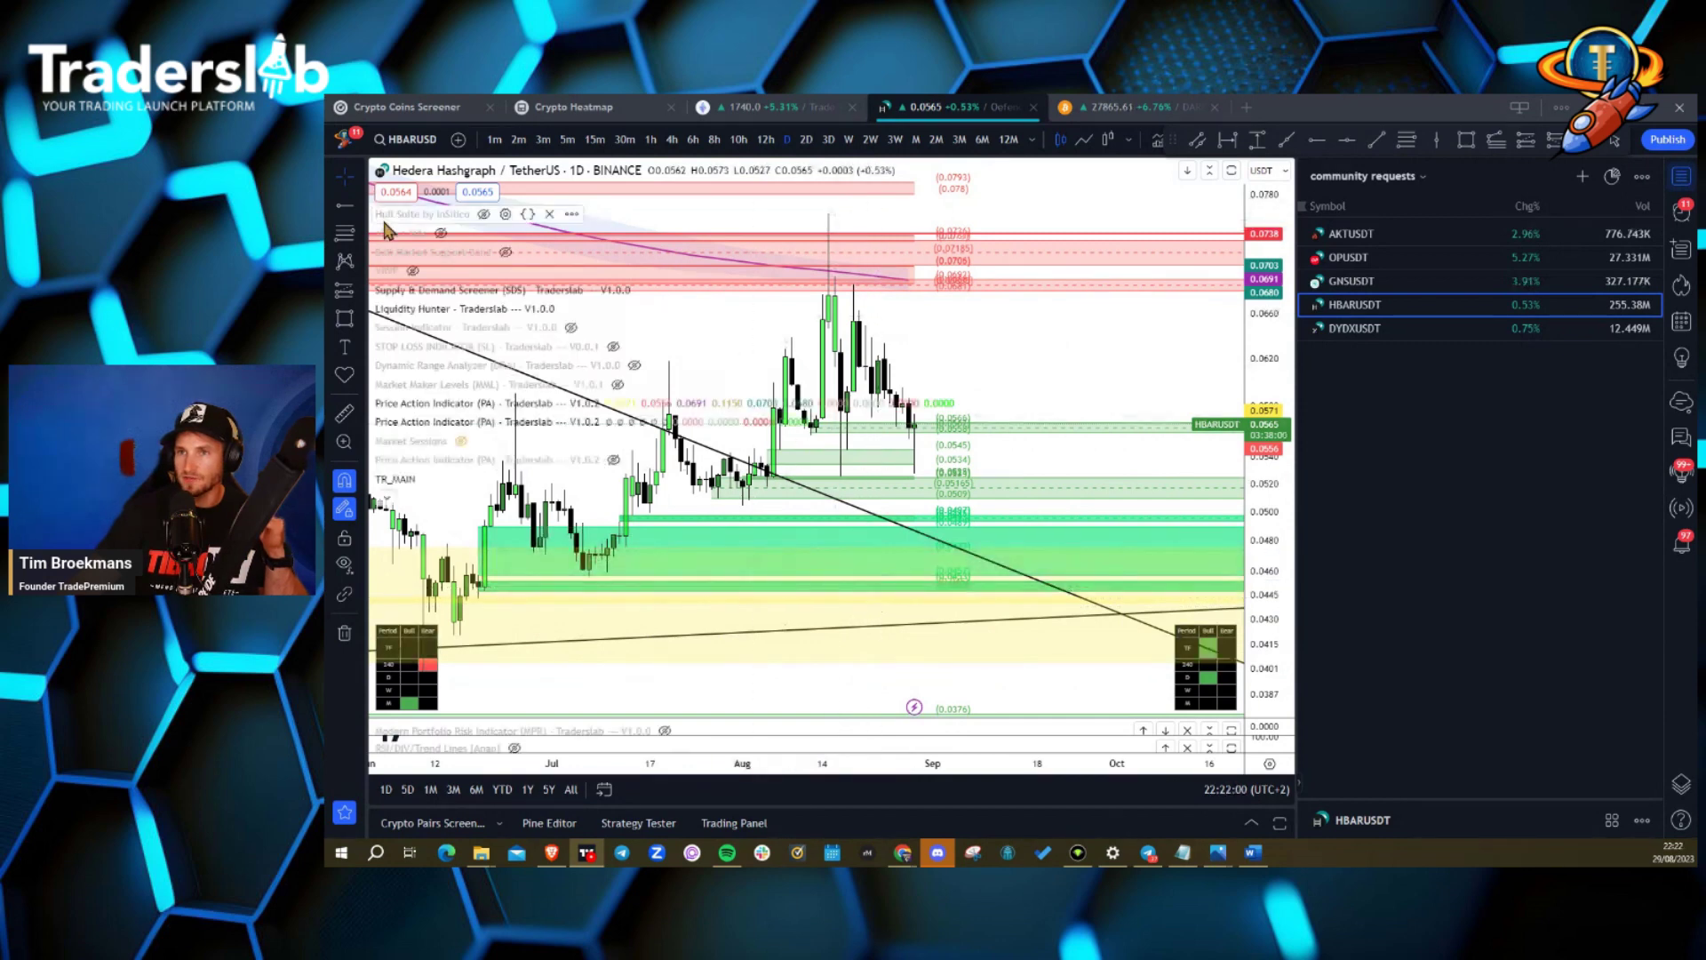
mouse_move(467, 307)
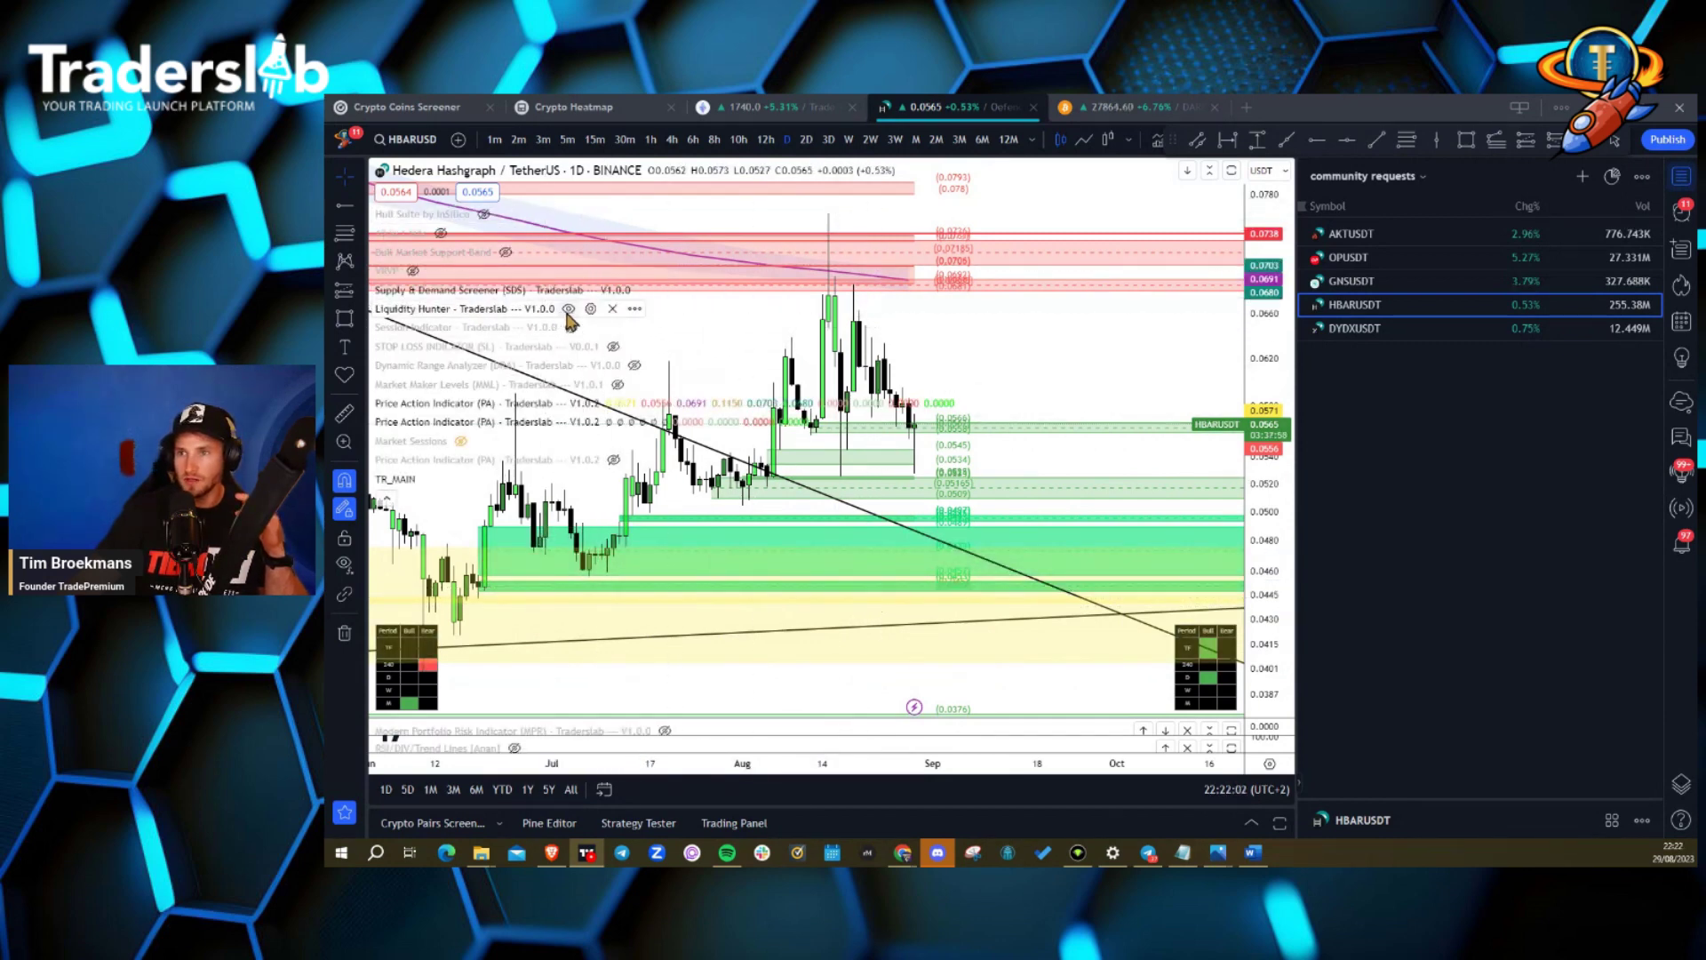
left_click(568, 308)
left_click(645, 290)
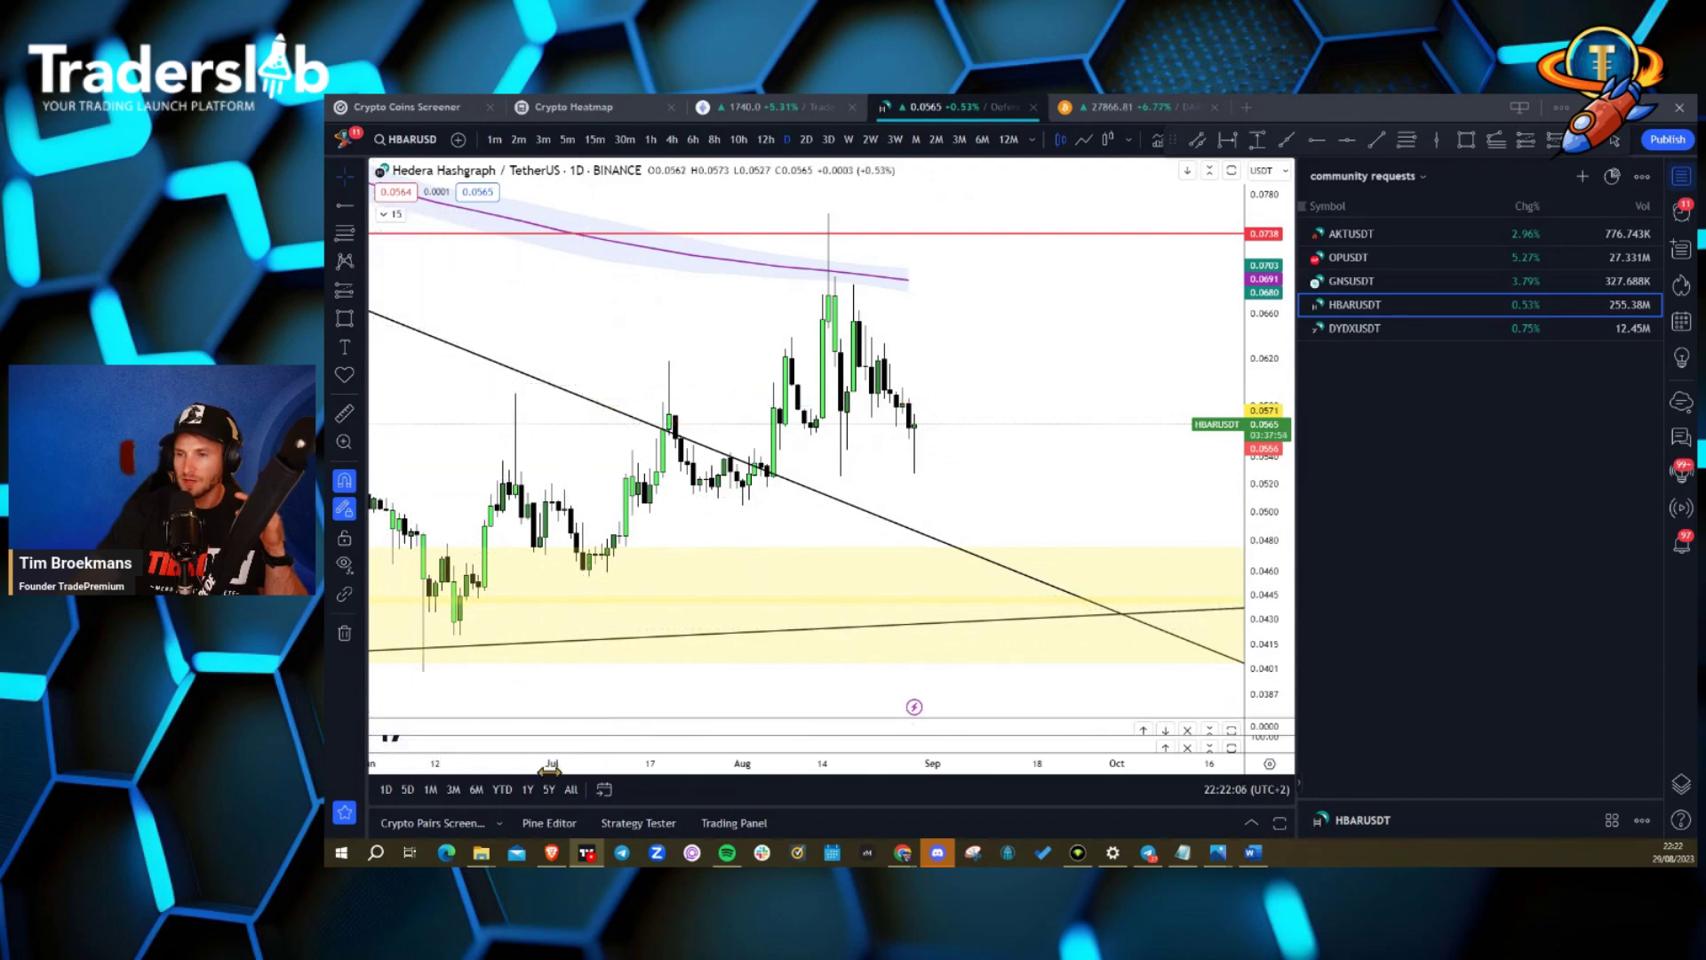
left_click_drag(550, 770, 1200, 762)
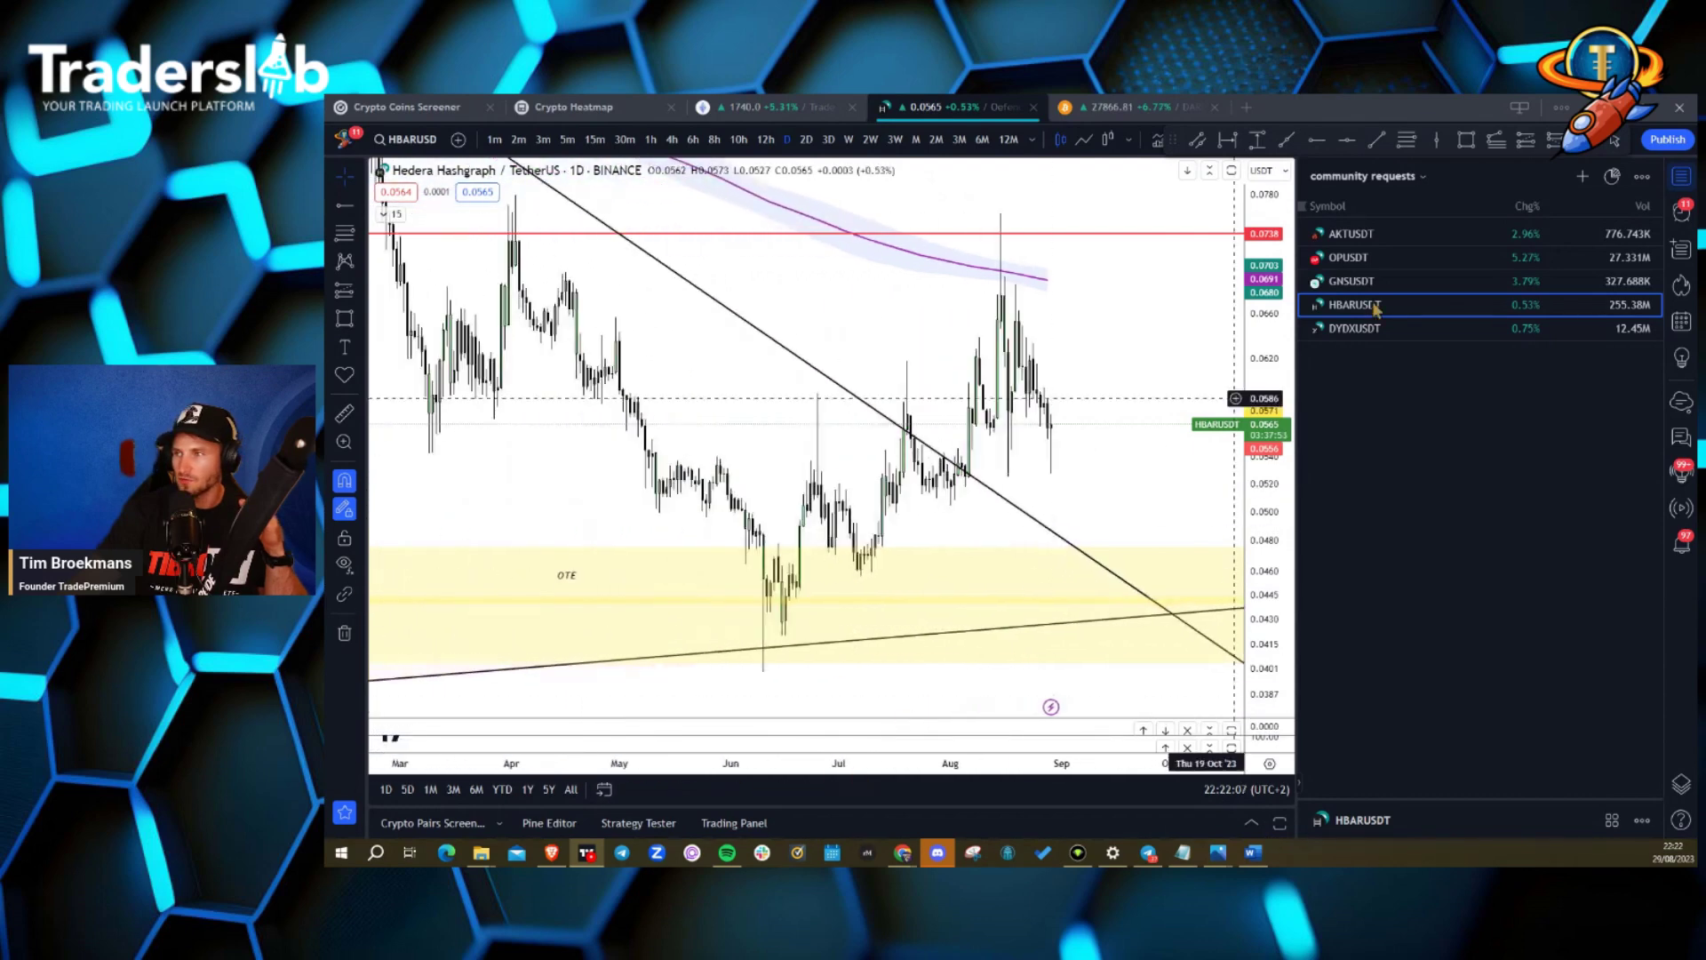
Close the watchlist and show HBAR on 3-day candles through February 2024.
left_click(1680, 178)
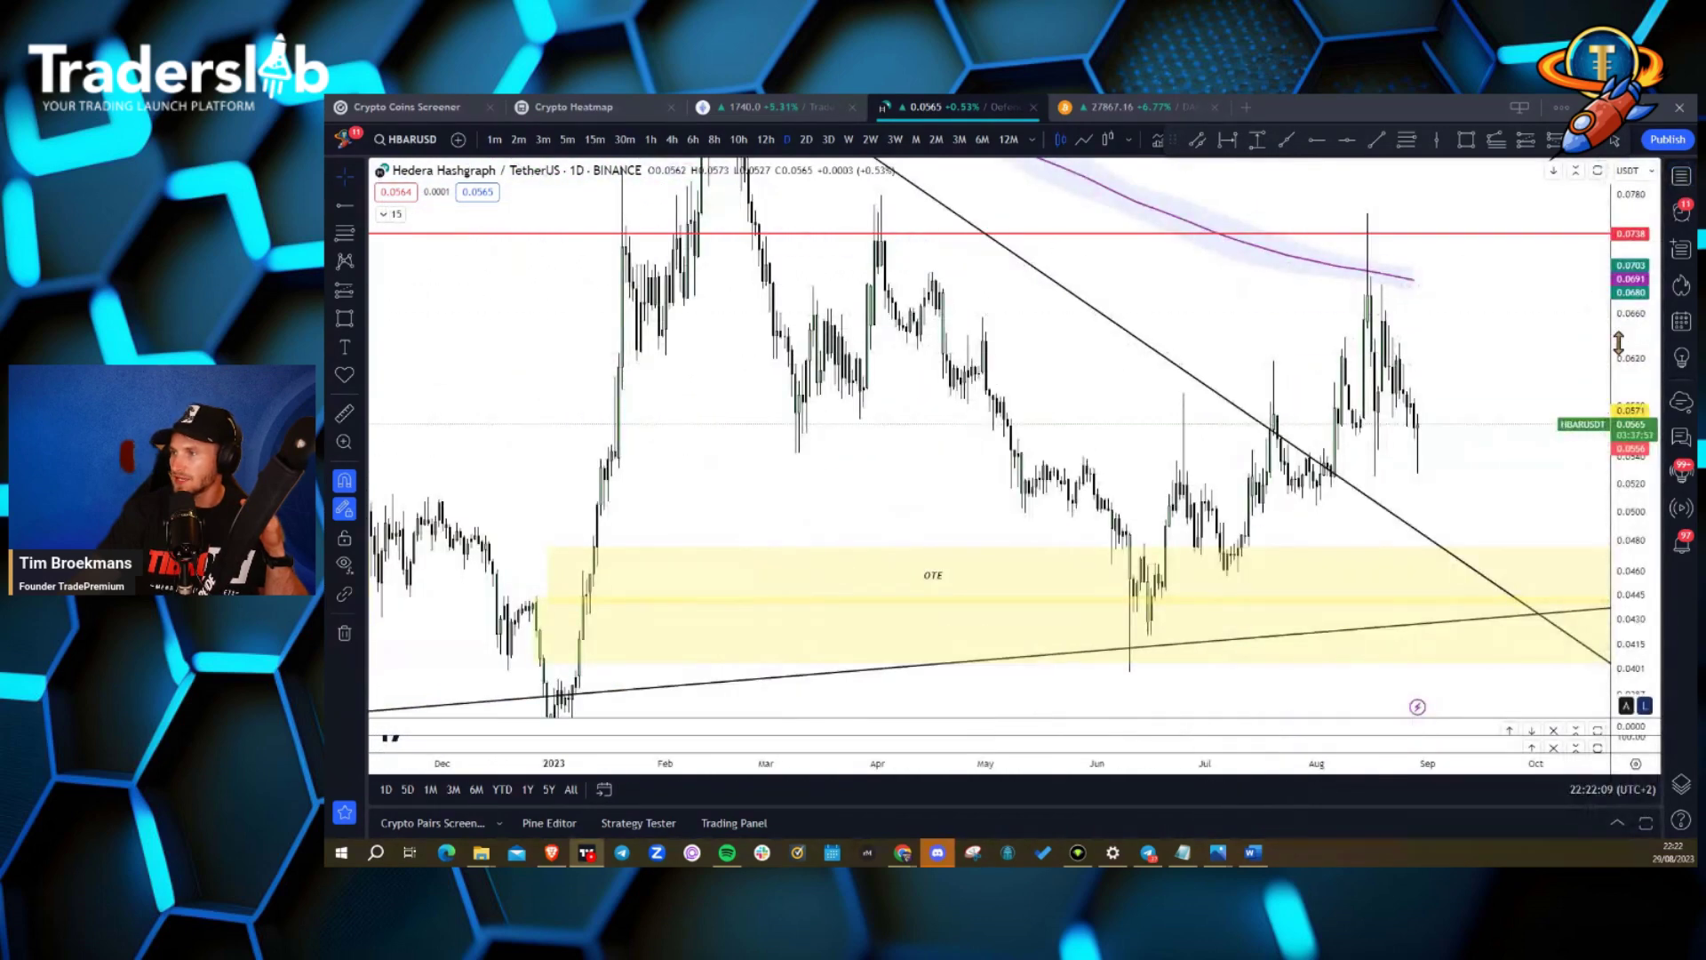
left_click(826, 140)
left_click_drag(1284, 762, 919, 756)
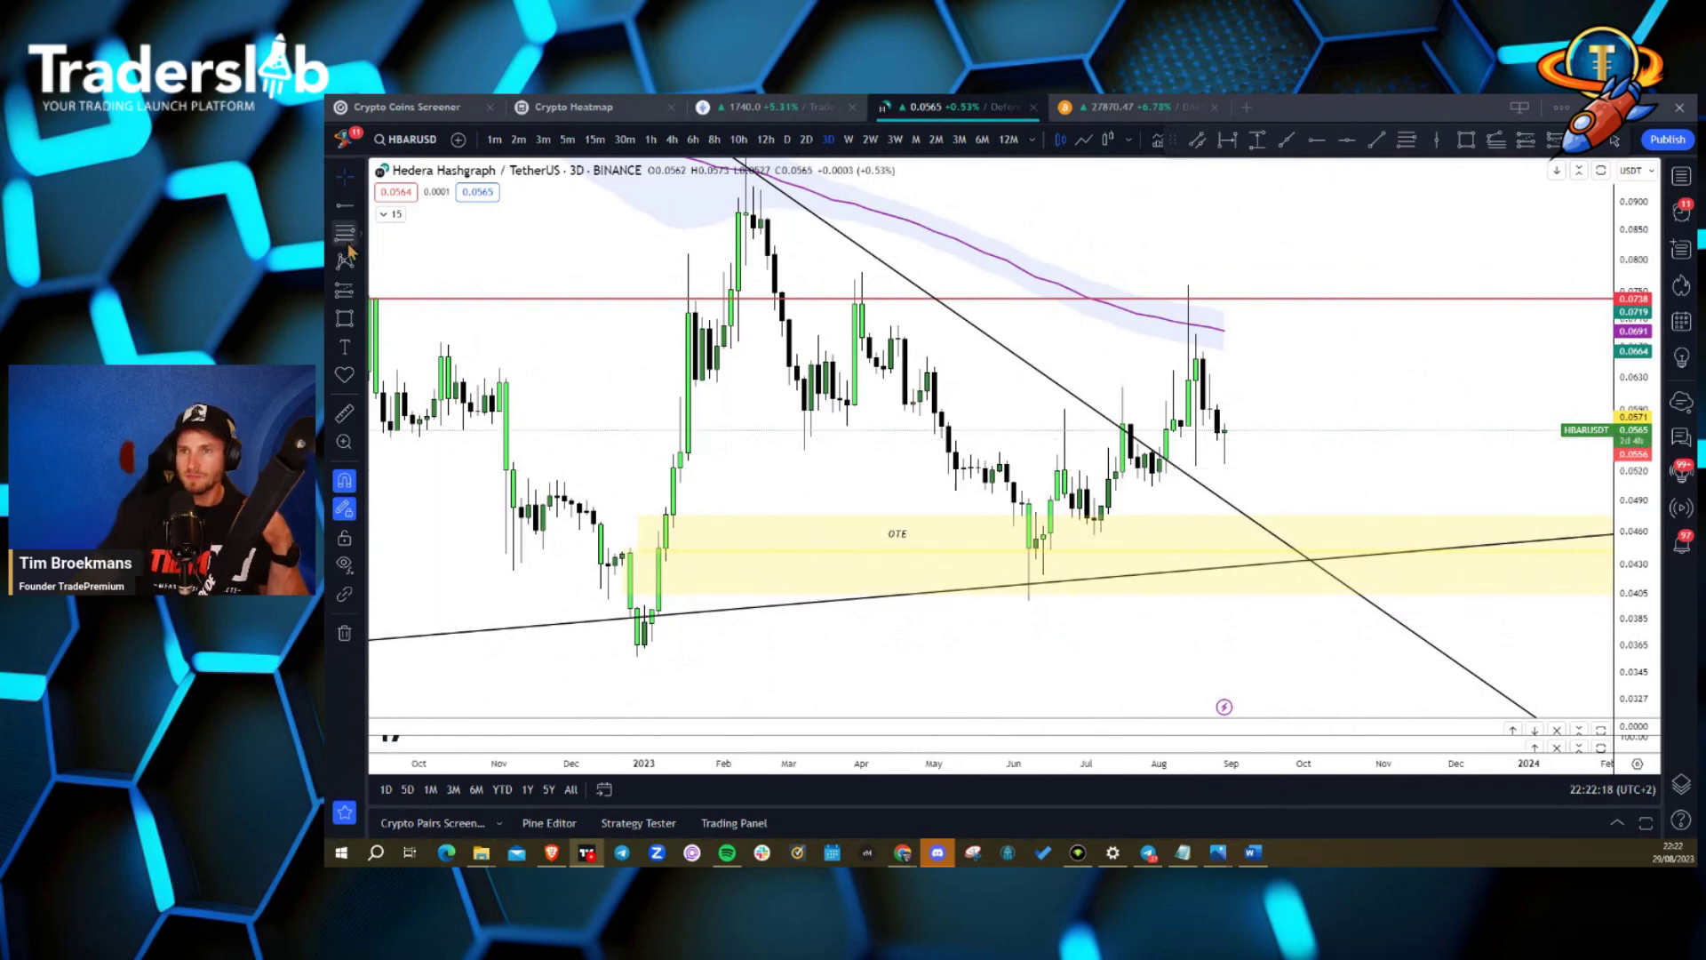
Draw a Fib retracement from the December low to the February high with 3px lines.
left_click(345, 232)
left_click(637, 644)
left_click(737, 211)
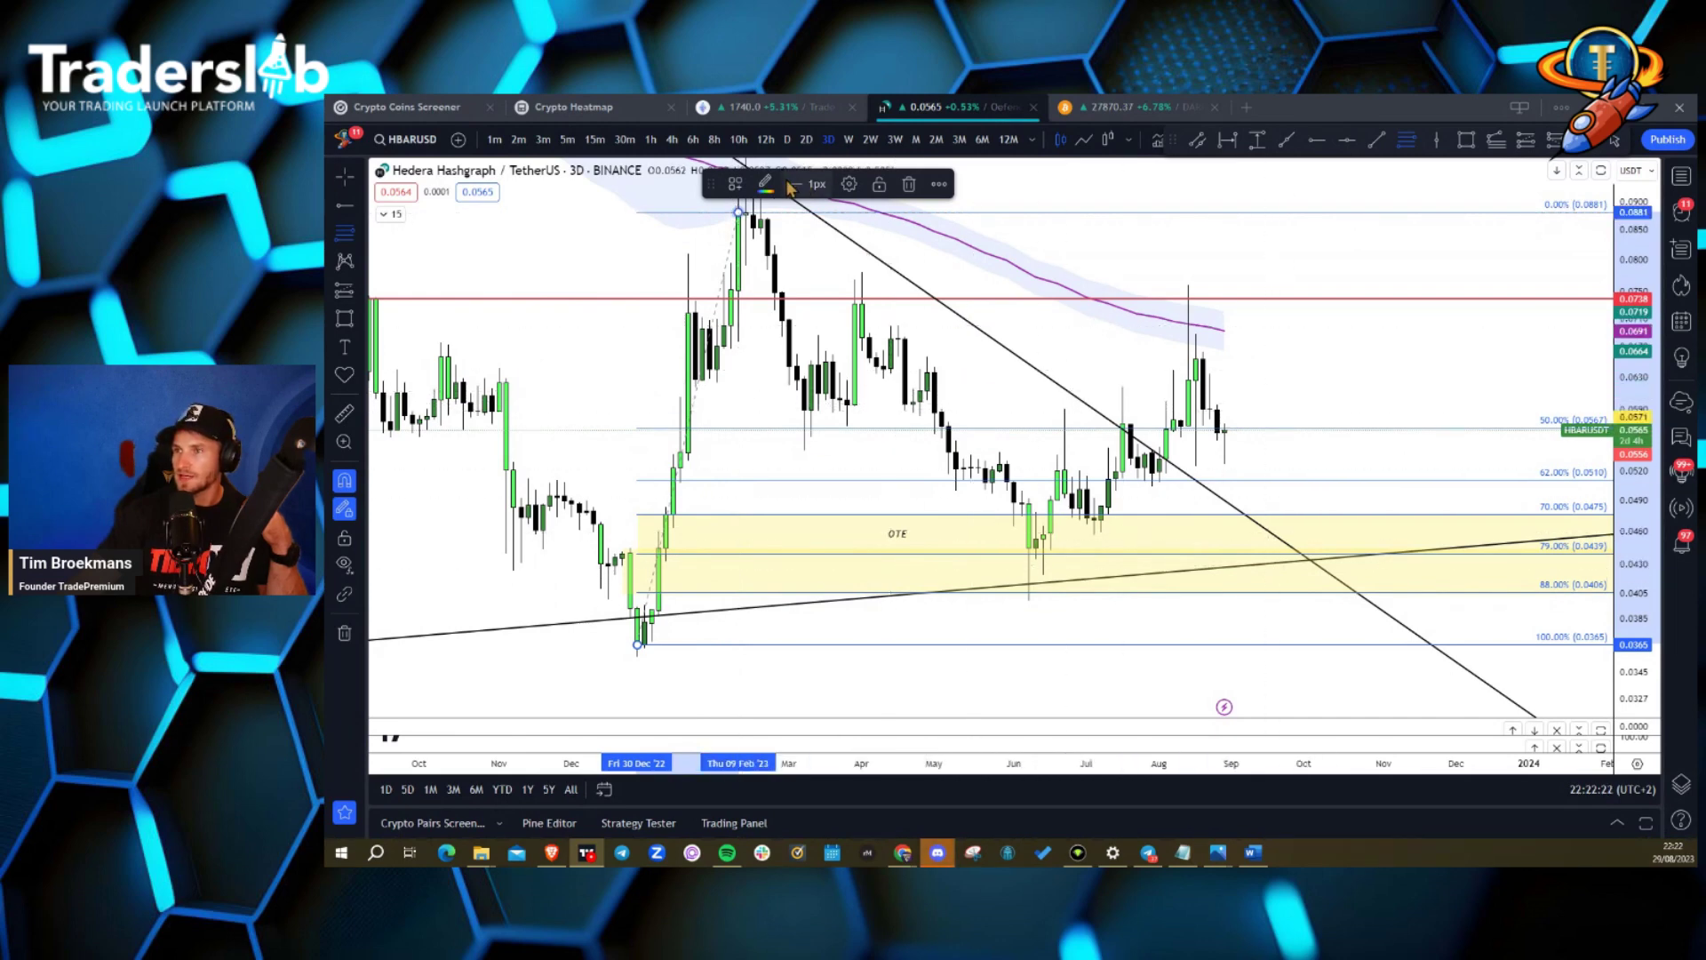
left_click(791, 185)
left_click(806, 268)
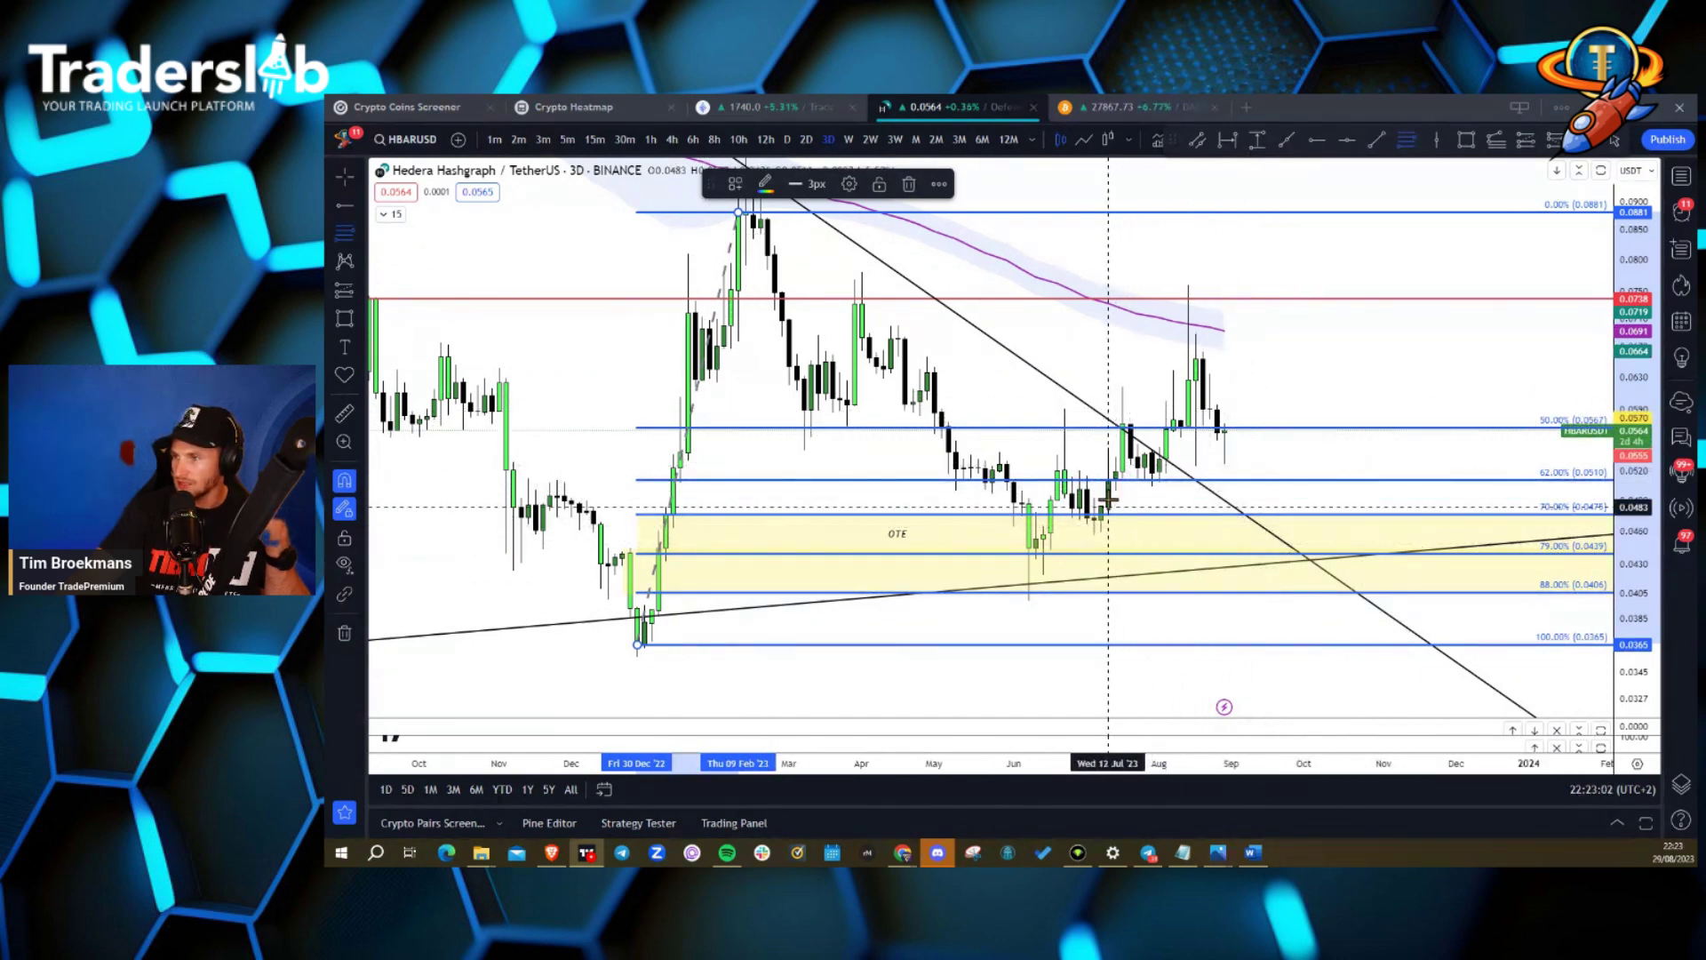
Show the Liquidity Hunter indicator again, then collapse the indicator legend.
left_click(391, 216)
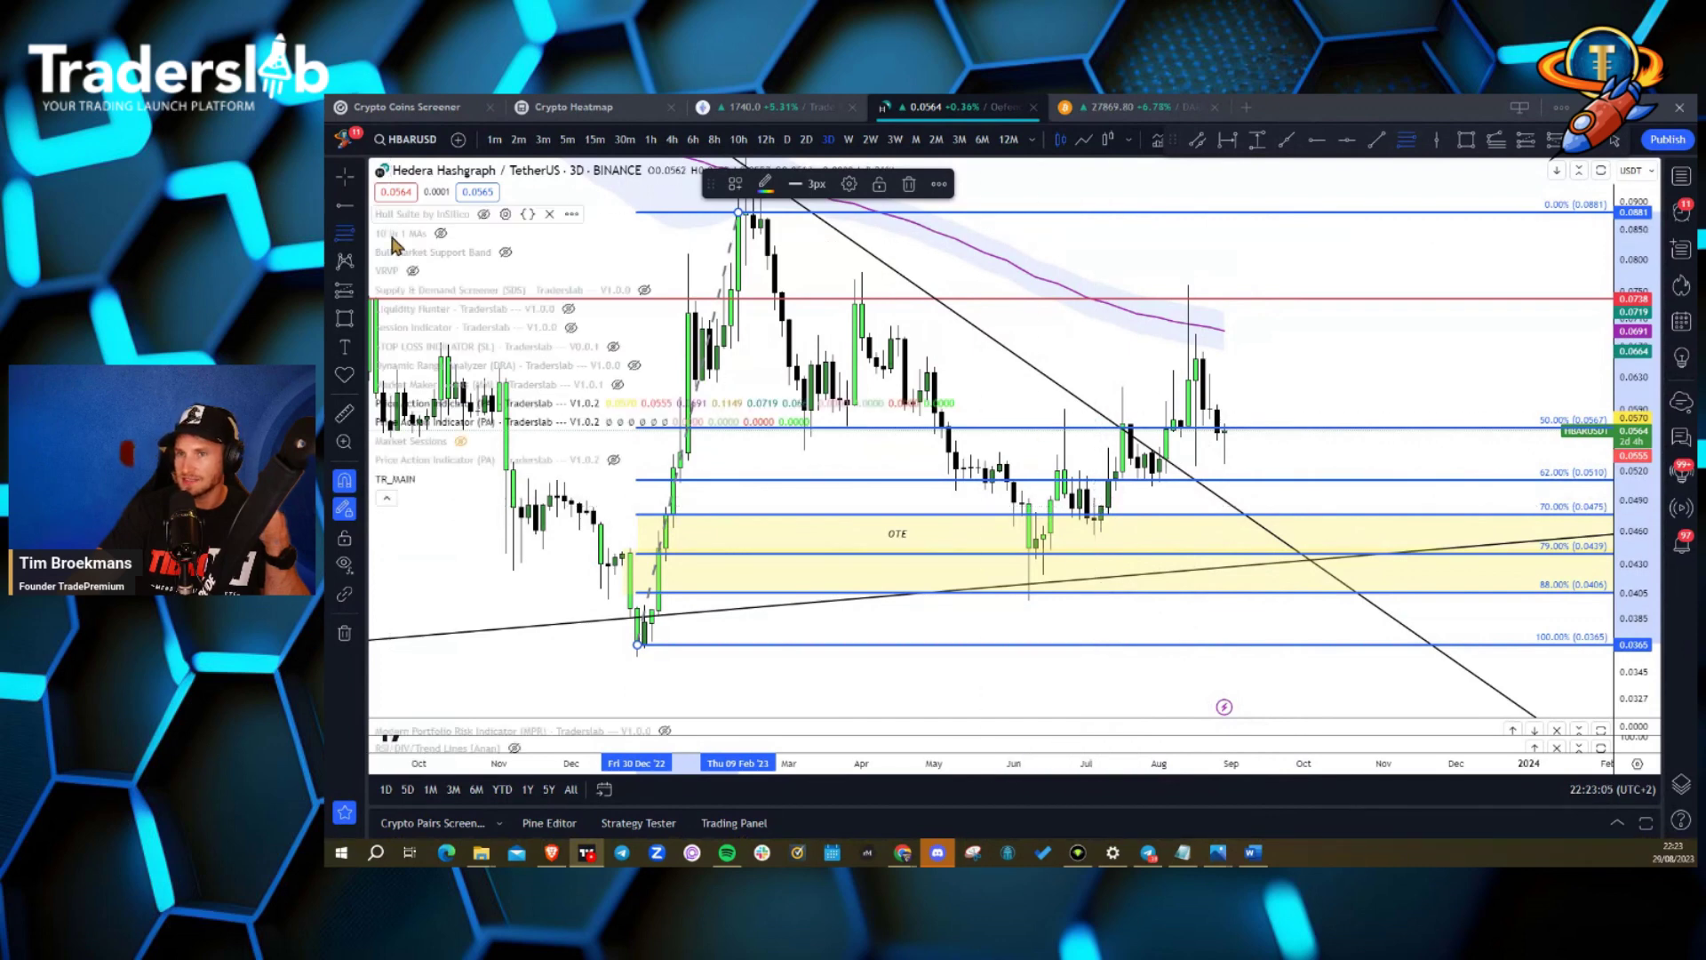
left_click(568, 309)
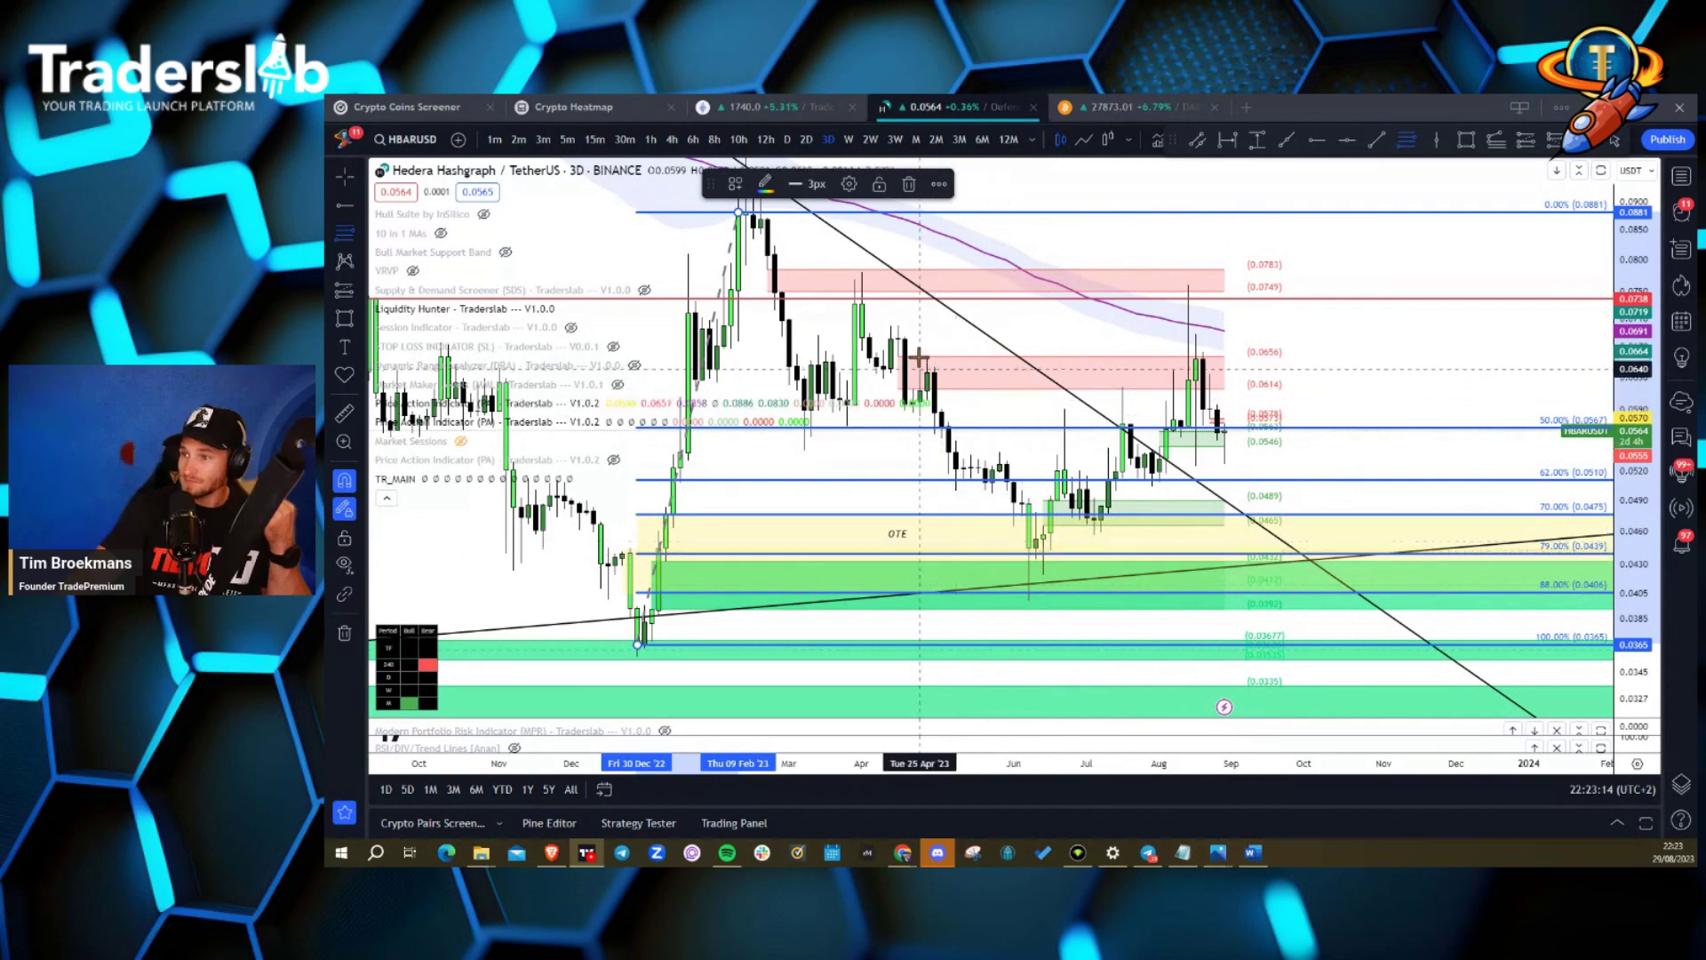
left_click(387, 498)
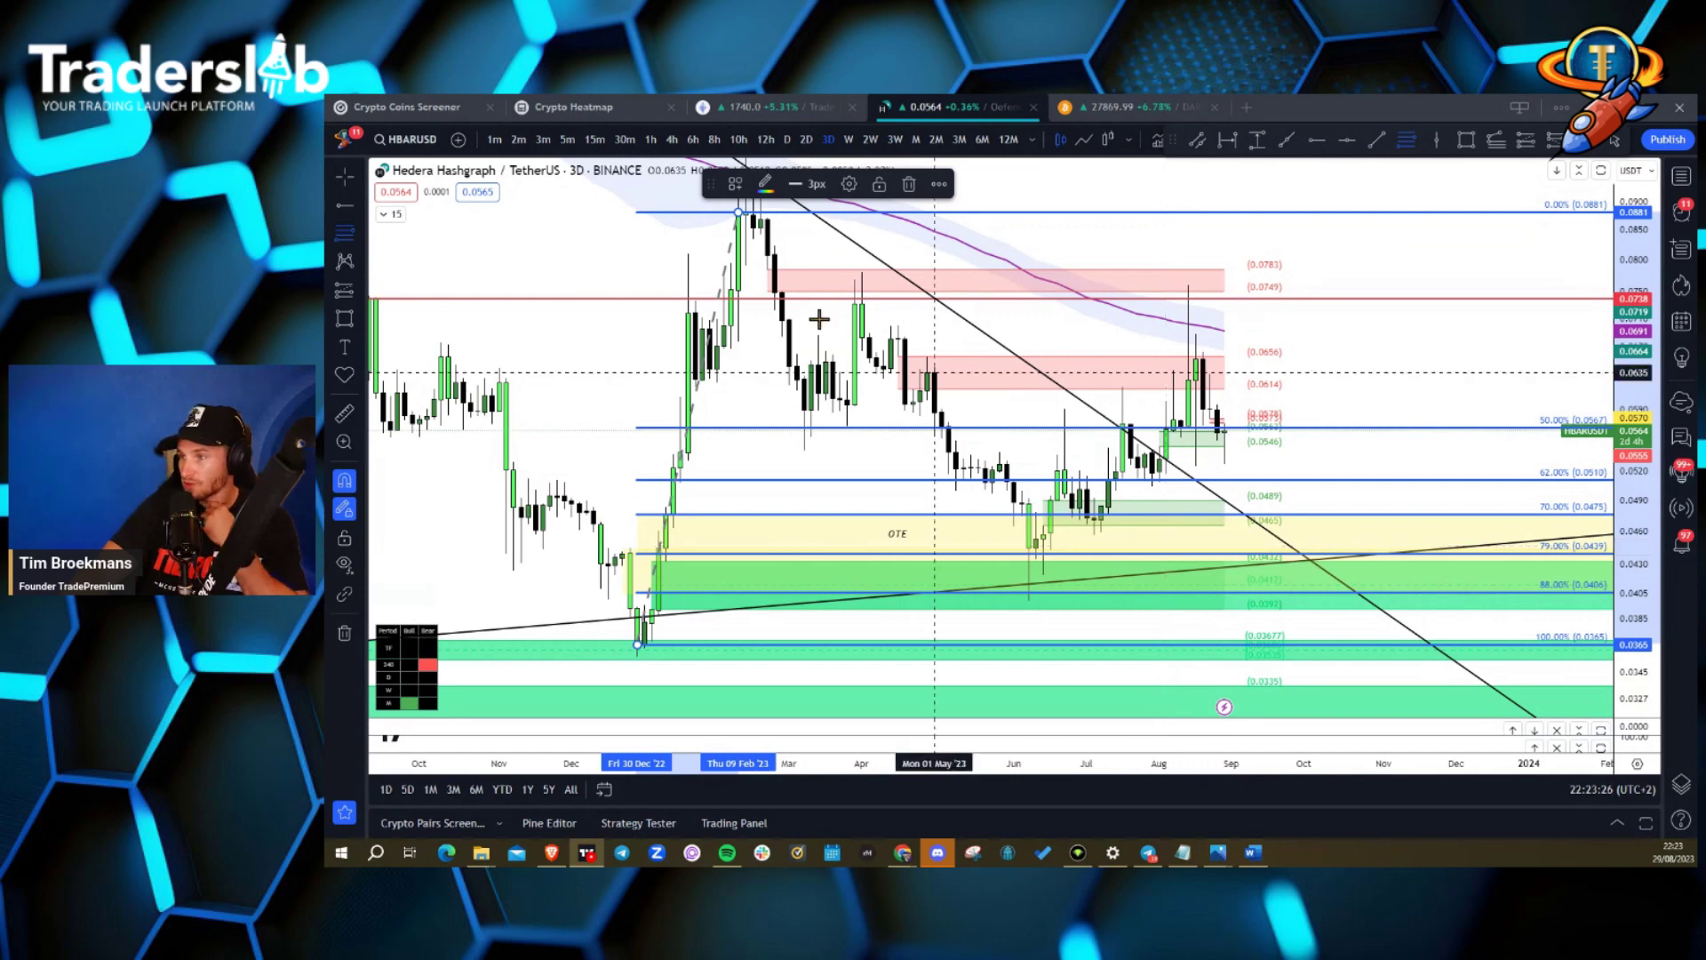
Hide Liquidity Hunter, show the Dynamic Range Analyzer levels, and bring up the Hide menu.
left_click(389, 214)
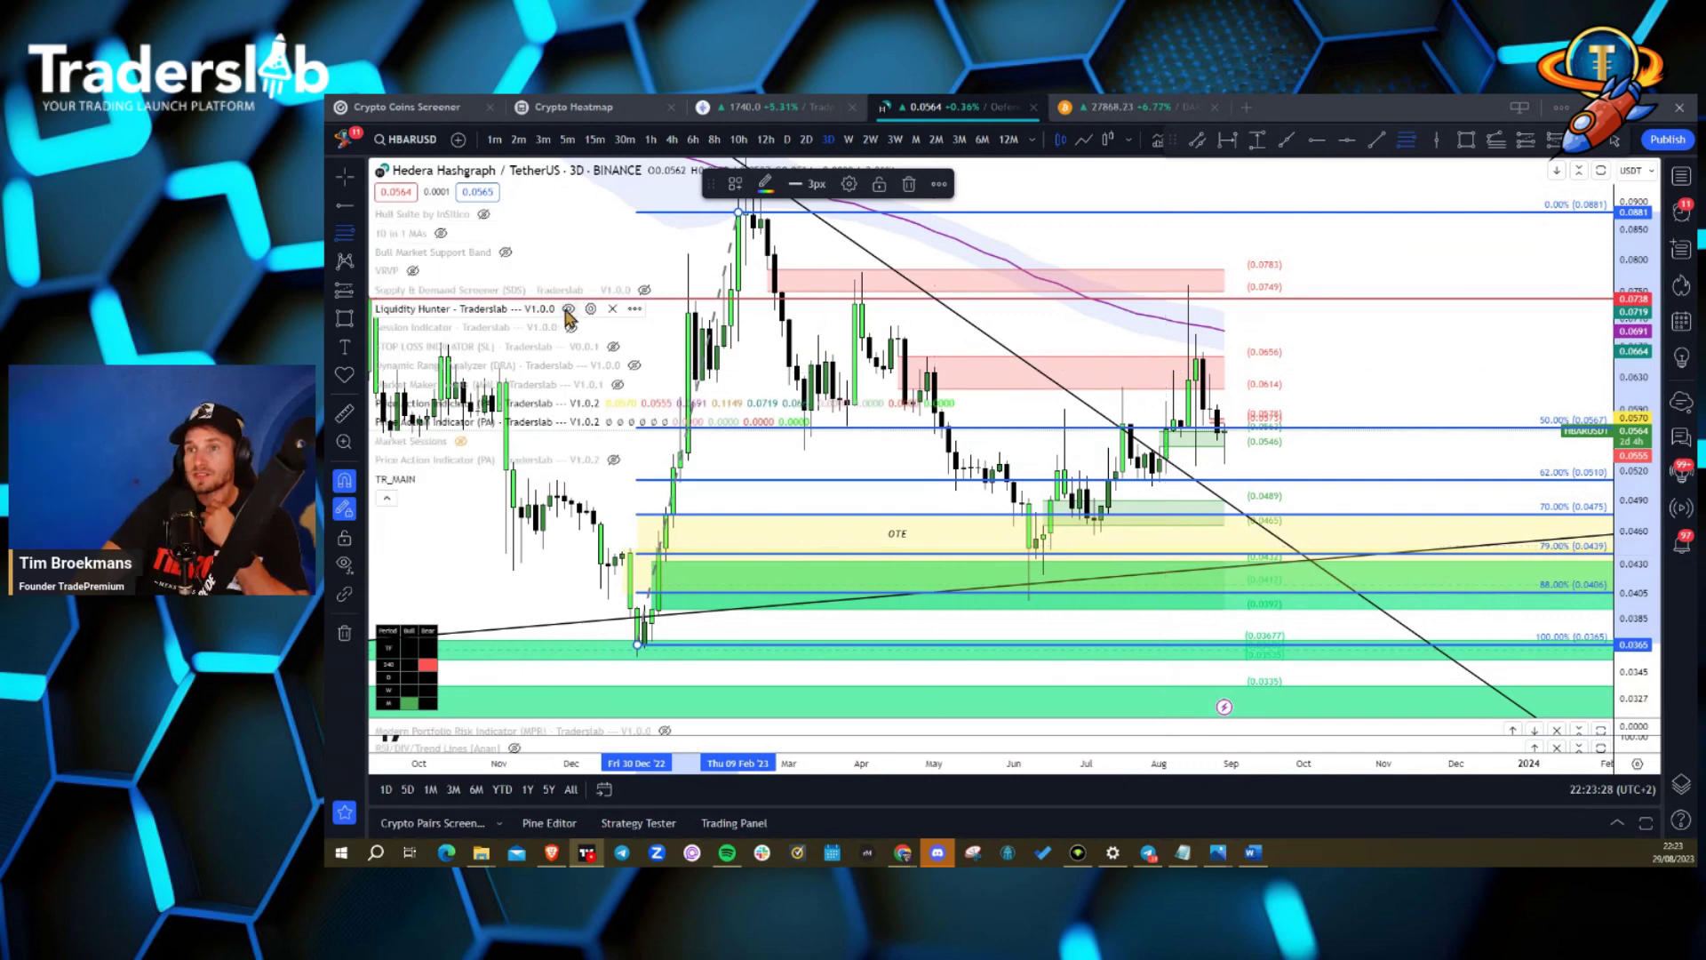
left_click(568, 311)
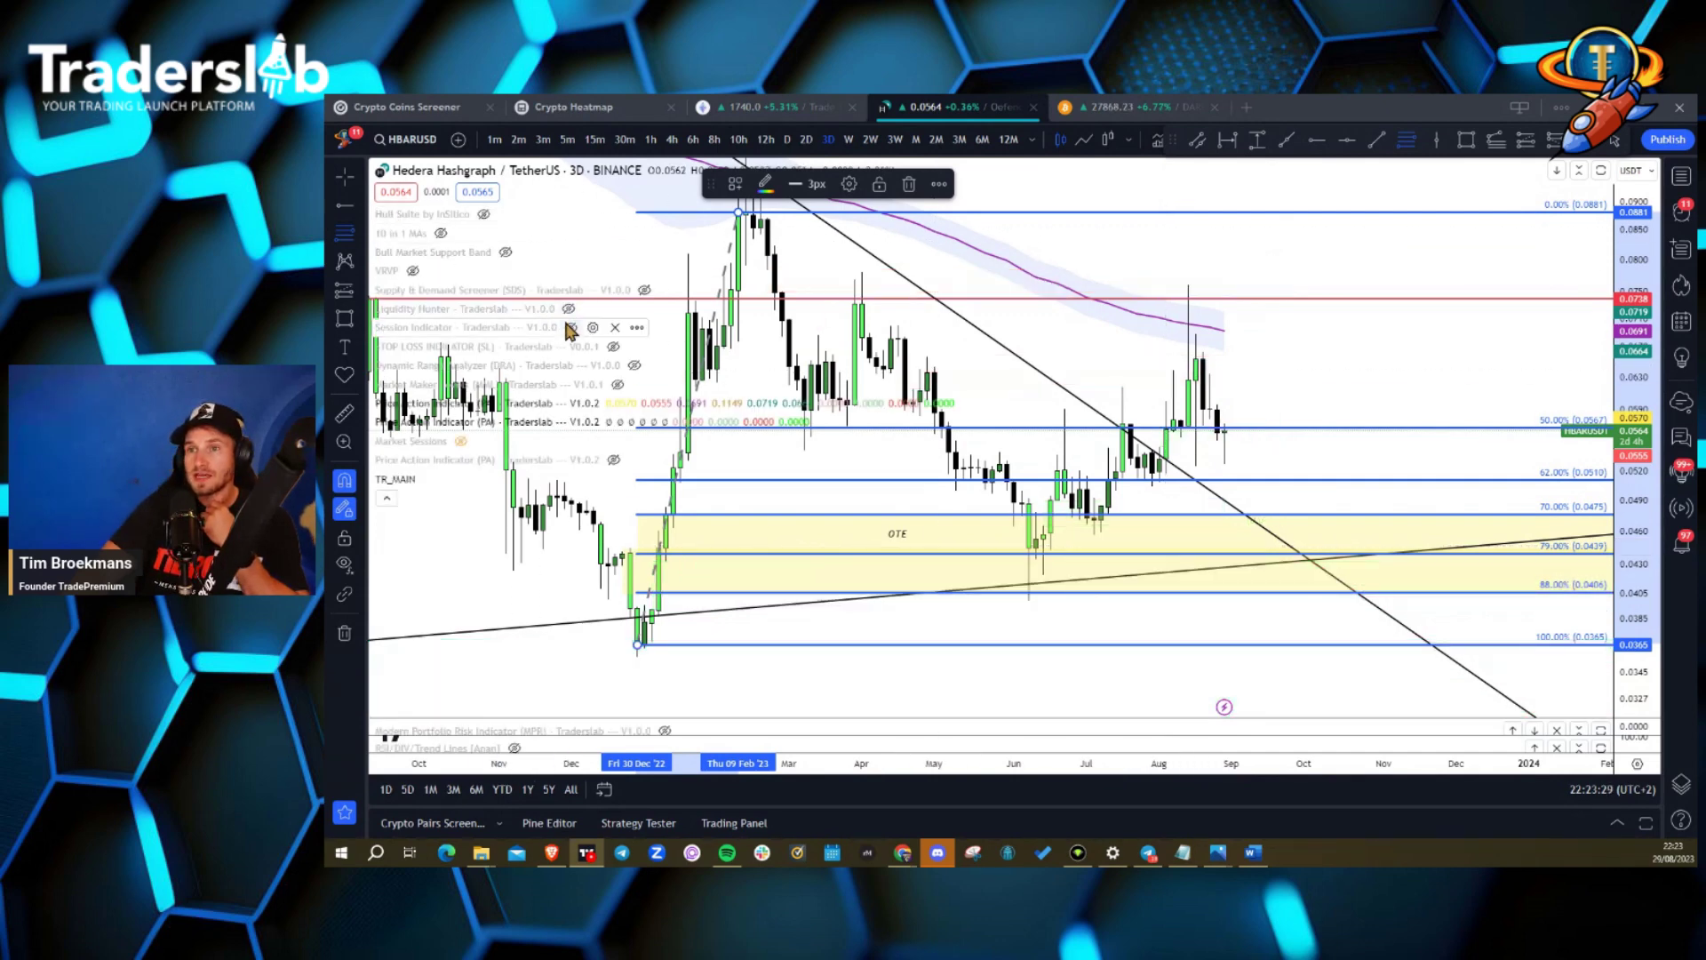
left_click(636, 368)
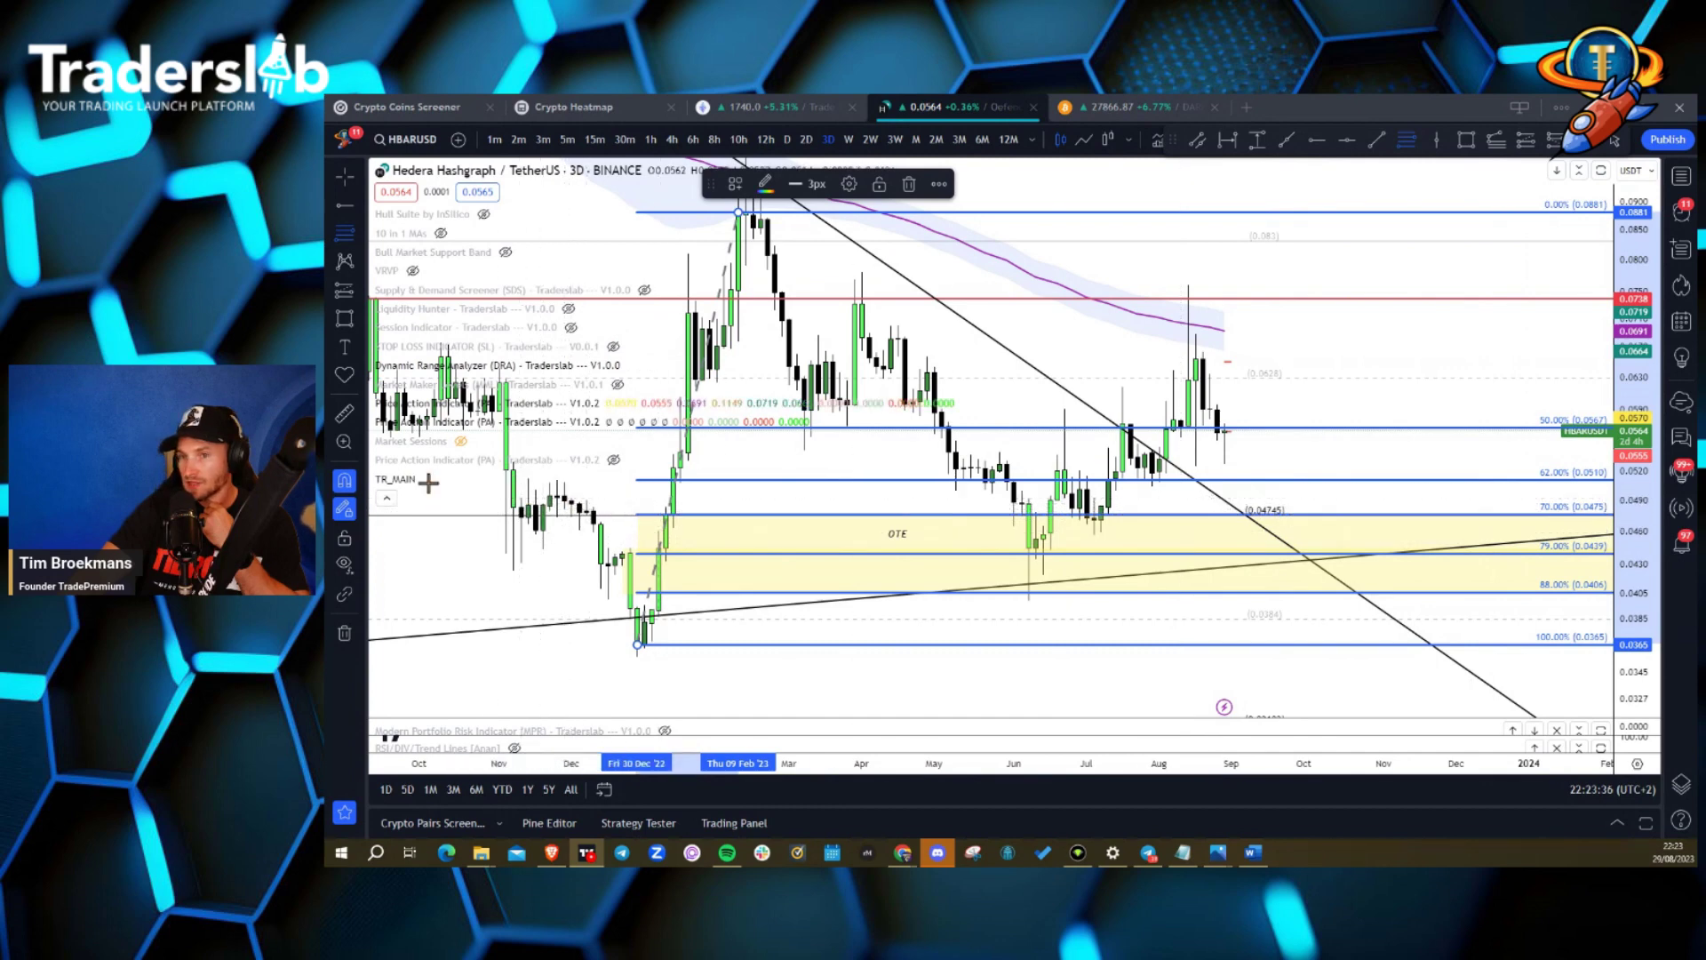
left_click(387, 498)
left_click(364, 565)
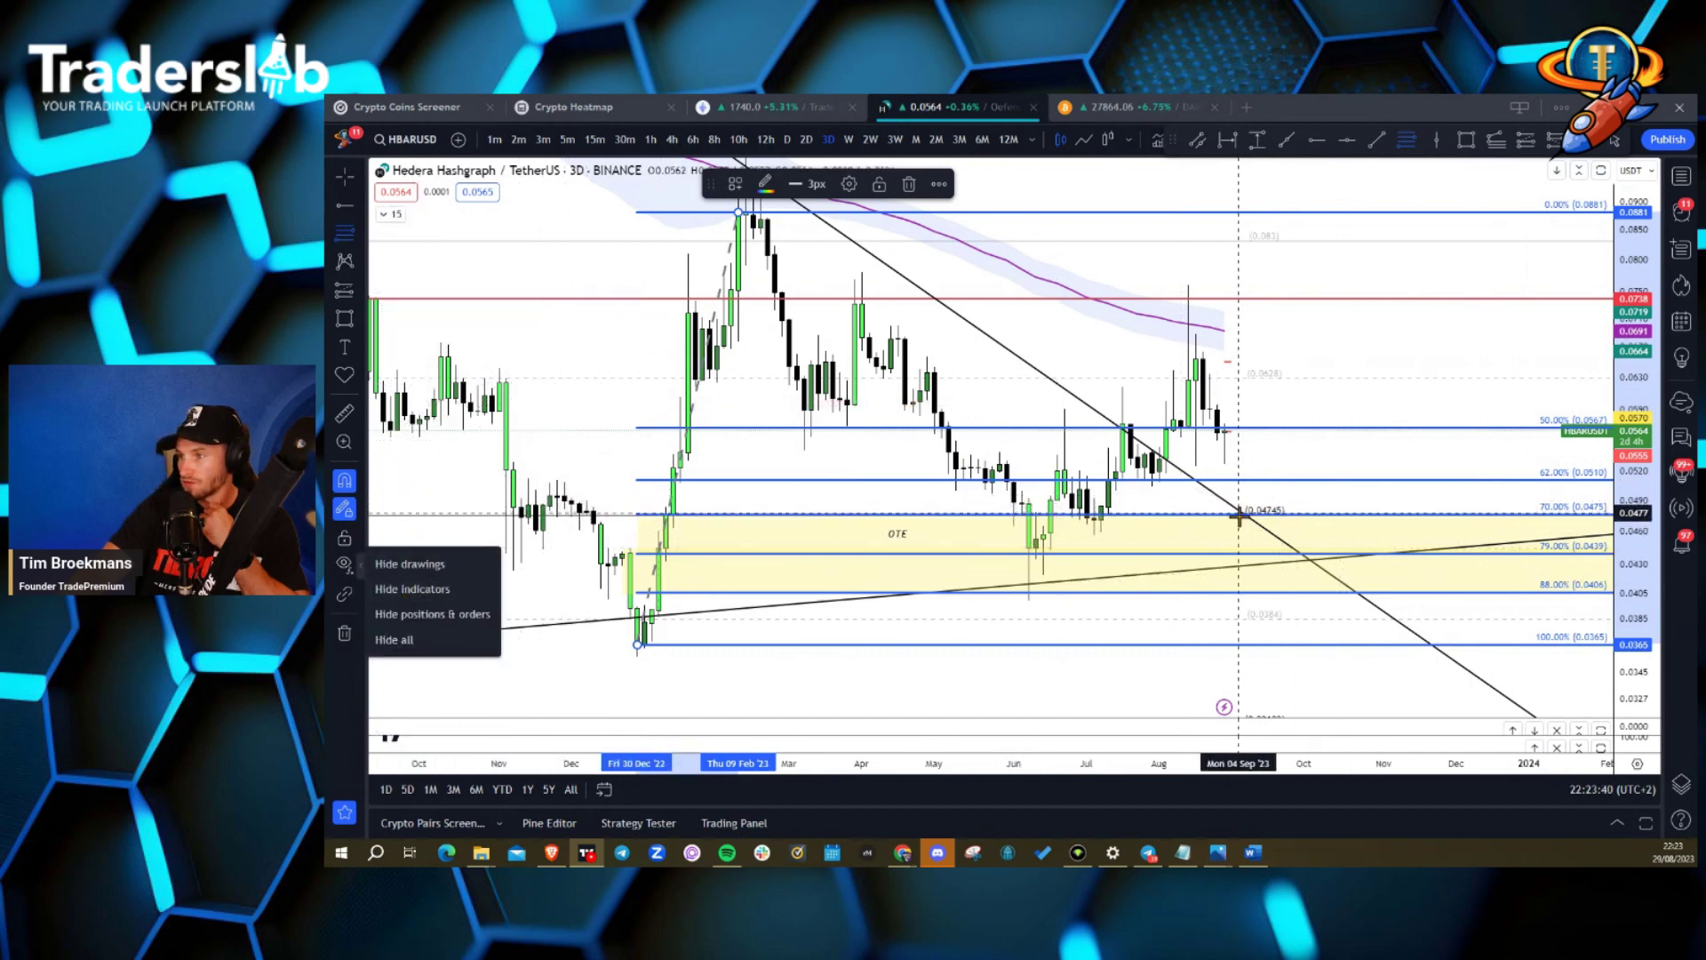
Briefly hide all drawings, then delete the blue Fibonacci retracement.
left_click(425, 574)
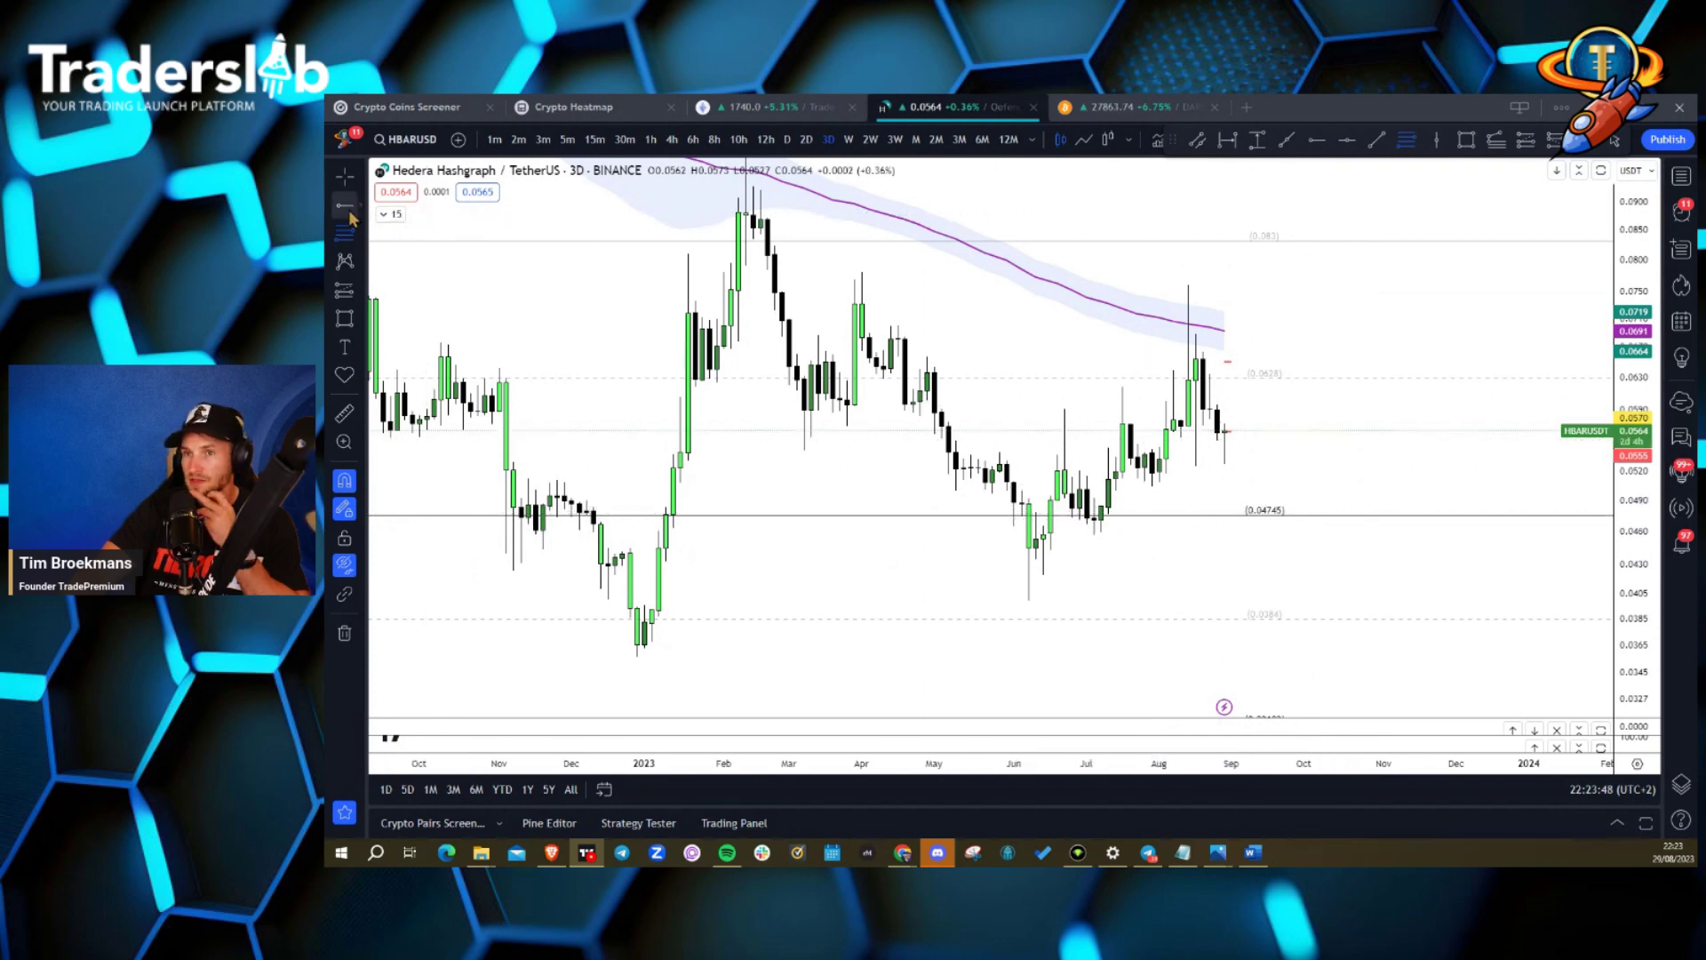
left_click(343, 565)
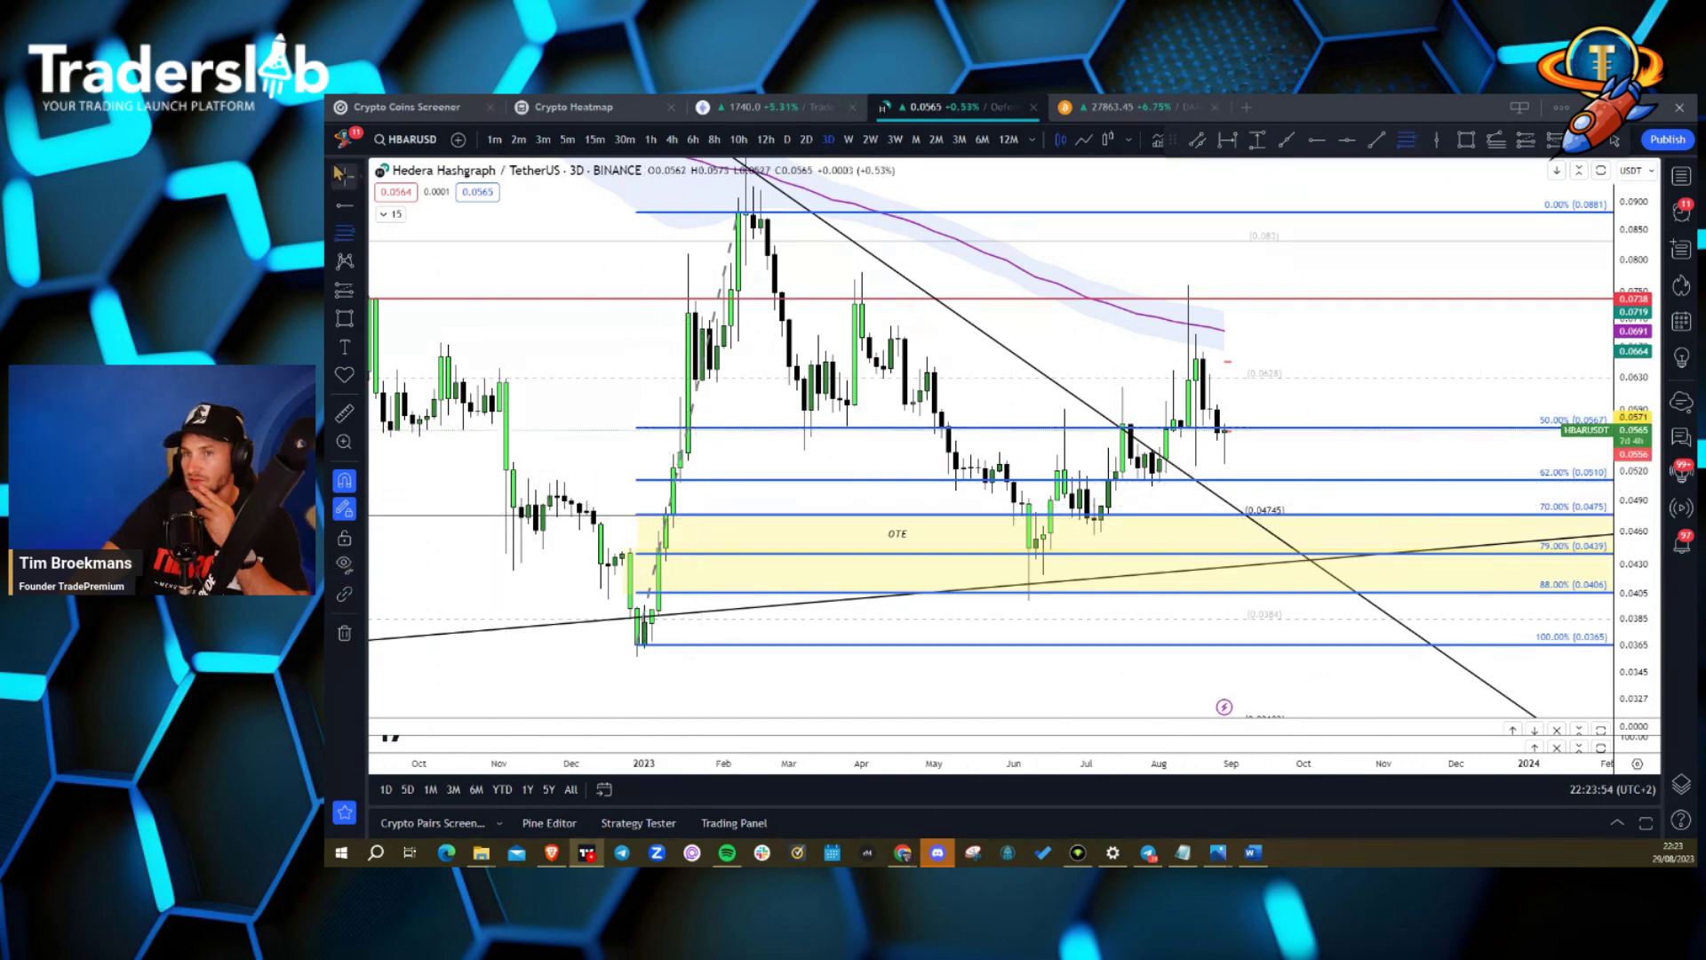
left_click(702, 439)
key("Delete")
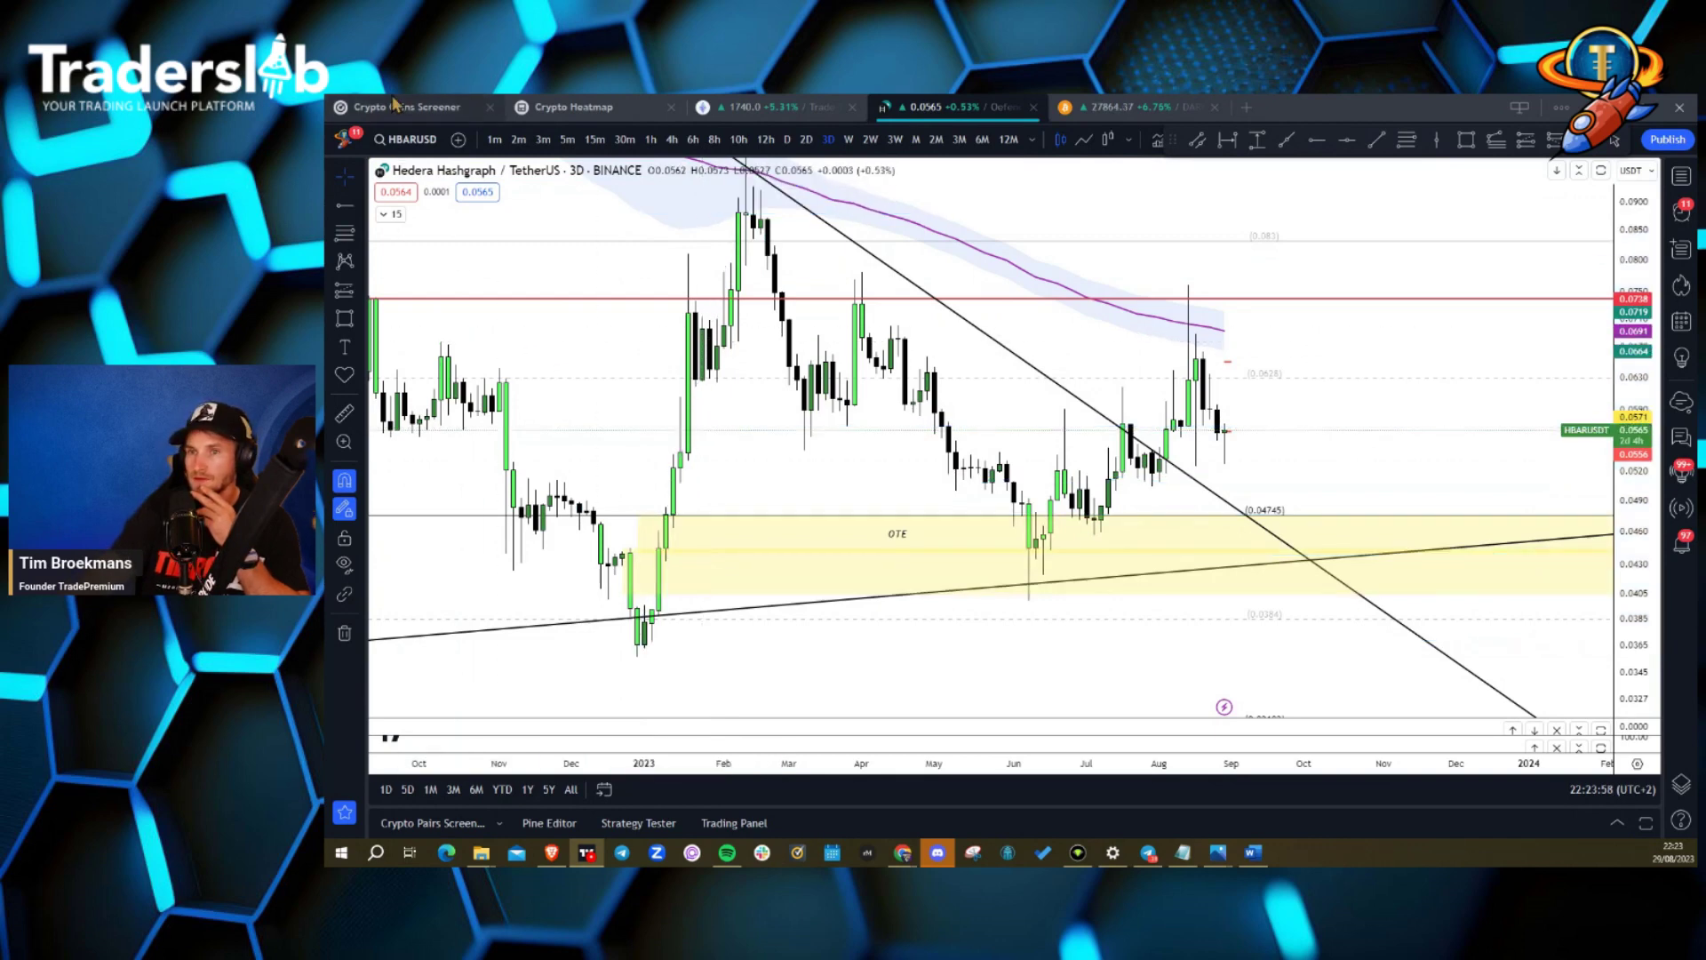
Draw two rising trendlines: June low to early October, and late-May low to mid-September.
left_click(364, 210)
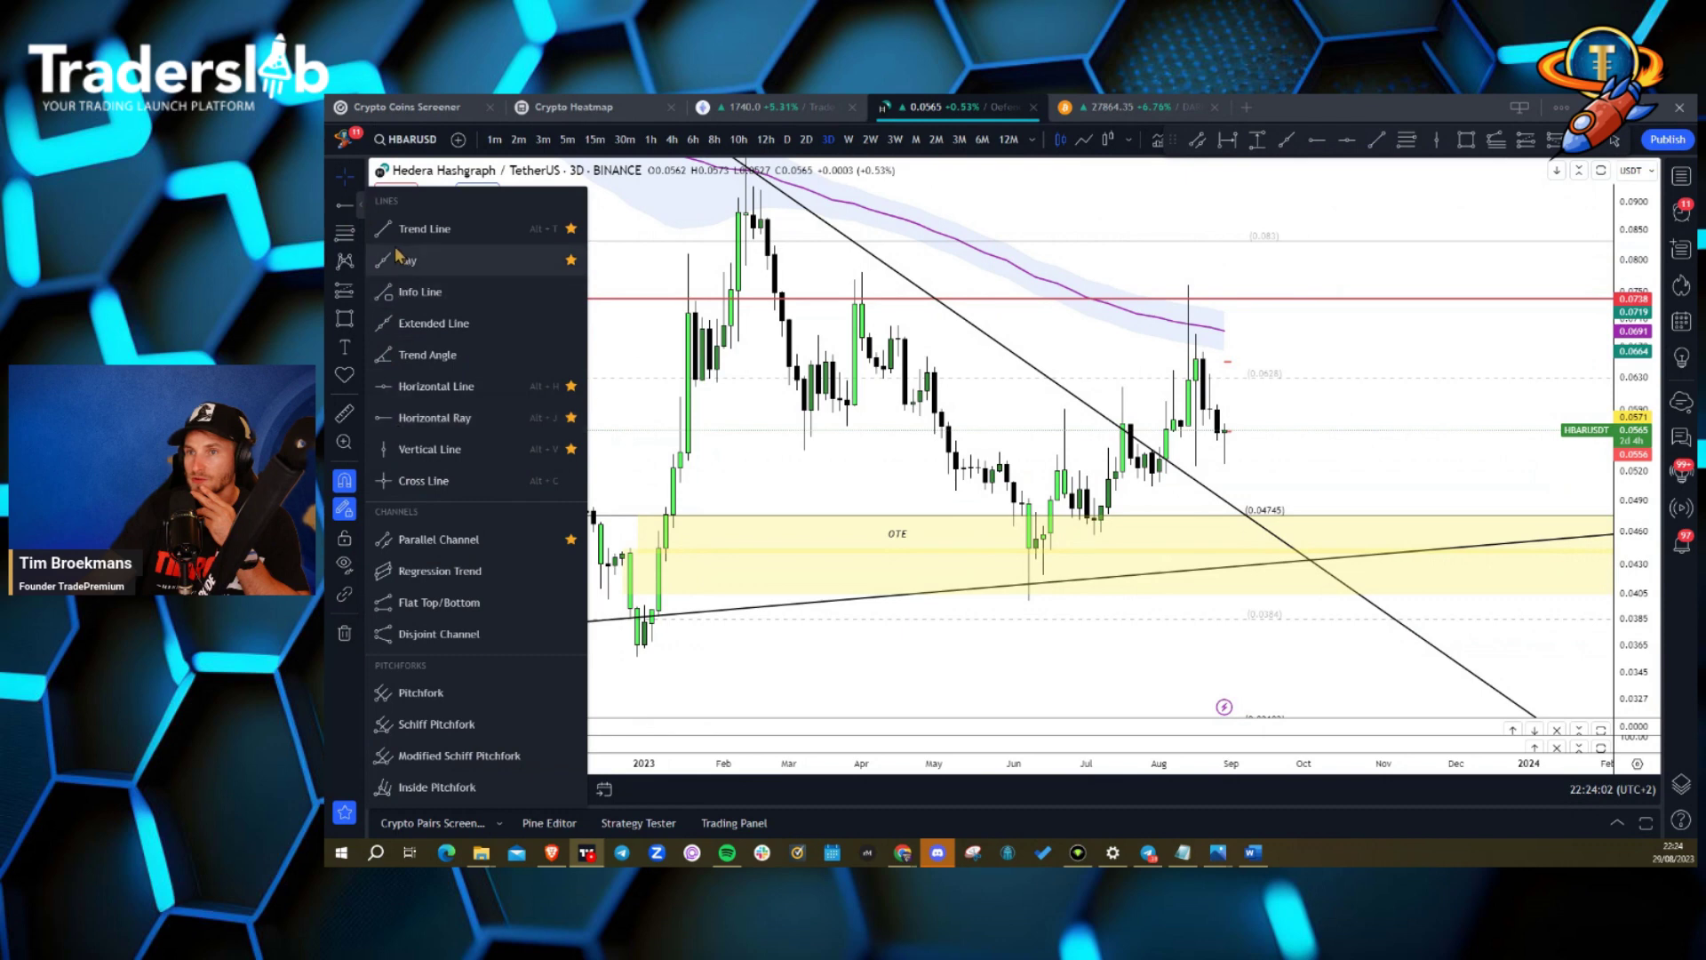
left_click(417, 229)
left_click(1028, 601)
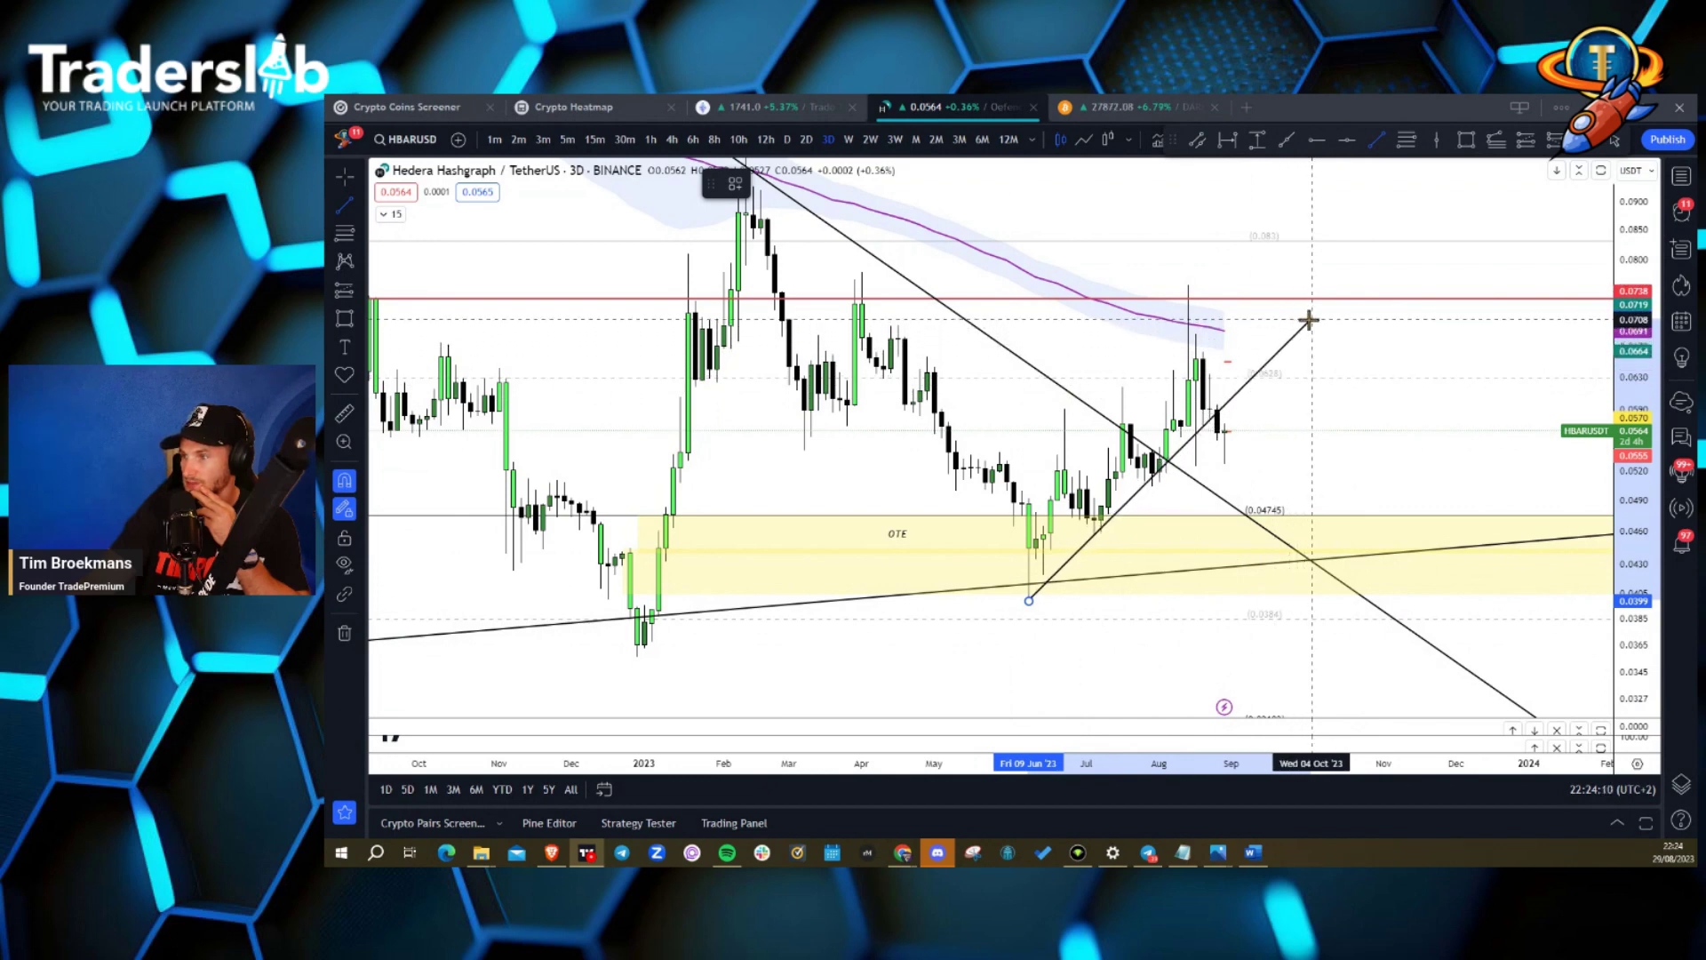
left_click(1309, 320)
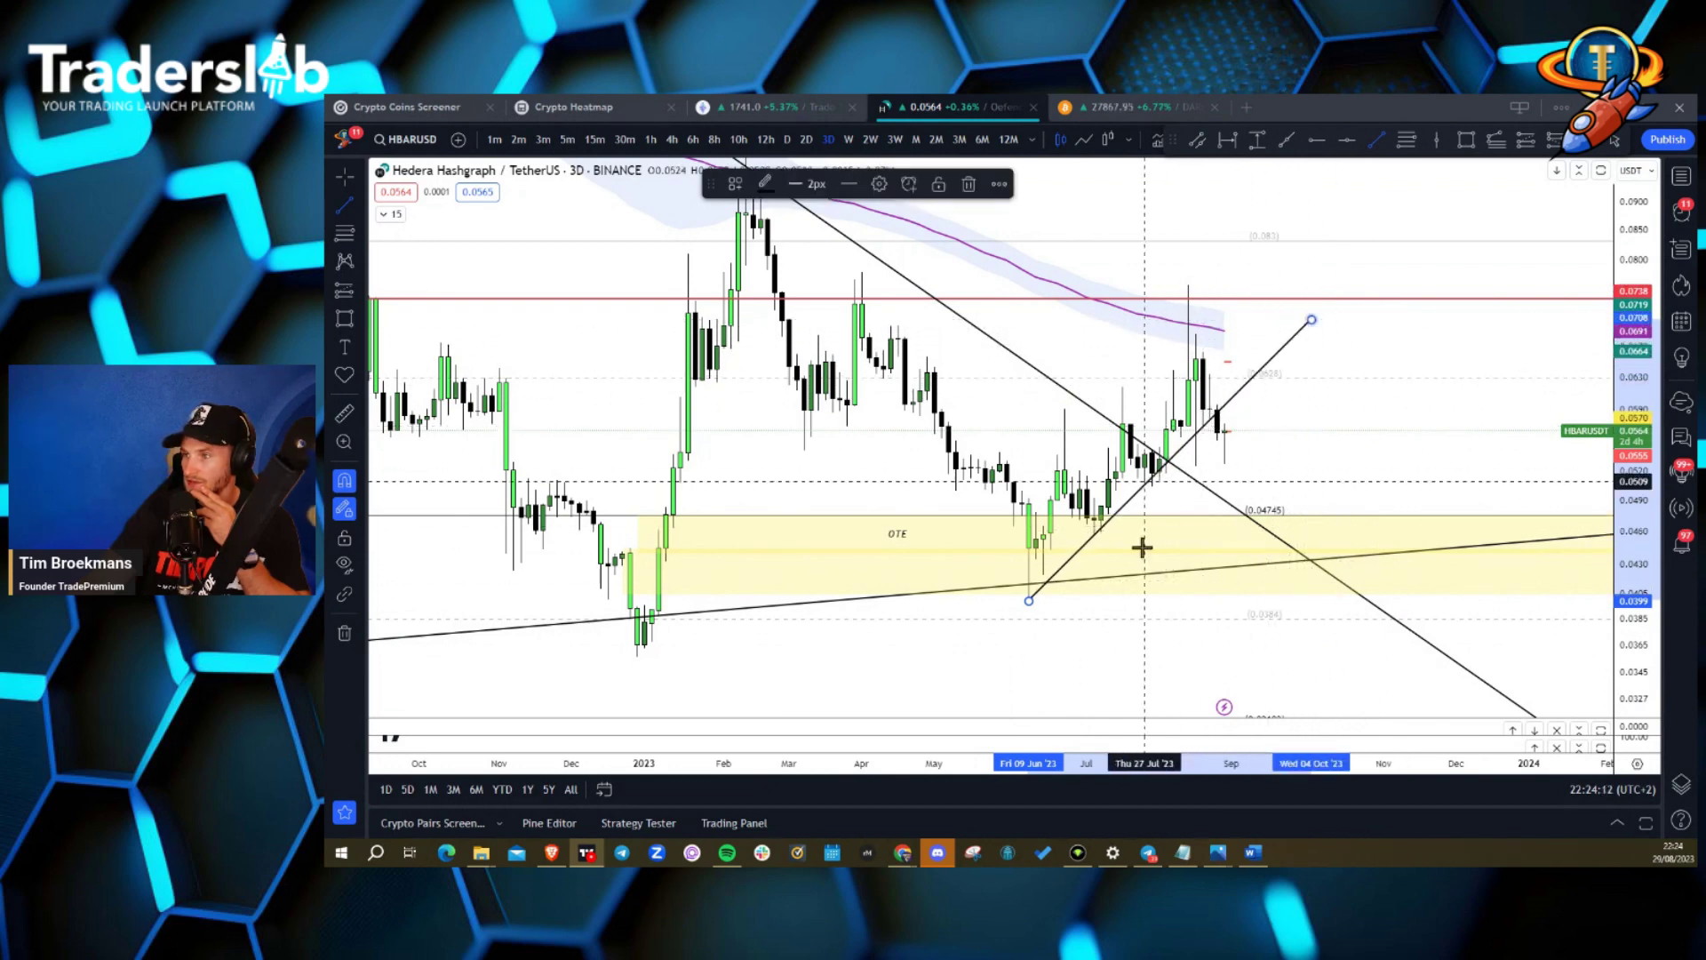
left_click(1000, 453)
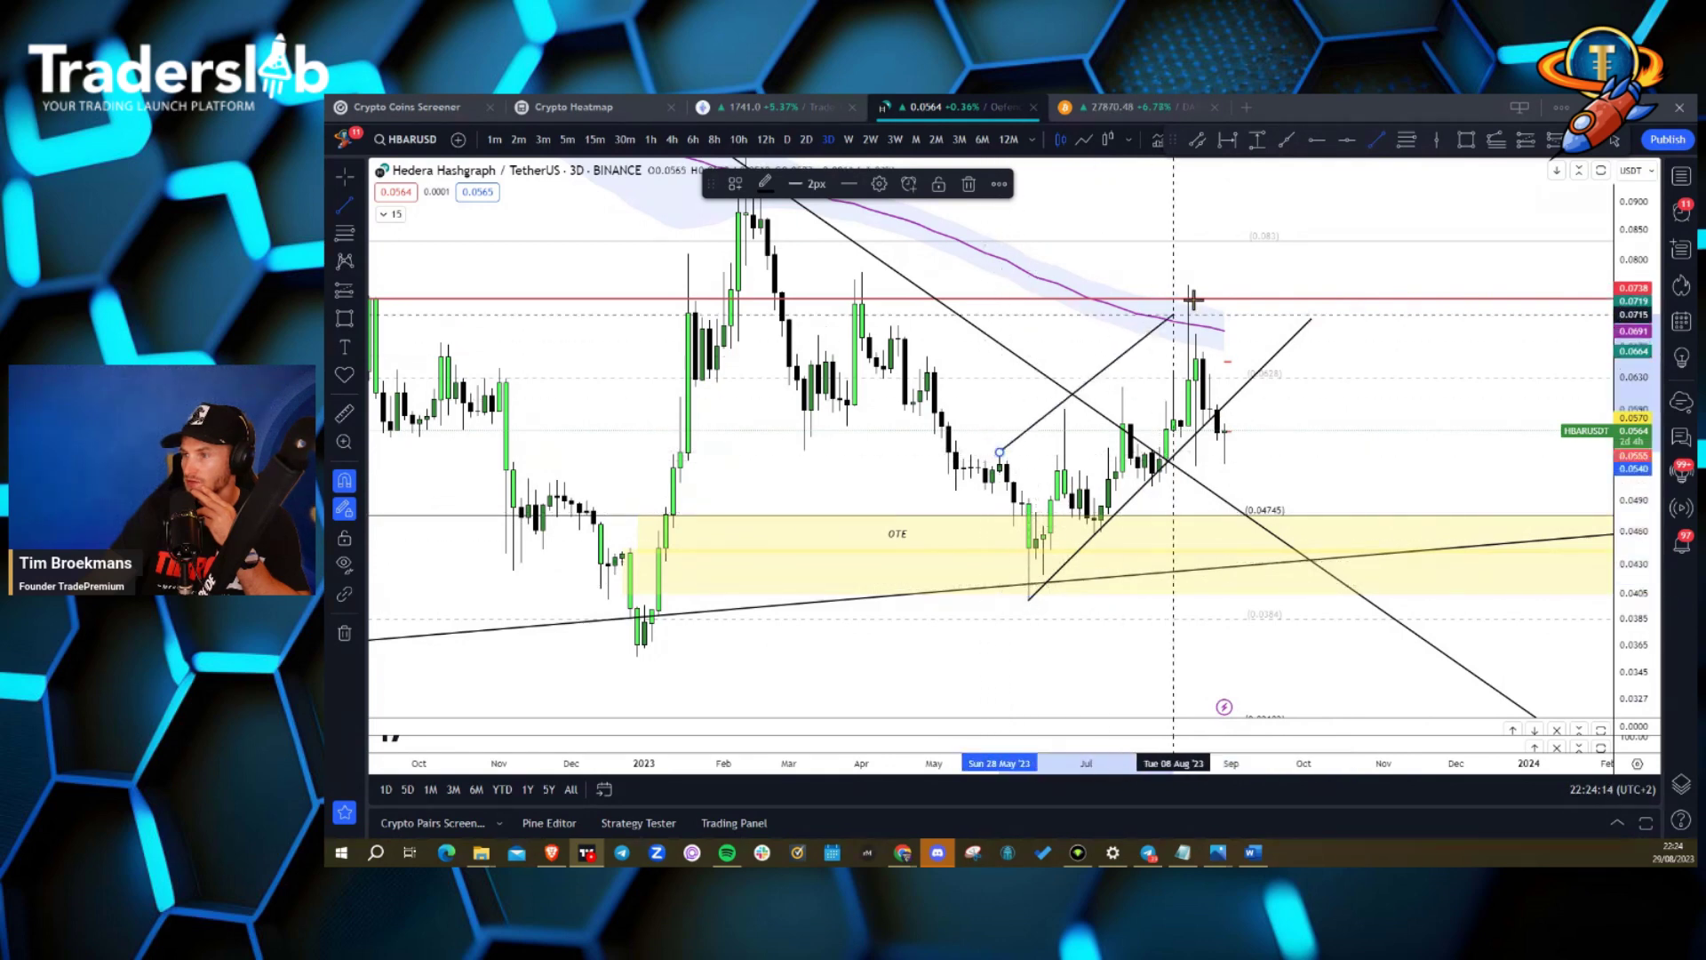
left_click(1269, 307)
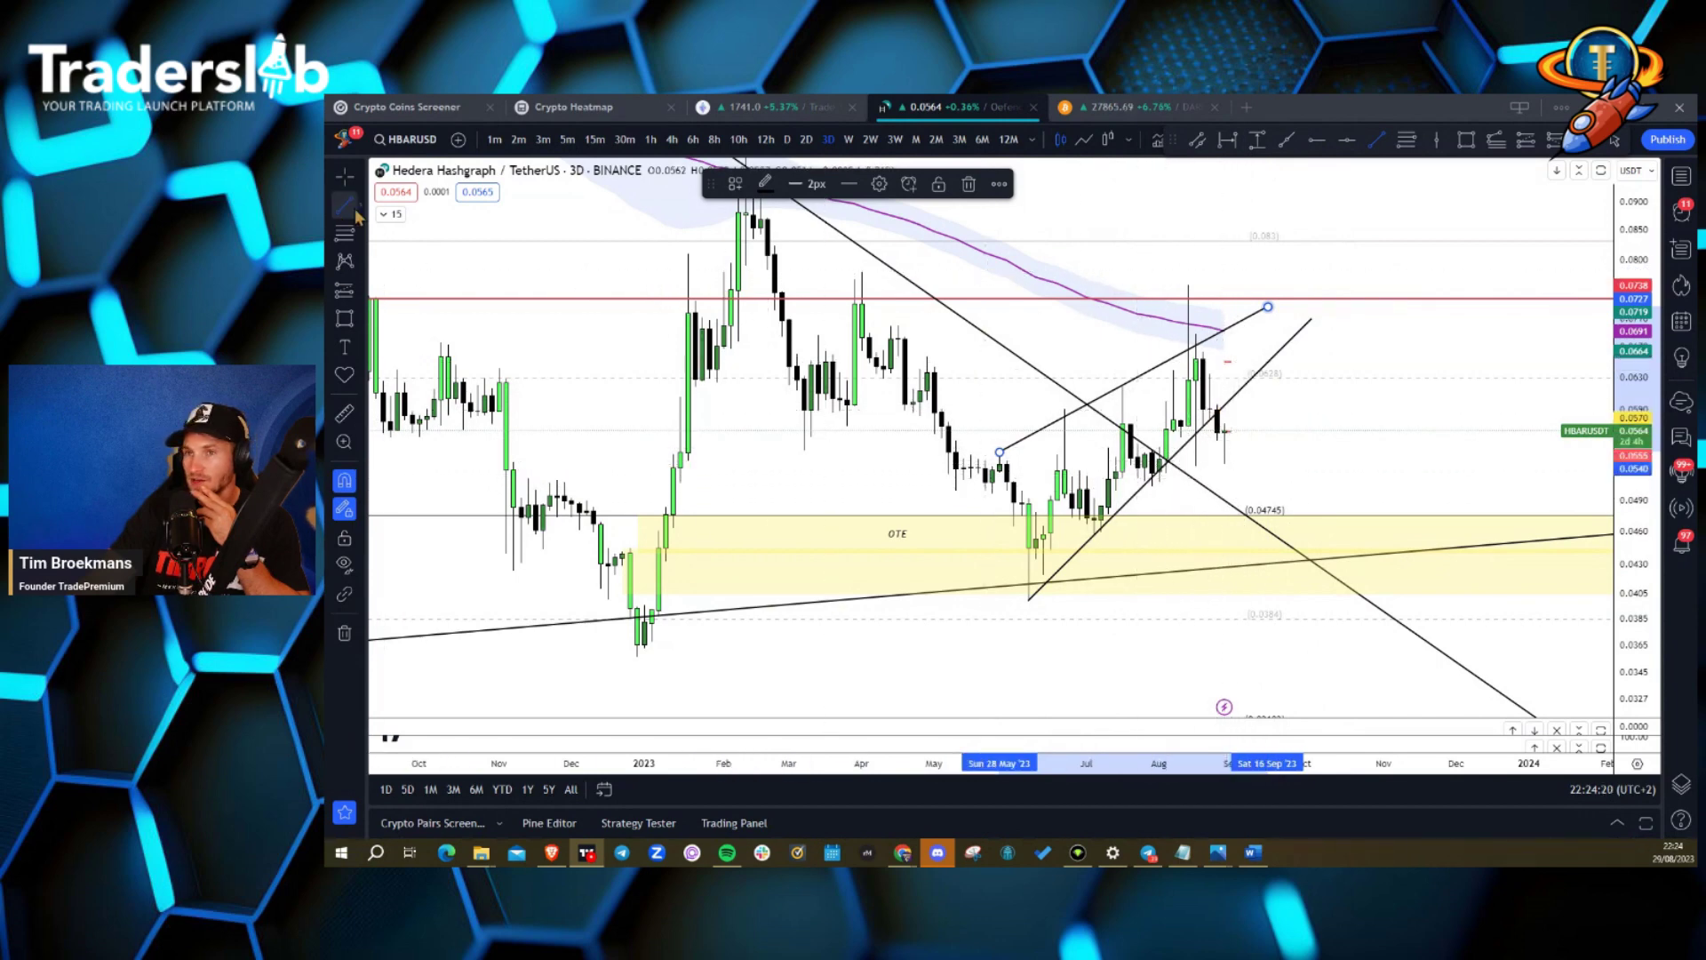
left_click(389, 217)
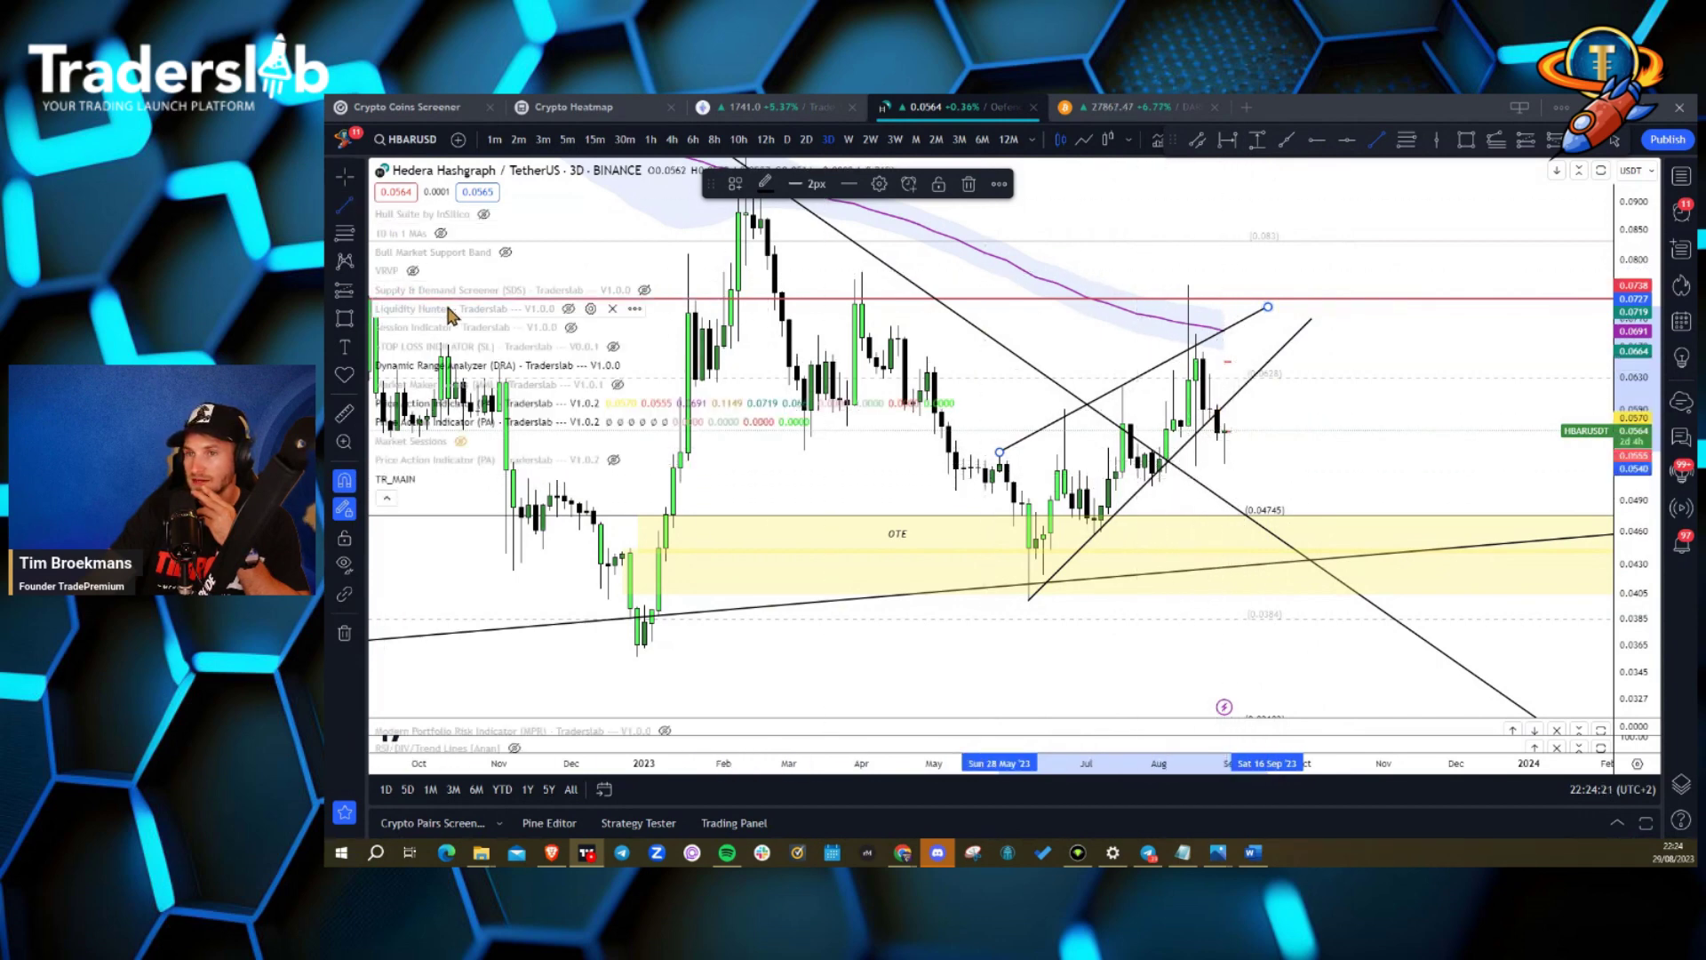
Show the Supply & Demand Screener zones and delete the upper trend line.
left_click(644, 290)
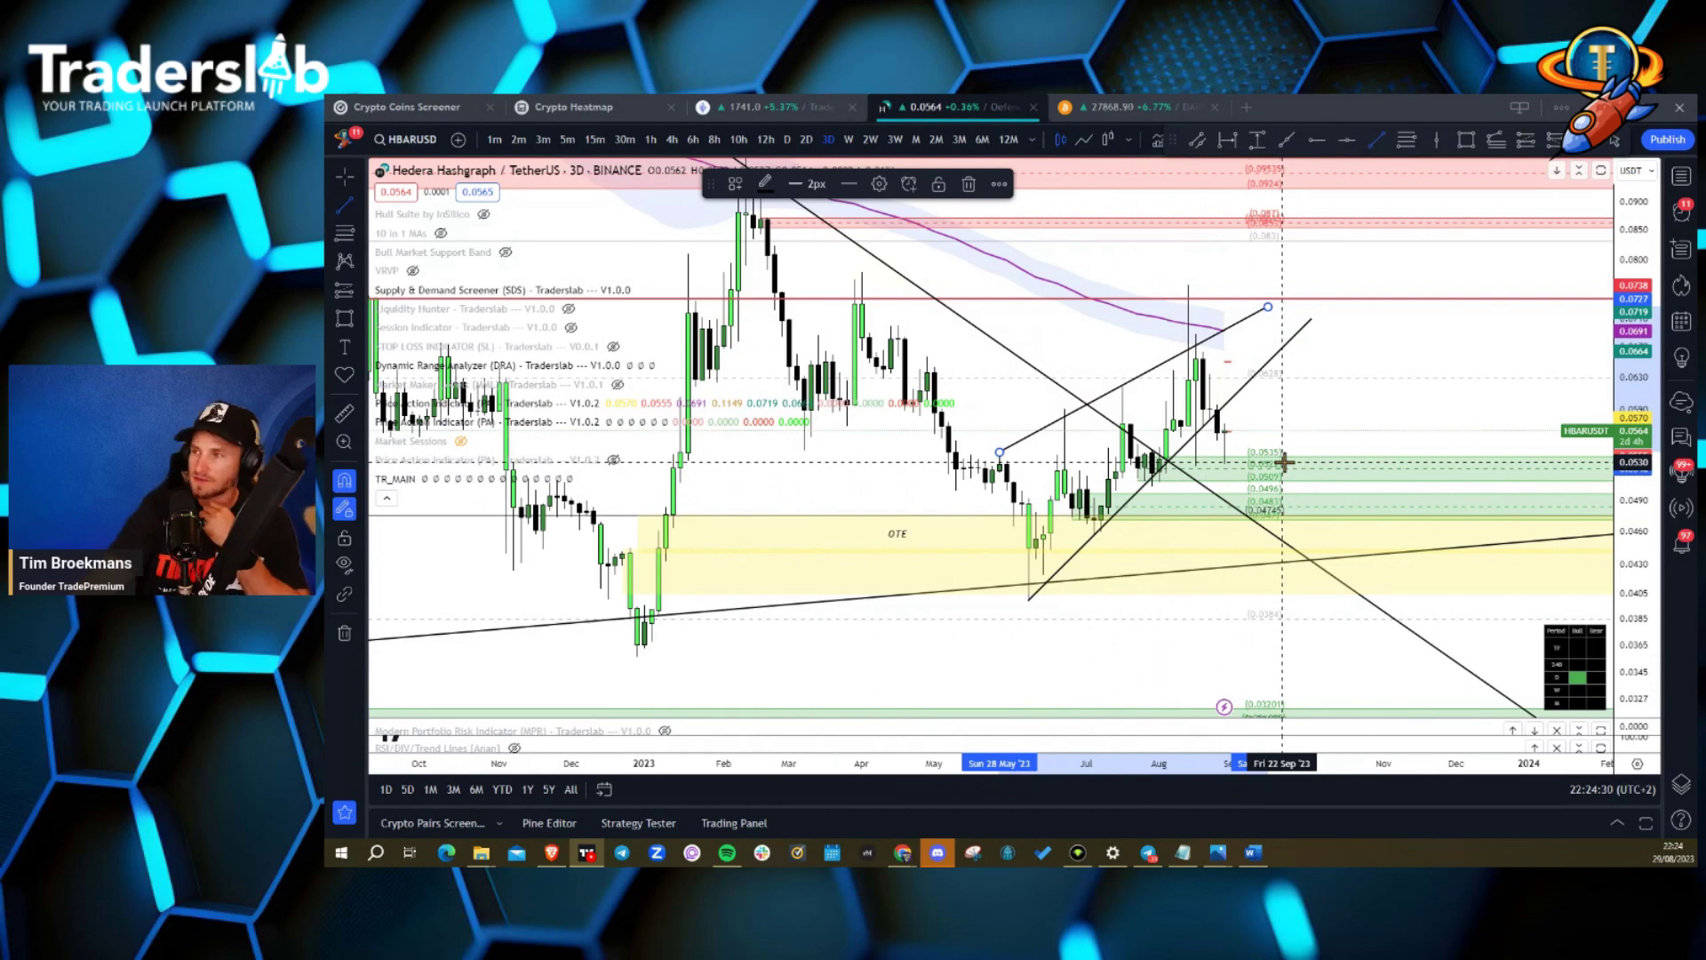
key("Delete")
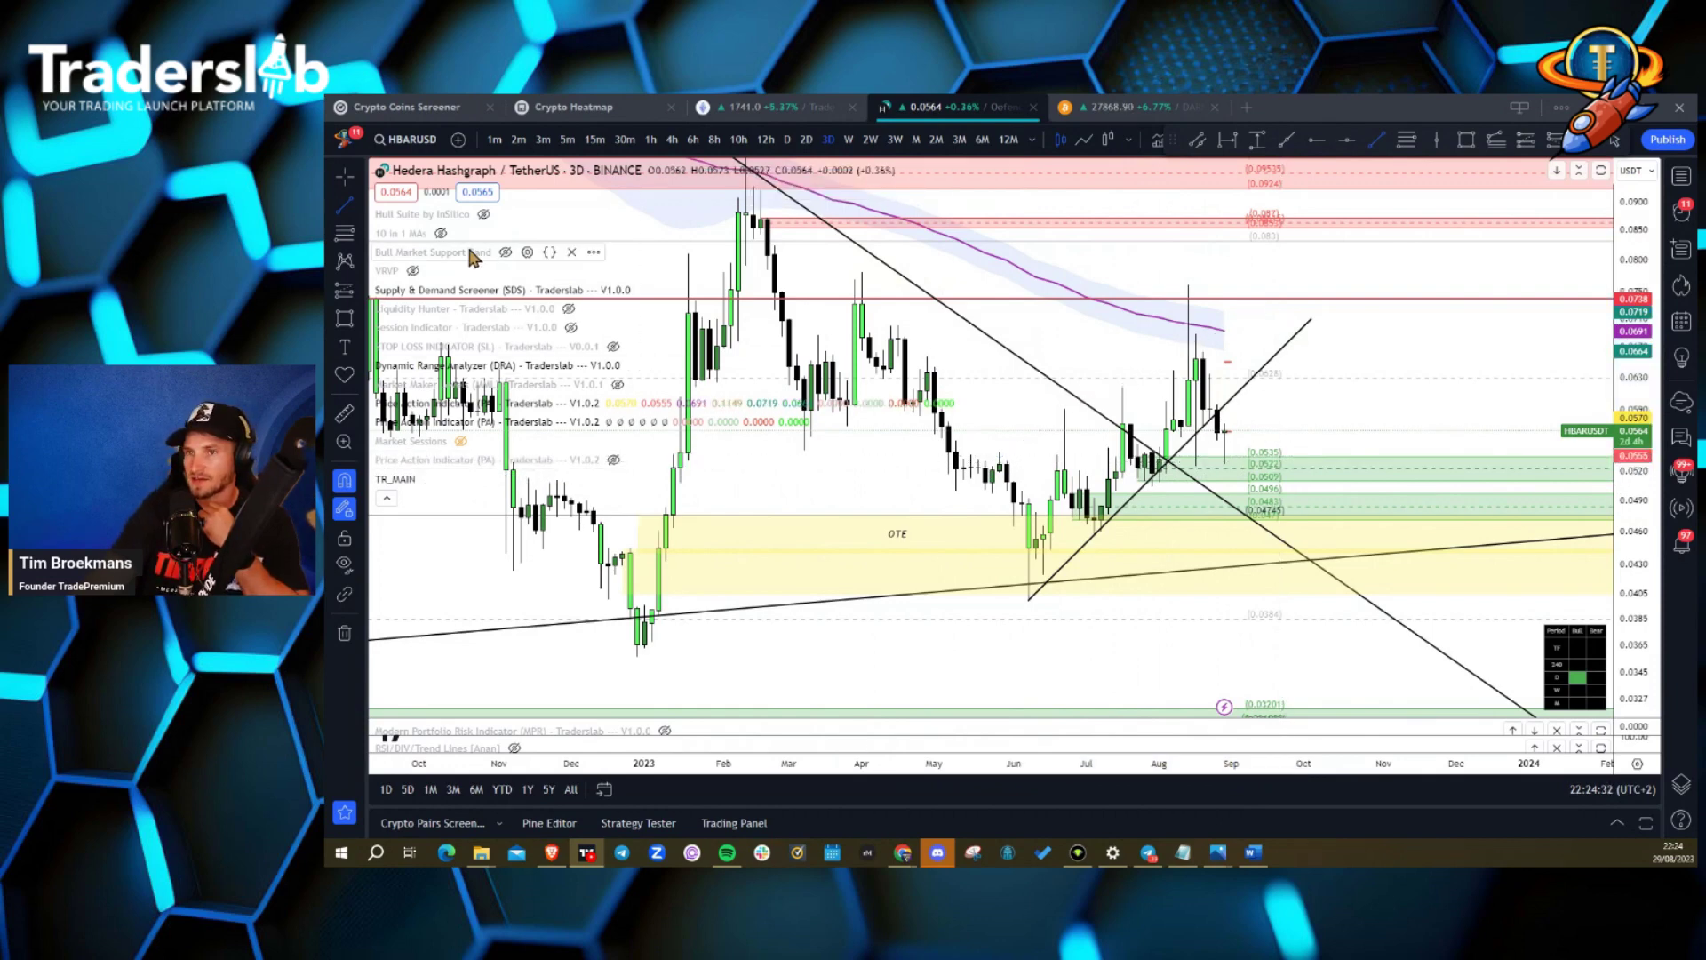
left_click(1236, 388)
left_click(1237, 389)
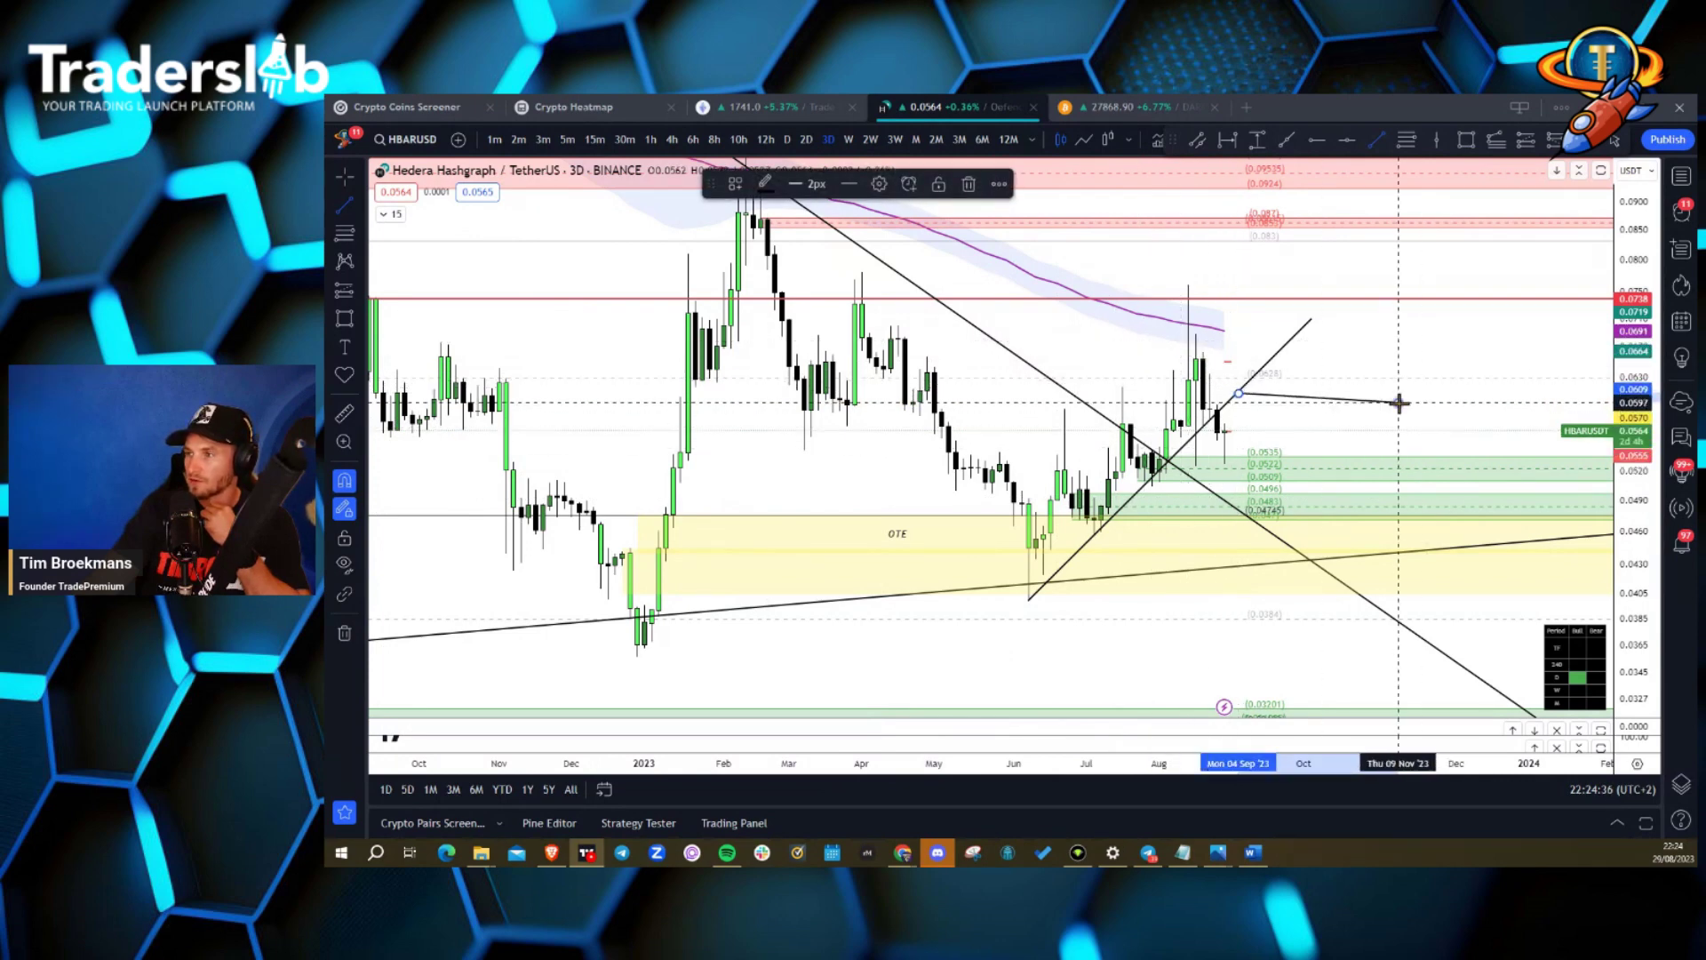
key("Escape")
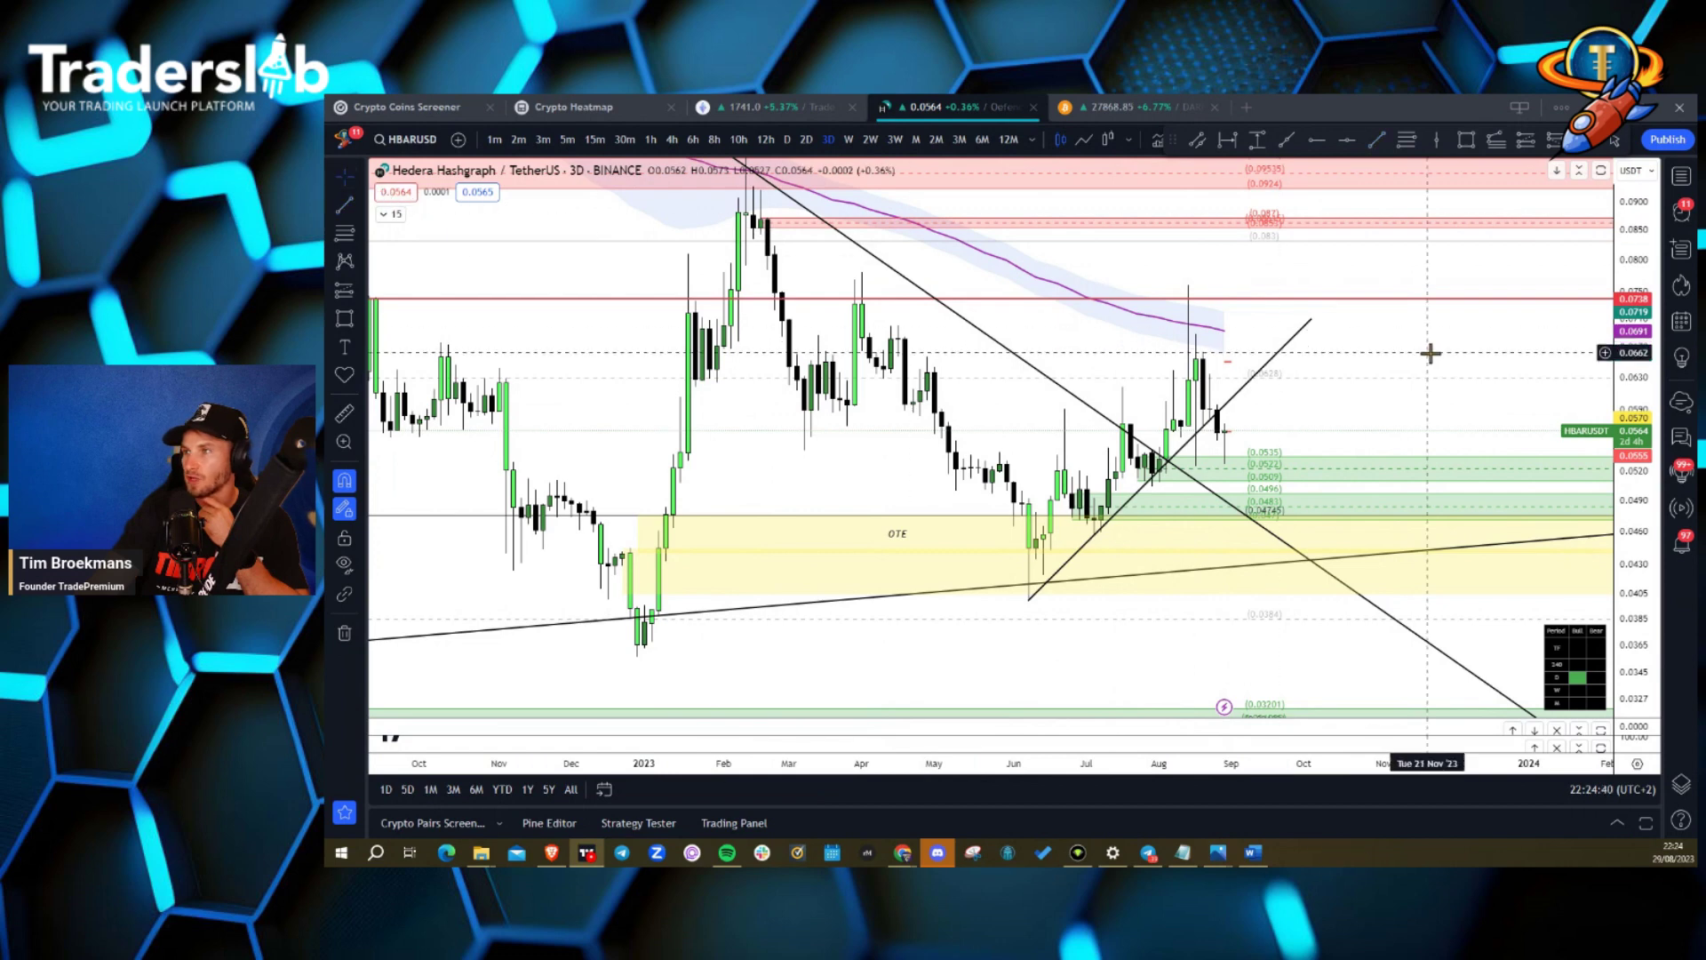
left_click(1286, 349)
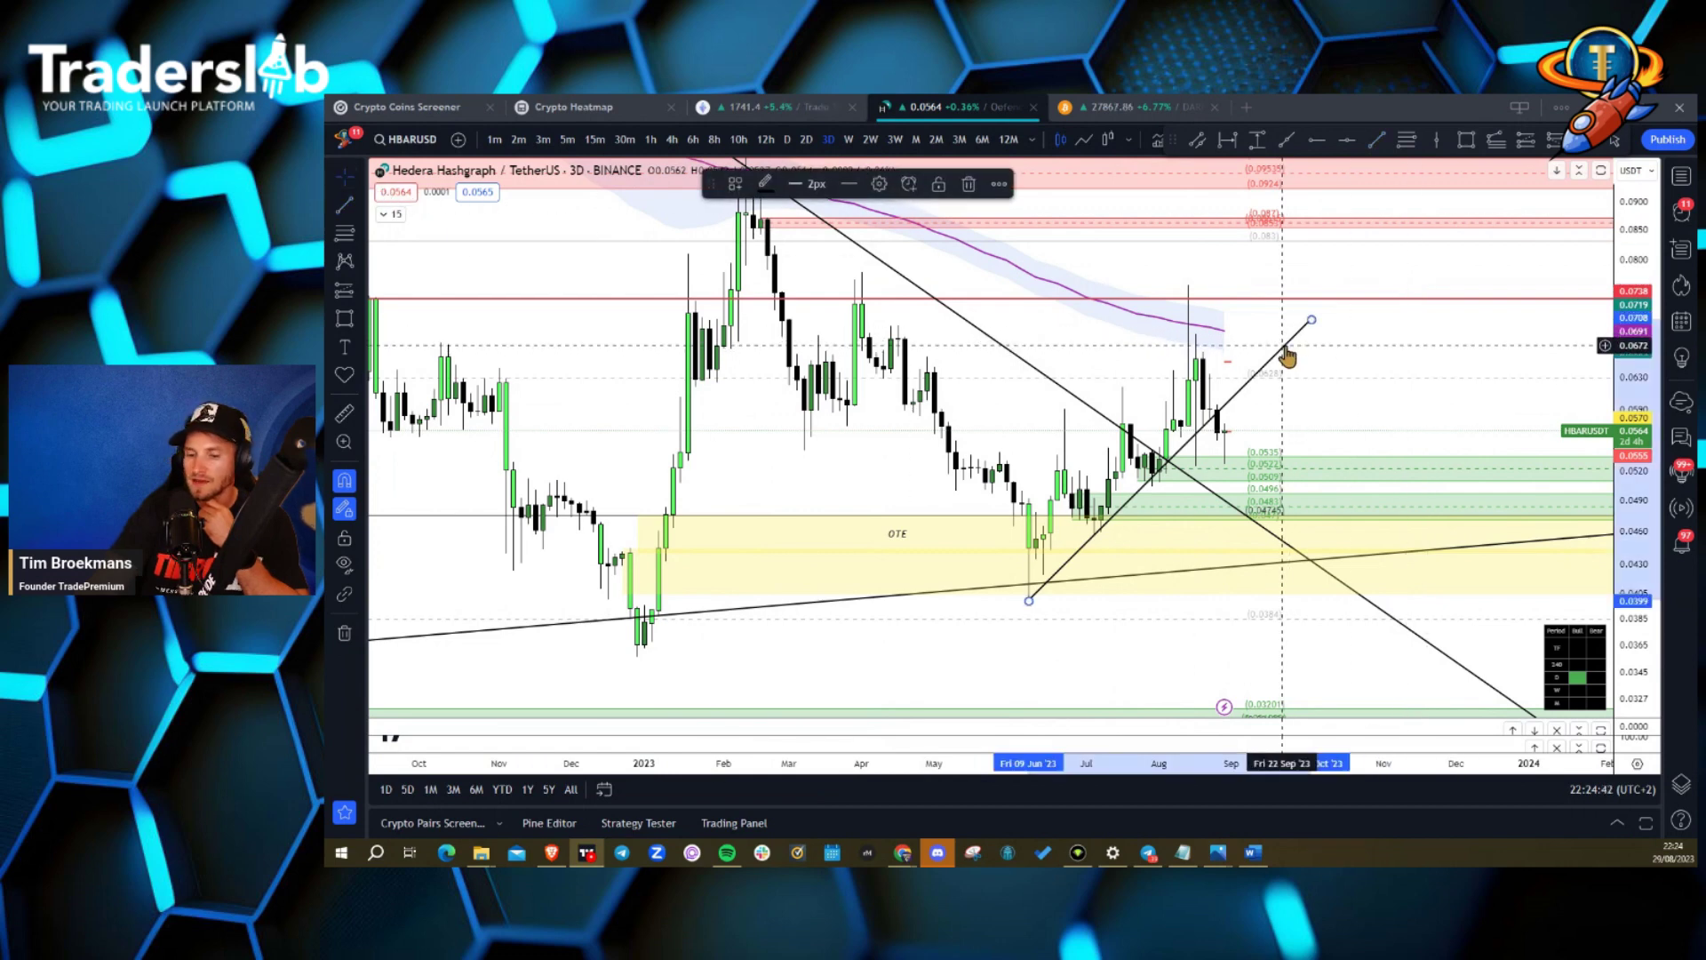
key("Escape")
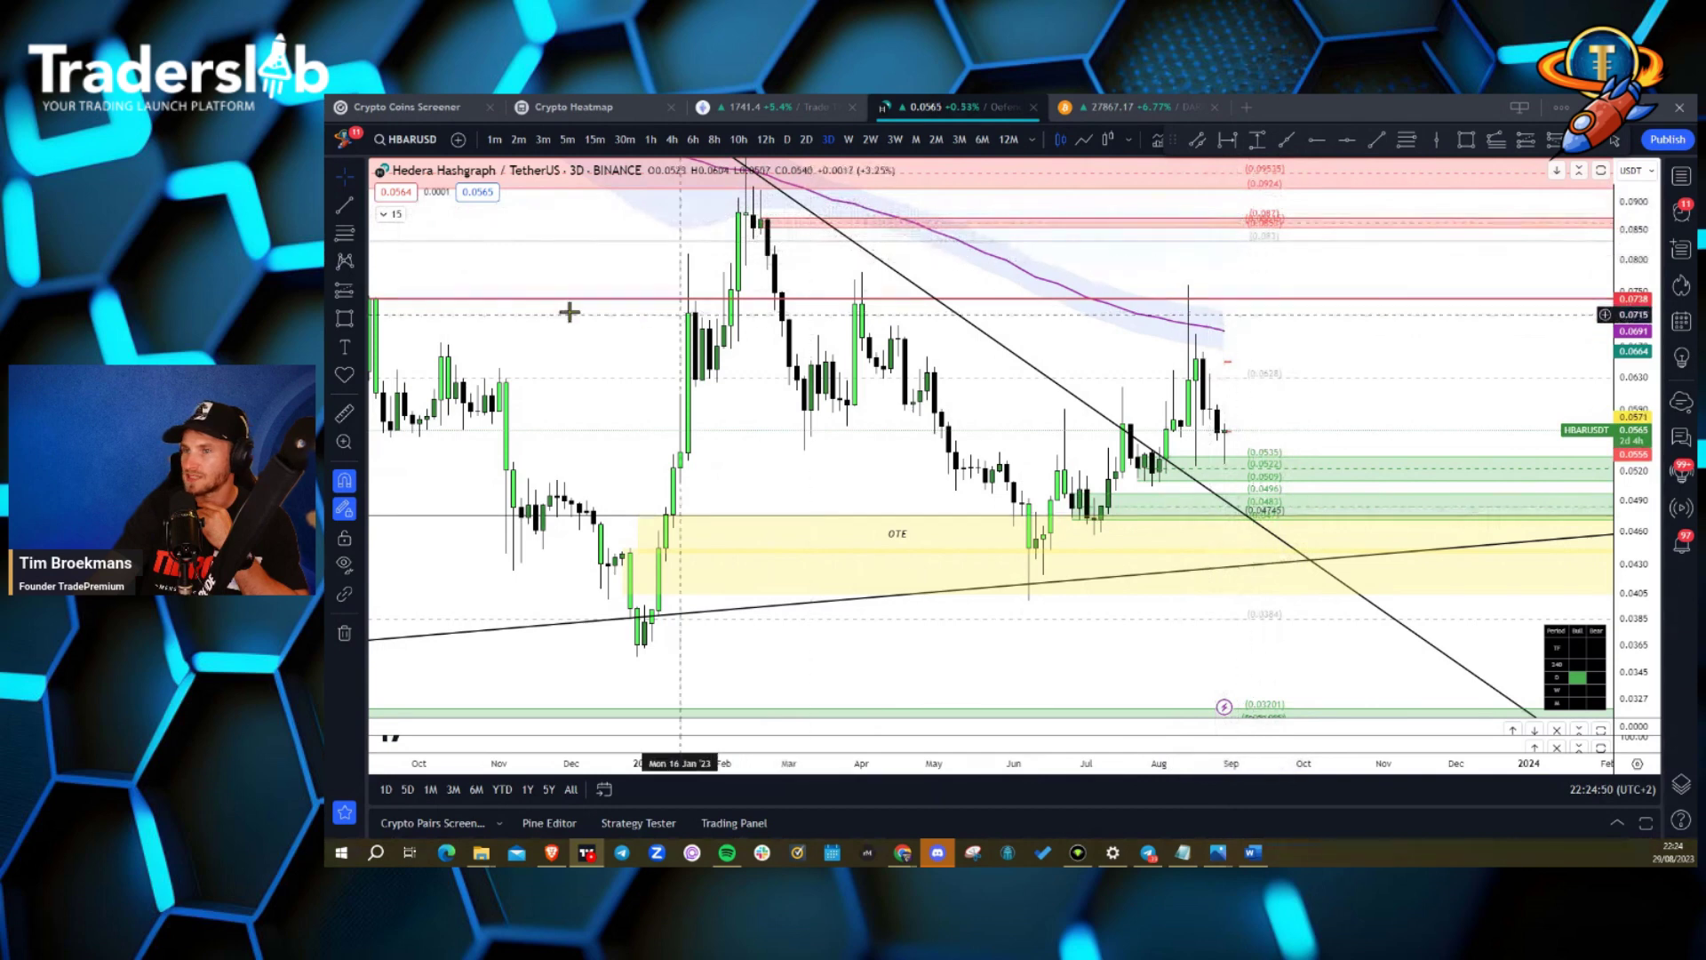
Measure the move up from the current price, then switch to the DYDXUSDT chart.
left_click(344, 413)
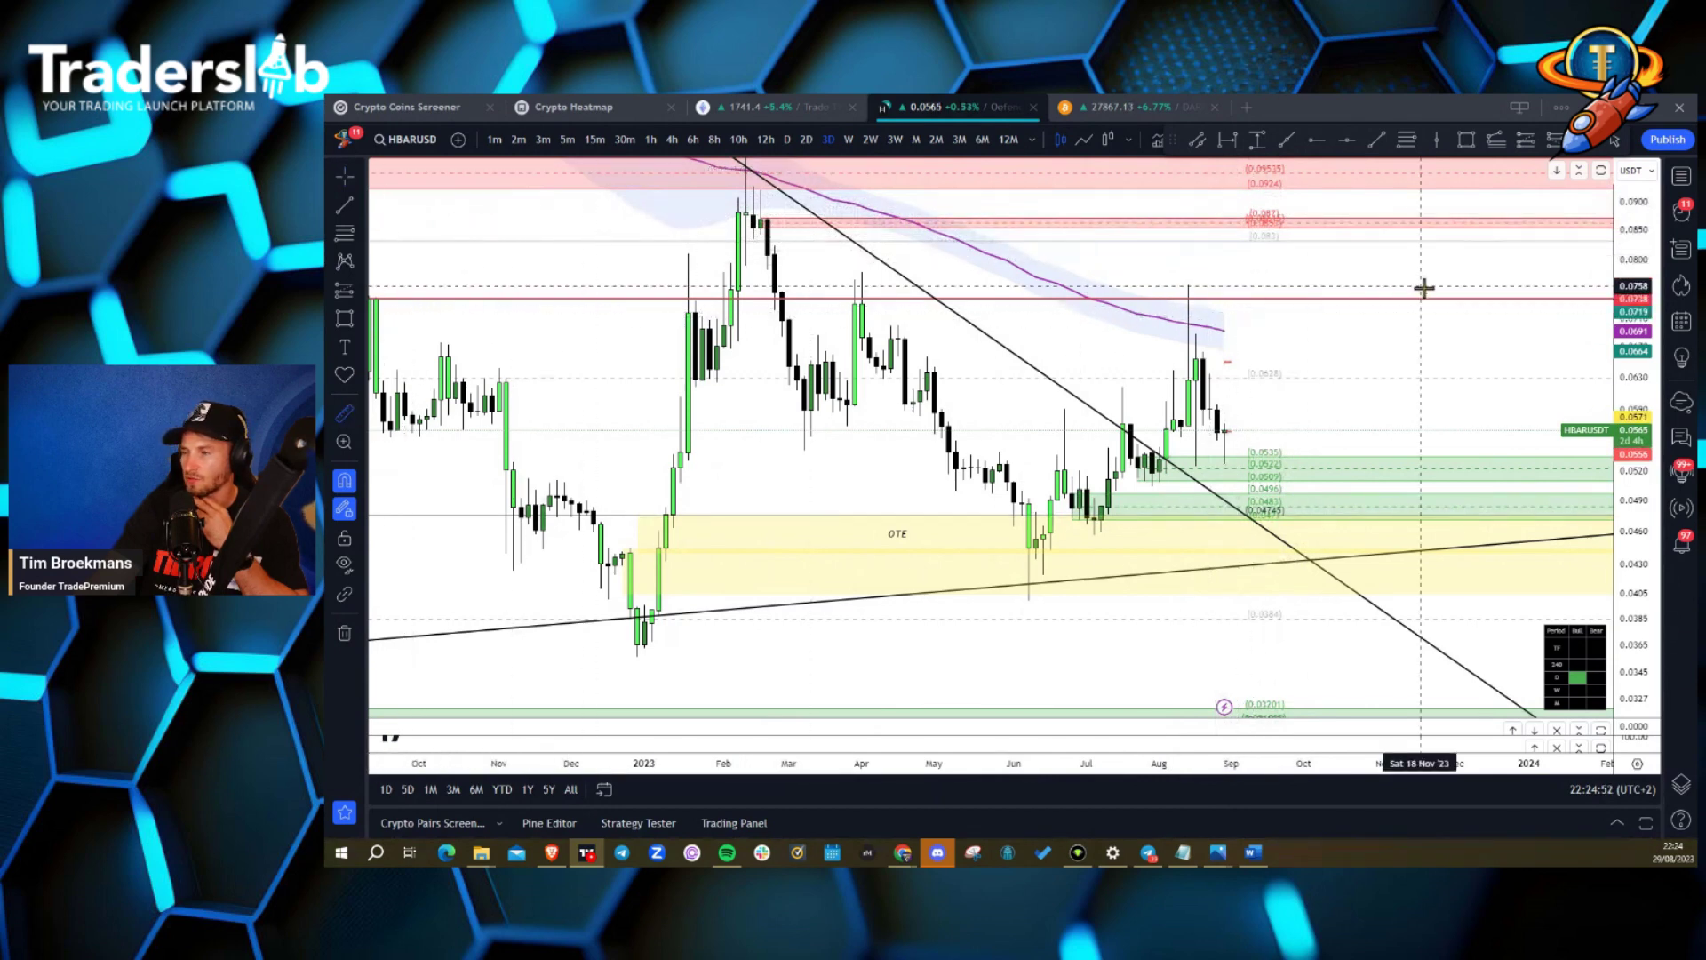
left_click(1282, 431)
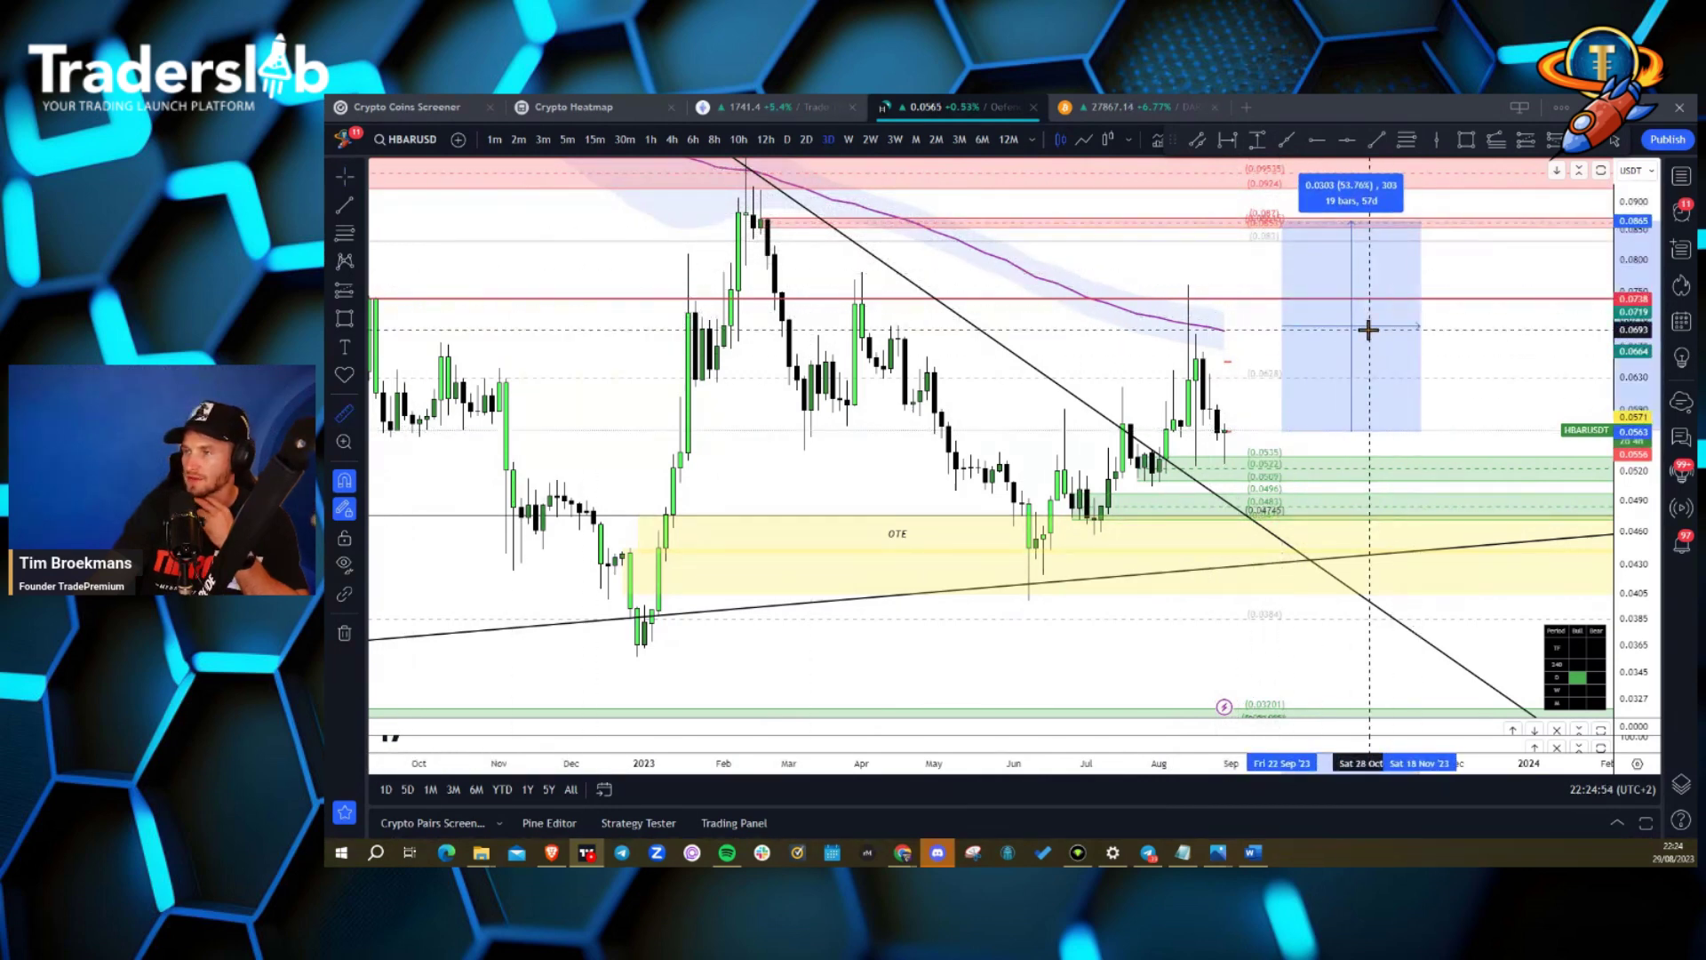
left_click(1681, 176)
left_click(1331, 330)
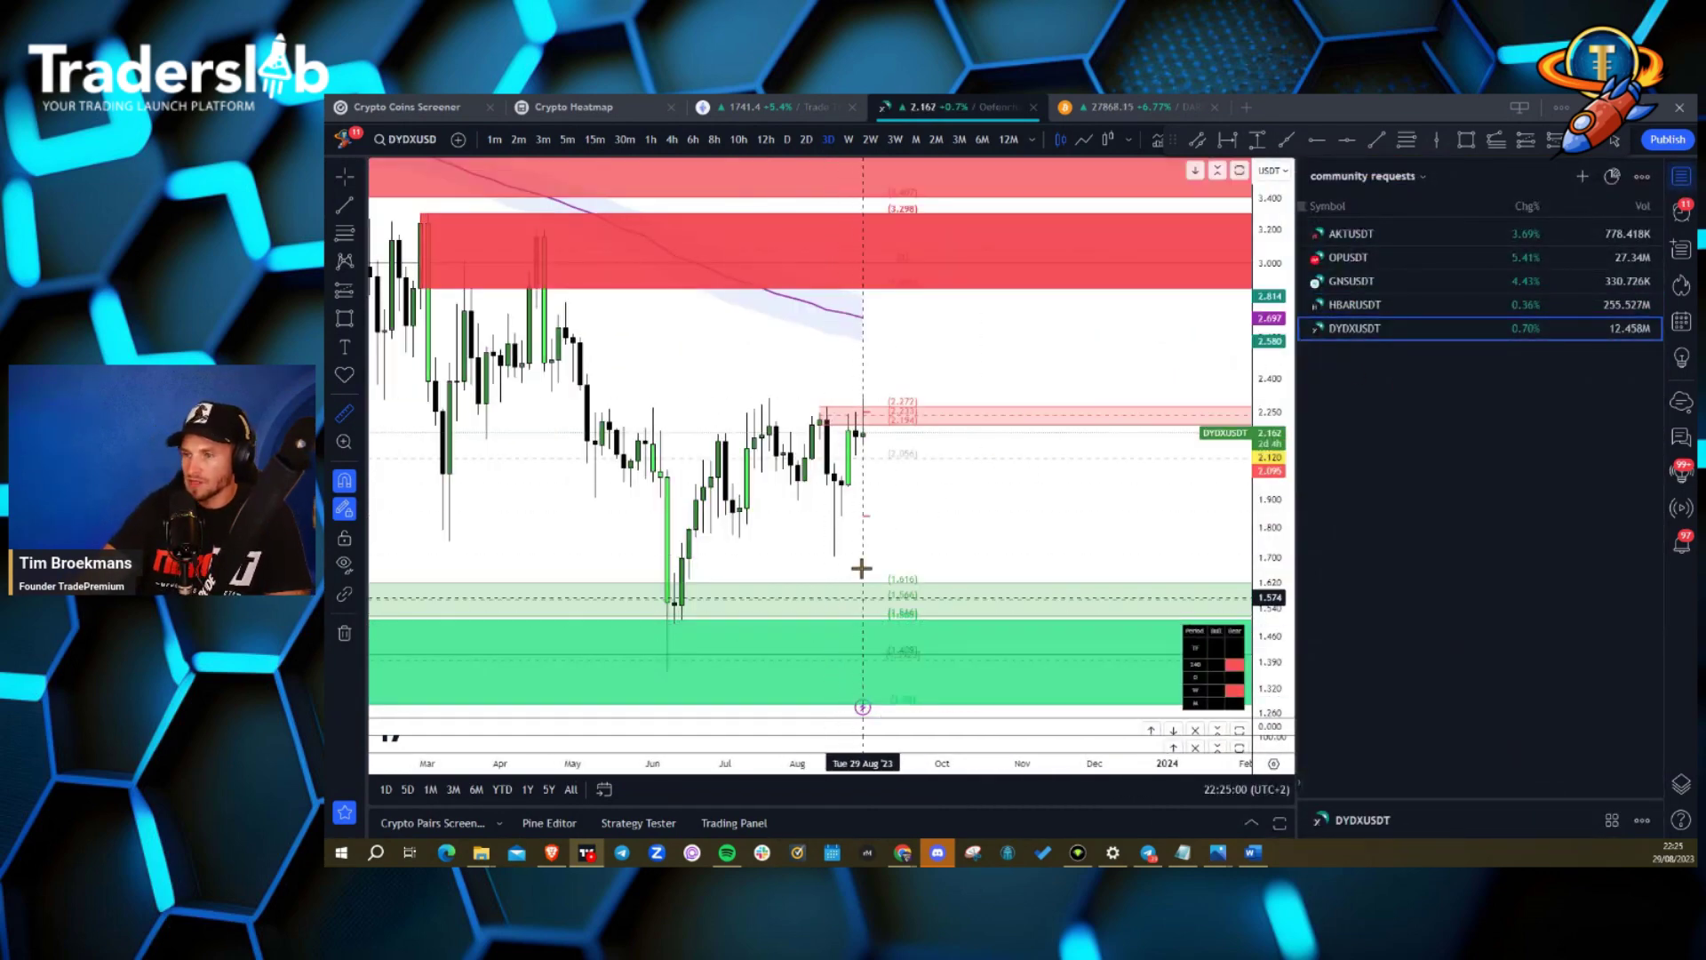
Put DYDX on daily candles and compress the price scale to show more range.
left_click(787, 140)
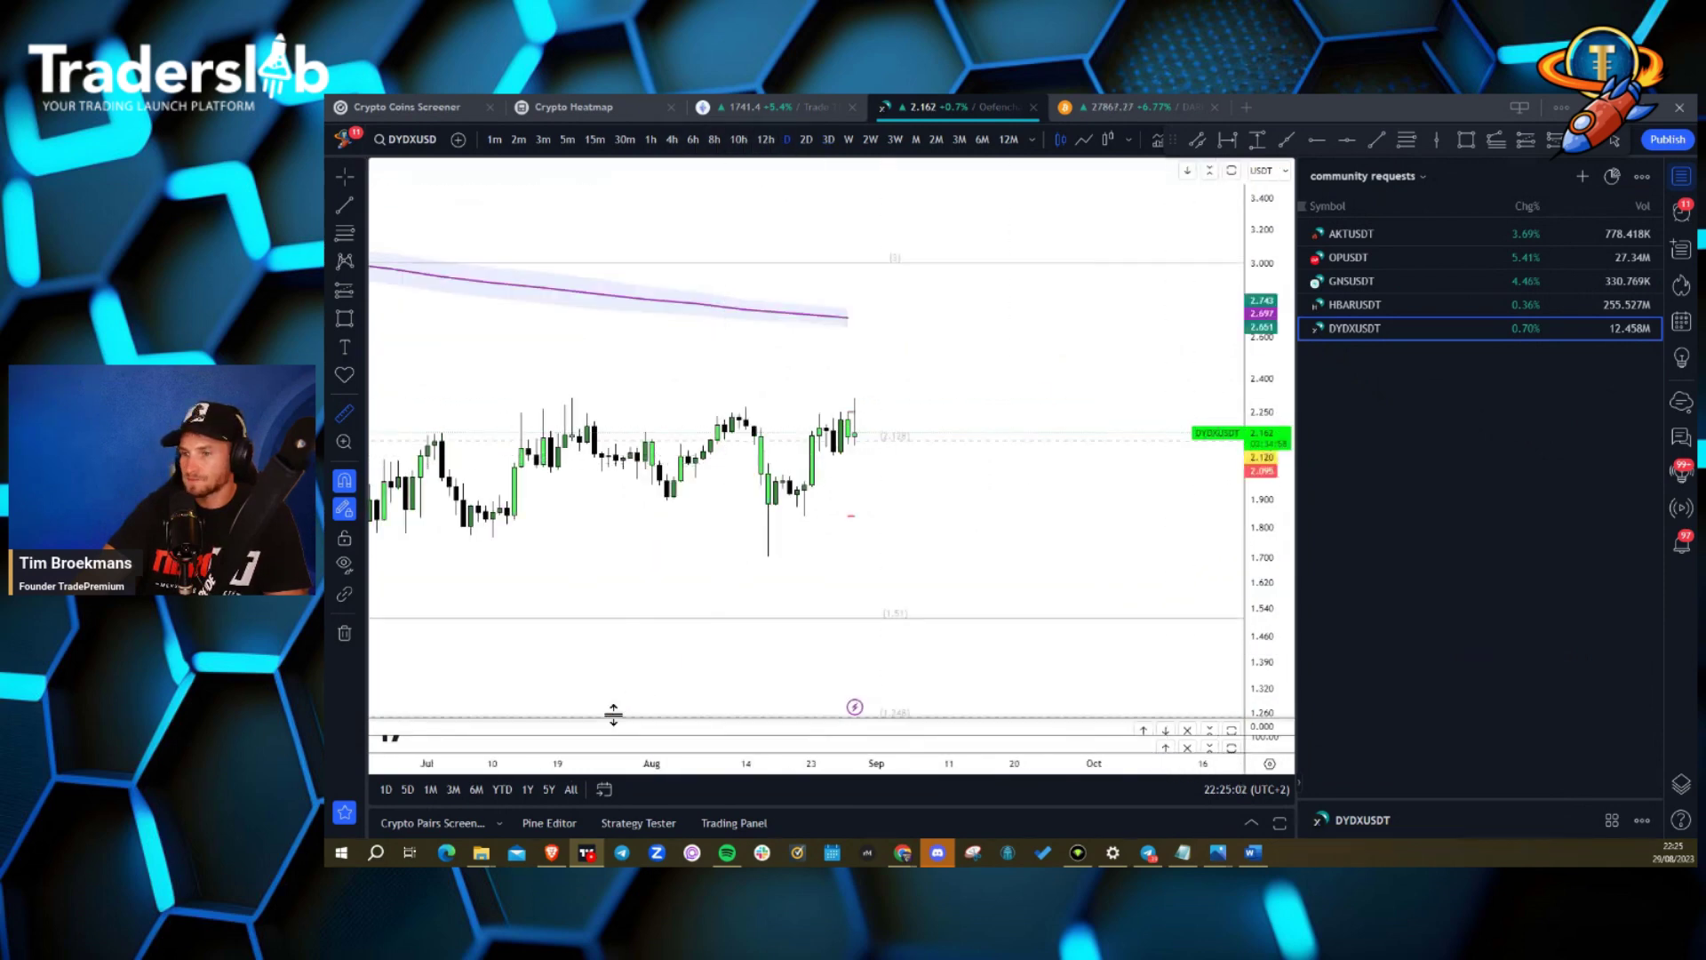
scroll(1192, 569, "down", 2)
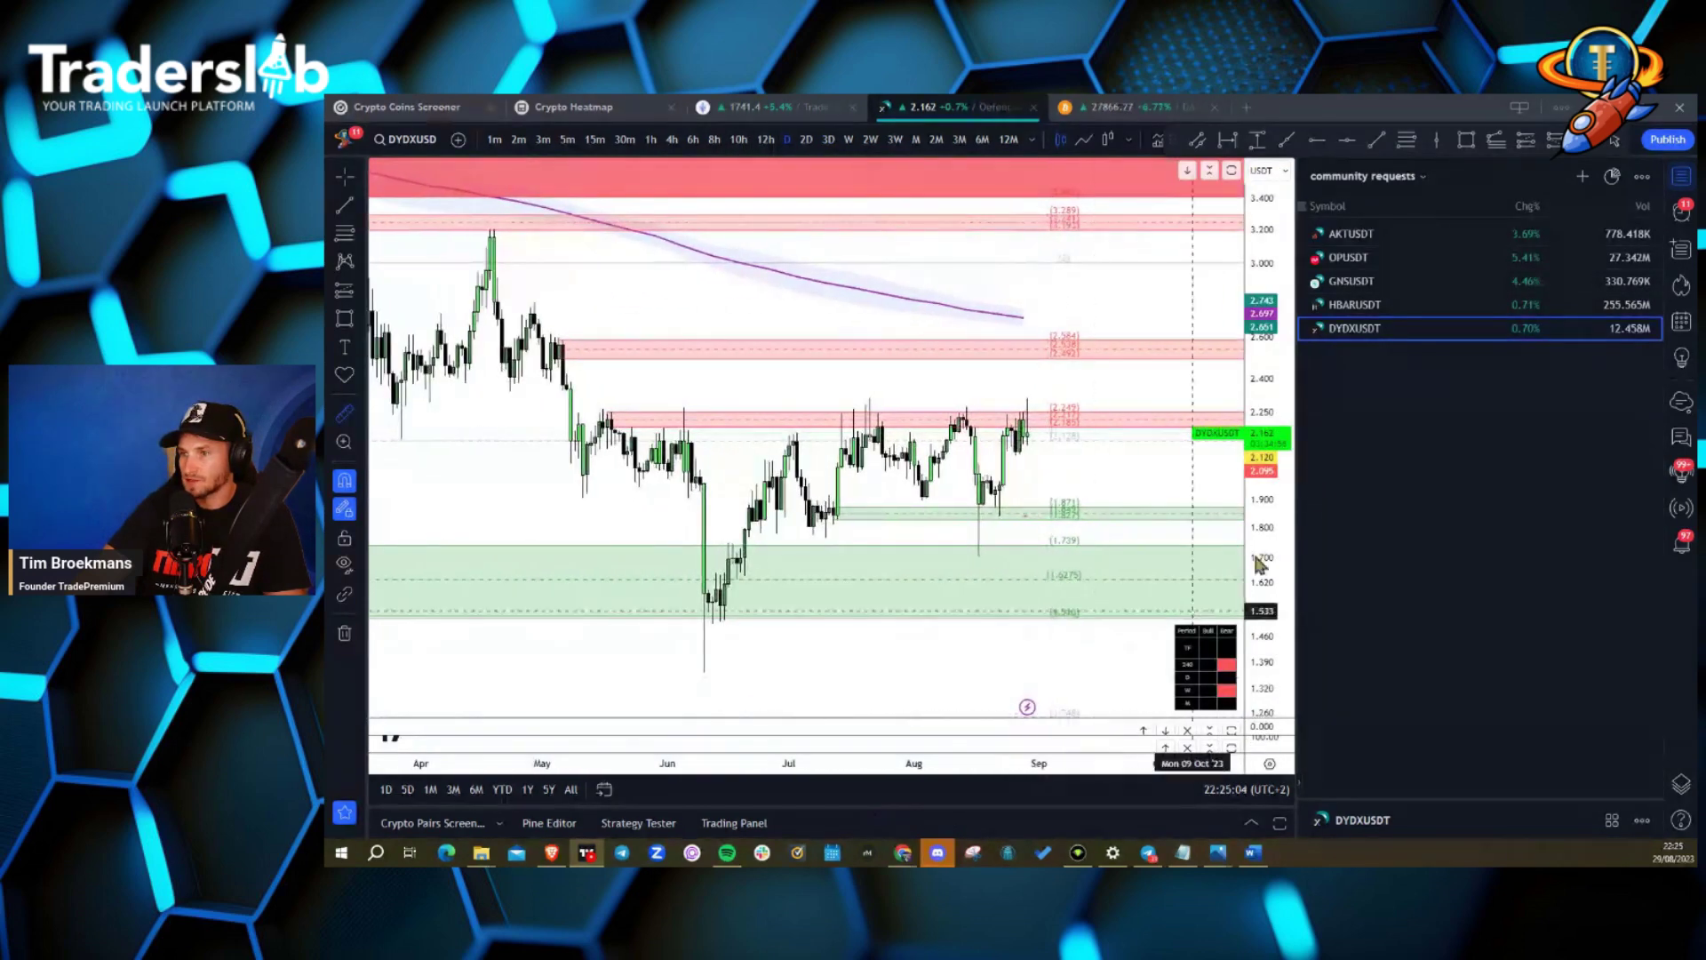
left_click_drag(1285, 418, 1284, 471)
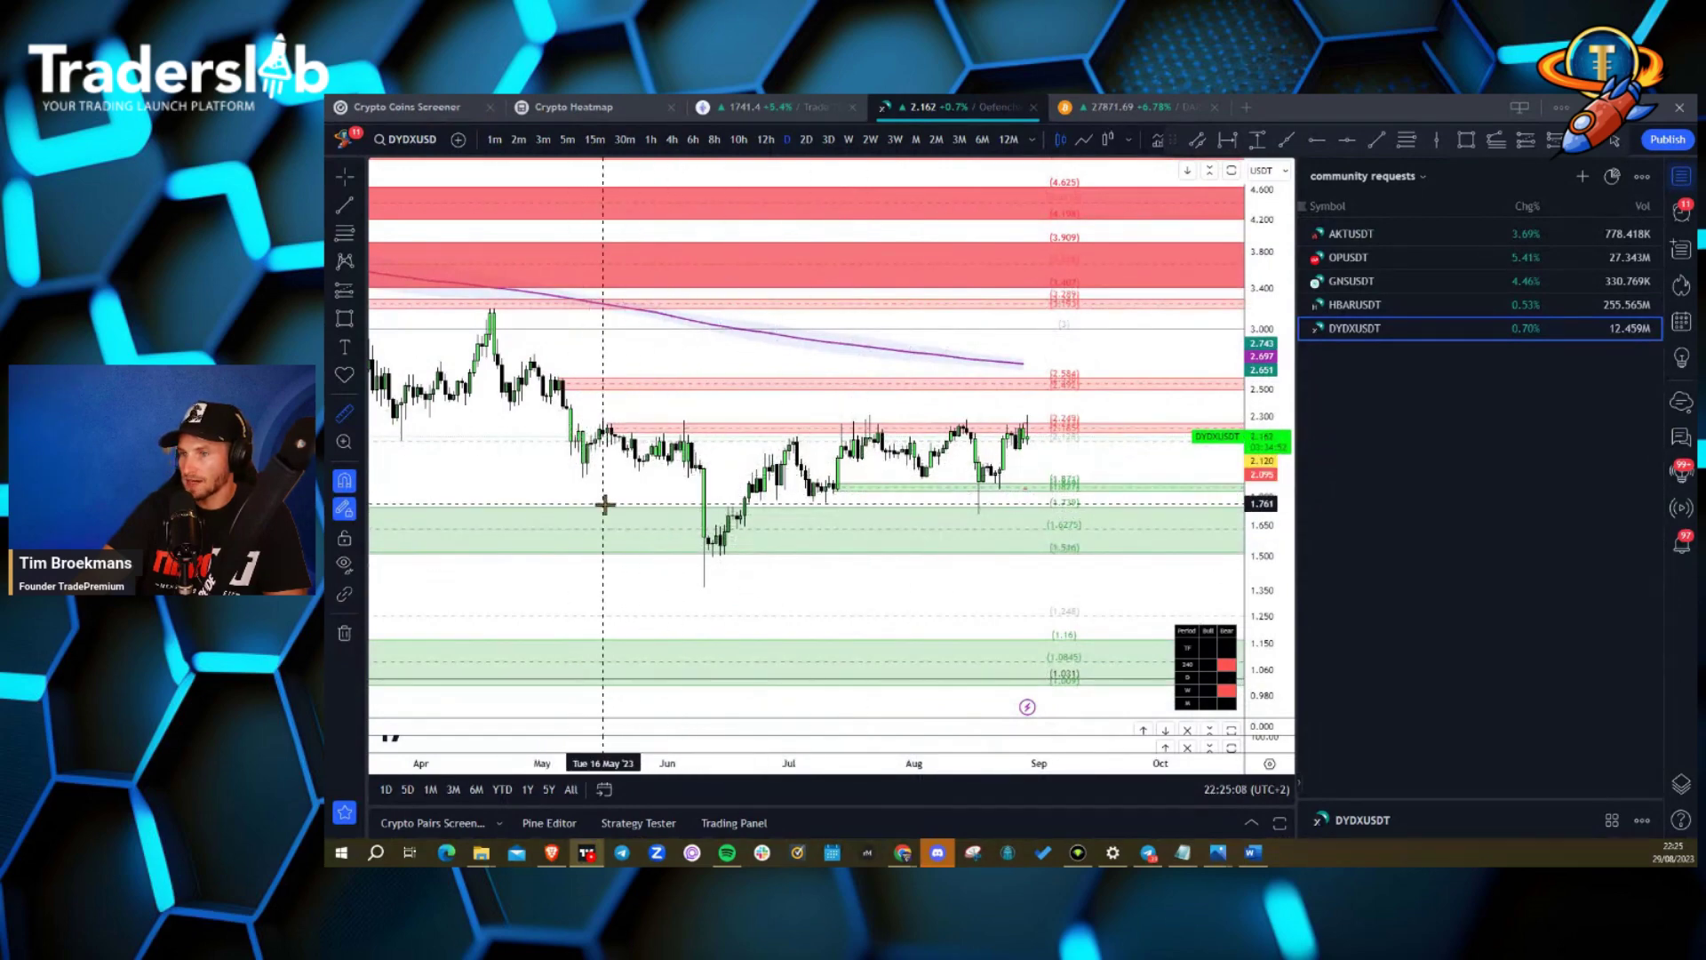
scroll(906, 428, "down", 3)
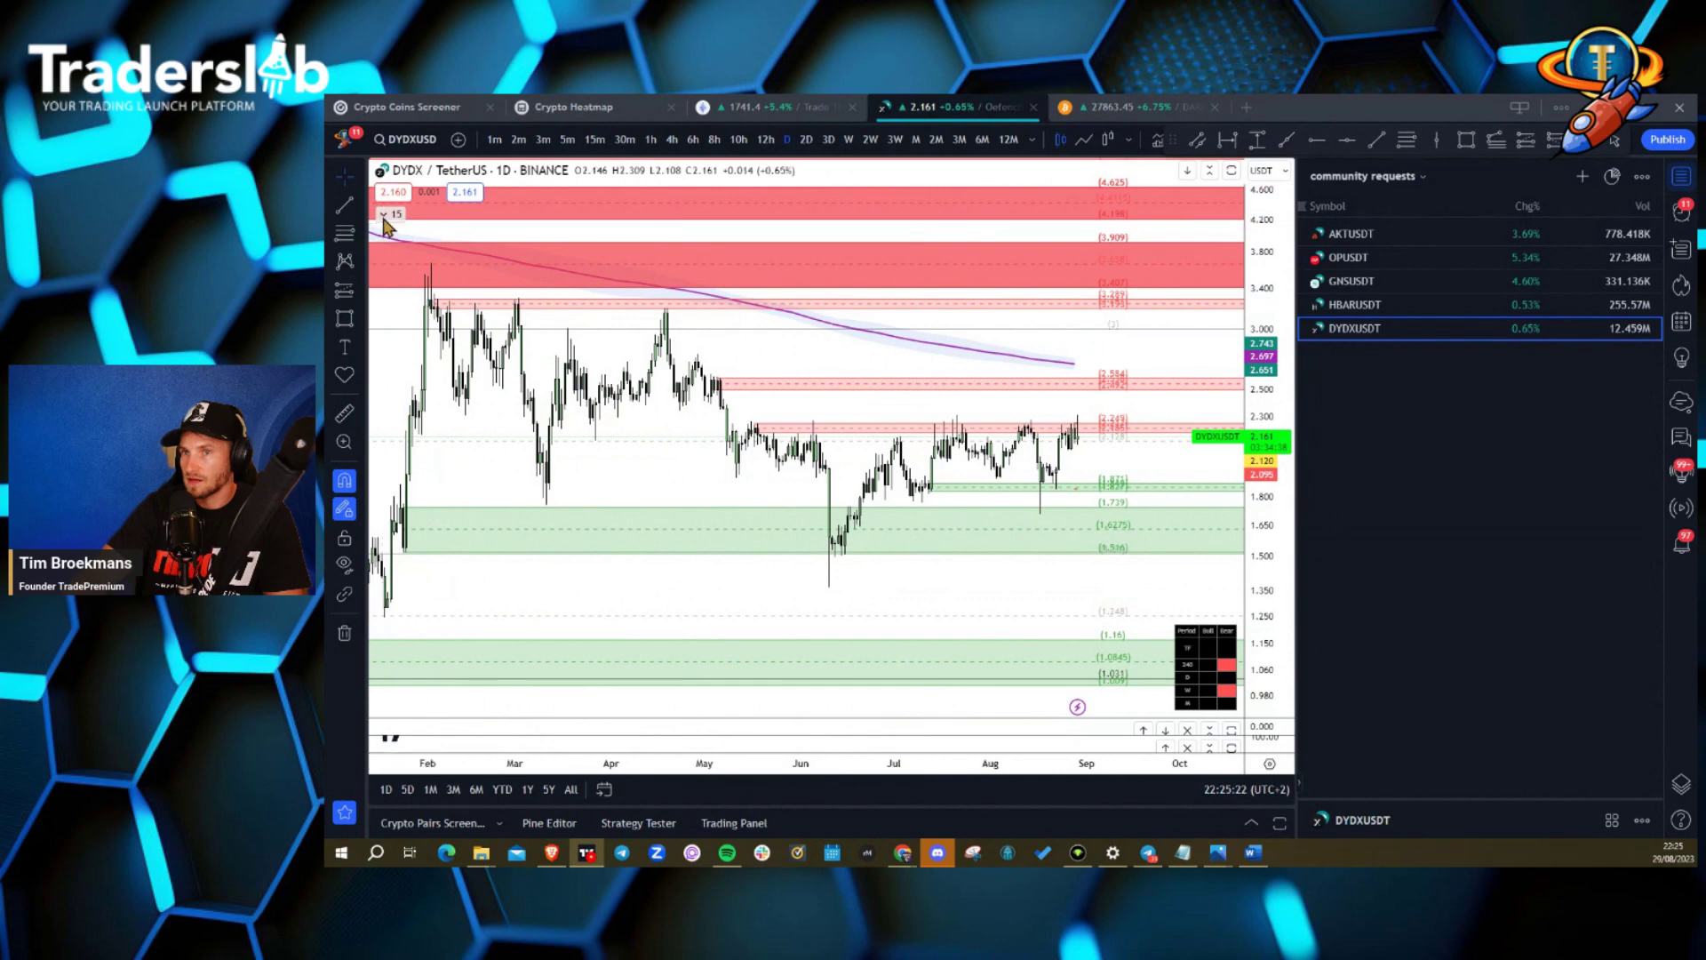
Hide the Supply & Demand Screener zones and frame the chart on April to September.
left_click(385, 216)
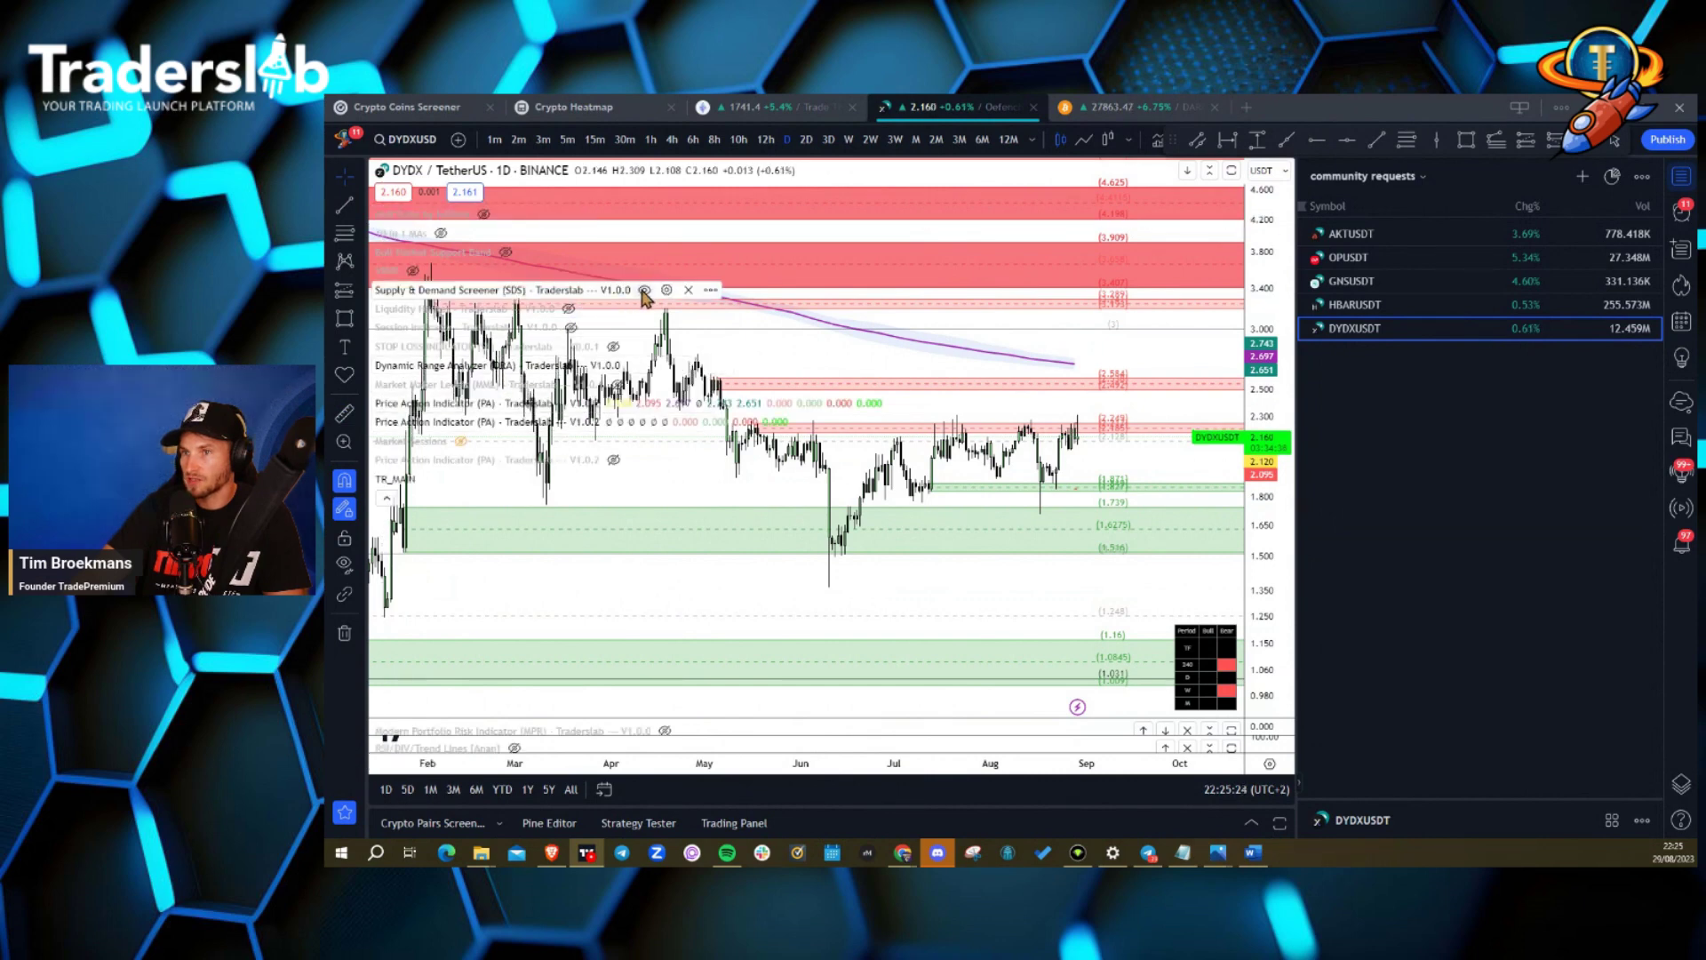
left_click(644, 291)
left_click(387, 497)
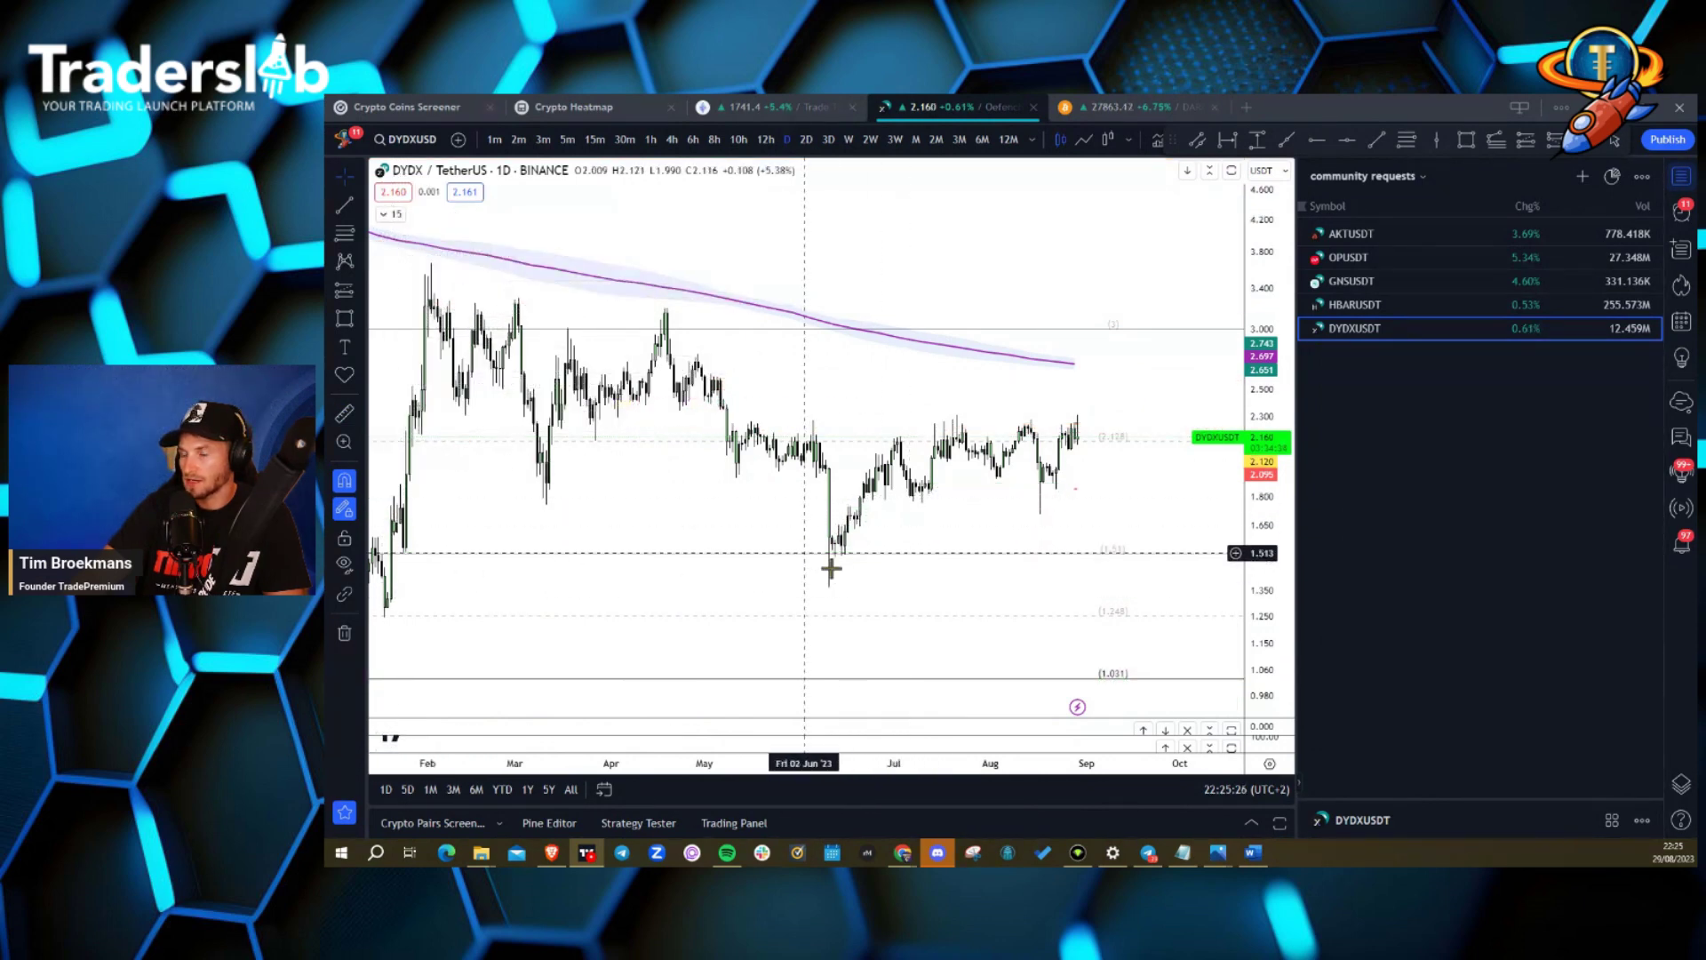
left_click_drag(1275, 565, 1275, 526)
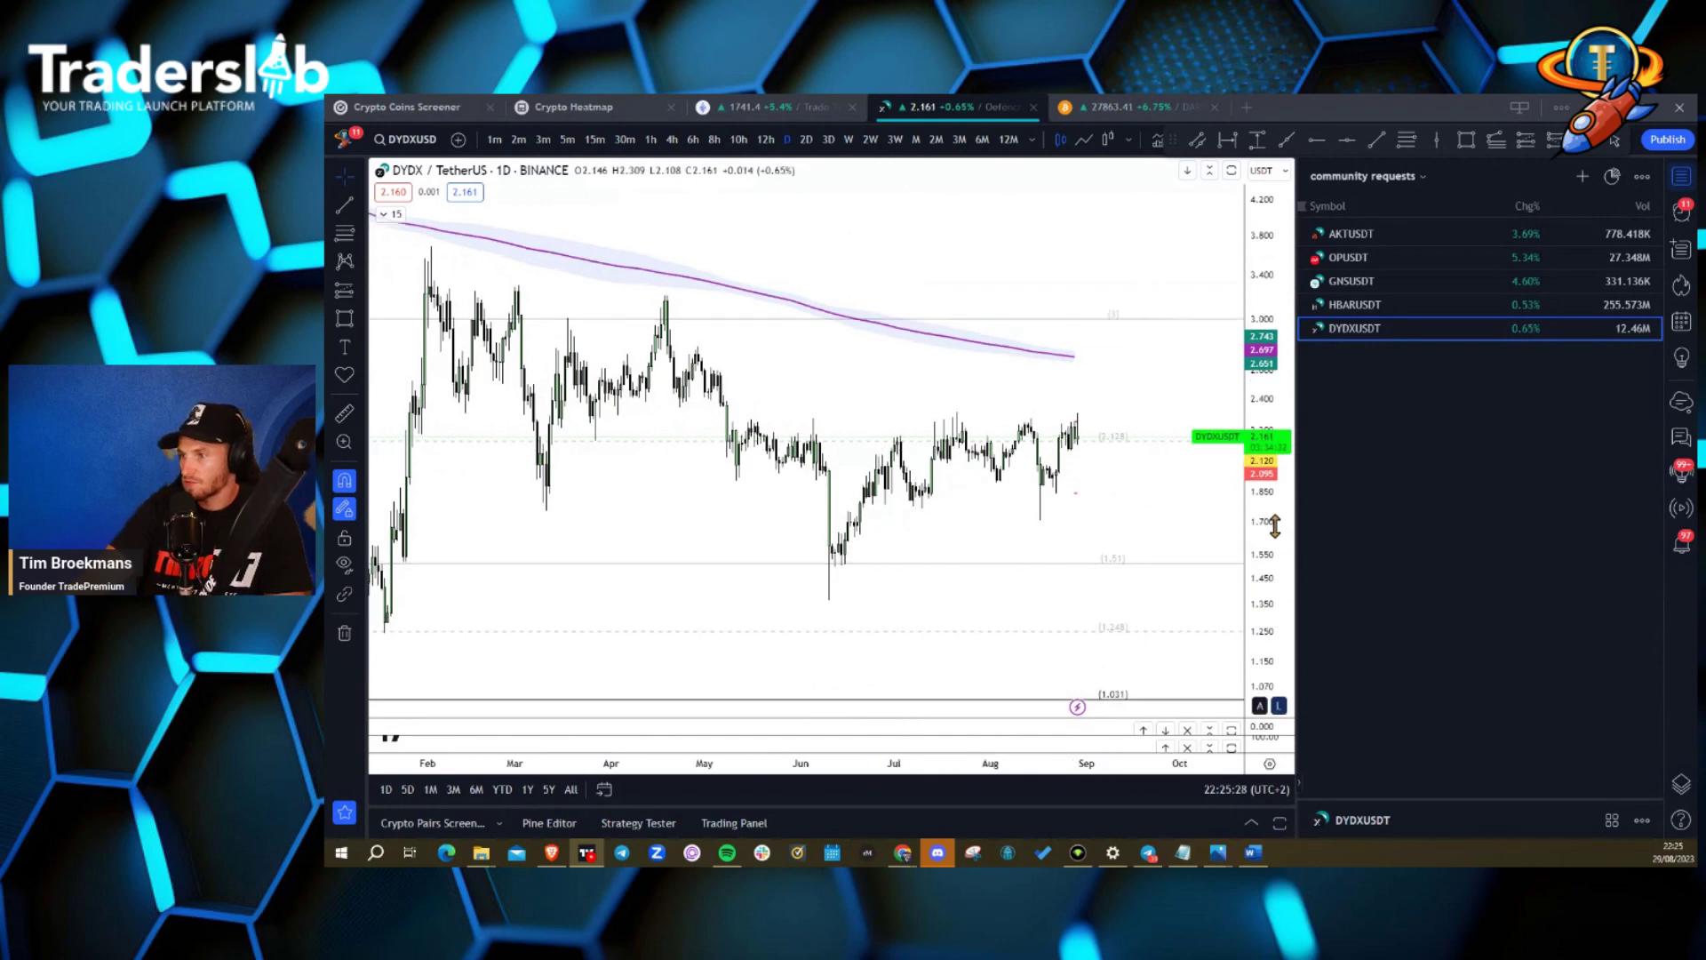
left_click_drag(1079, 755, 960, 691)
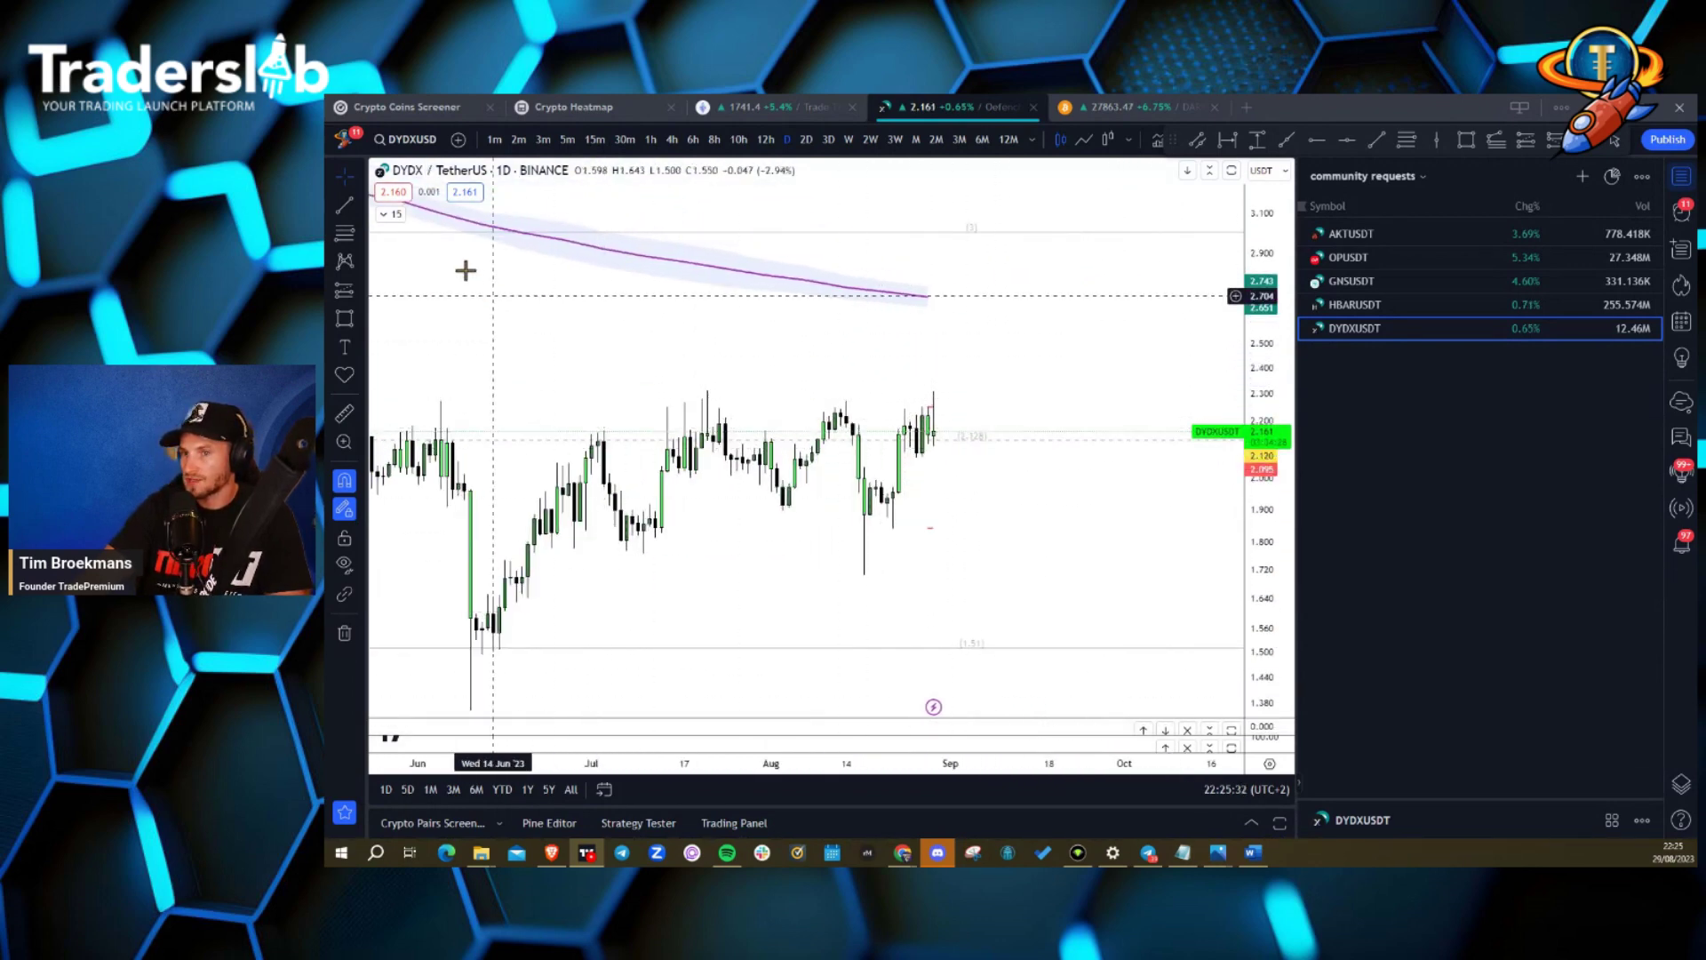
mouse_move(507, 366)
left_mouse_down()
mouse_move(827, 445)
mouse_move(773, 433)
left_mouse_up()
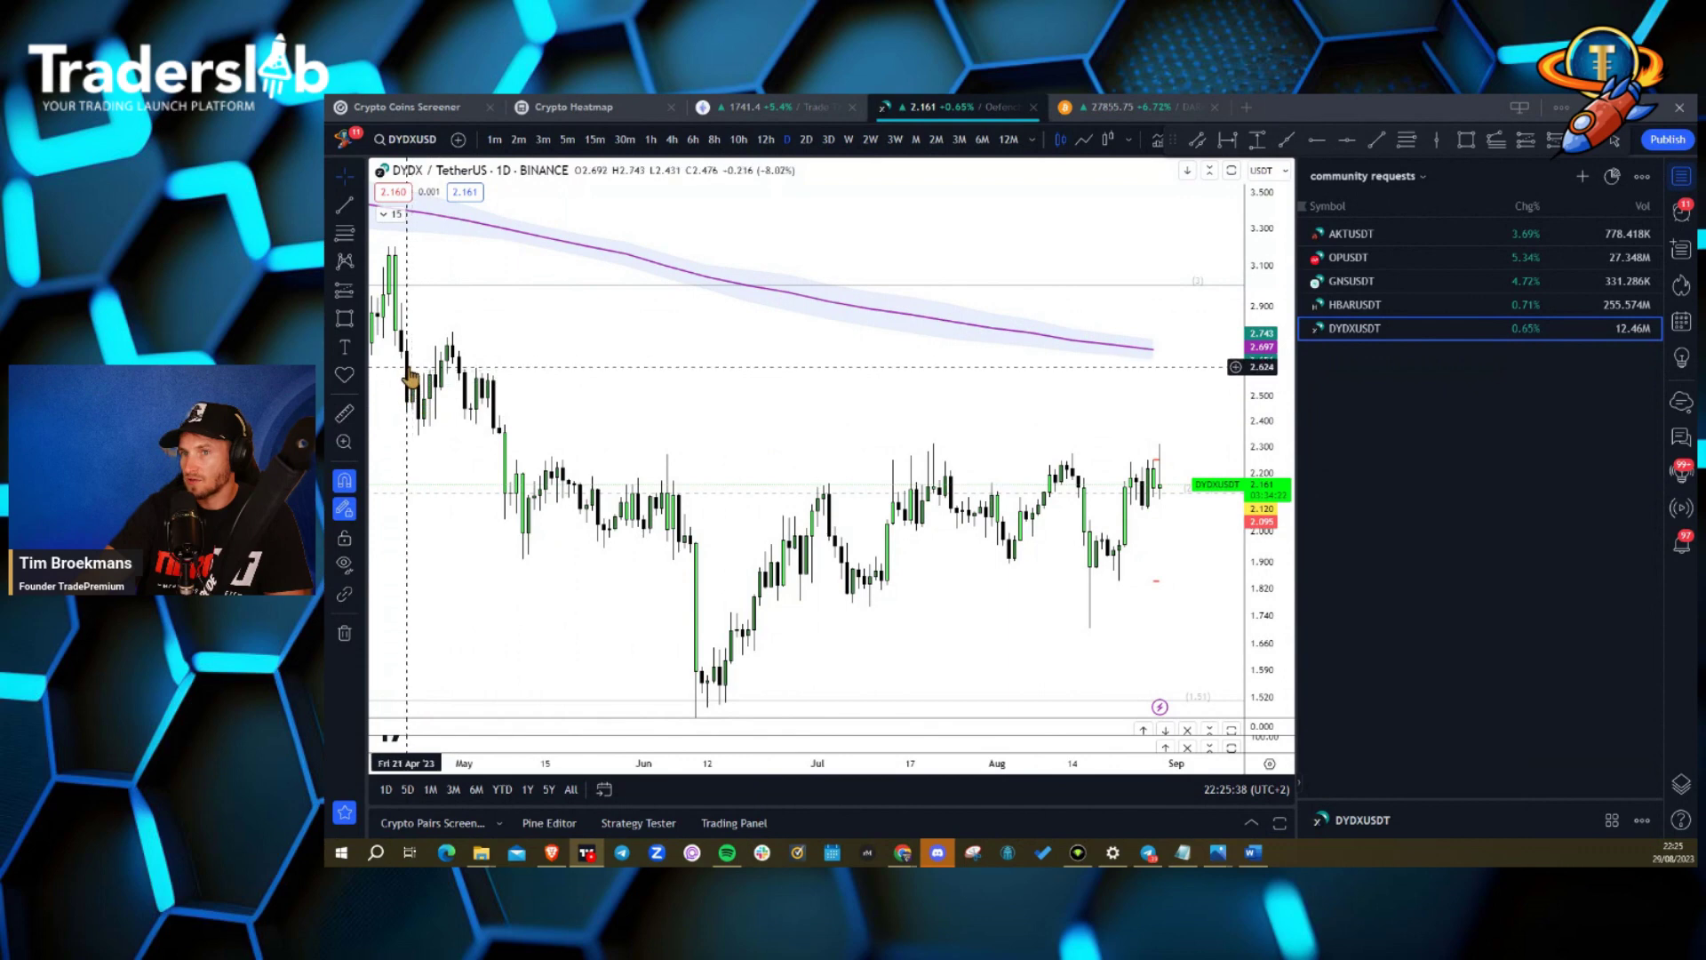
left_click(385, 214)
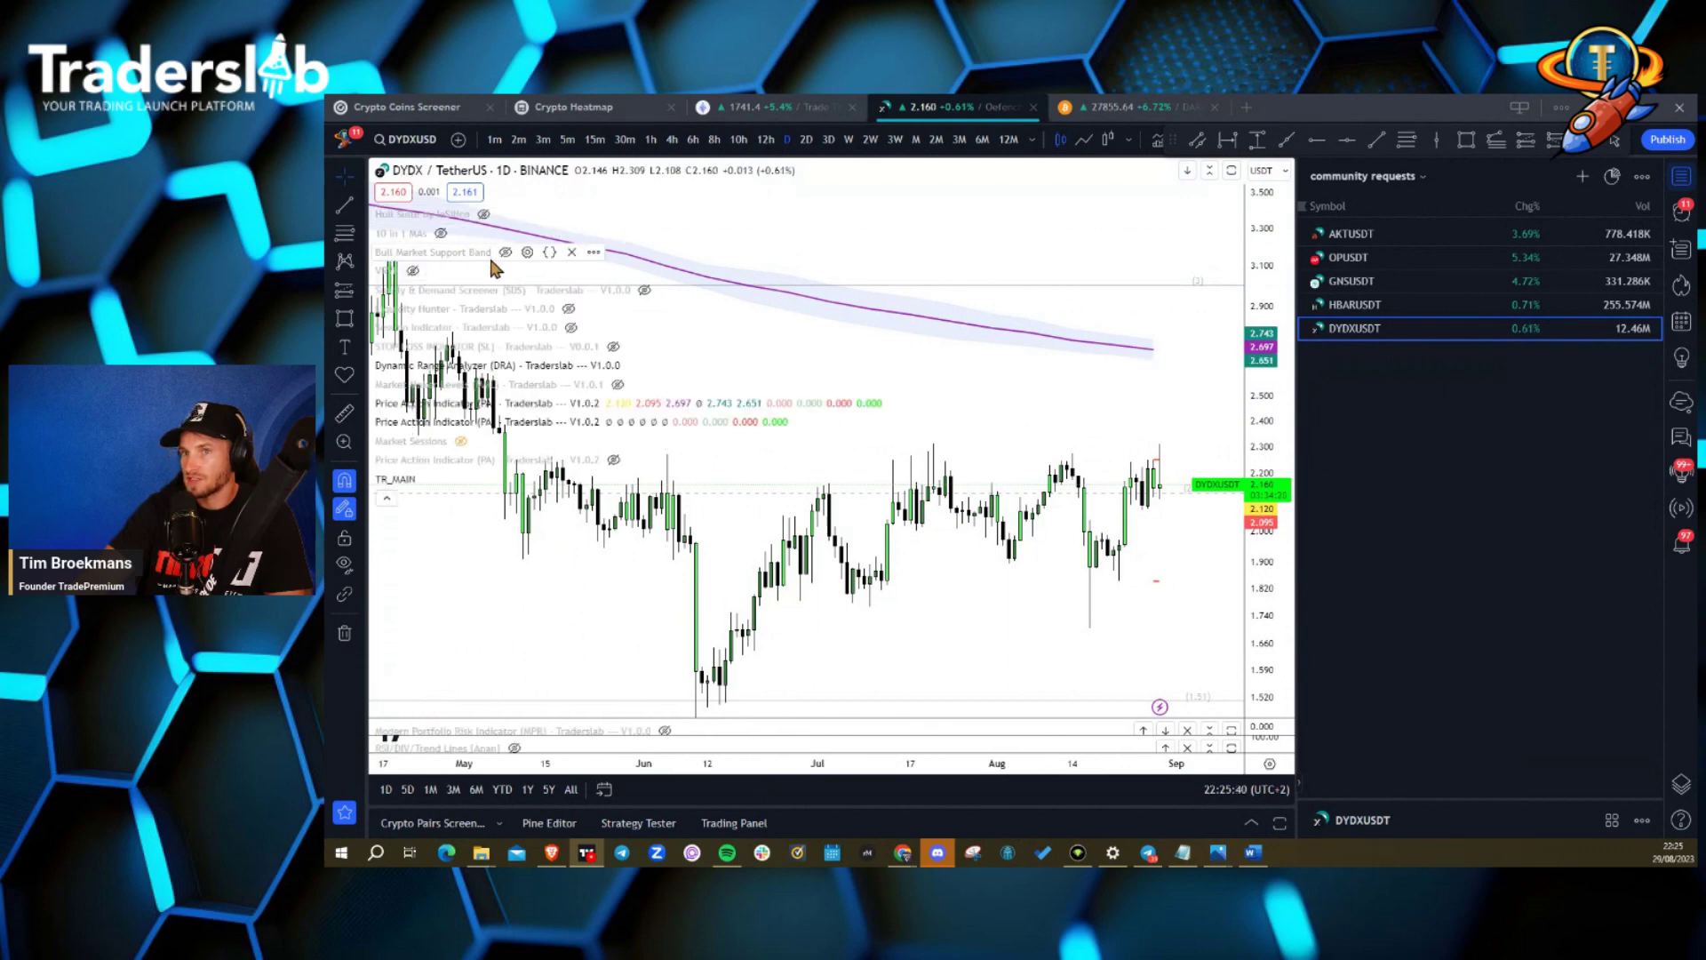
Turn on the Liquidity Hunter zones and close the watchlist to widen the chart.
left_click(568, 309)
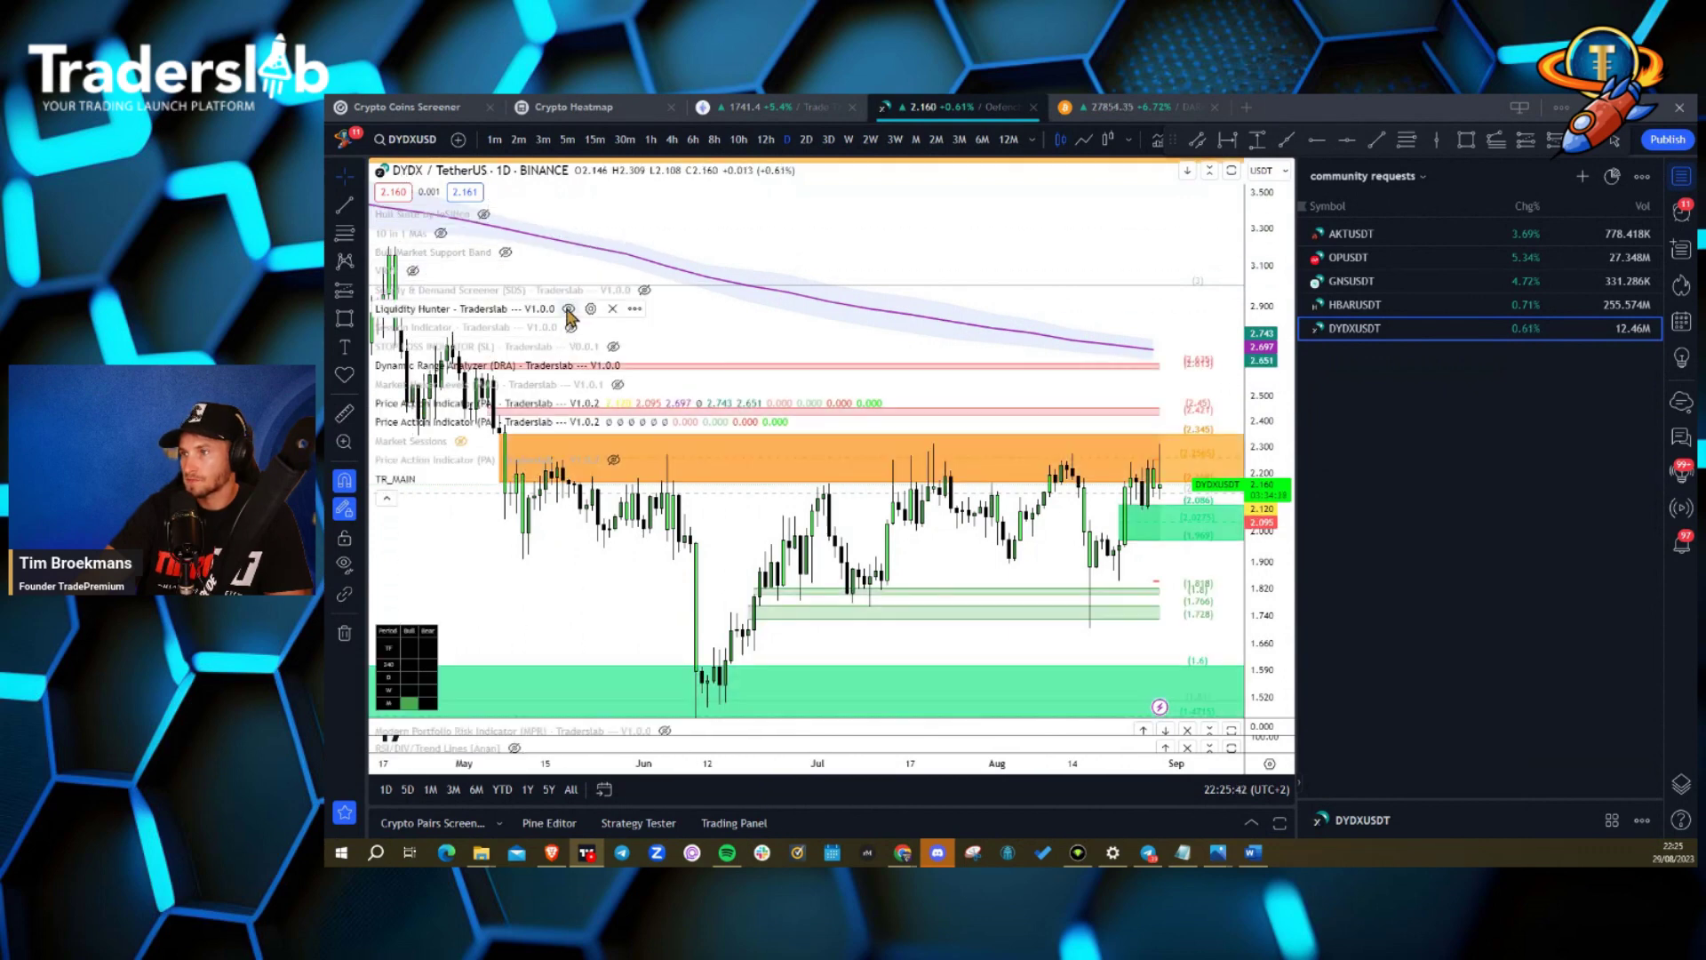
mouse_move(395, 478)
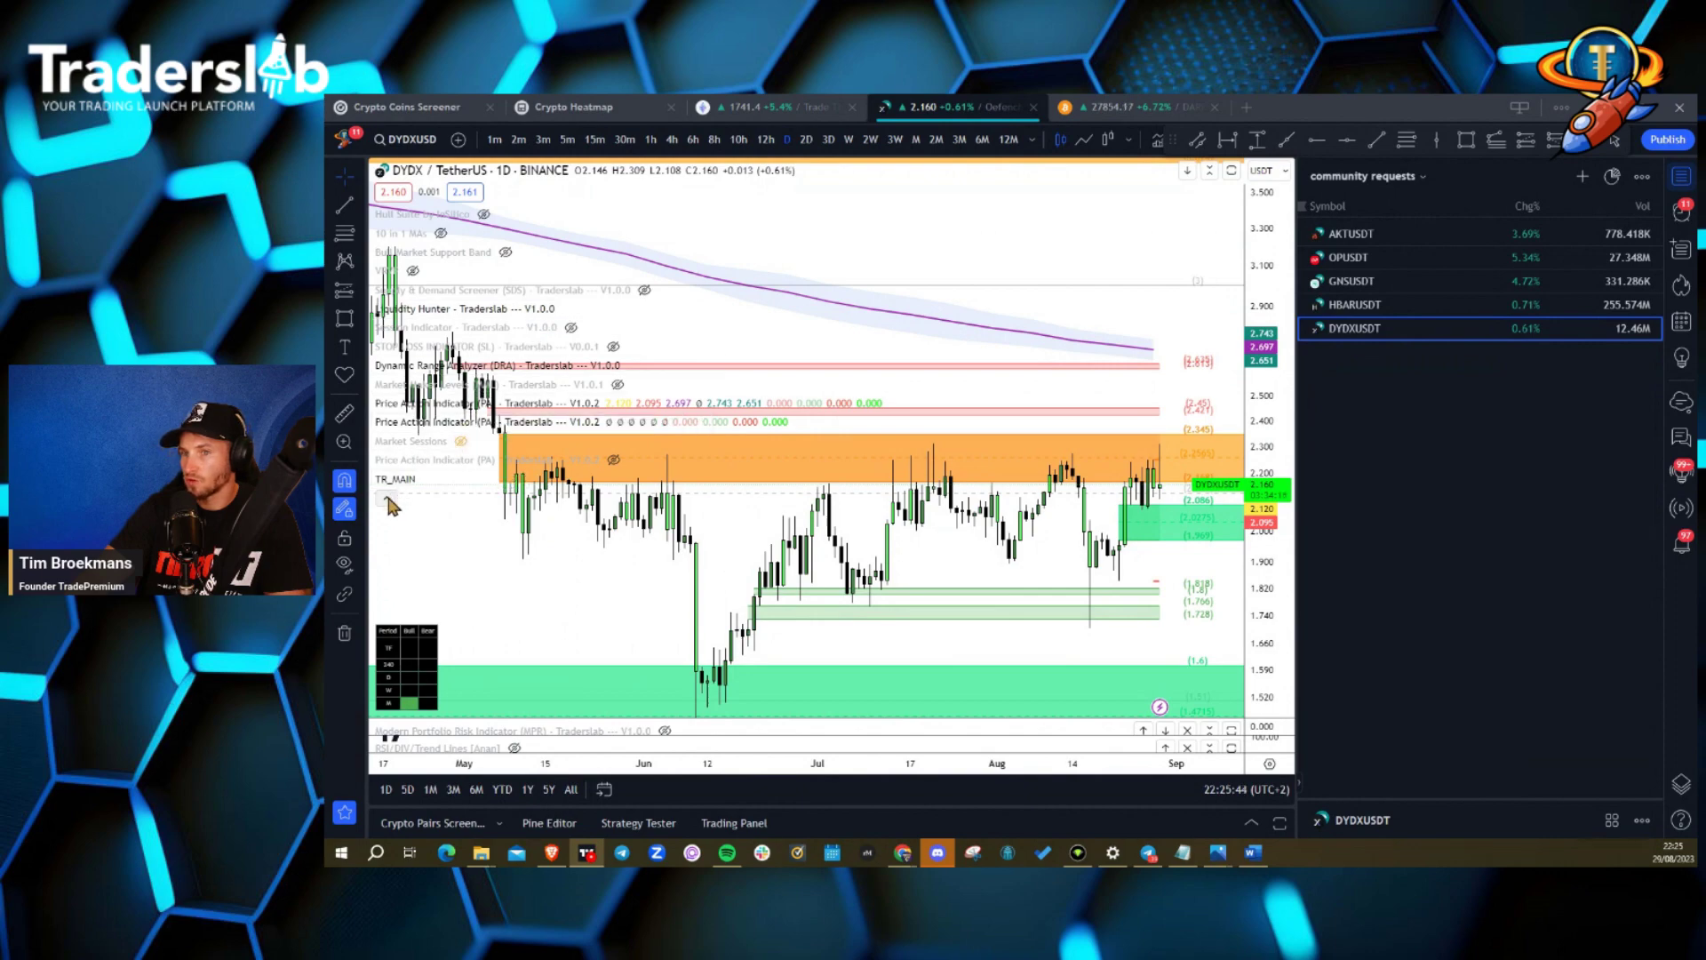
mouse_move(648, 602)
left_mouse_down()
mouse_move(480, 579)
mouse_move(543, 582)
left_mouse_up()
left_click(1681, 182)
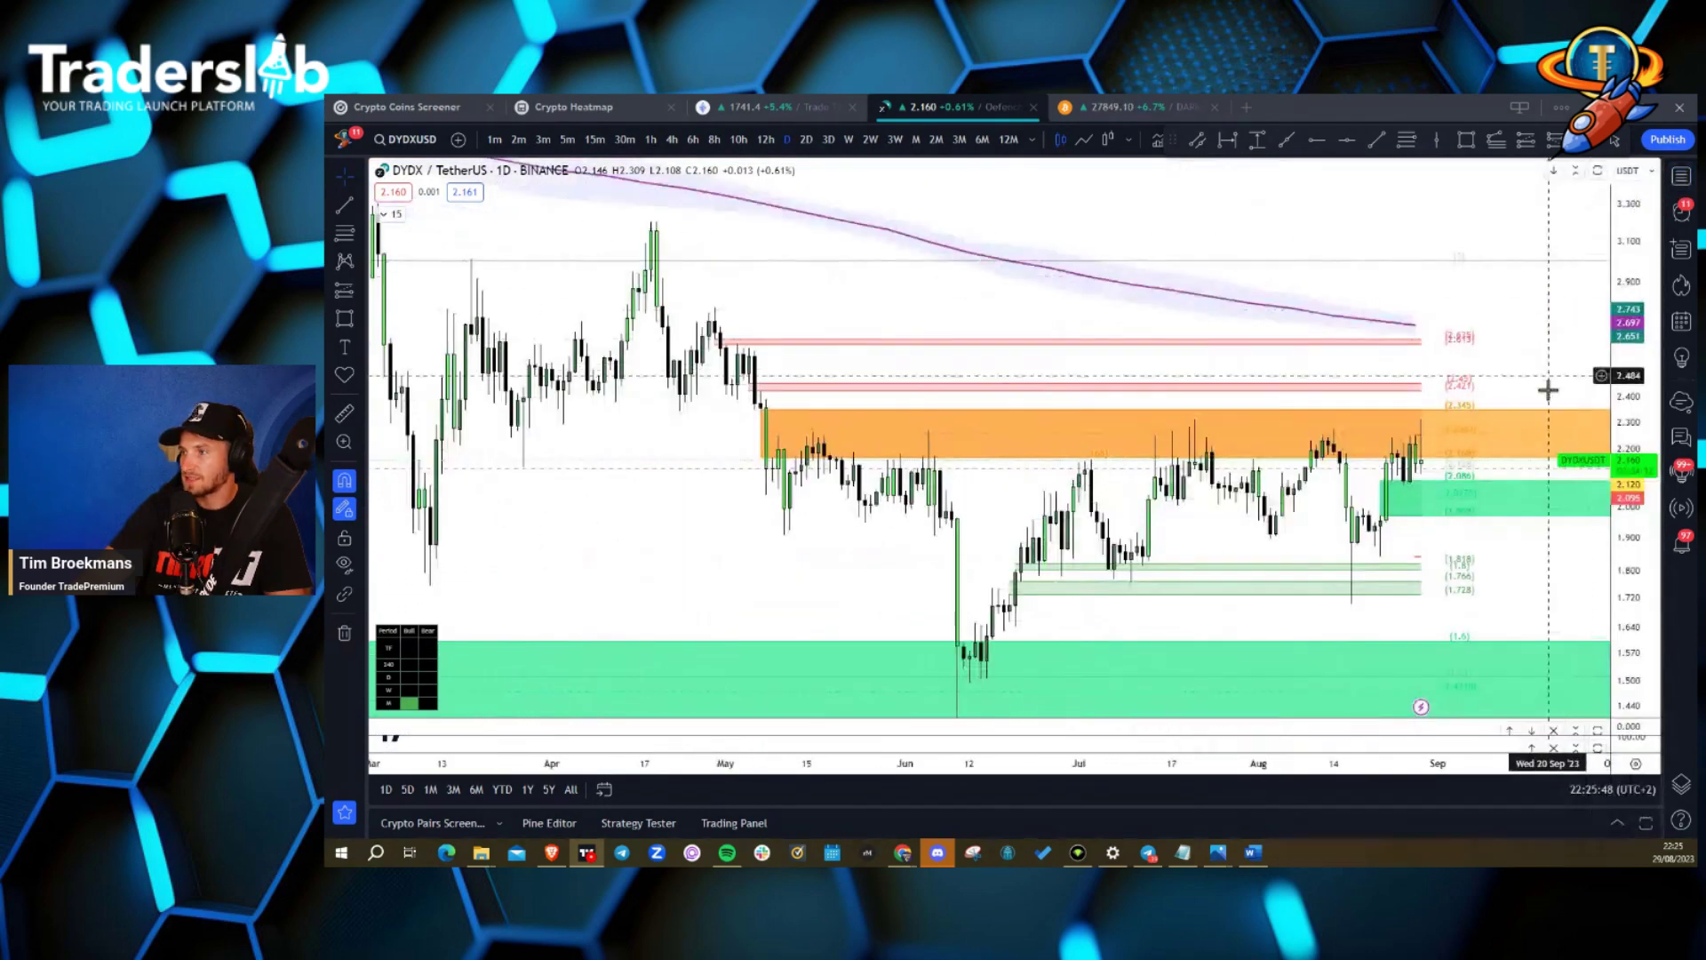
left_click_drag(1542, 385, 1260, 324)
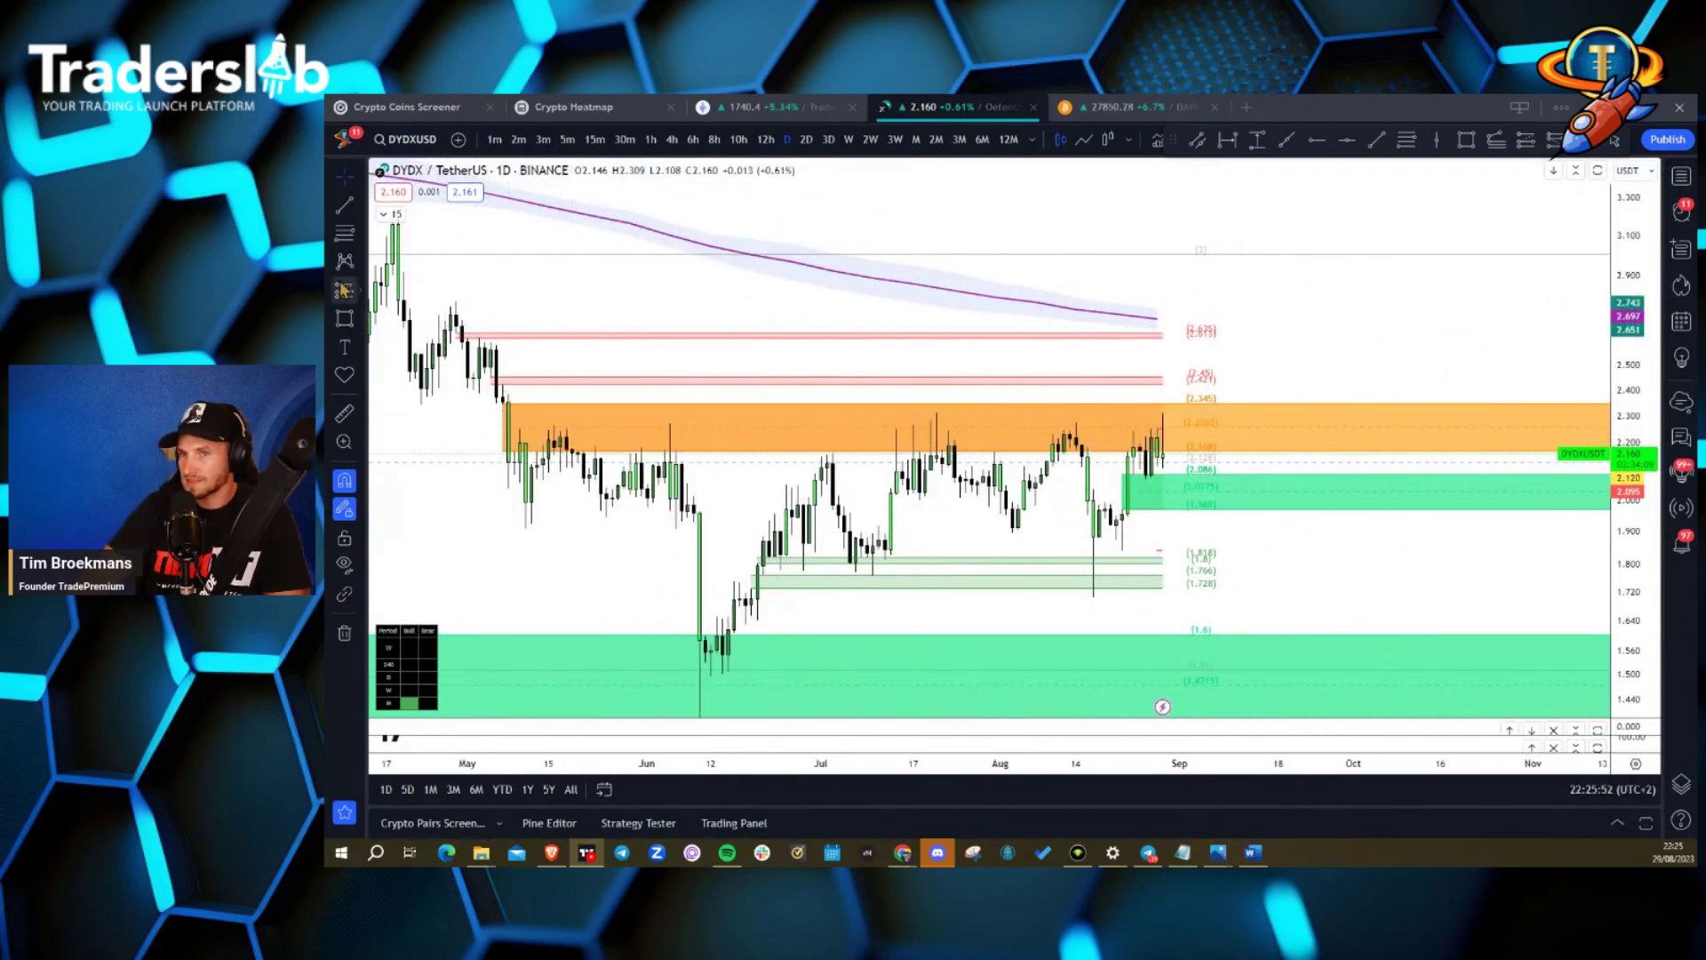
Add a black 2px horizontal line at 2.248 and zoom out to show from March.
left_click(1347, 147)
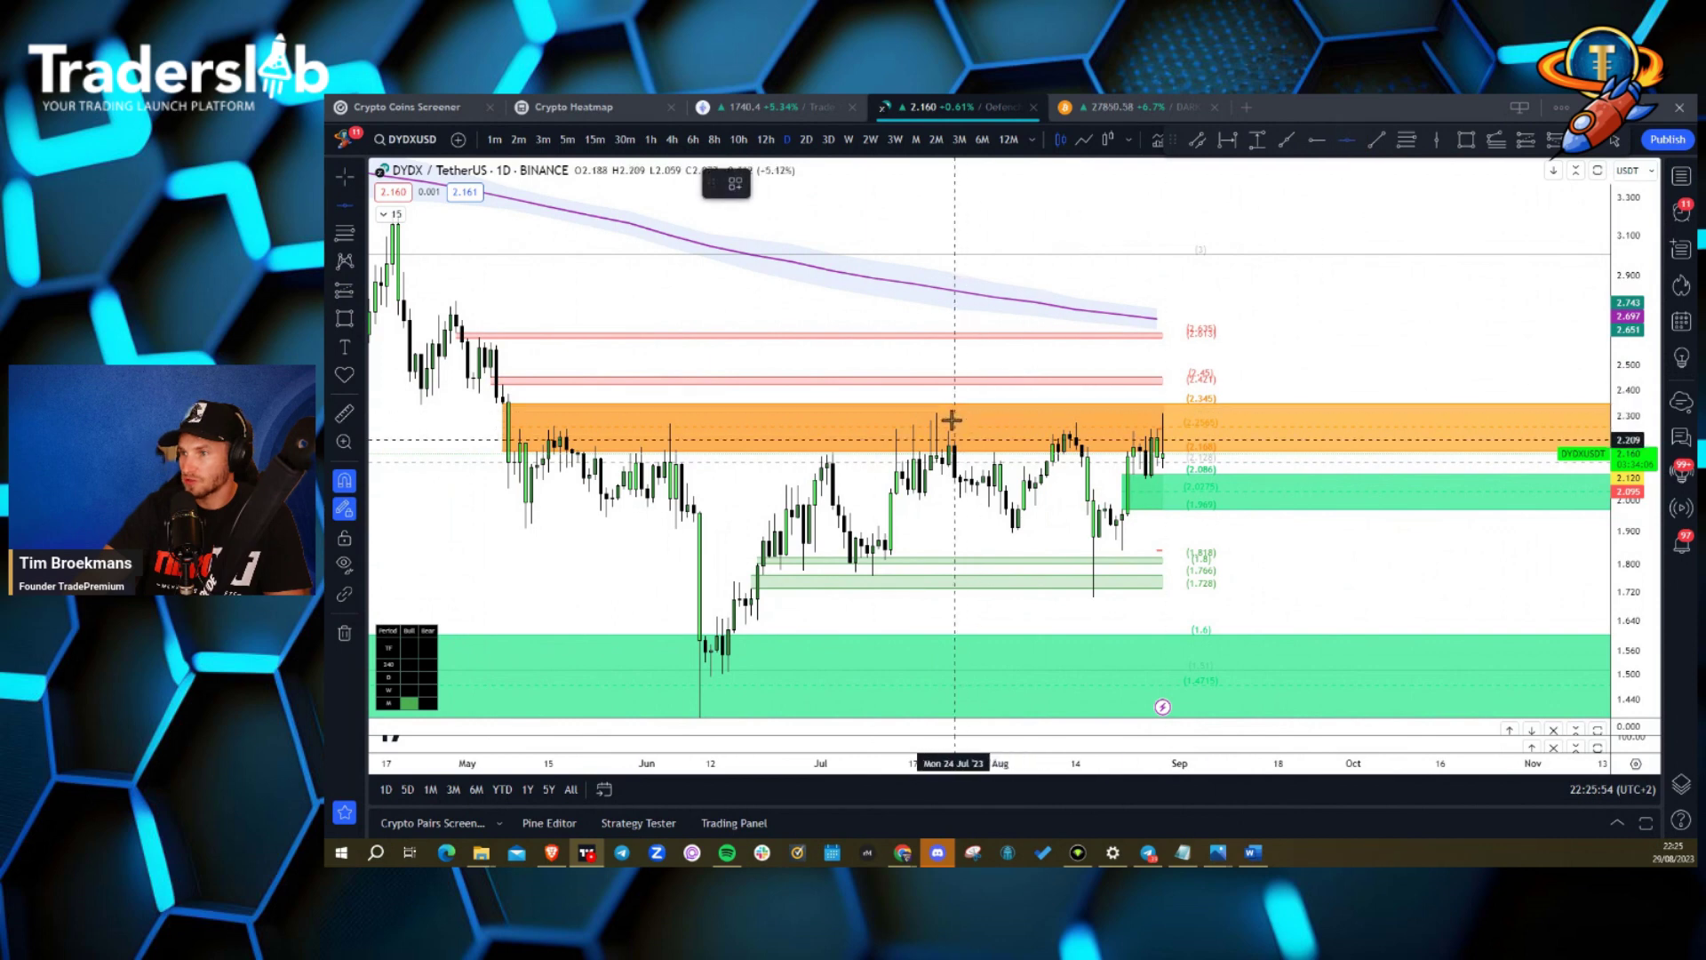
left_click(990, 430)
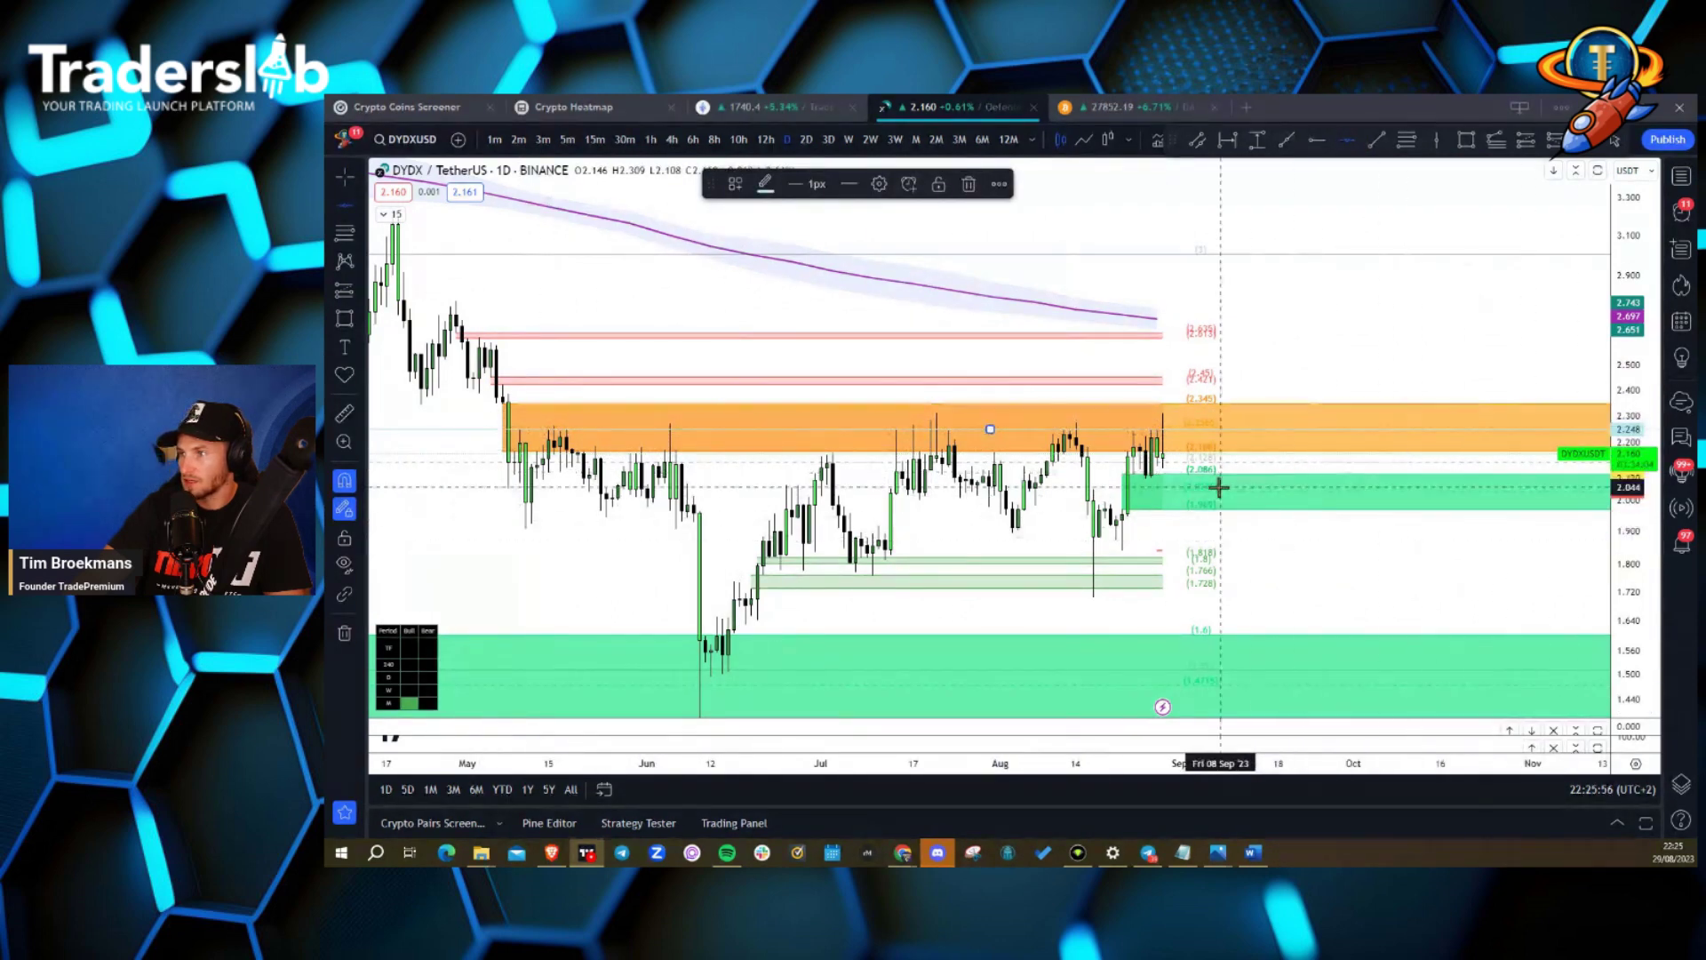
left_click(766, 185)
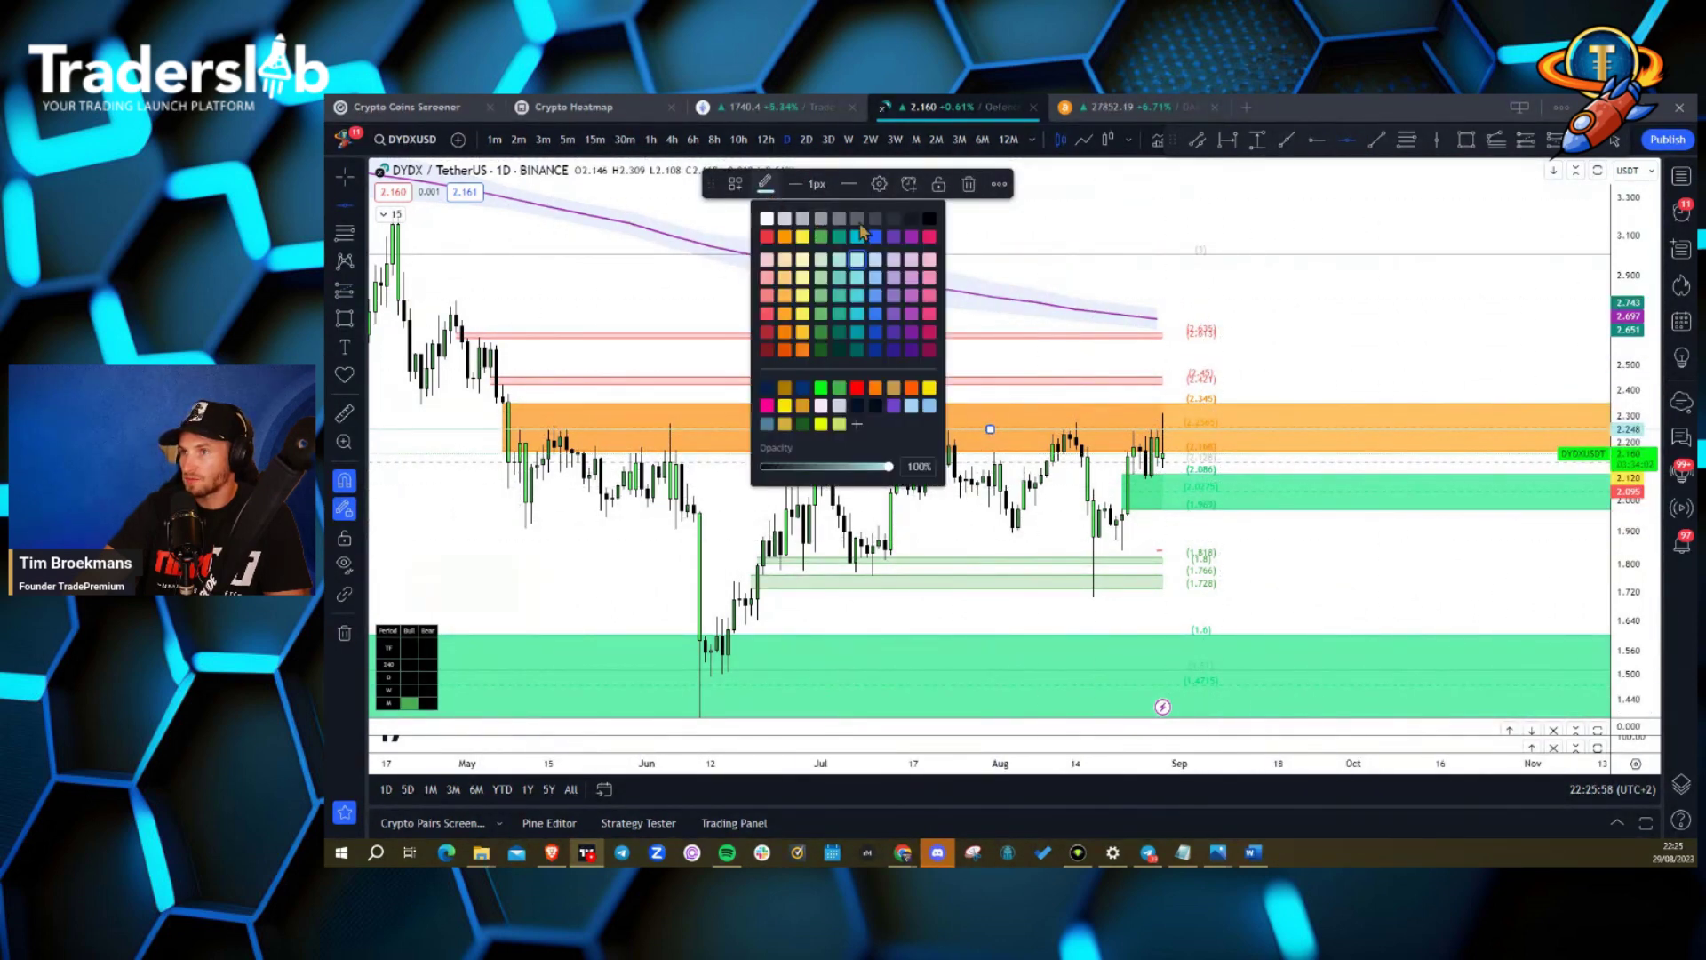
left_click(927, 223)
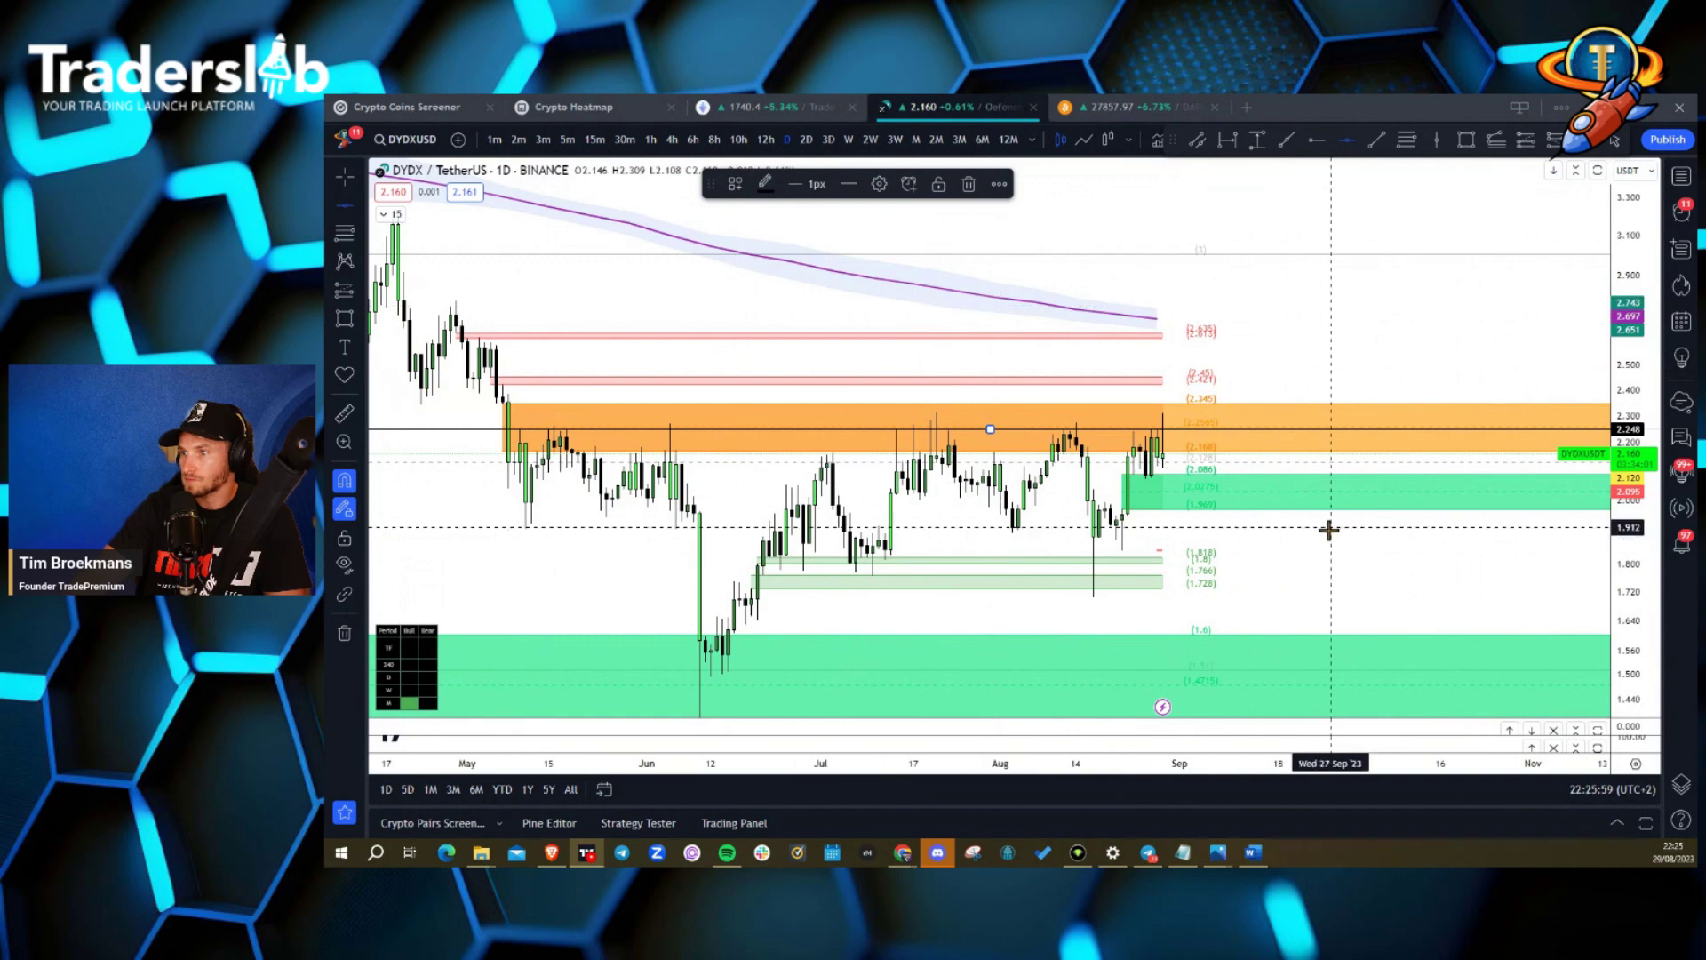
left_click(803, 187)
left_click(804, 244)
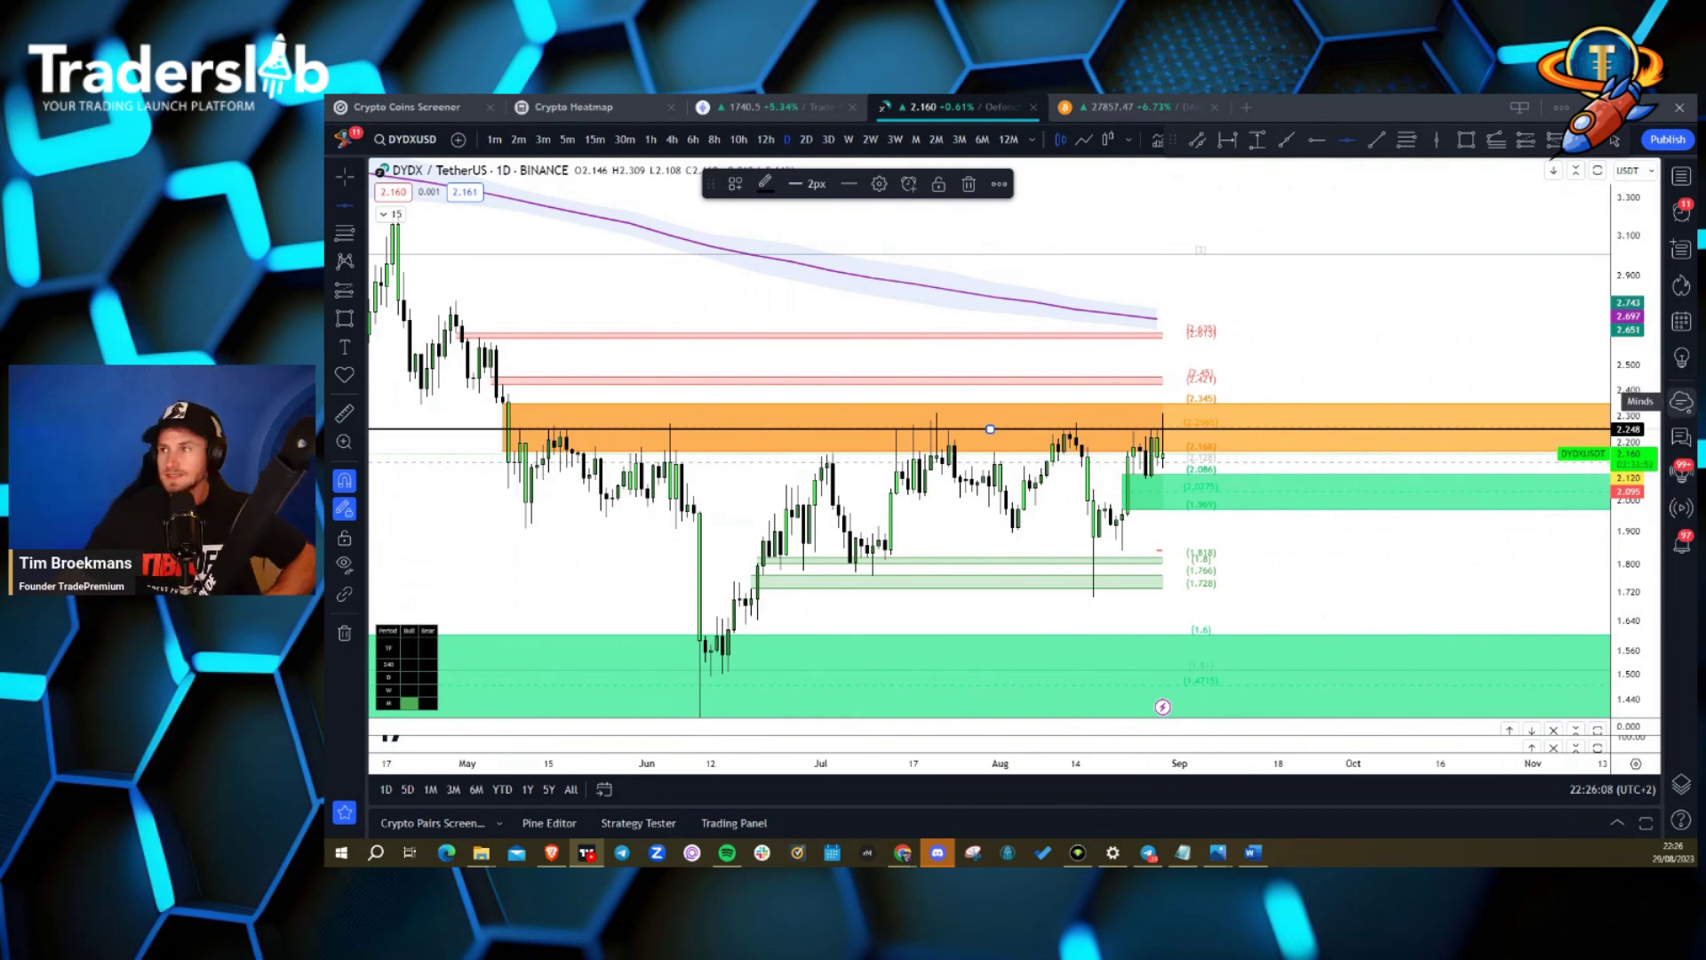
left_click_drag(1629, 342, 1629, 352)
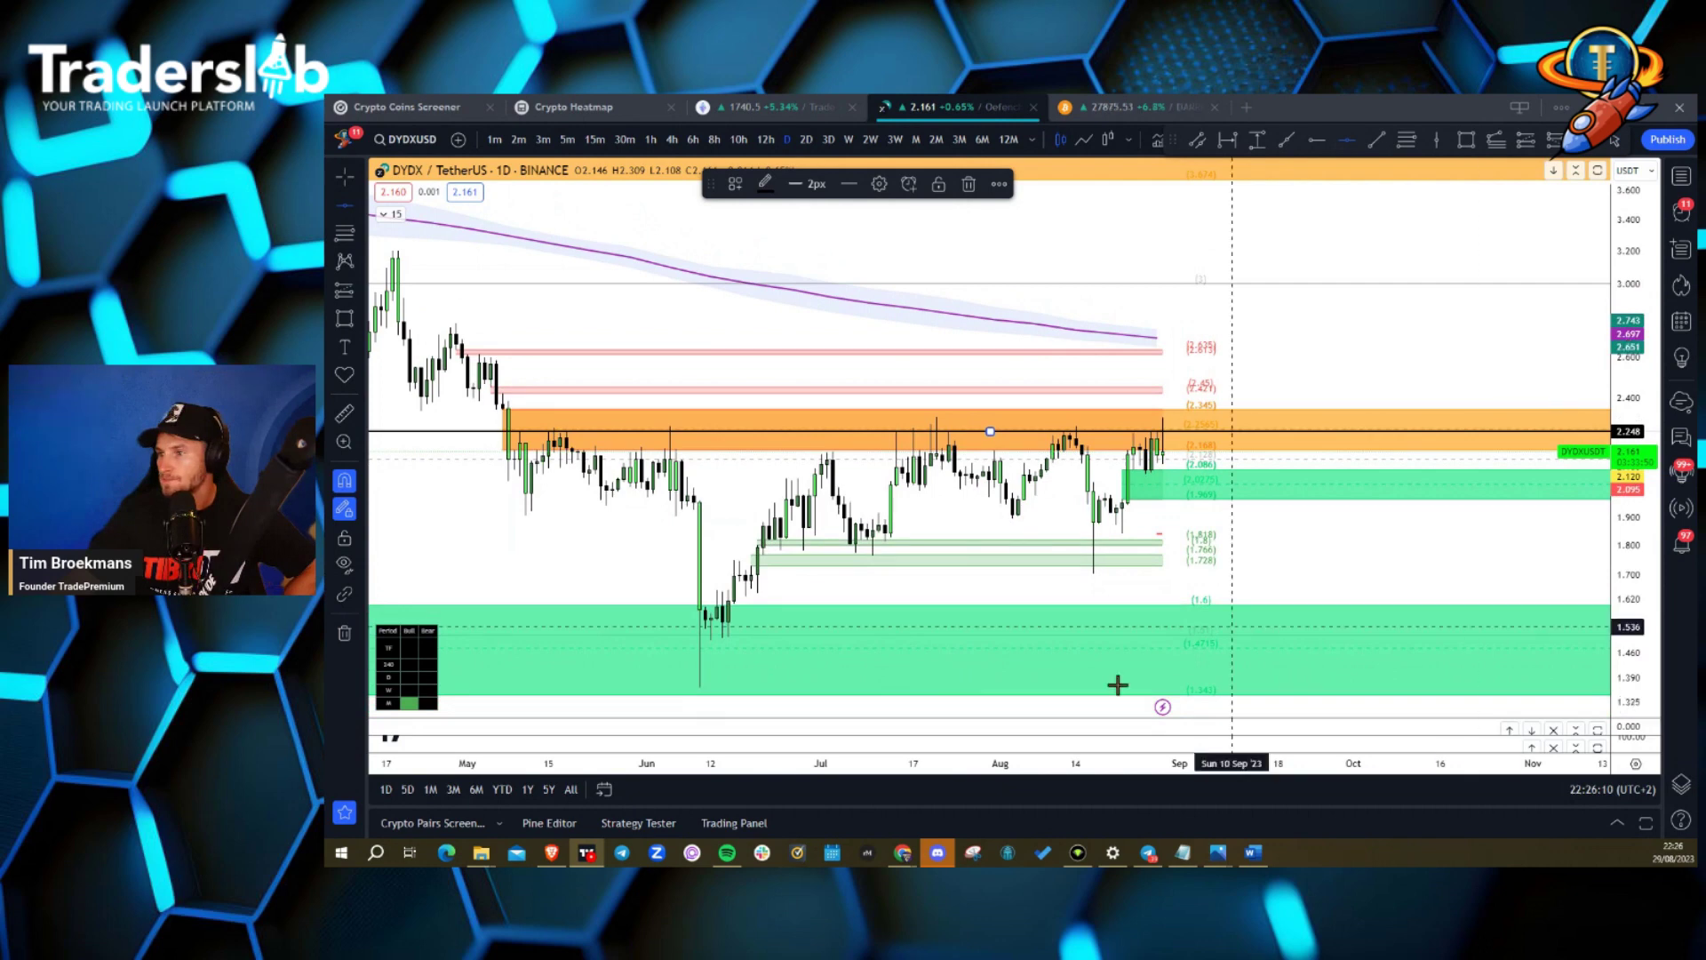
left_click_drag(710, 758, 622, 758)
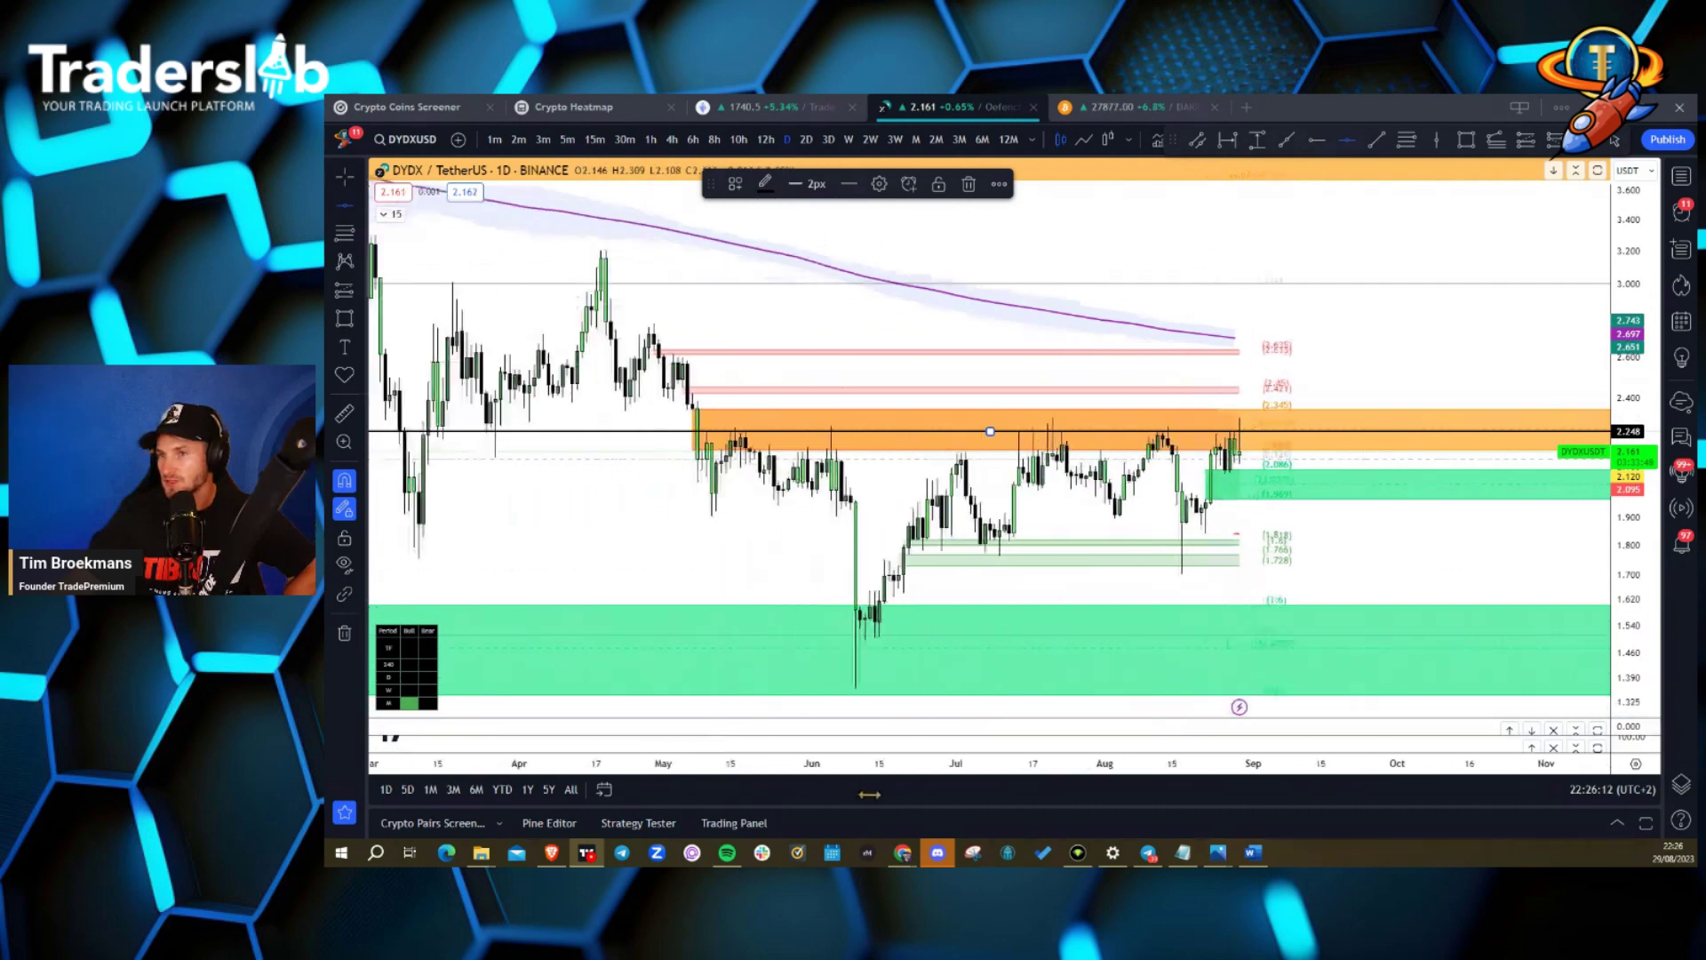
left_click_drag(1617, 373, 1615, 412)
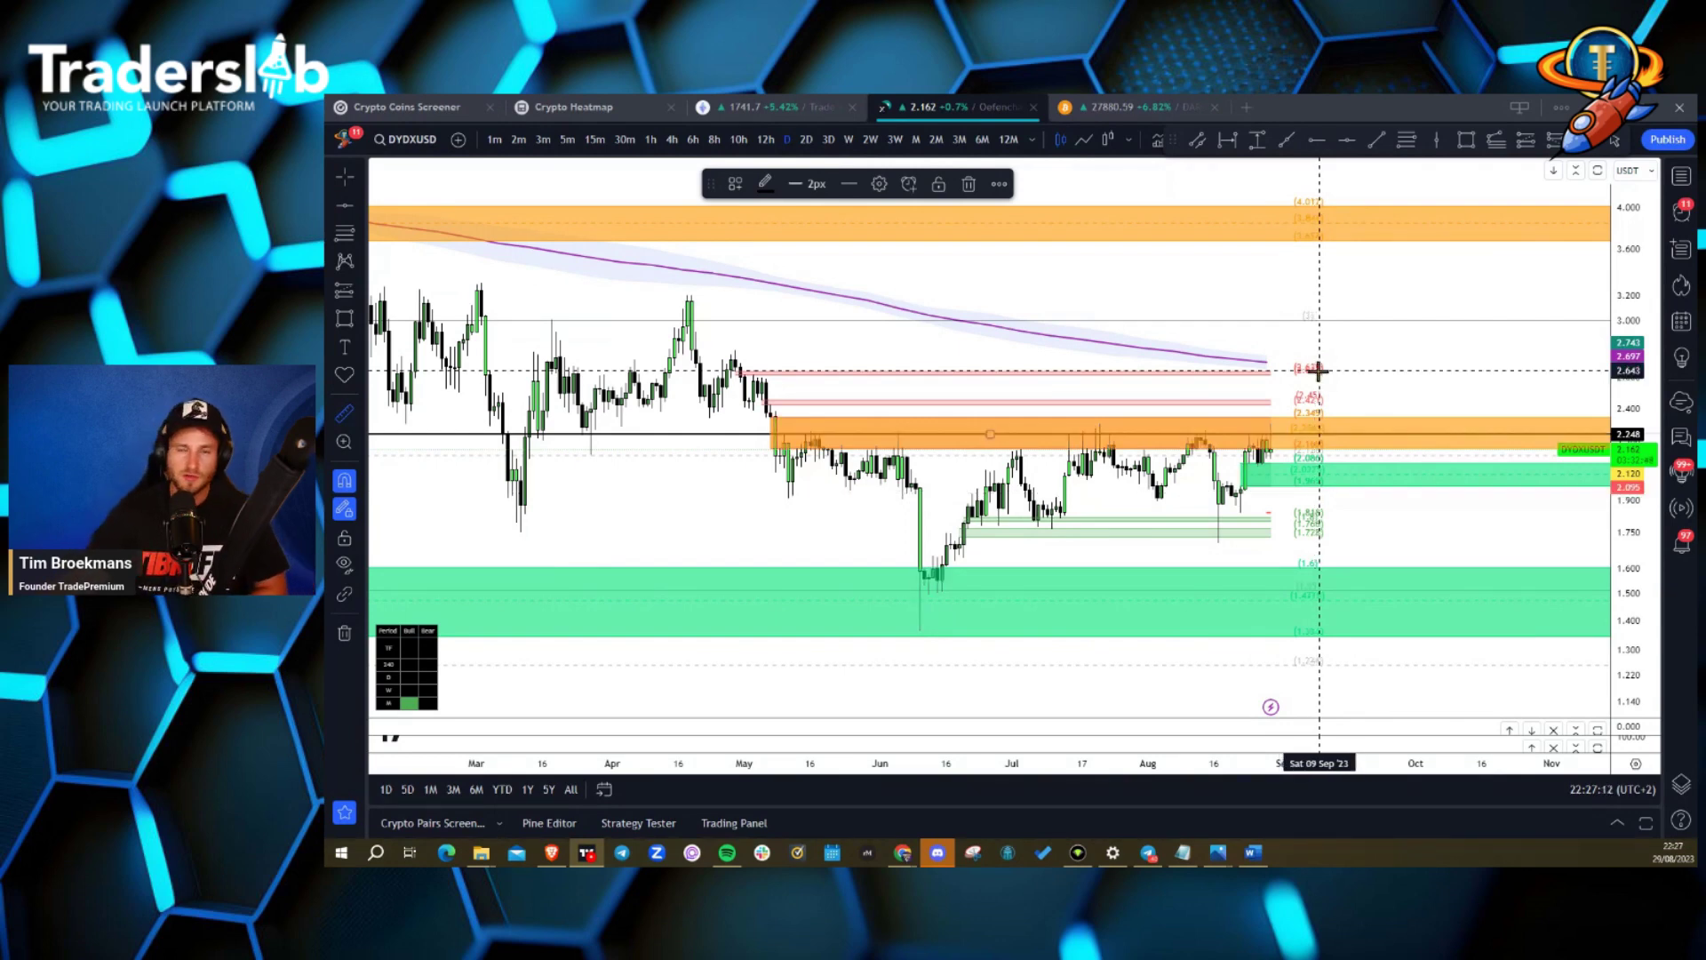
Measure the roughly 72% move from the zone up to the upper orange zone.
left_click(1346, 432, "shift")
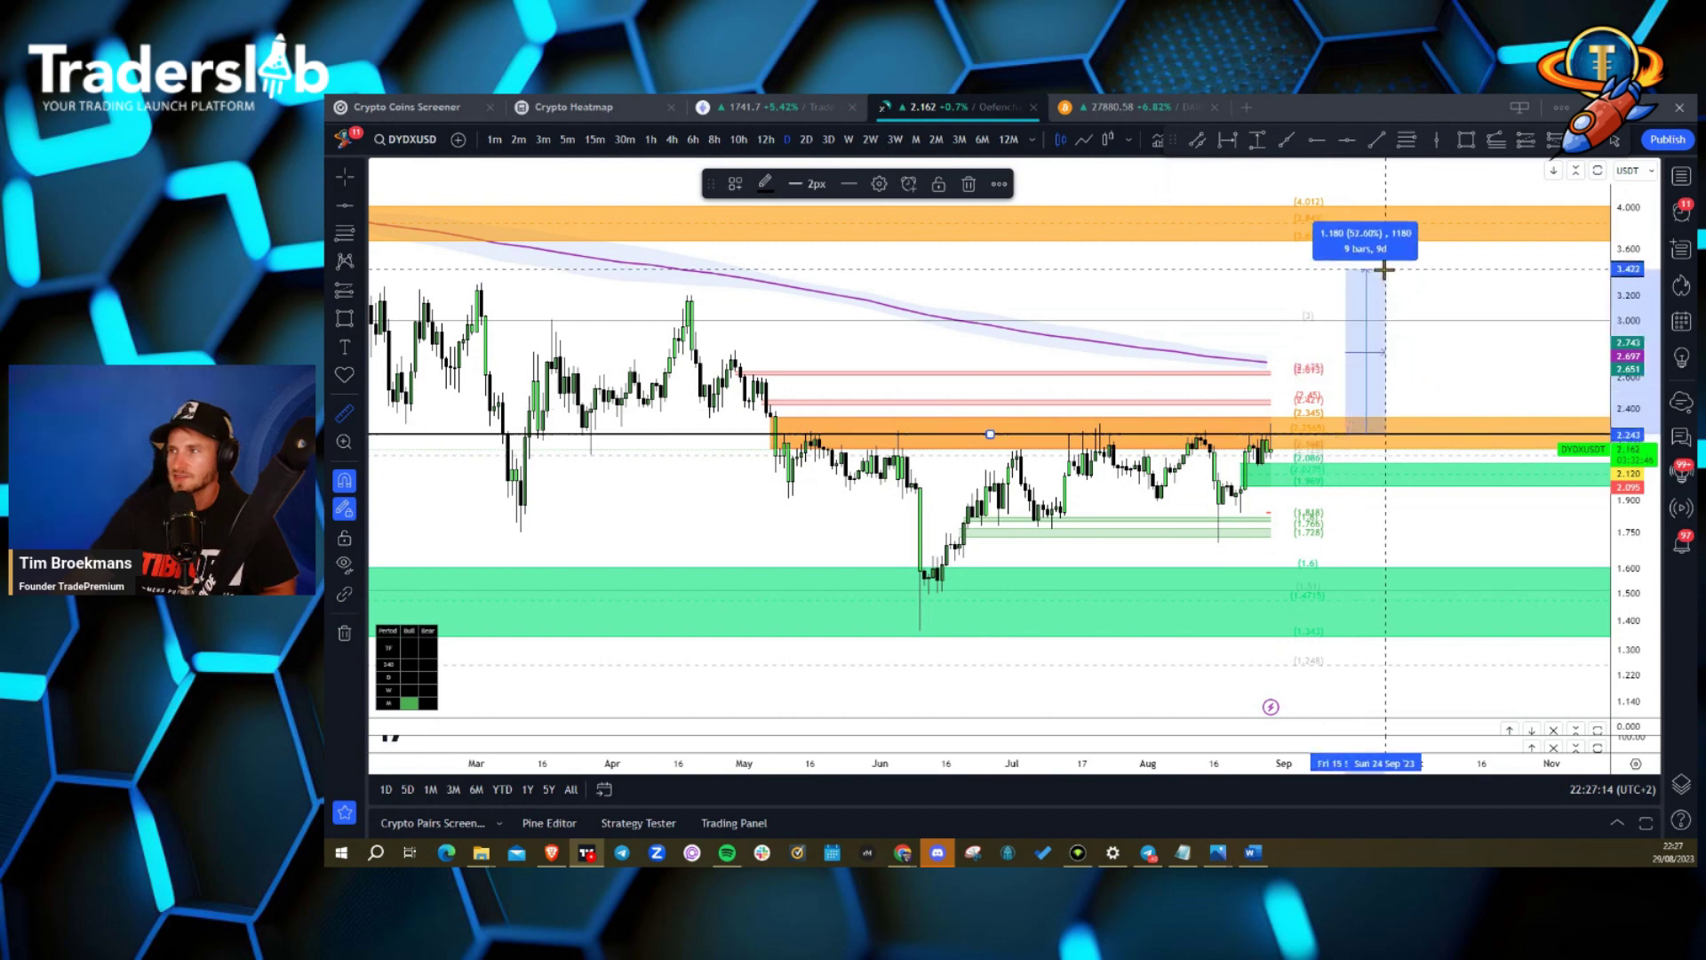
left_click(1400, 222)
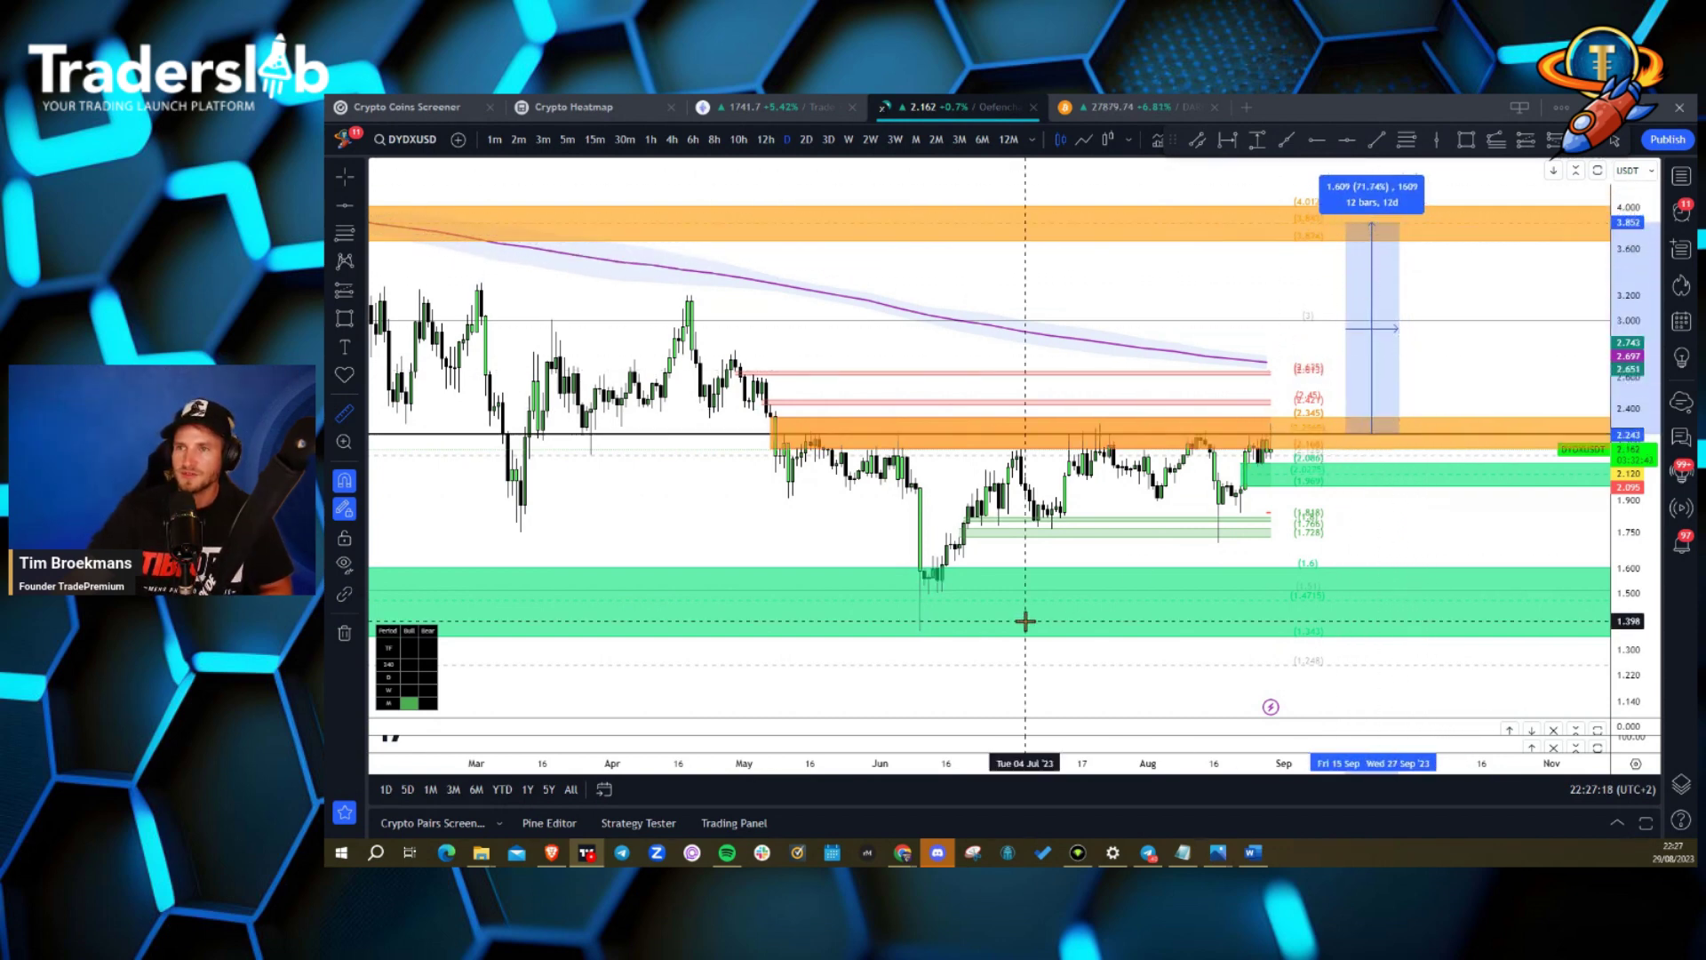
left_click_drag(713, 762, 799, 762)
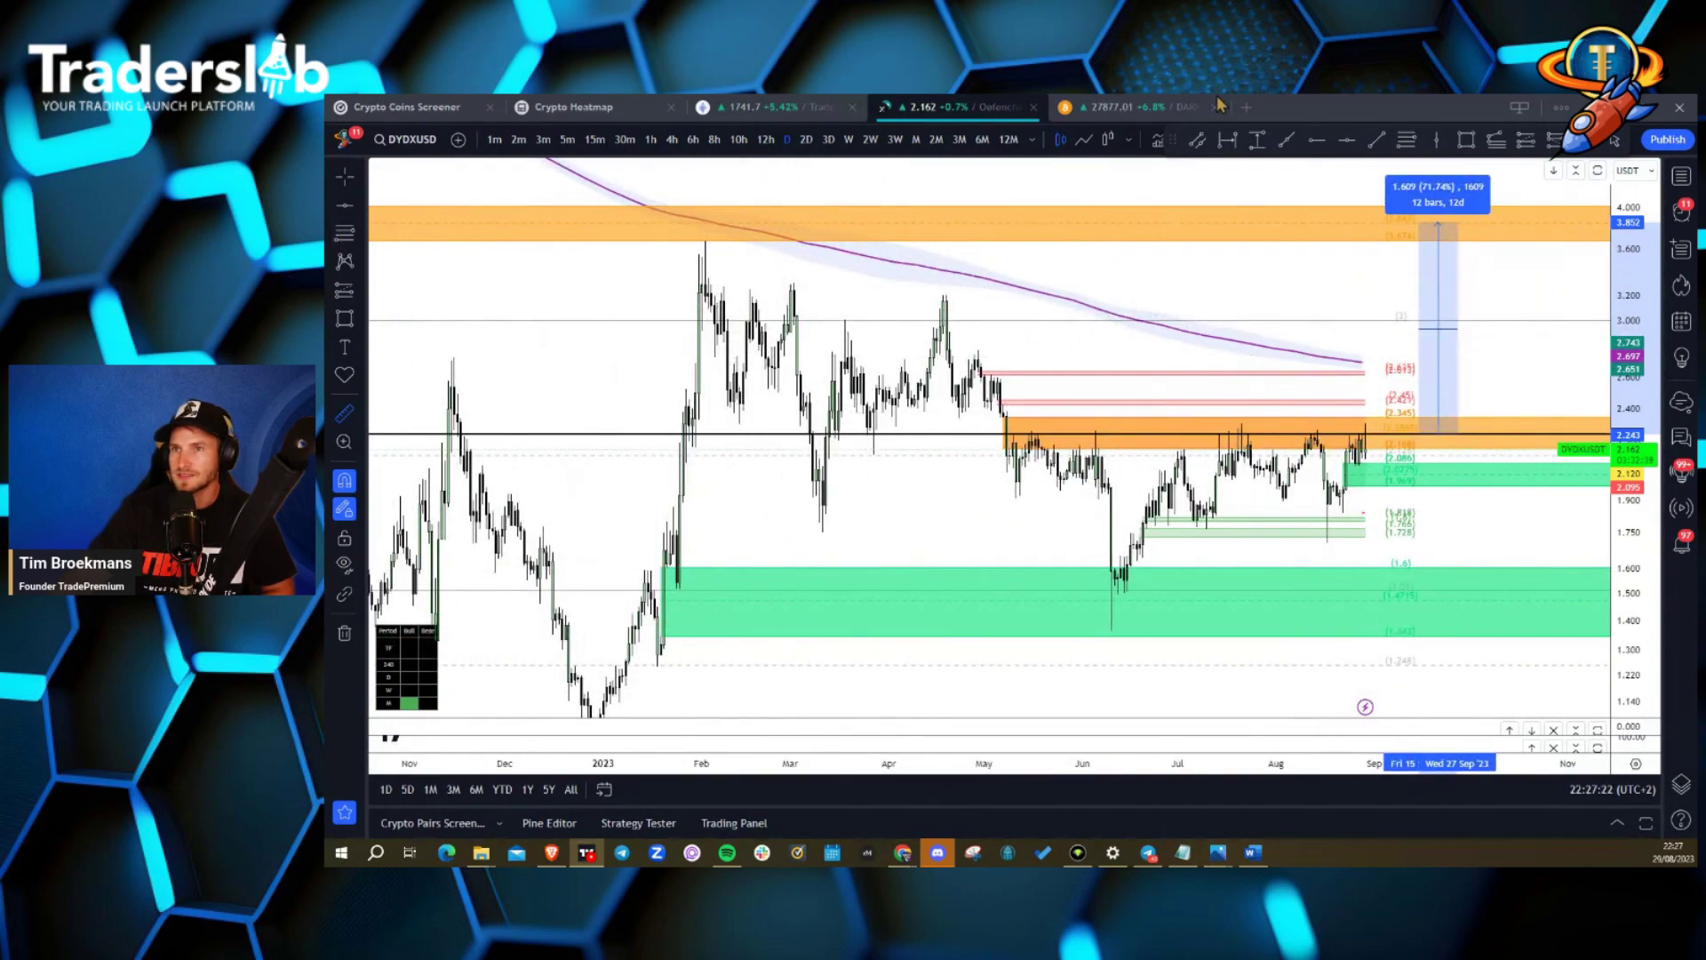
Sketch descending and rising triangle trendlines, delete them, and enable magnet snapping.
left_click(1376, 140)
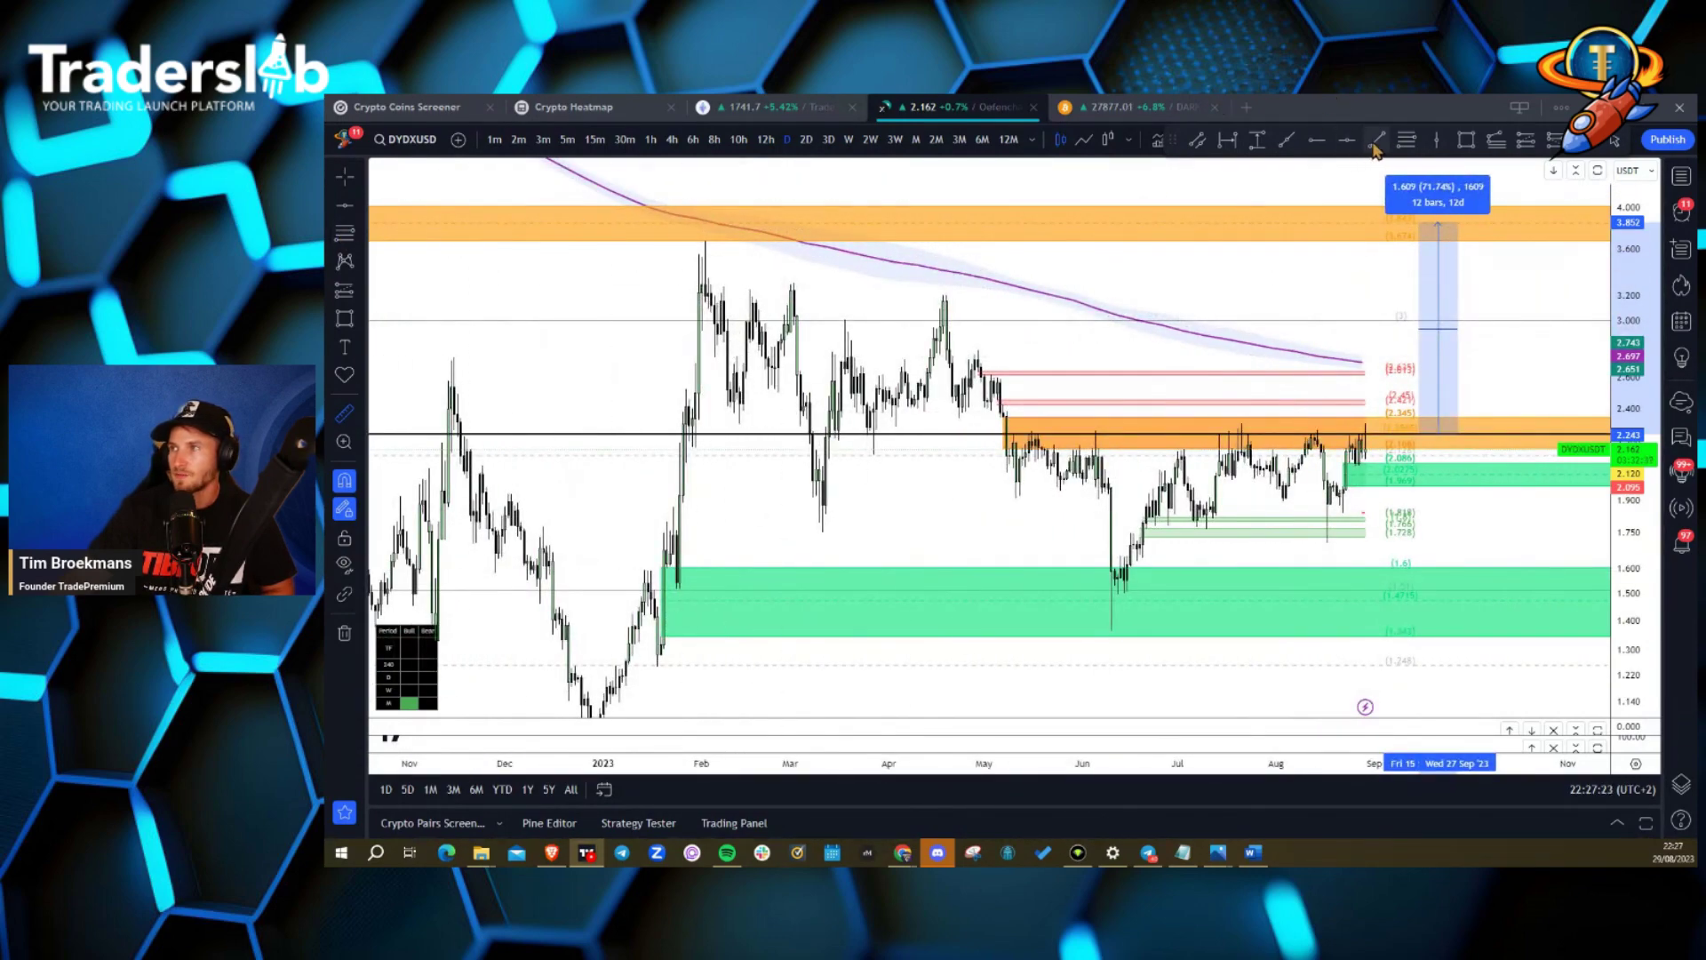
left_click(704, 238)
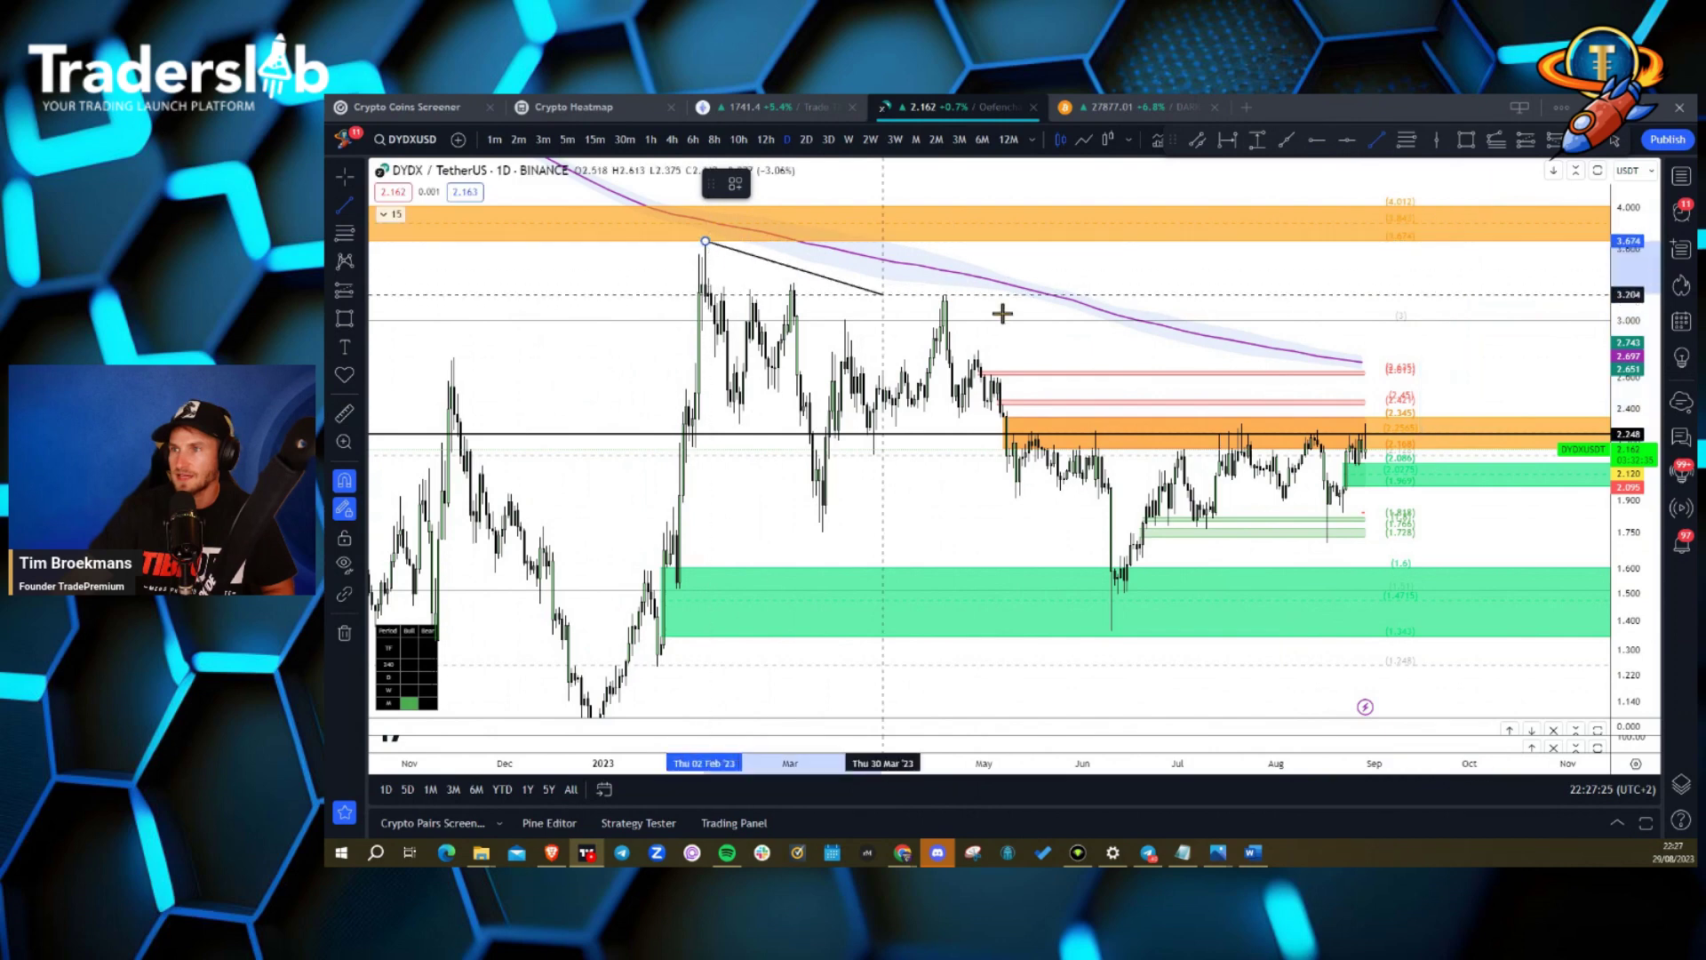
left_click(1599, 476)
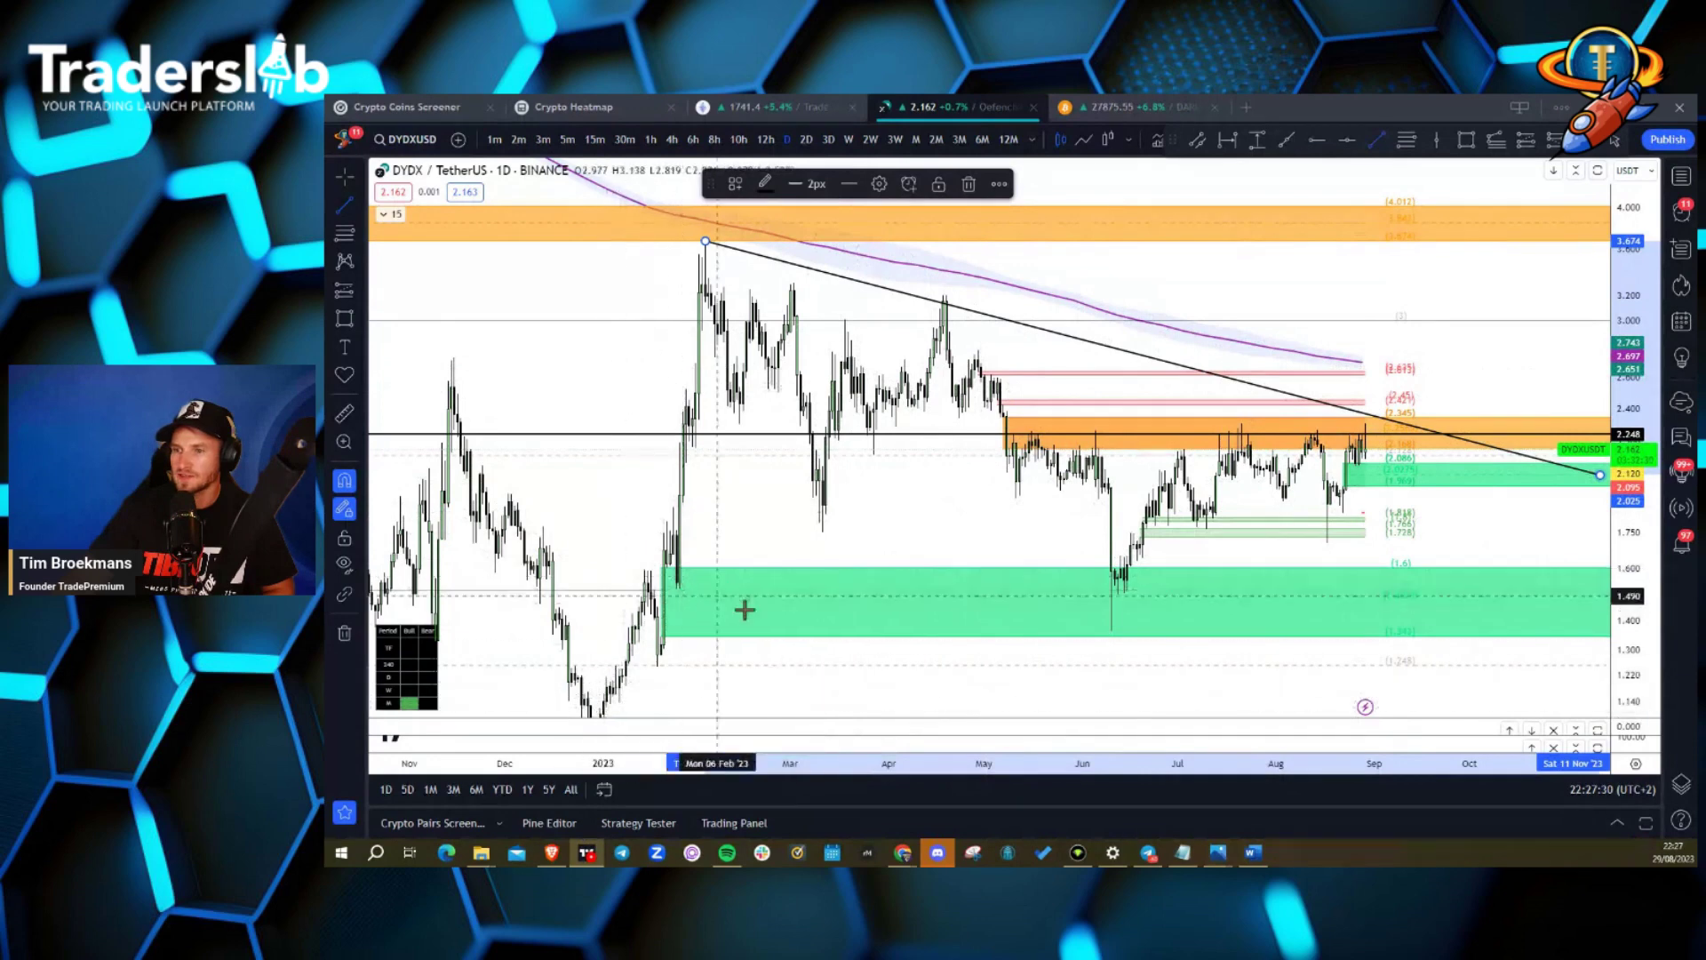
left_click(657, 666)
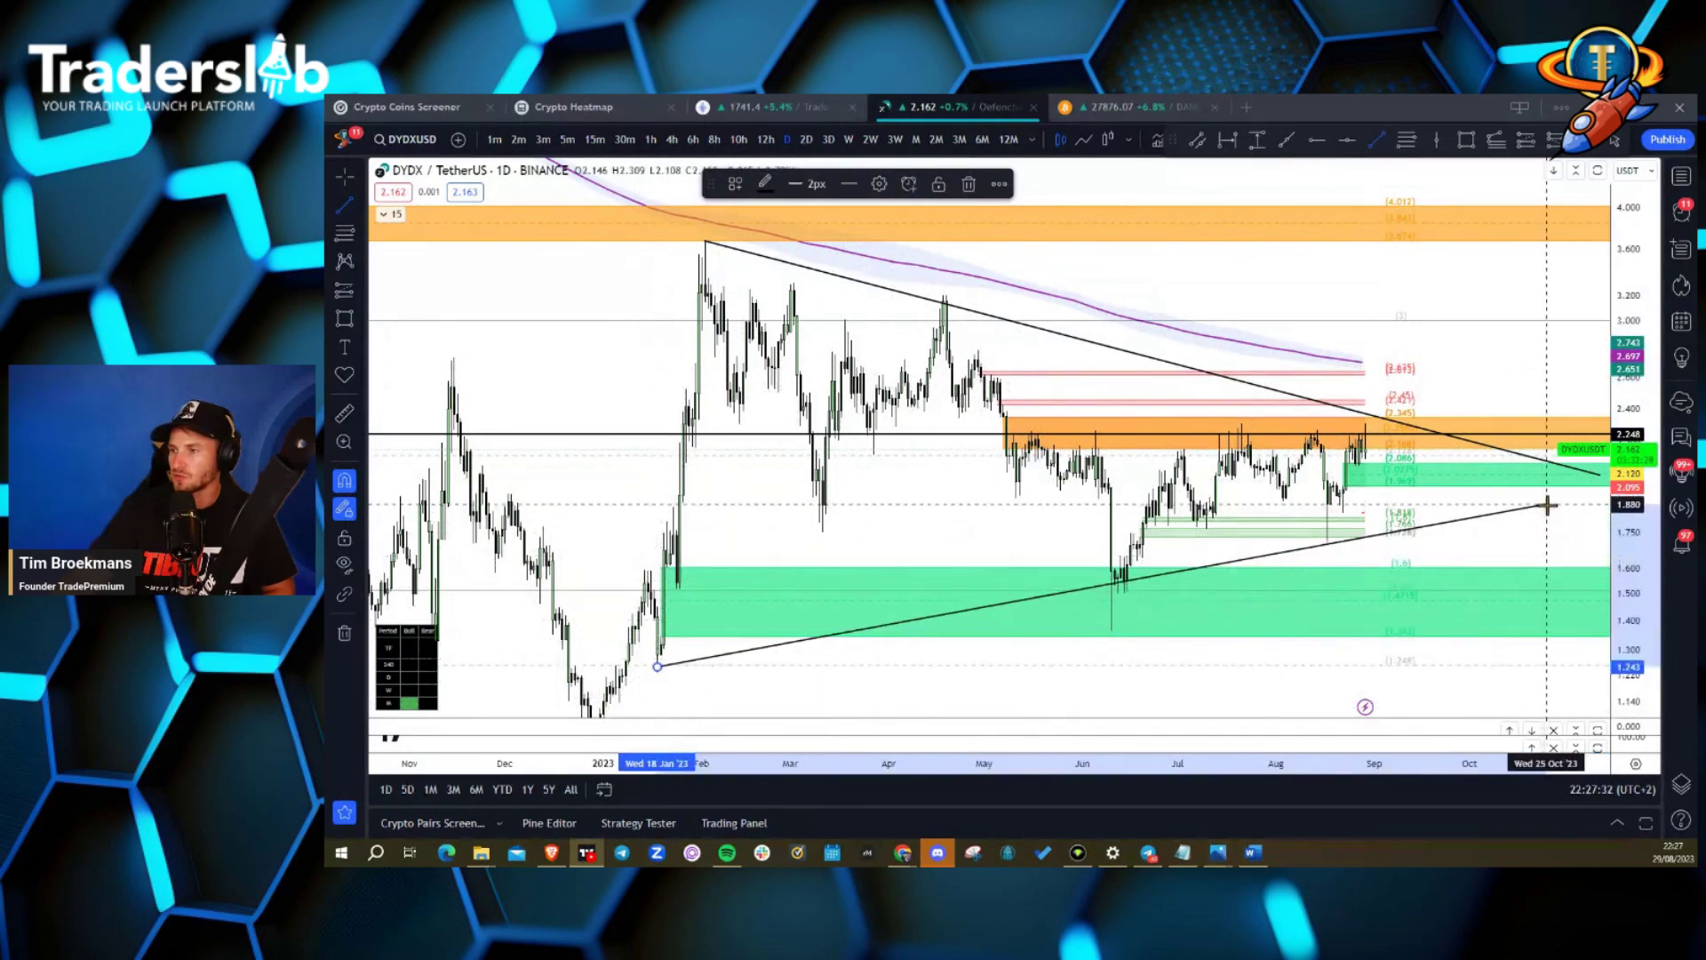
left_click(1523, 511)
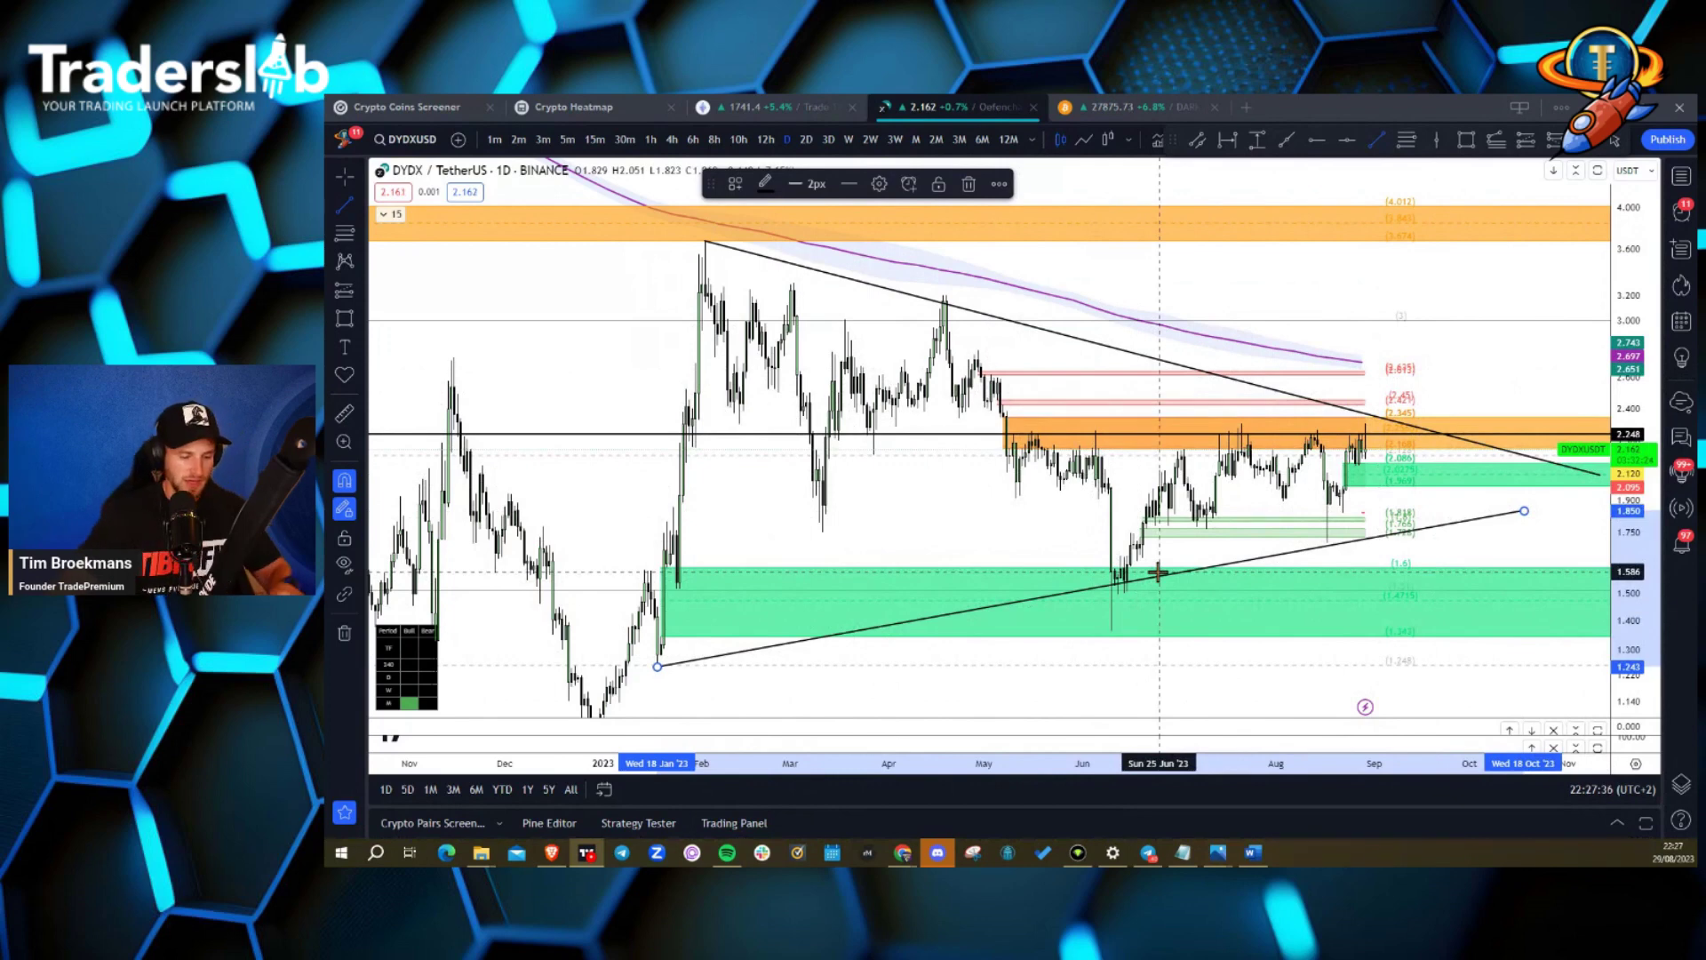
key("Delete")
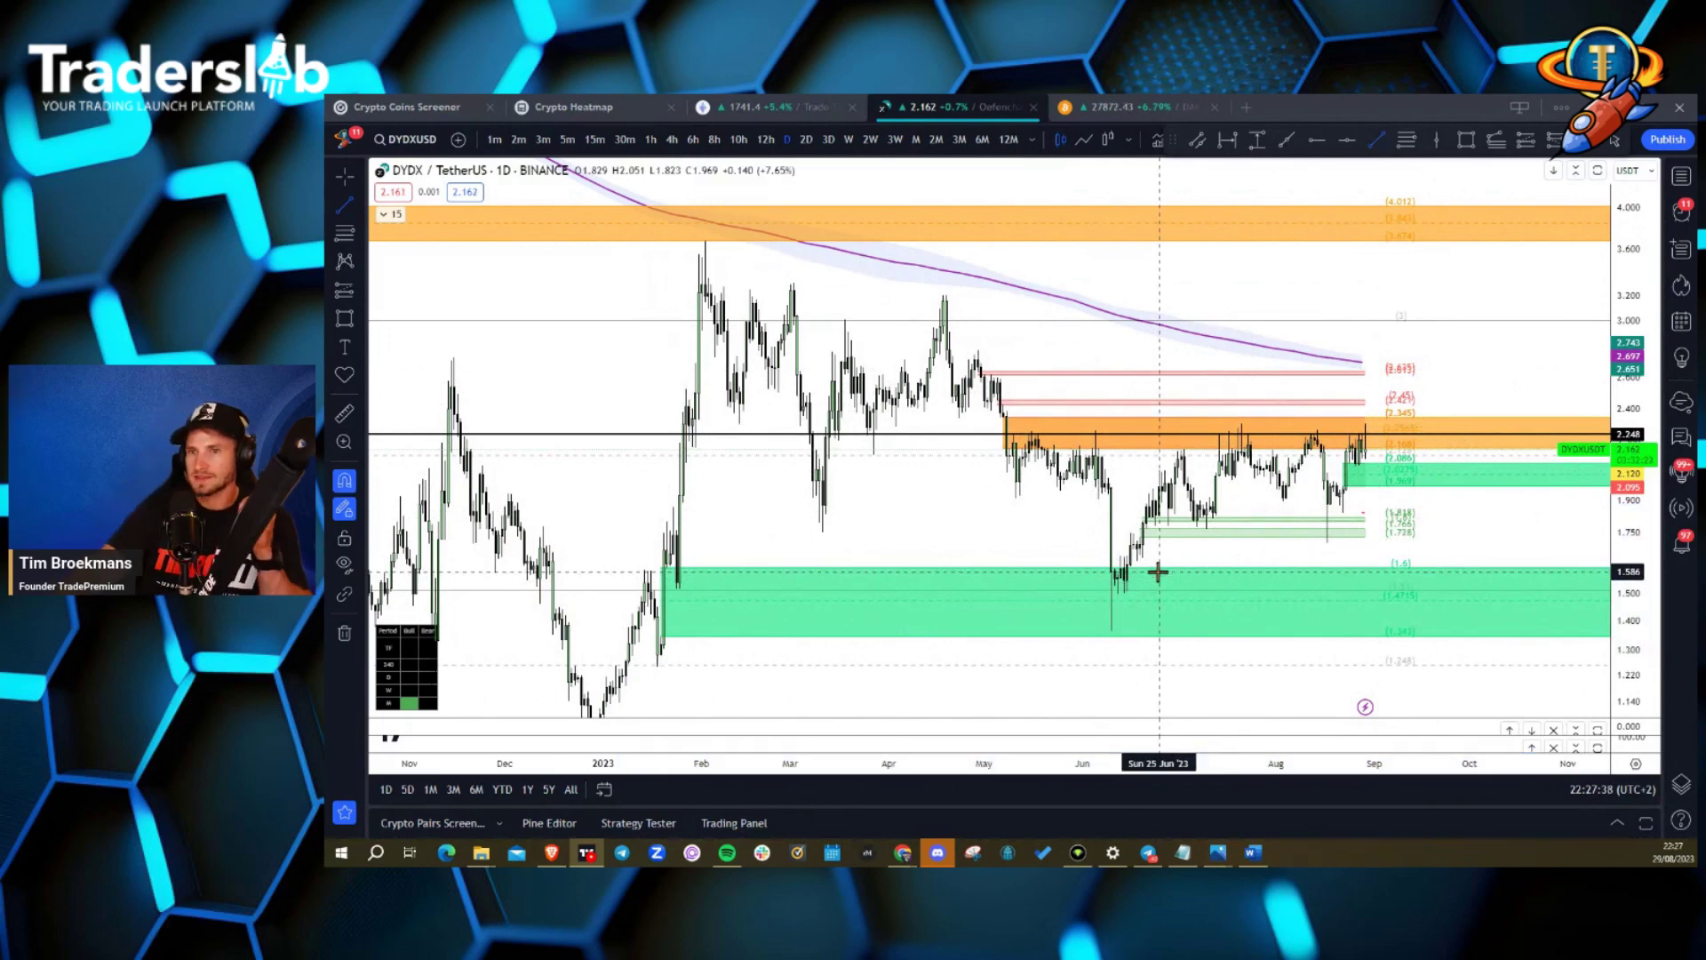
key("ctrl")
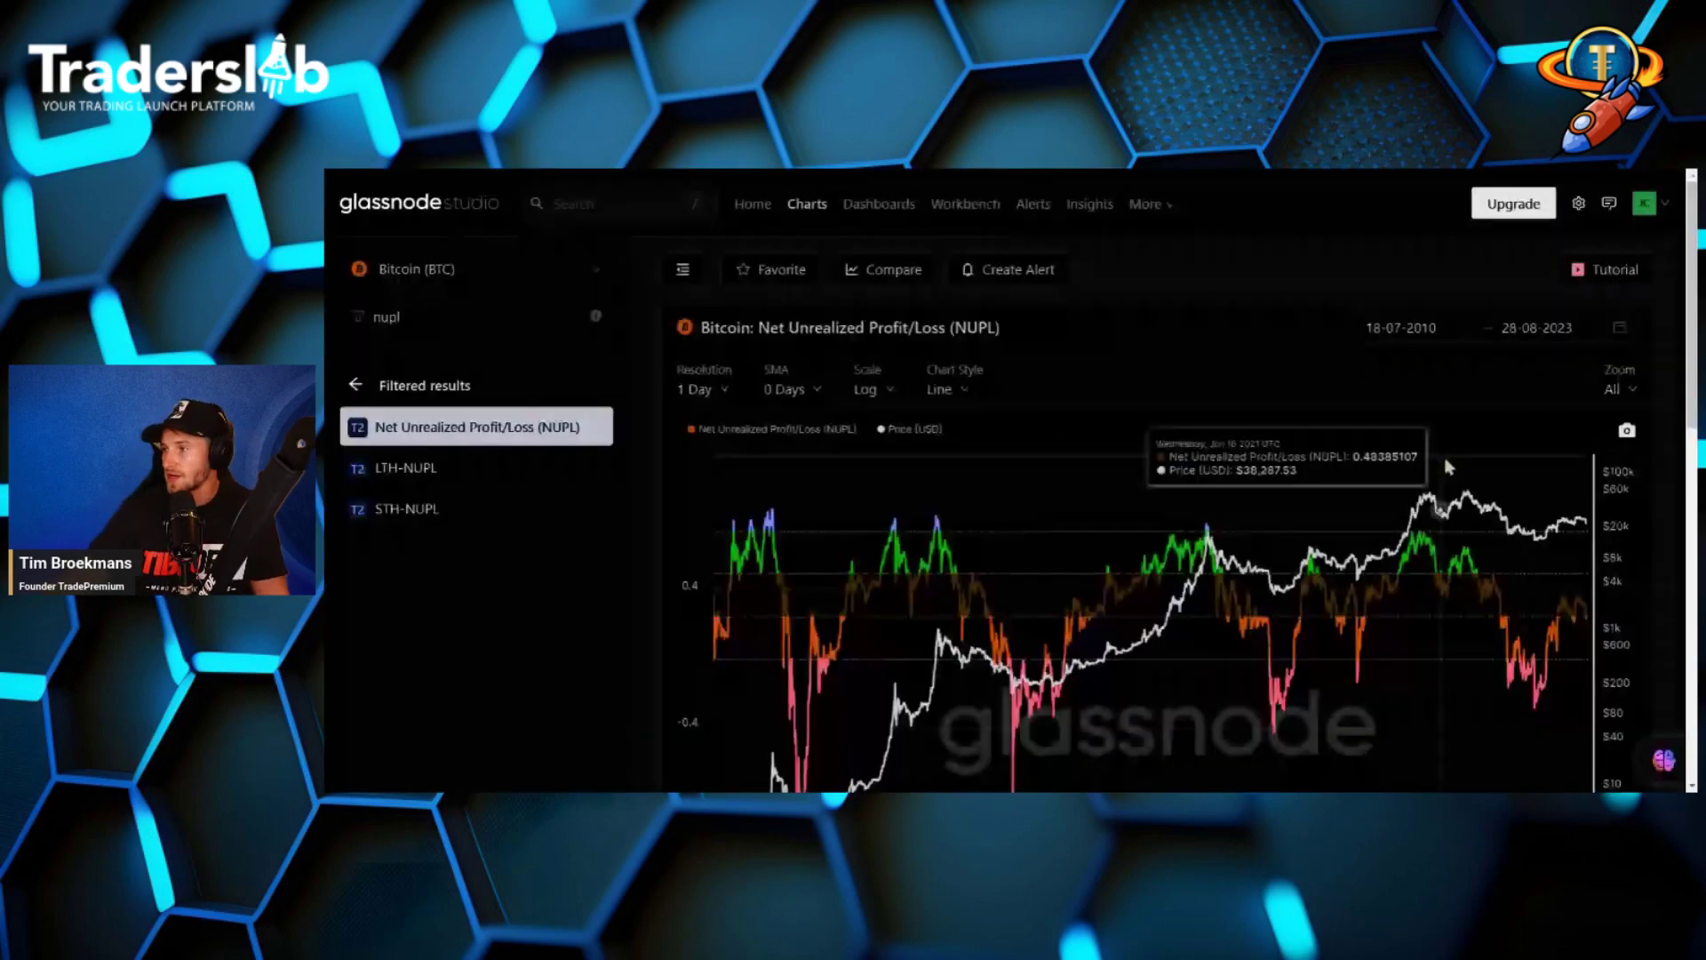
Collapse the charts sidebar and scroll down to the full-width Bitcoin NUPL chart.
scroll(1155, 533, "down", 2)
scroll(711, 267, "up", 2)
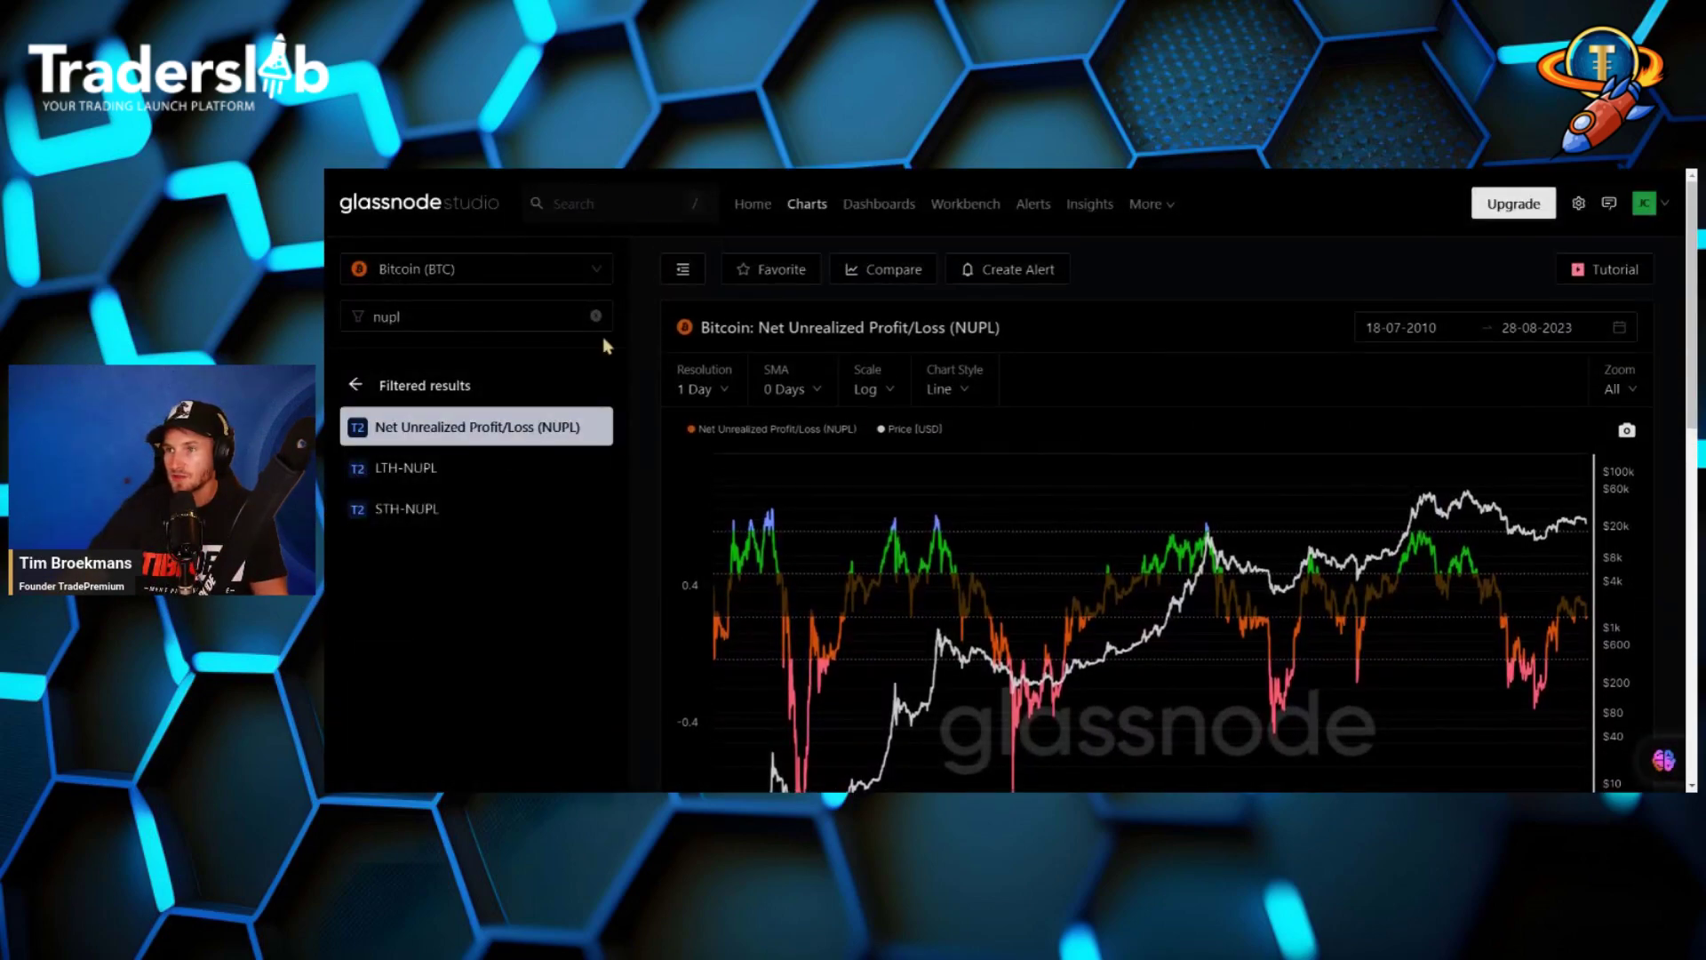
left_click(680, 269)
scroll(884, 433, "down", 2)
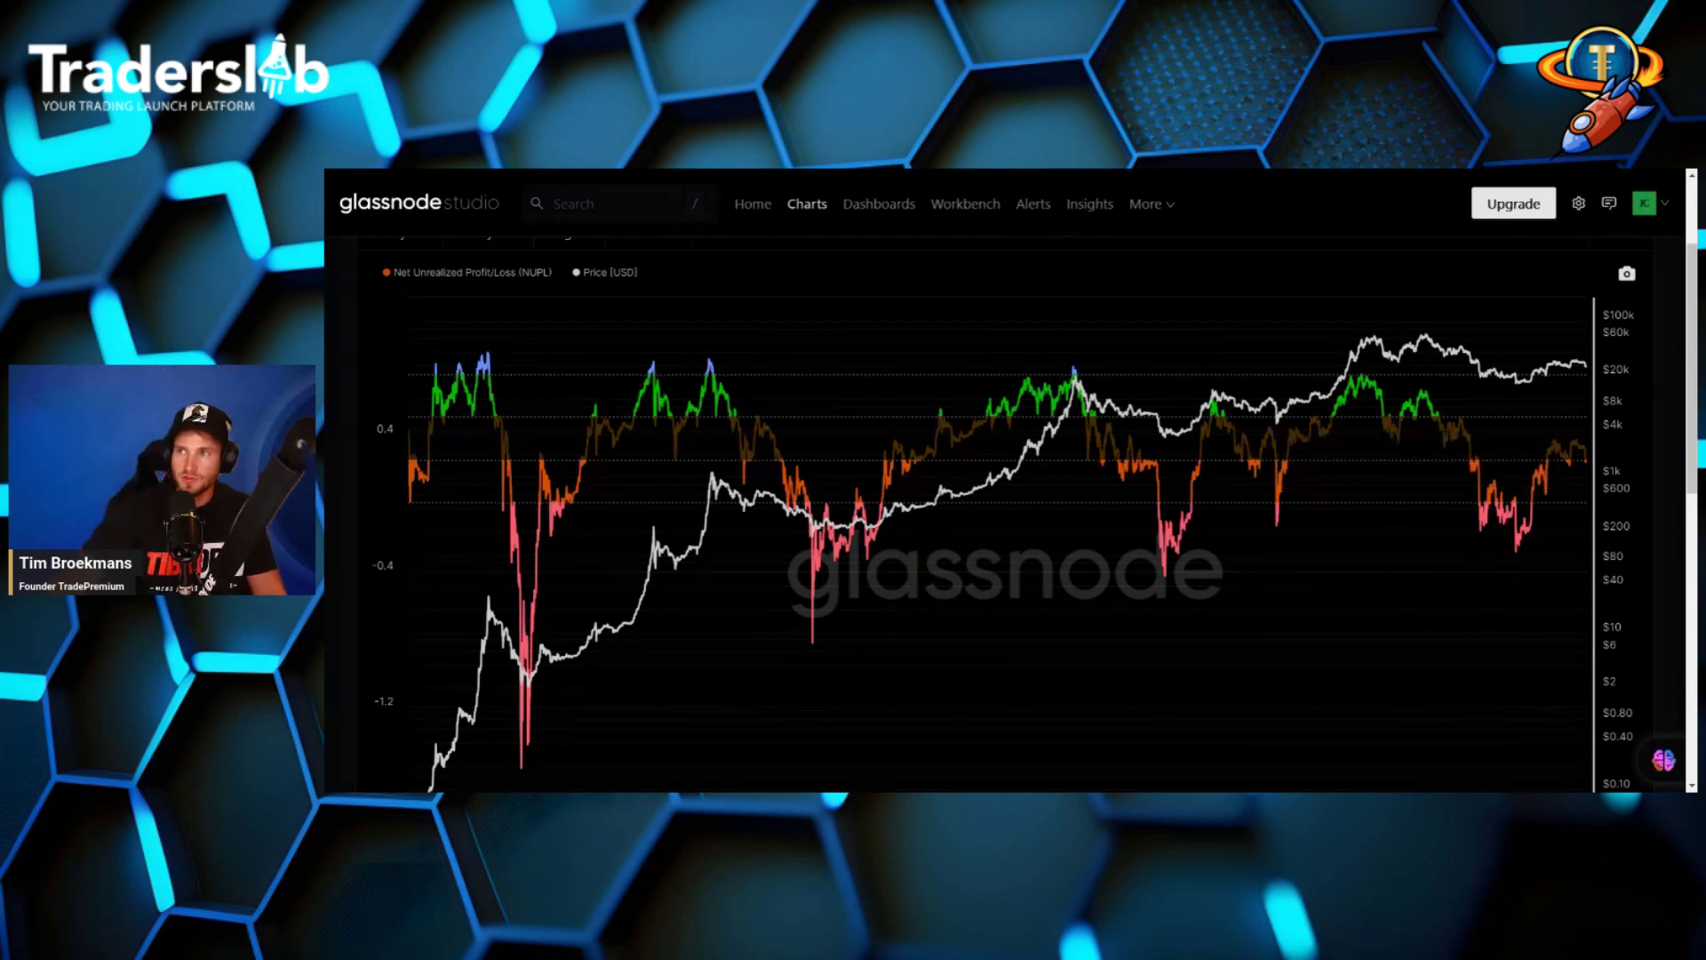
Show the annotated NUPL cycle chart colour-coding Capitulation through Euphoria–Greed.
key("ctrl+Tab")
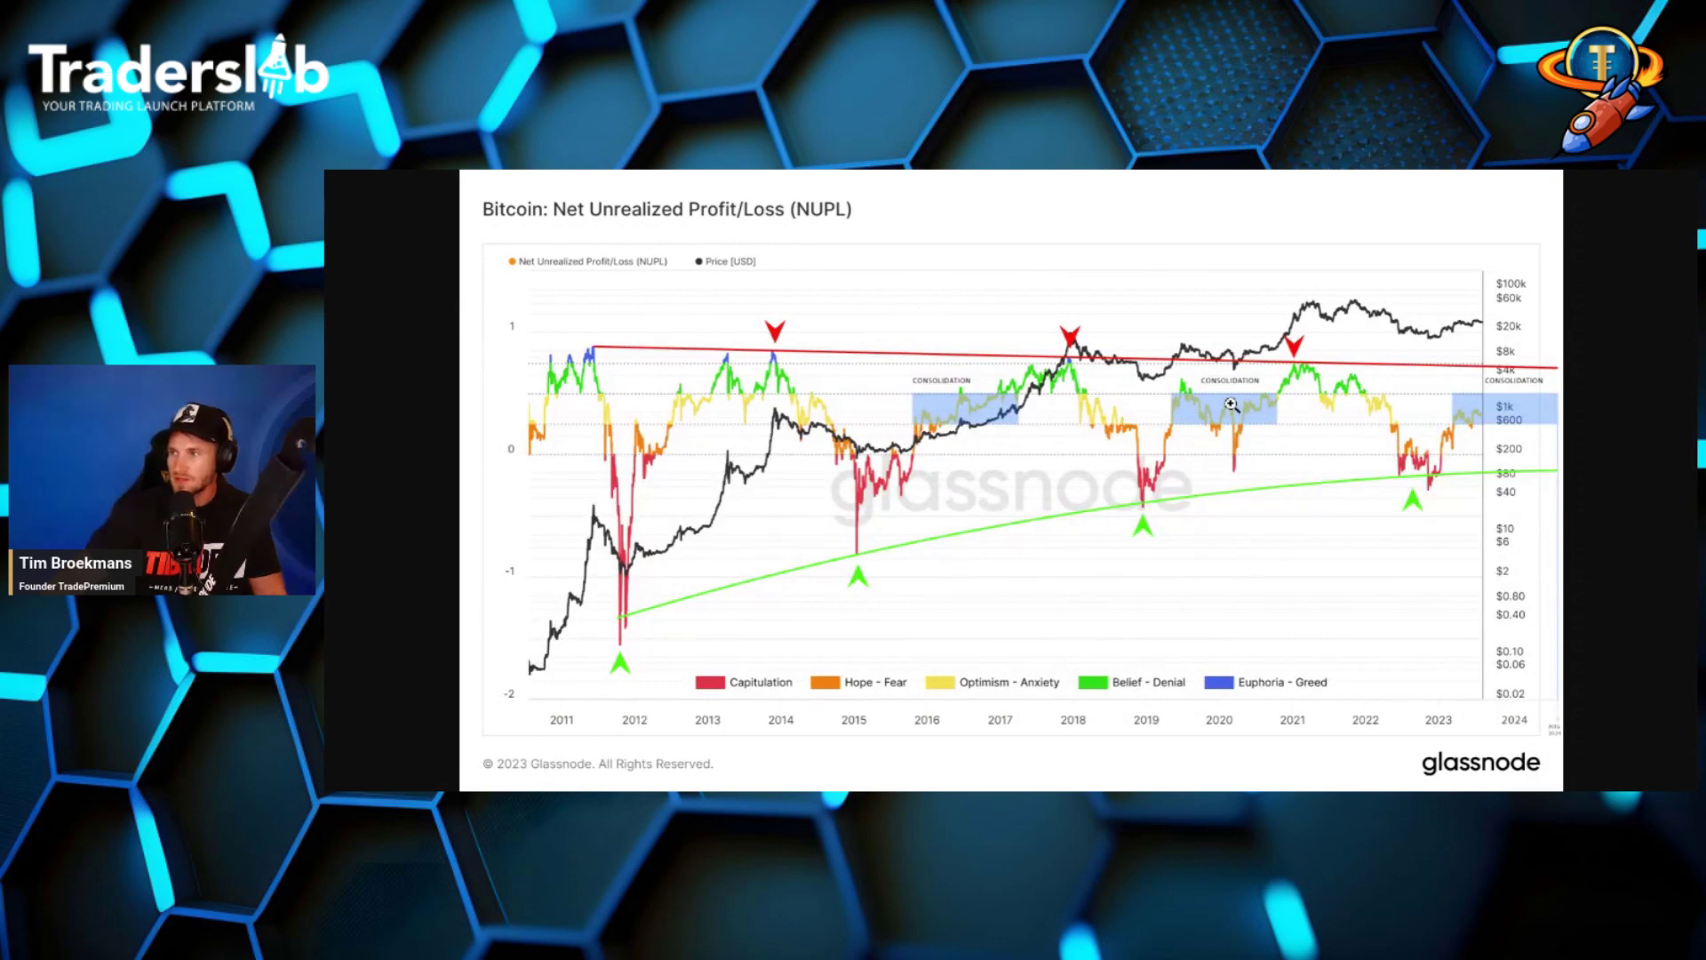